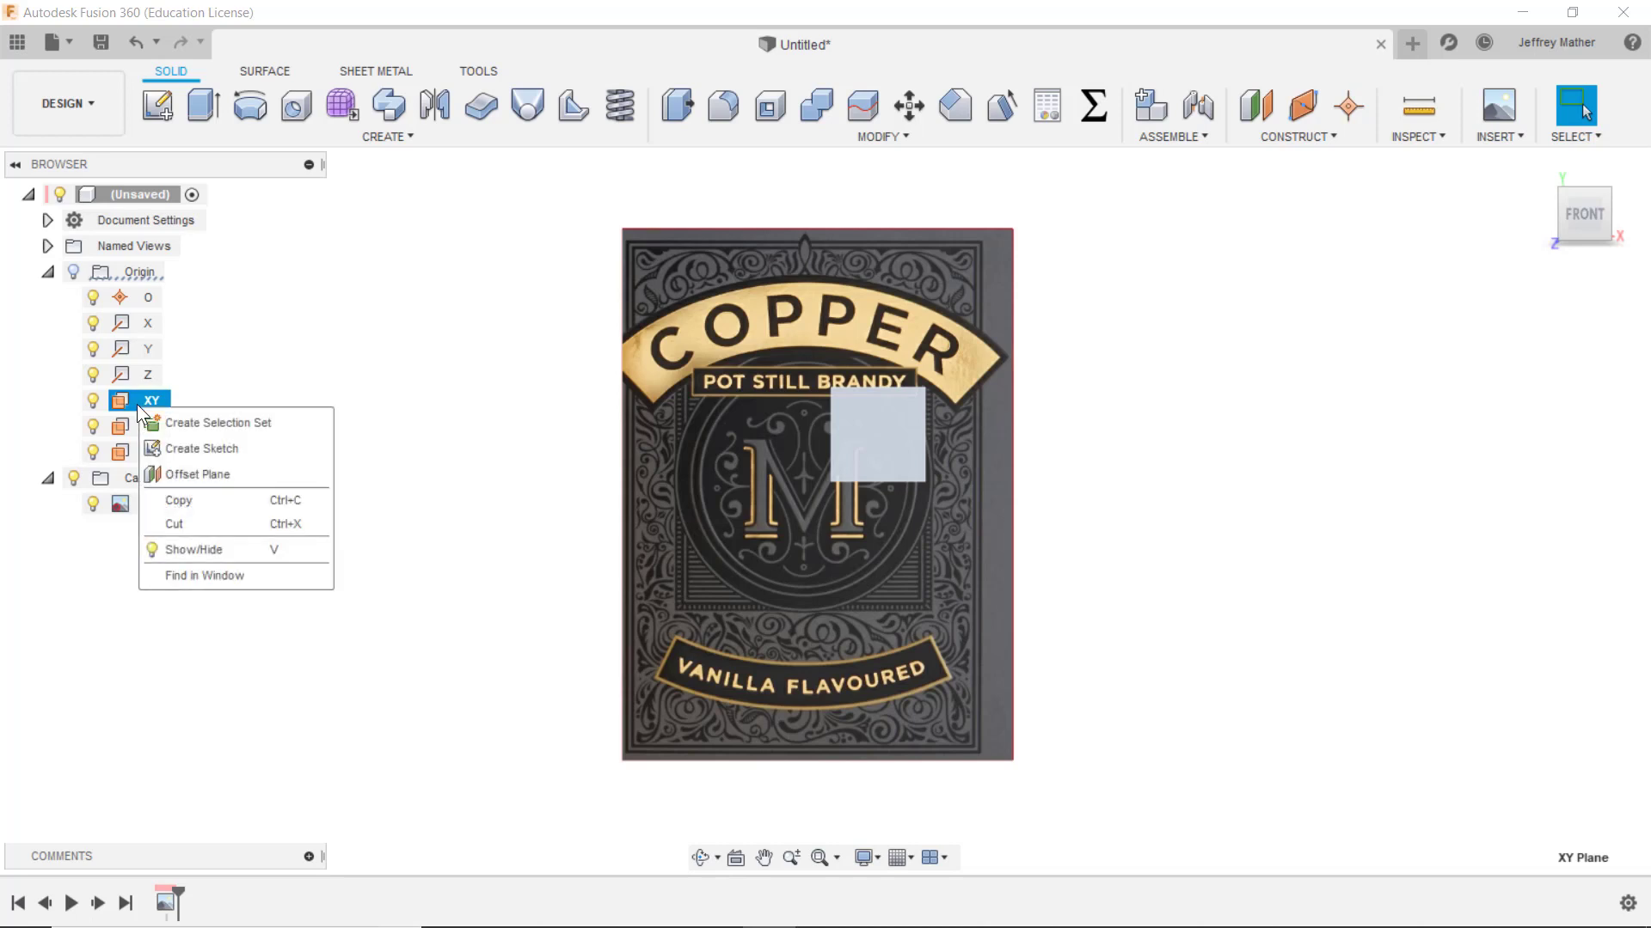
# Create a sketch on the XY plane and draw a rectangle about 10.4 by 16.9 mm beside the label image
pyautogui.click(166, 446)
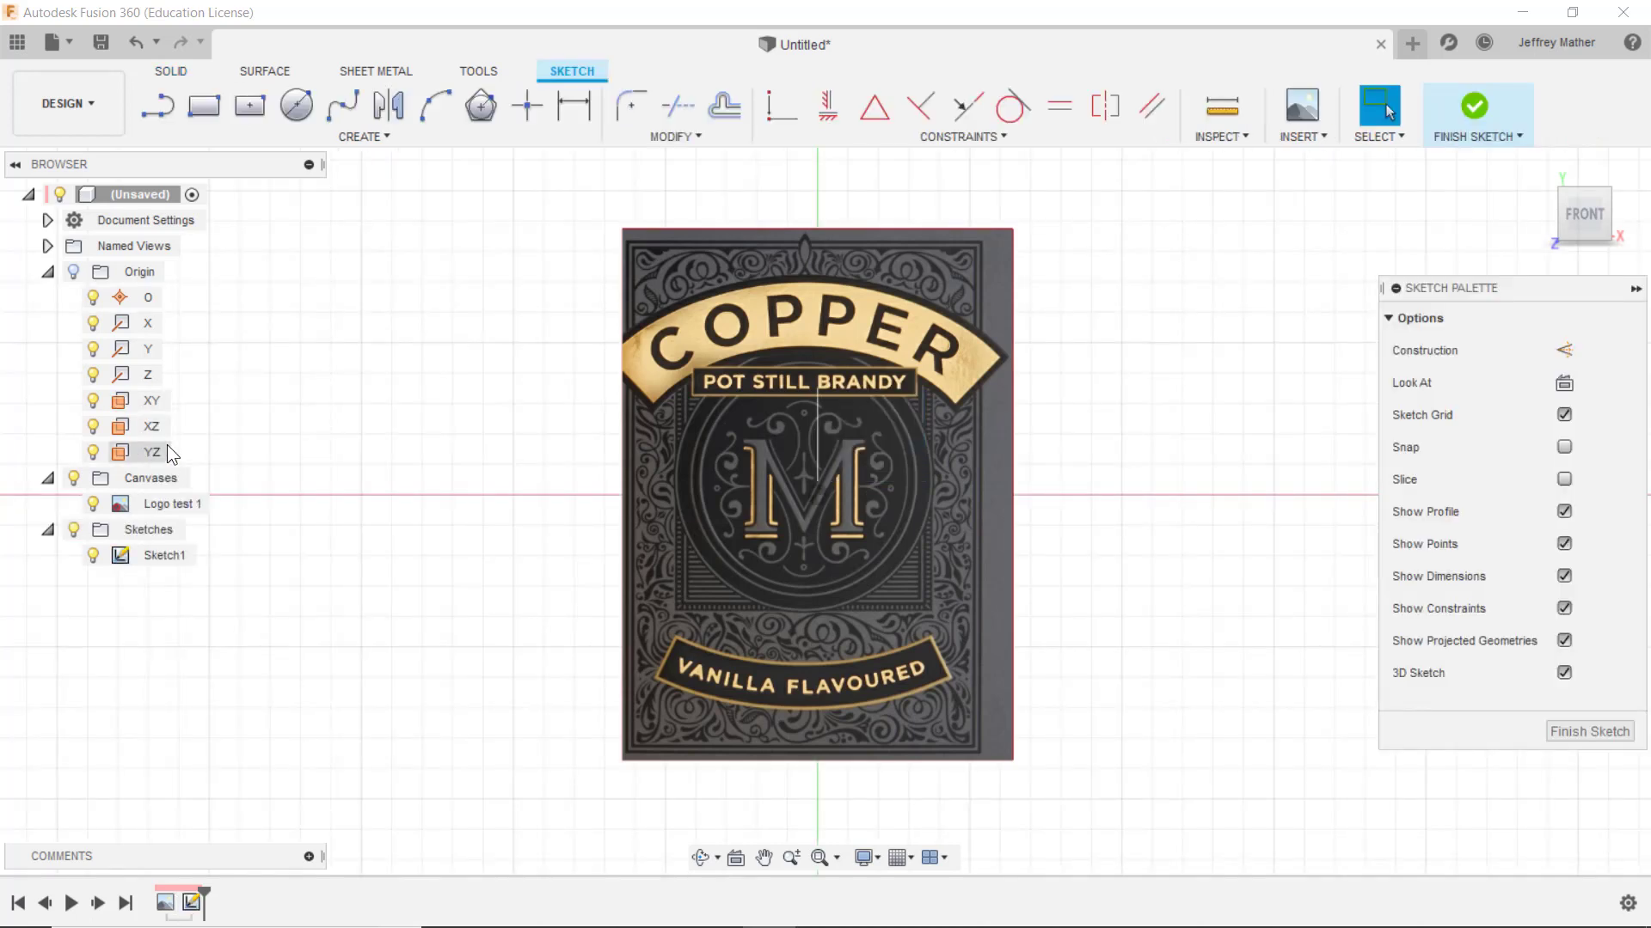
pyautogui.scroll(-2, 620, 586)
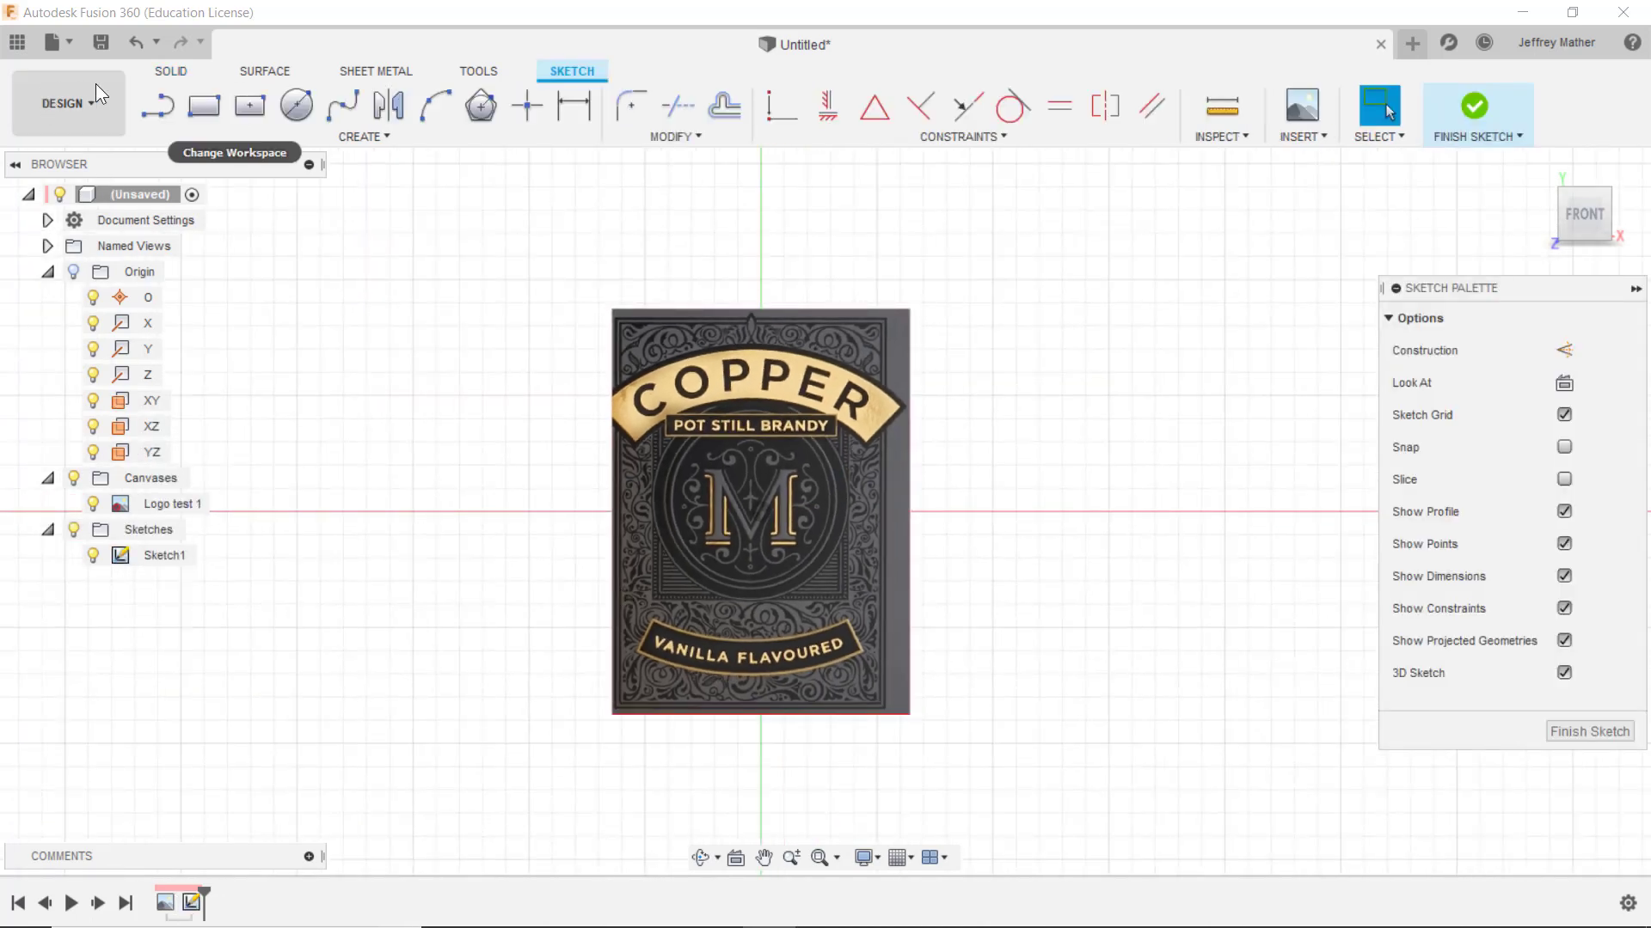
pyautogui.click(194, 107)
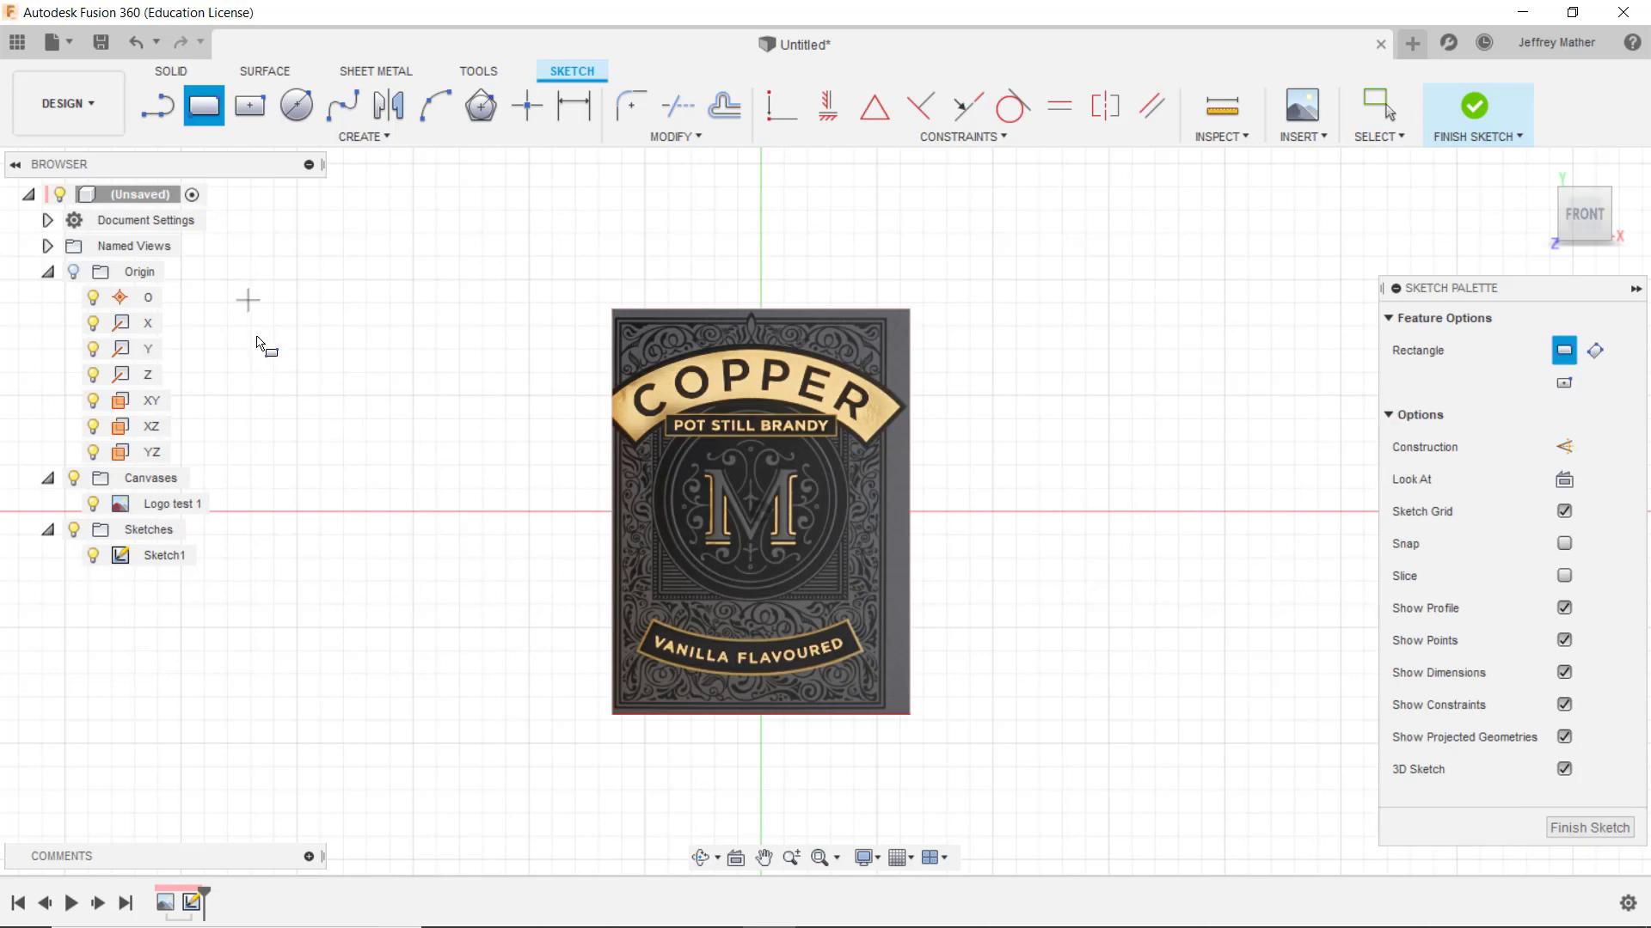
pyautogui.click(248, 301)
pyautogui.click(490, 692)
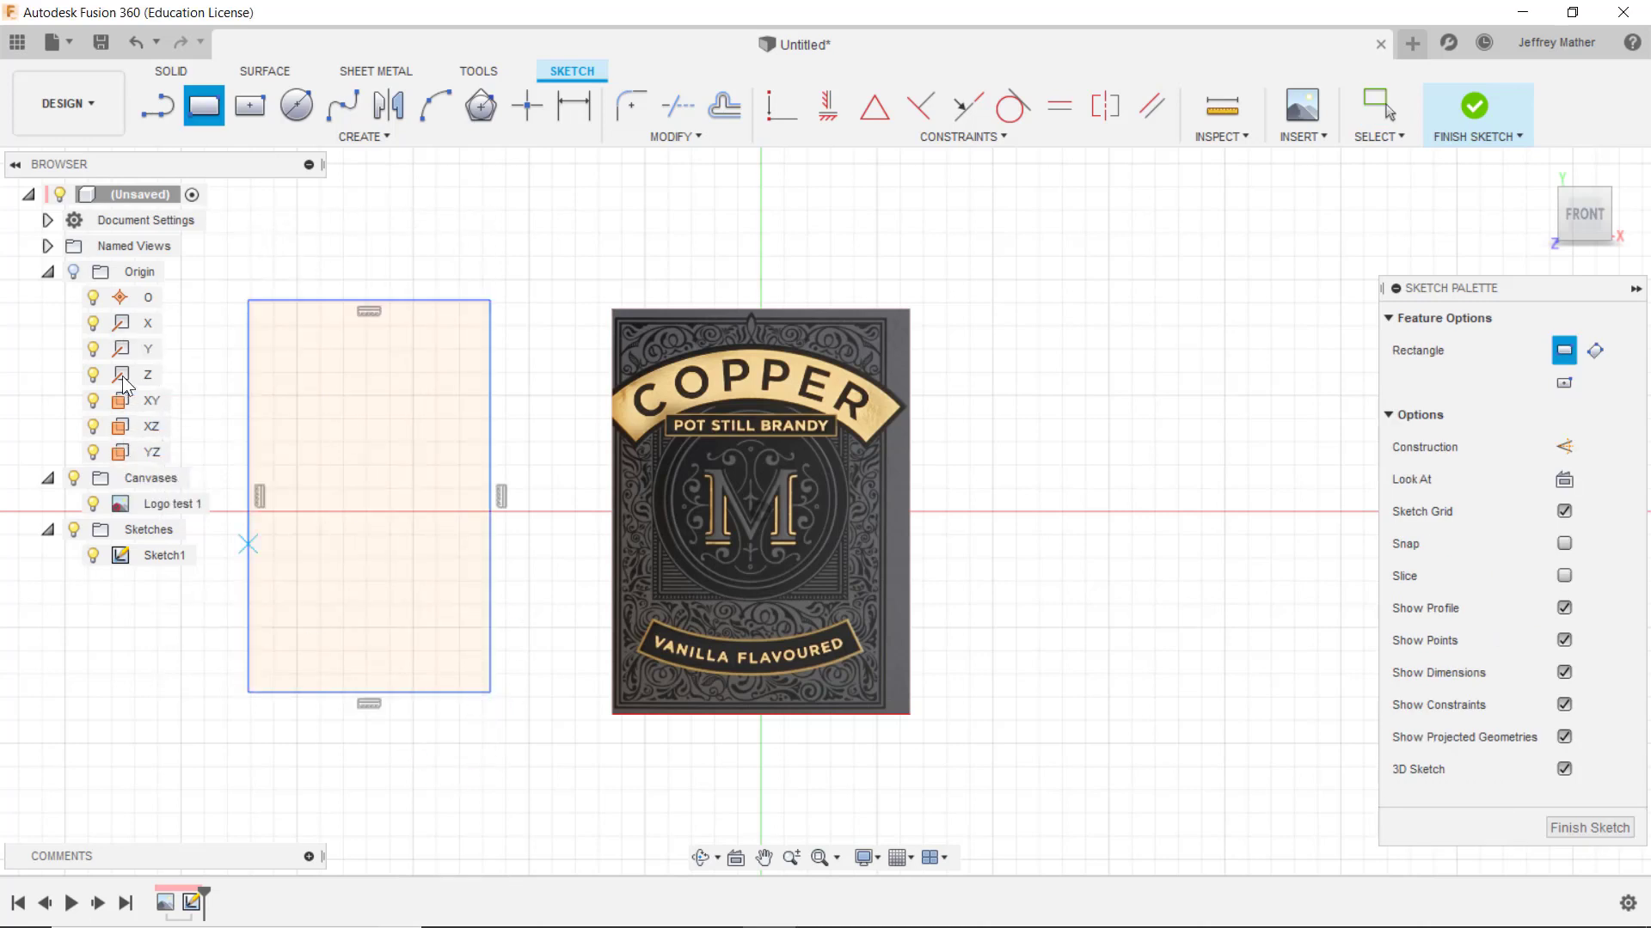
# Draw a vertical line from the midpoint of the rectangle's top edge to the midpoint of its bottom edge
pyautogui.click(158, 109)
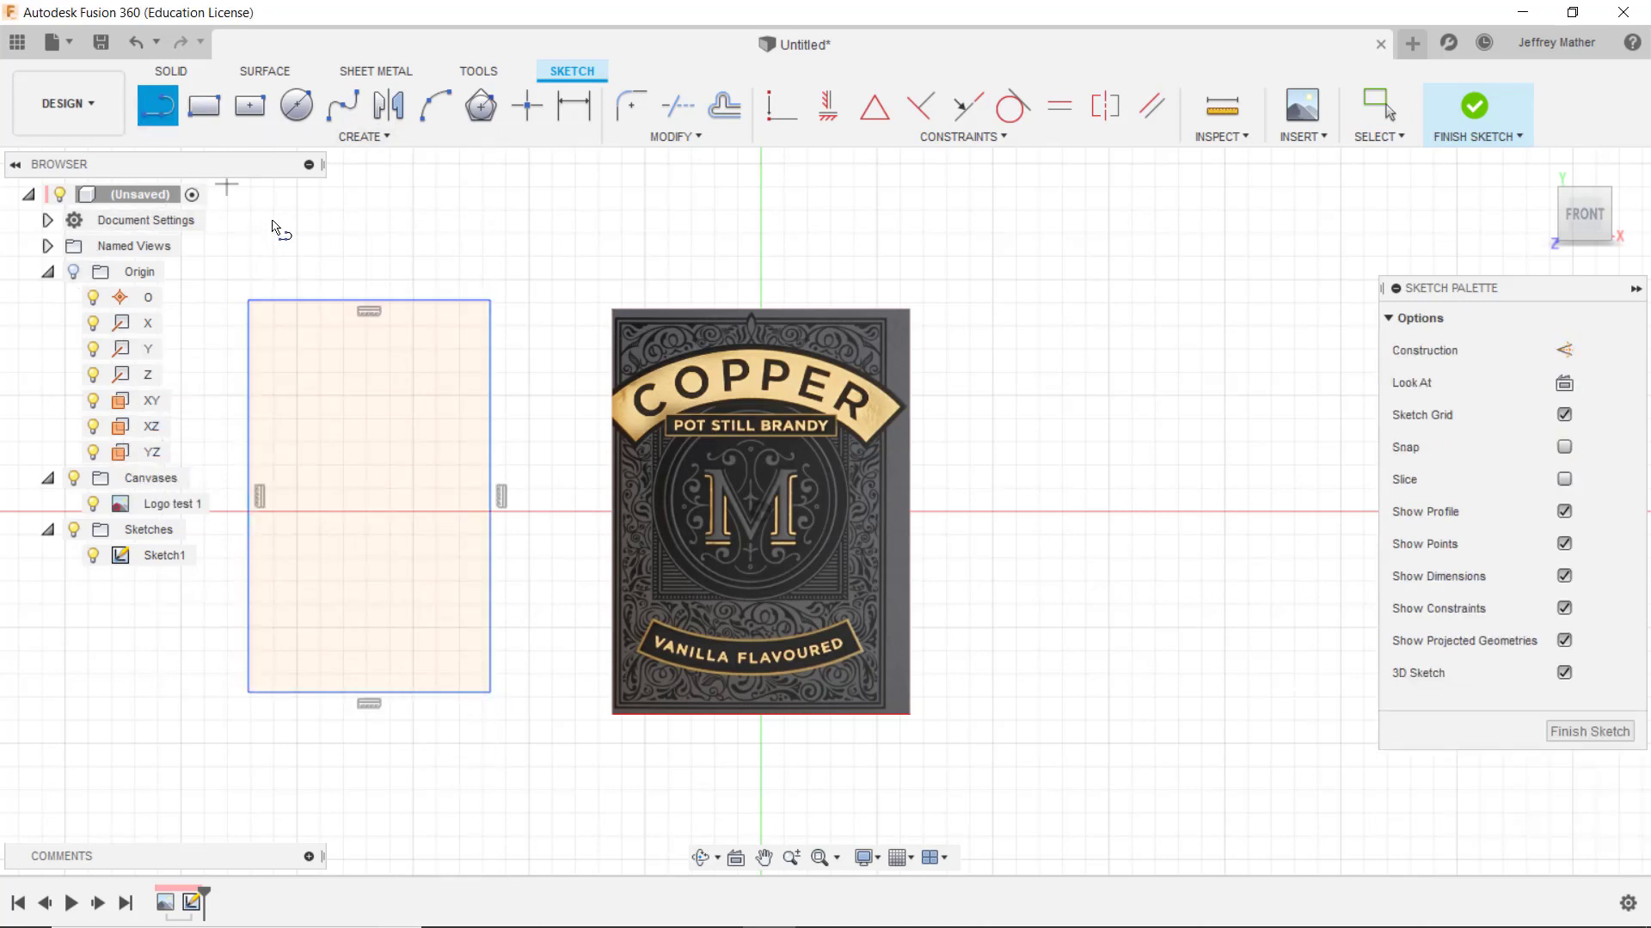
pyautogui.click(369, 303)
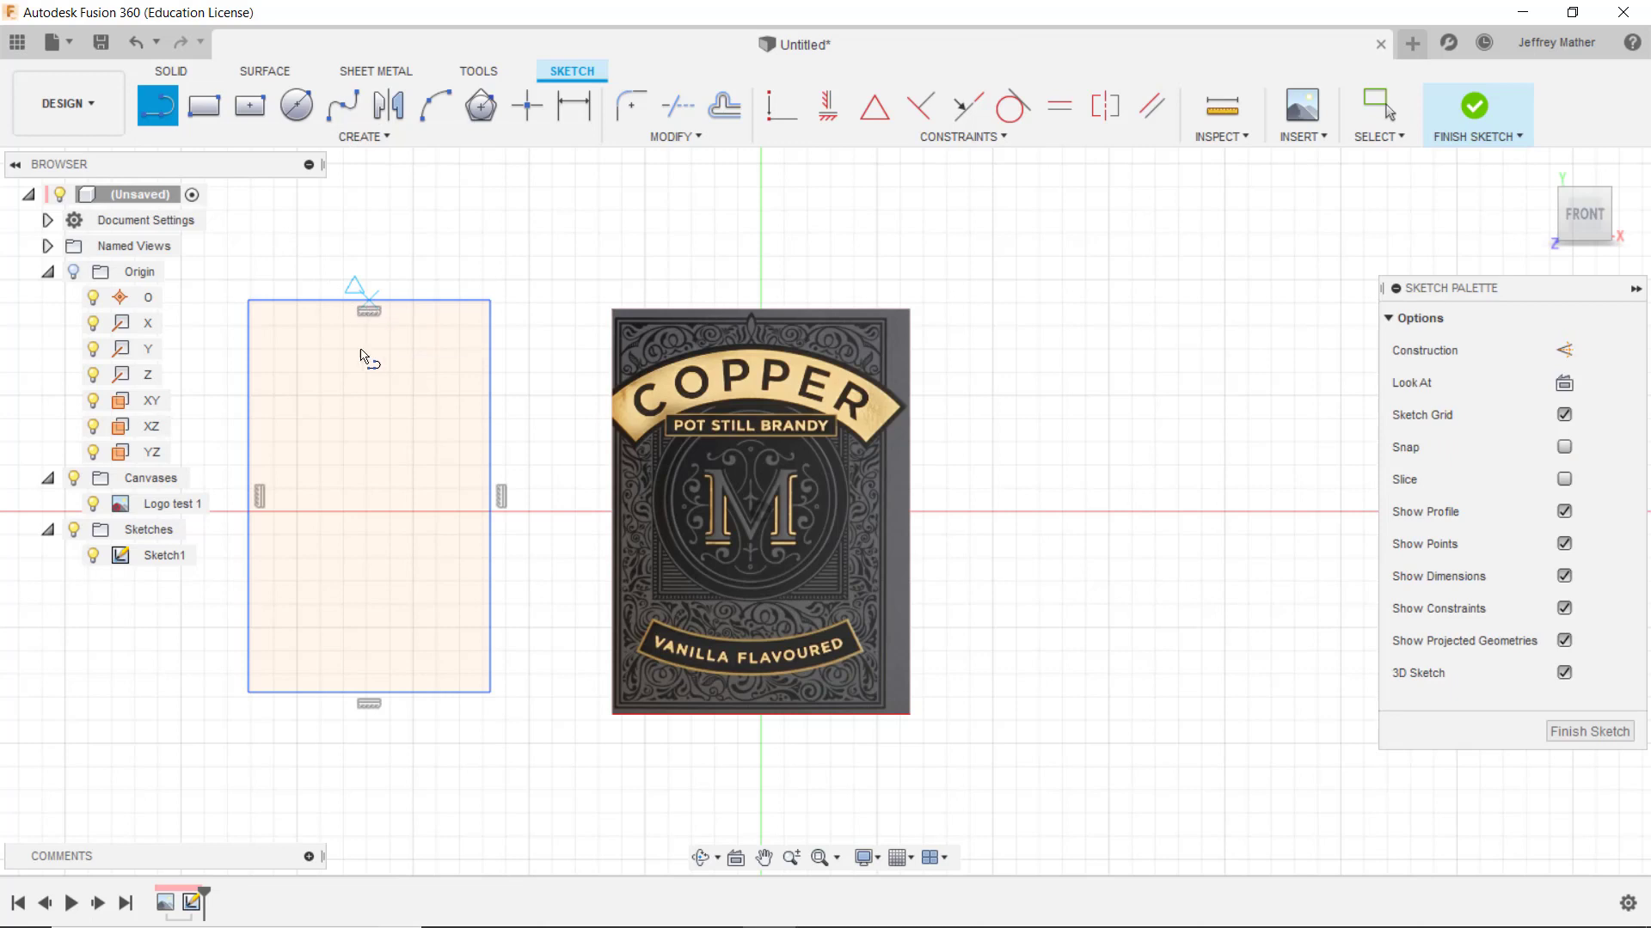
pyautogui.click(369, 692)
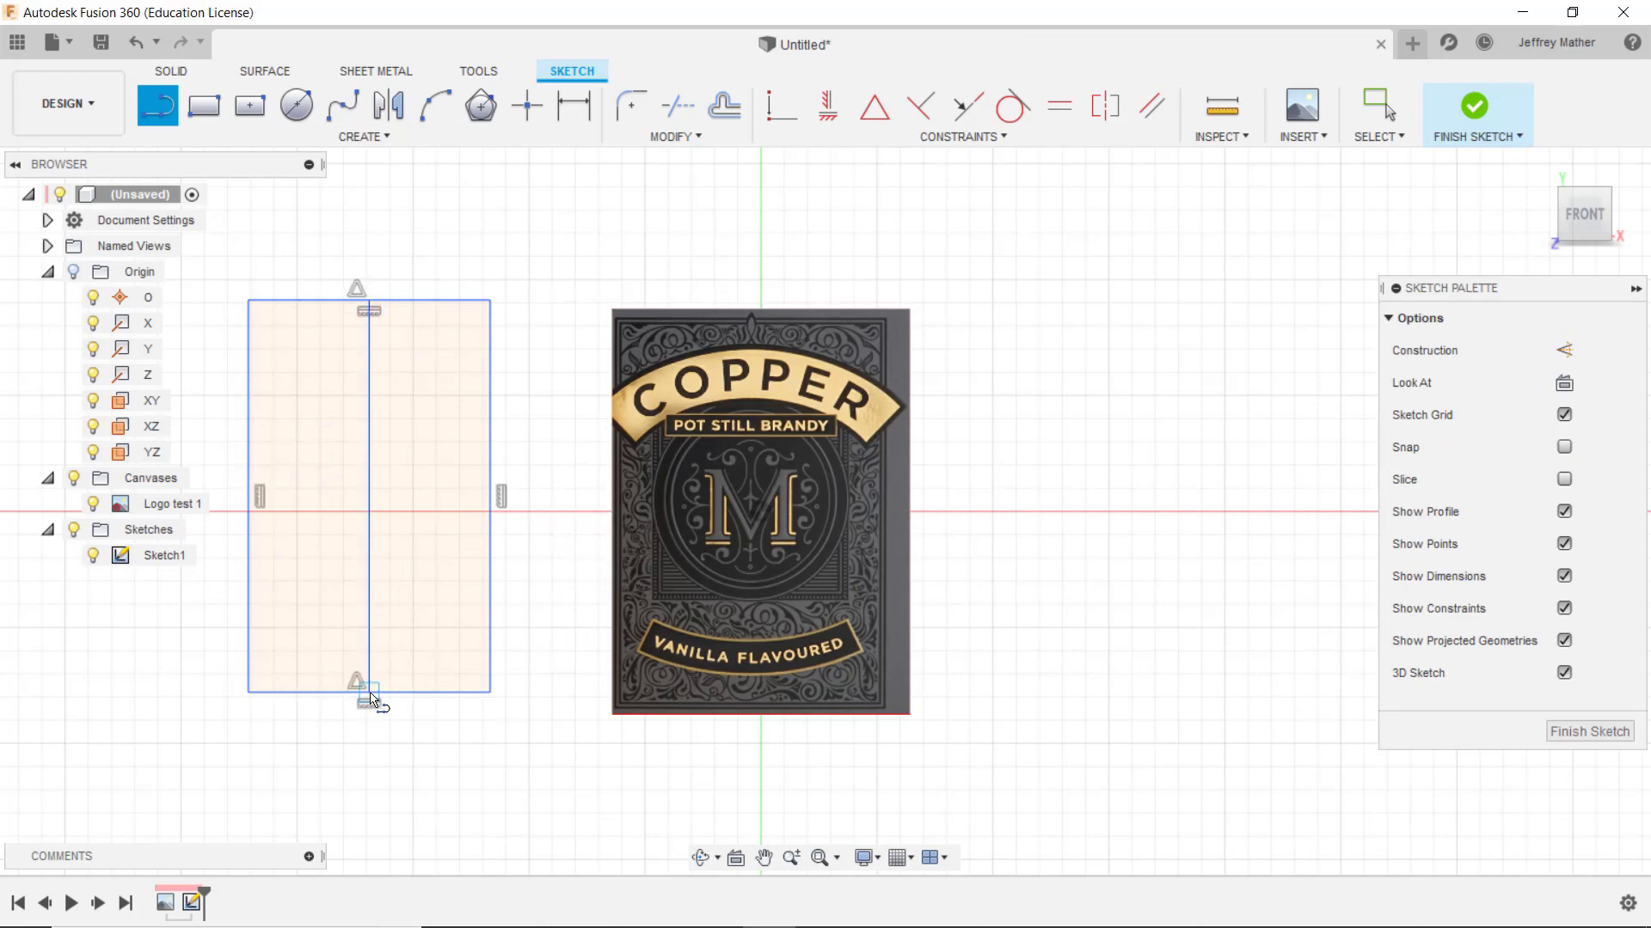
pyautogui.rightClick(265, 239)
pyautogui.click(328, 237)
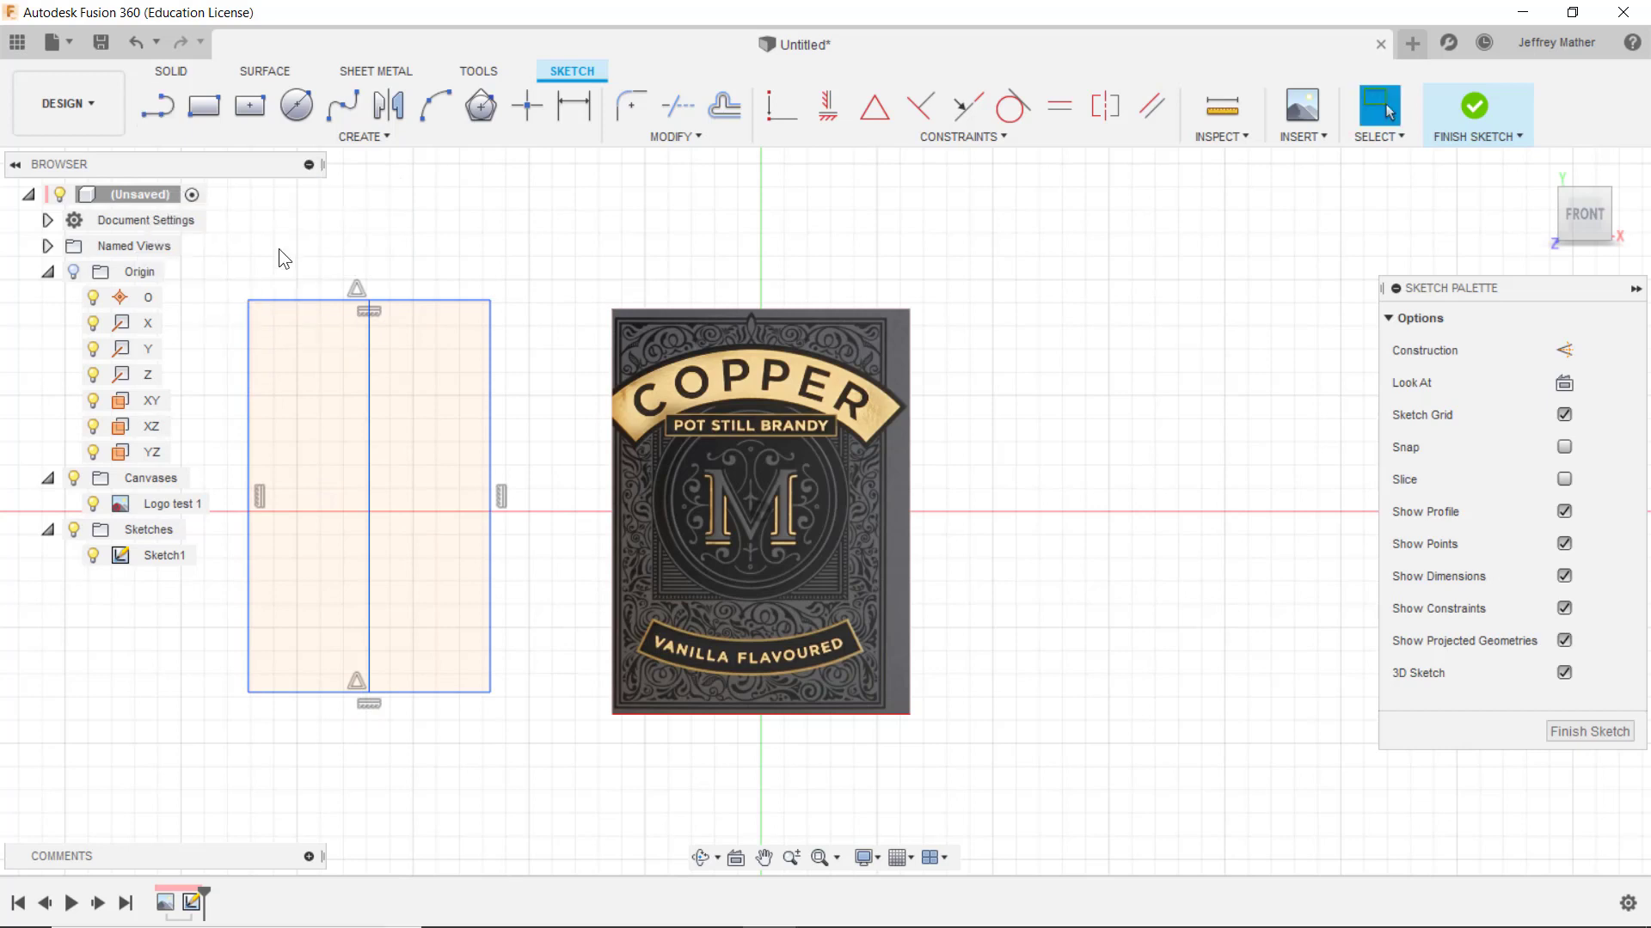
# Convert the rectangle and its vertical center line to construction geometry
pyautogui.moveTo(214, 277)
pyautogui.mouseDown()
pyautogui.moveTo(504, 755)
pyautogui.moveTo(534, 751)
pyautogui.mouseUp()
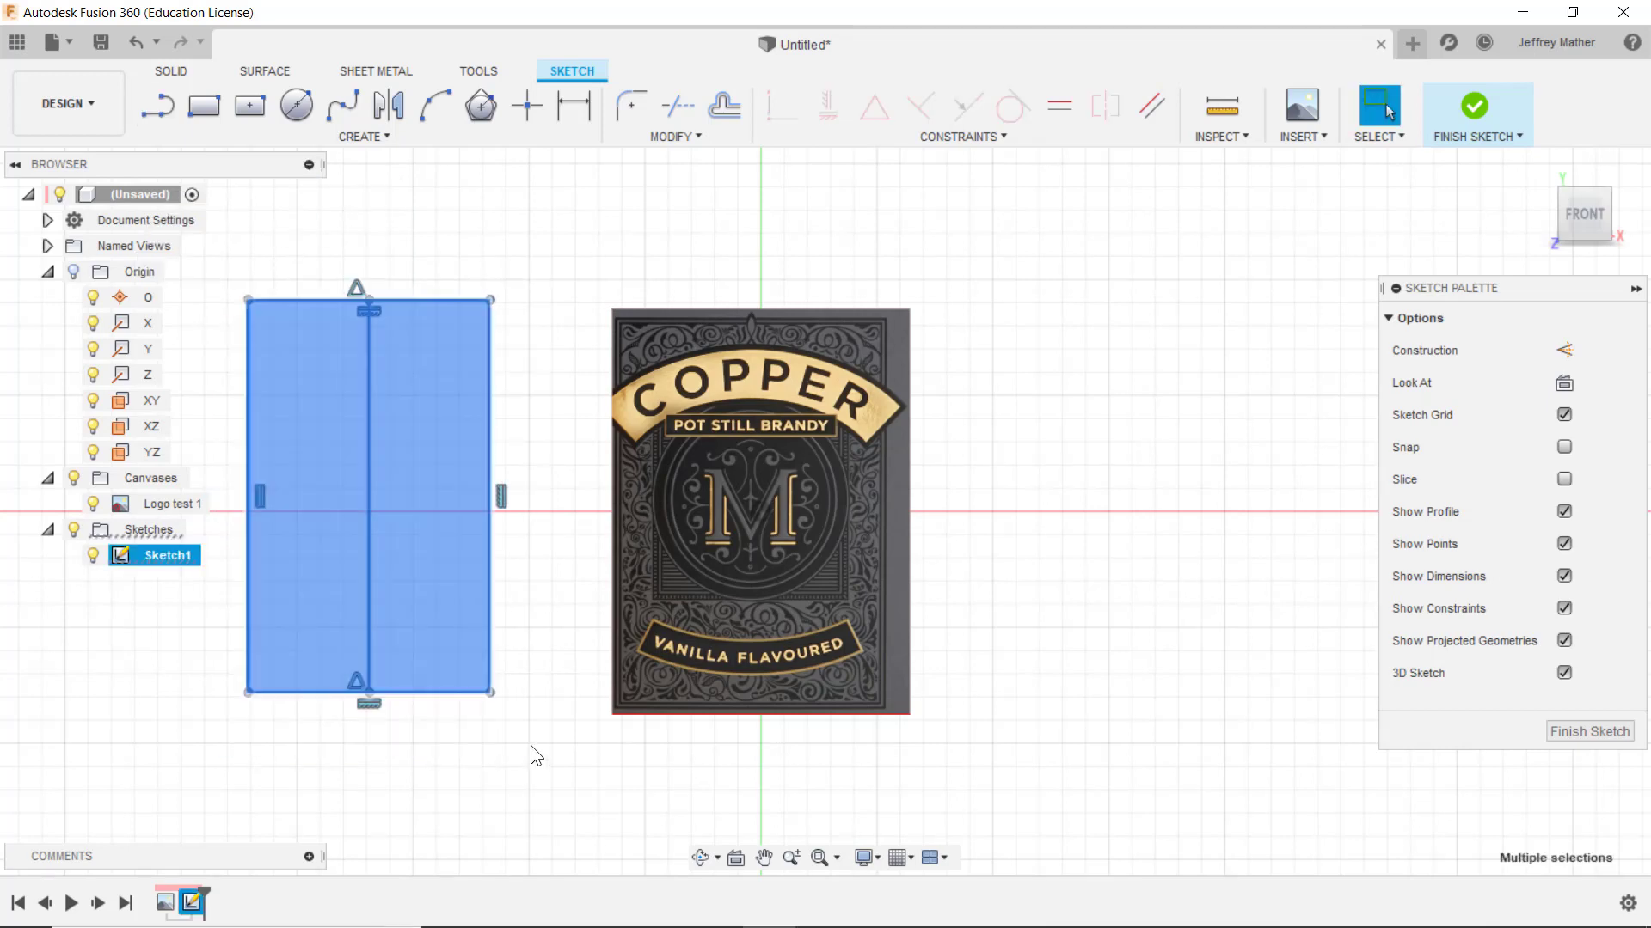
pyautogui.rightClick(535, 745)
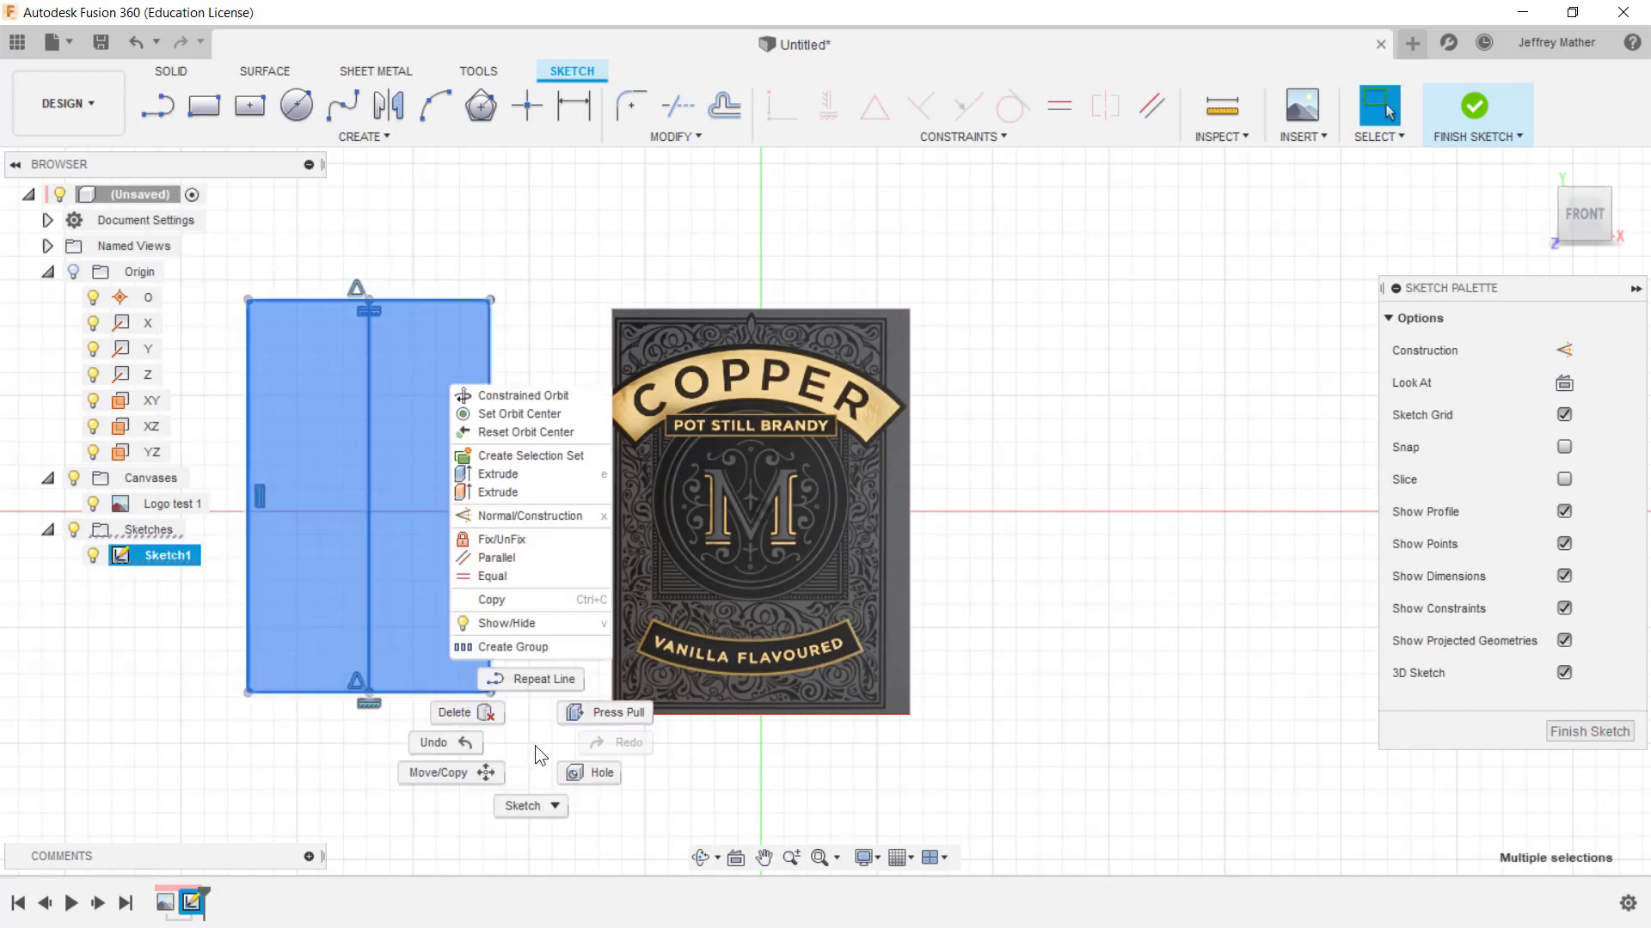
pyautogui.click(507, 514)
pyautogui.scroll(-5, 602, 662)
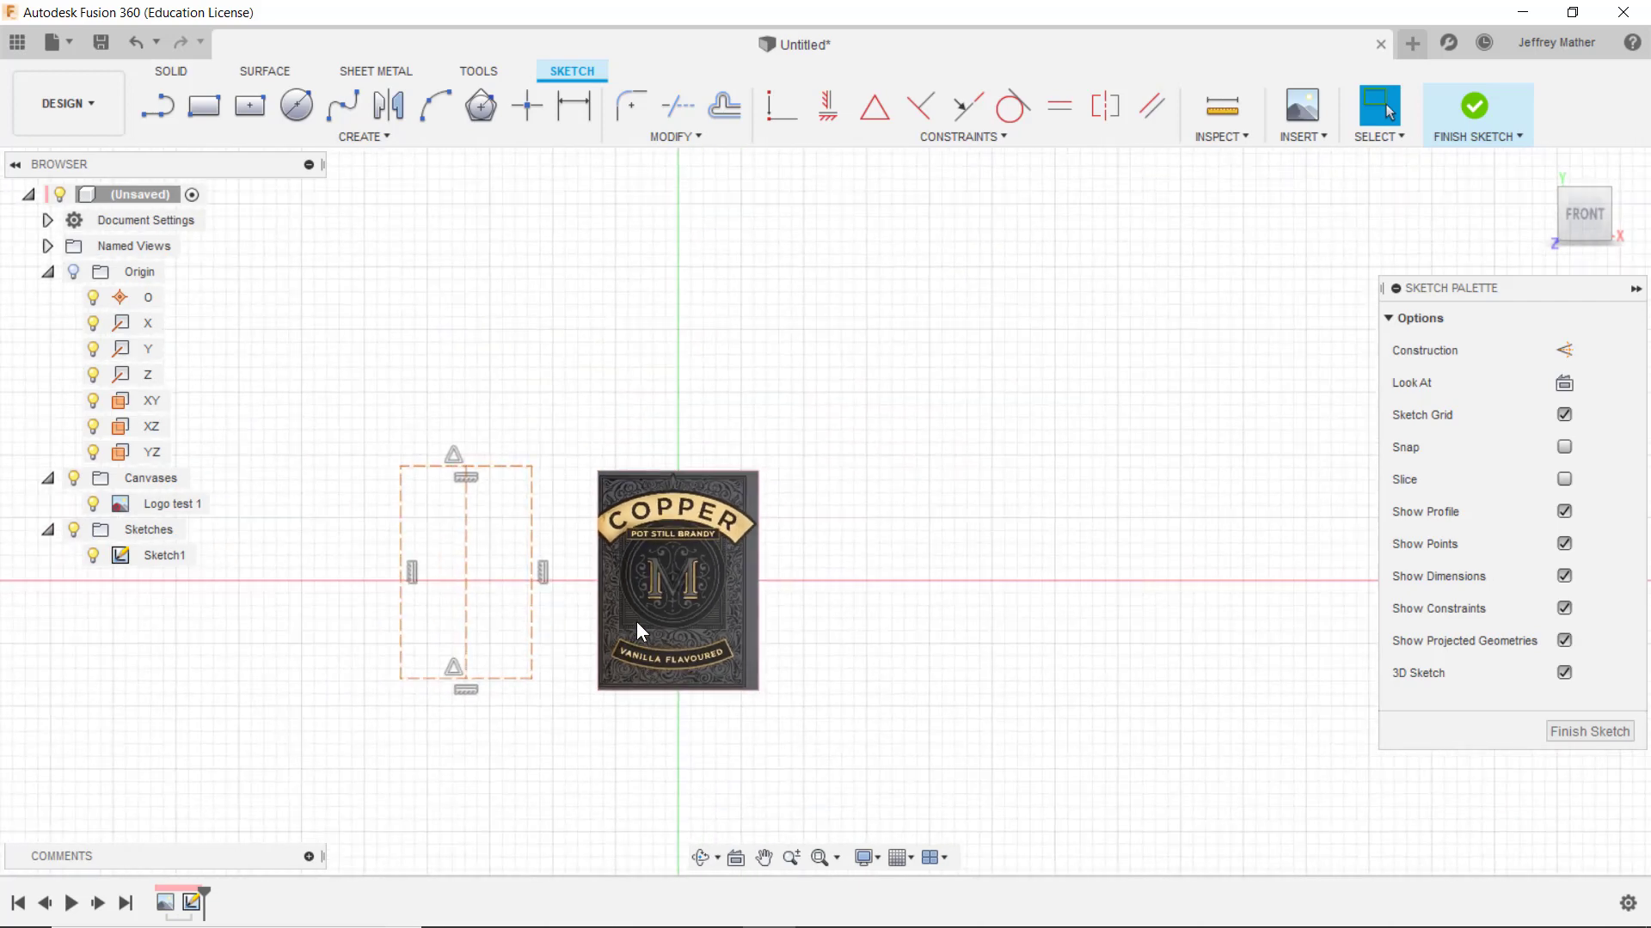
pyautogui.scroll(2, 488, 657)
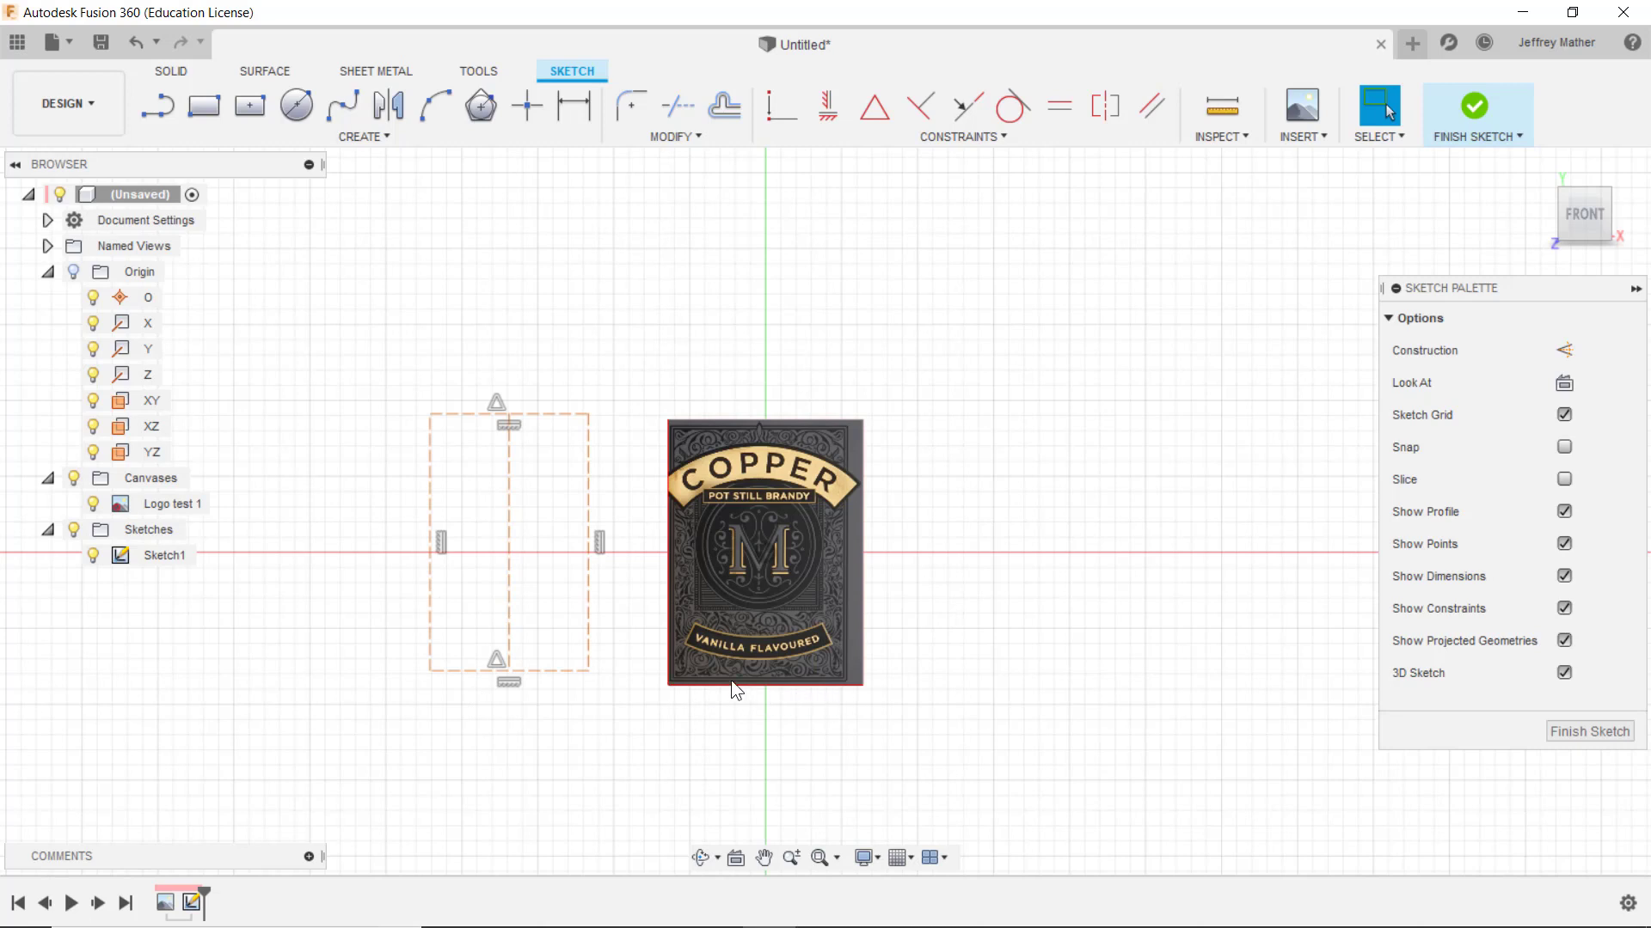
# Dimension the rectangle's bottom edge and set its width to 135 mm
pyautogui.click(573, 105)
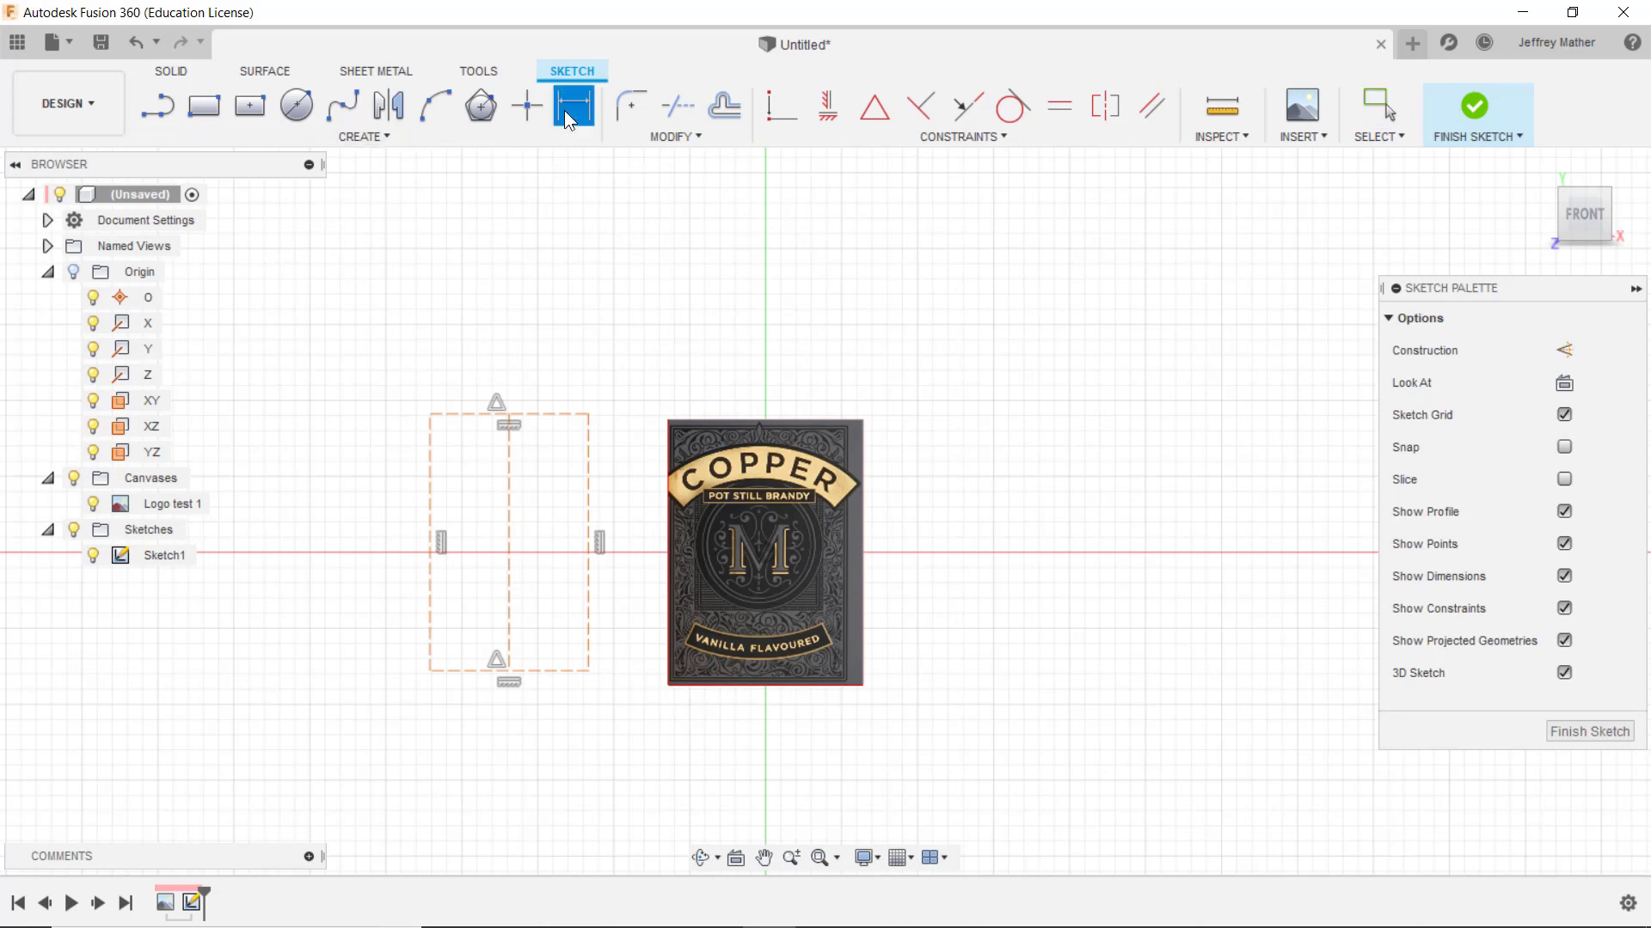
pyautogui.click(456, 675)
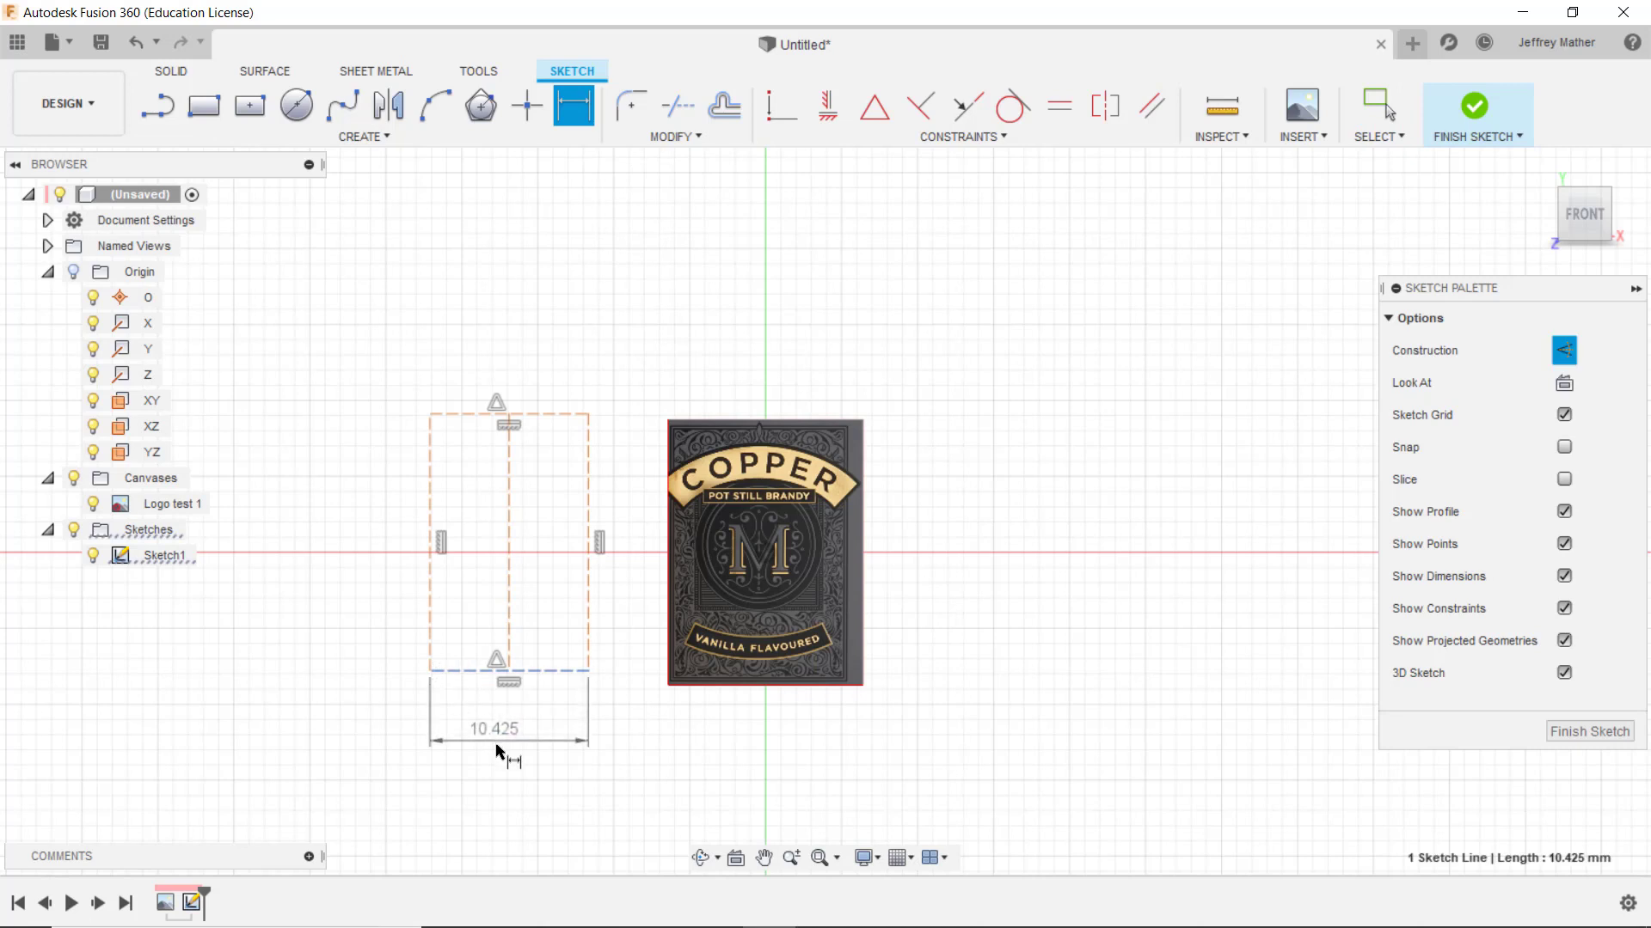
pyautogui.click(497, 757)
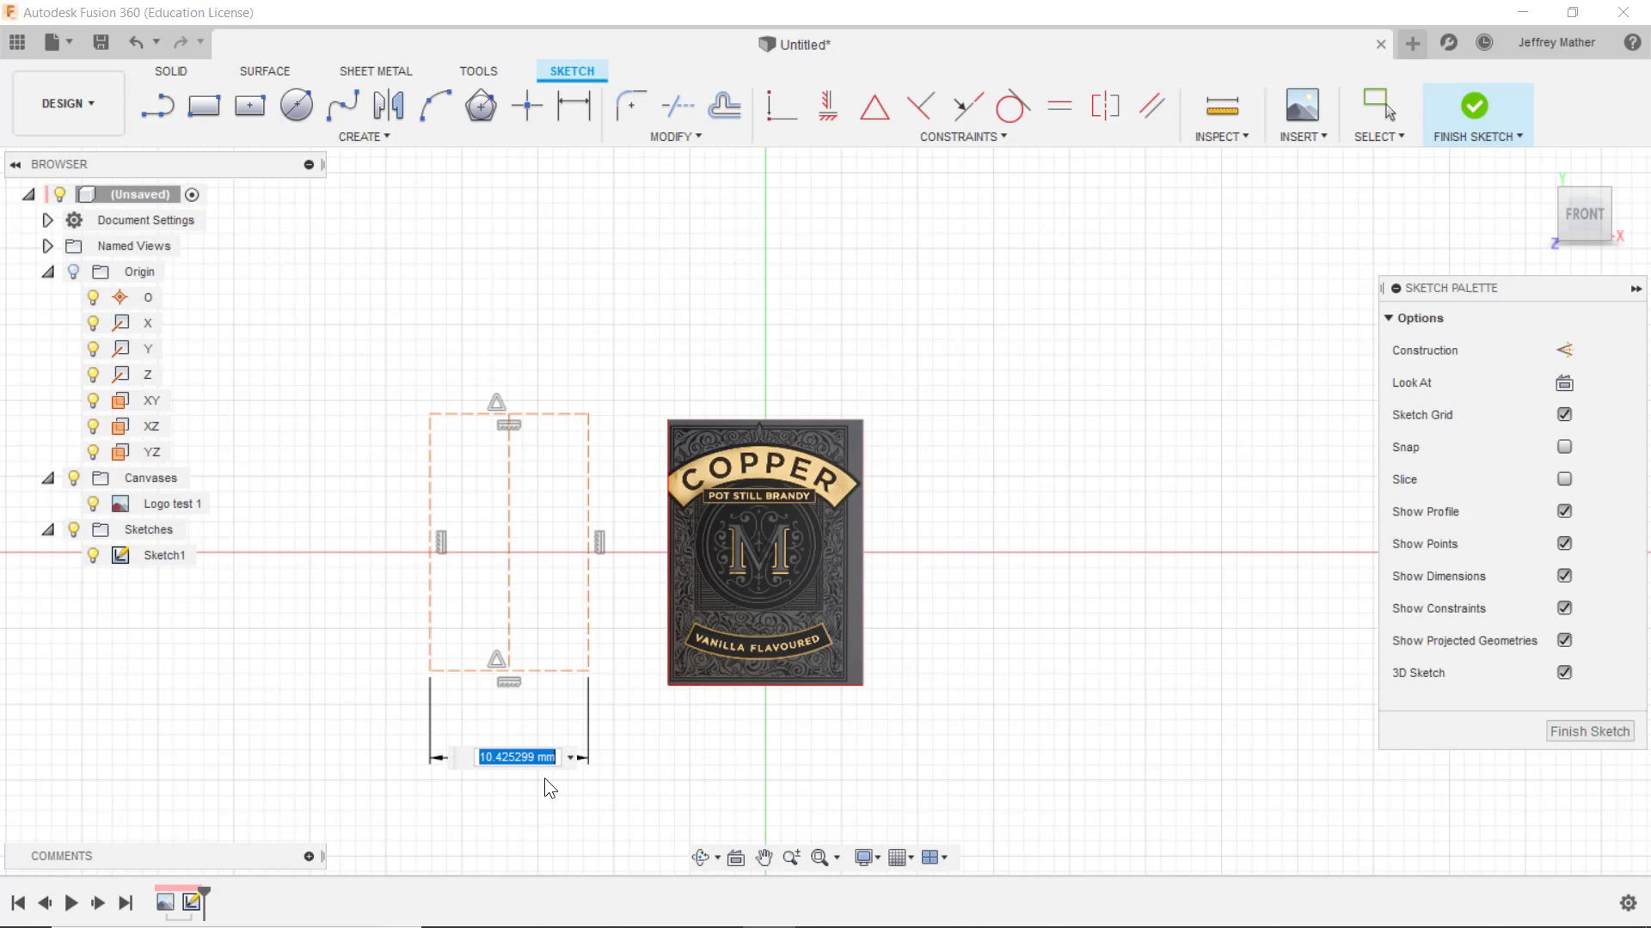
pyautogui.write('135')
pyautogui.press('Return')
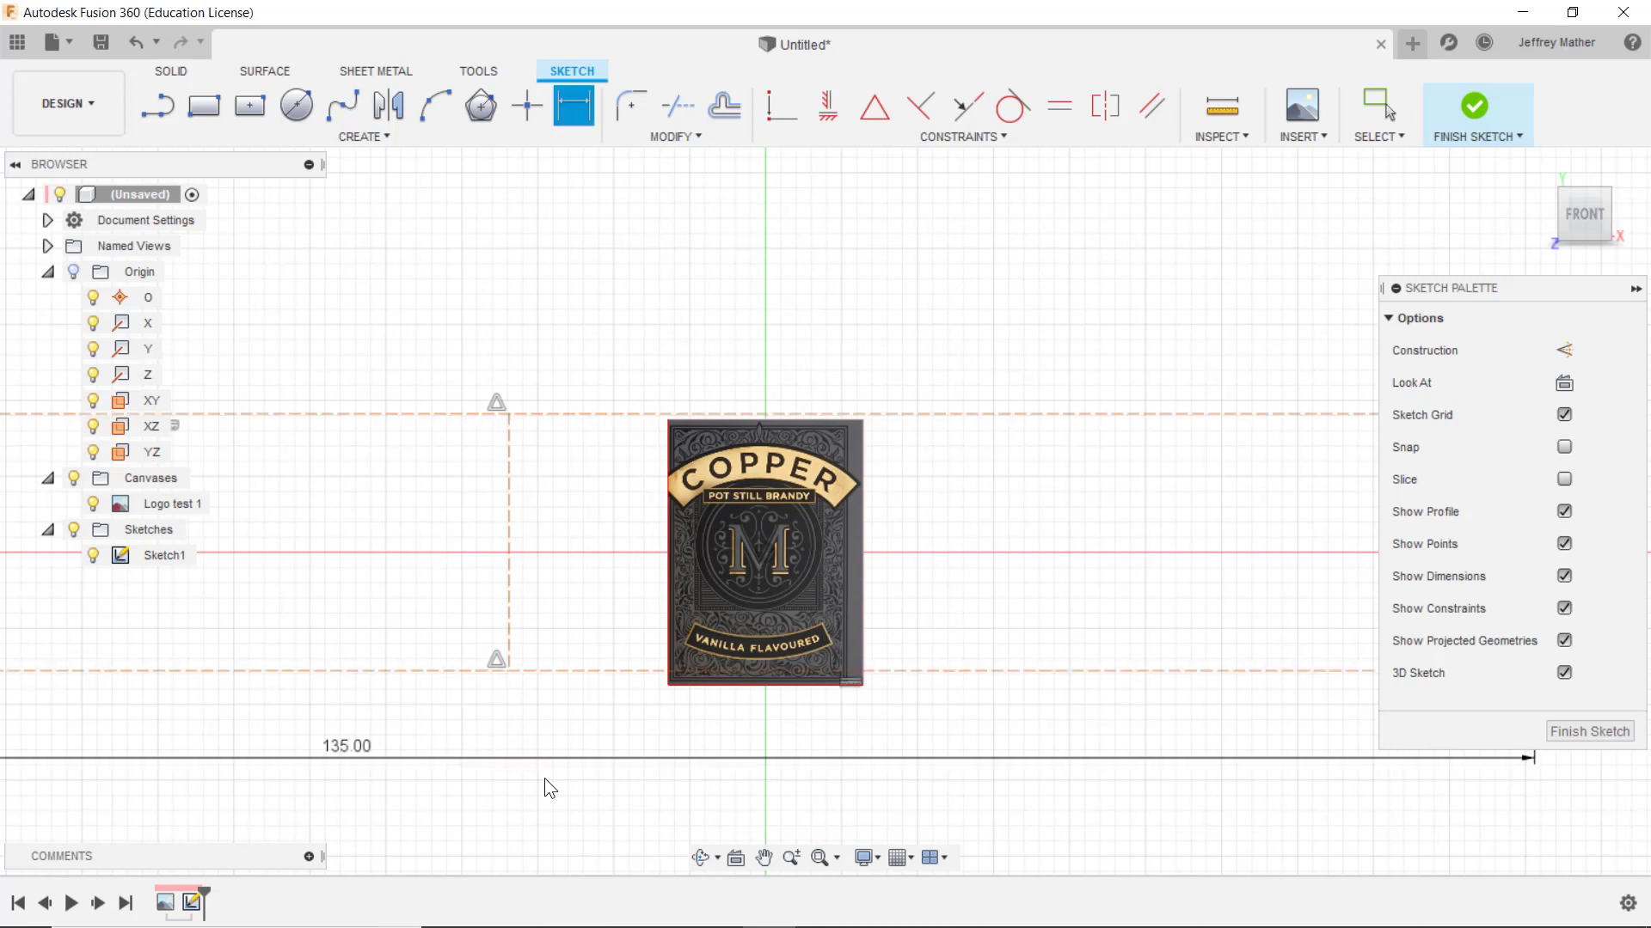
# Dimension the rectangle's right edge and set its height to 200 mm
pyautogui.scroll(-3, 534, 767)
pyautogui.scroll(-2, 473, 698)
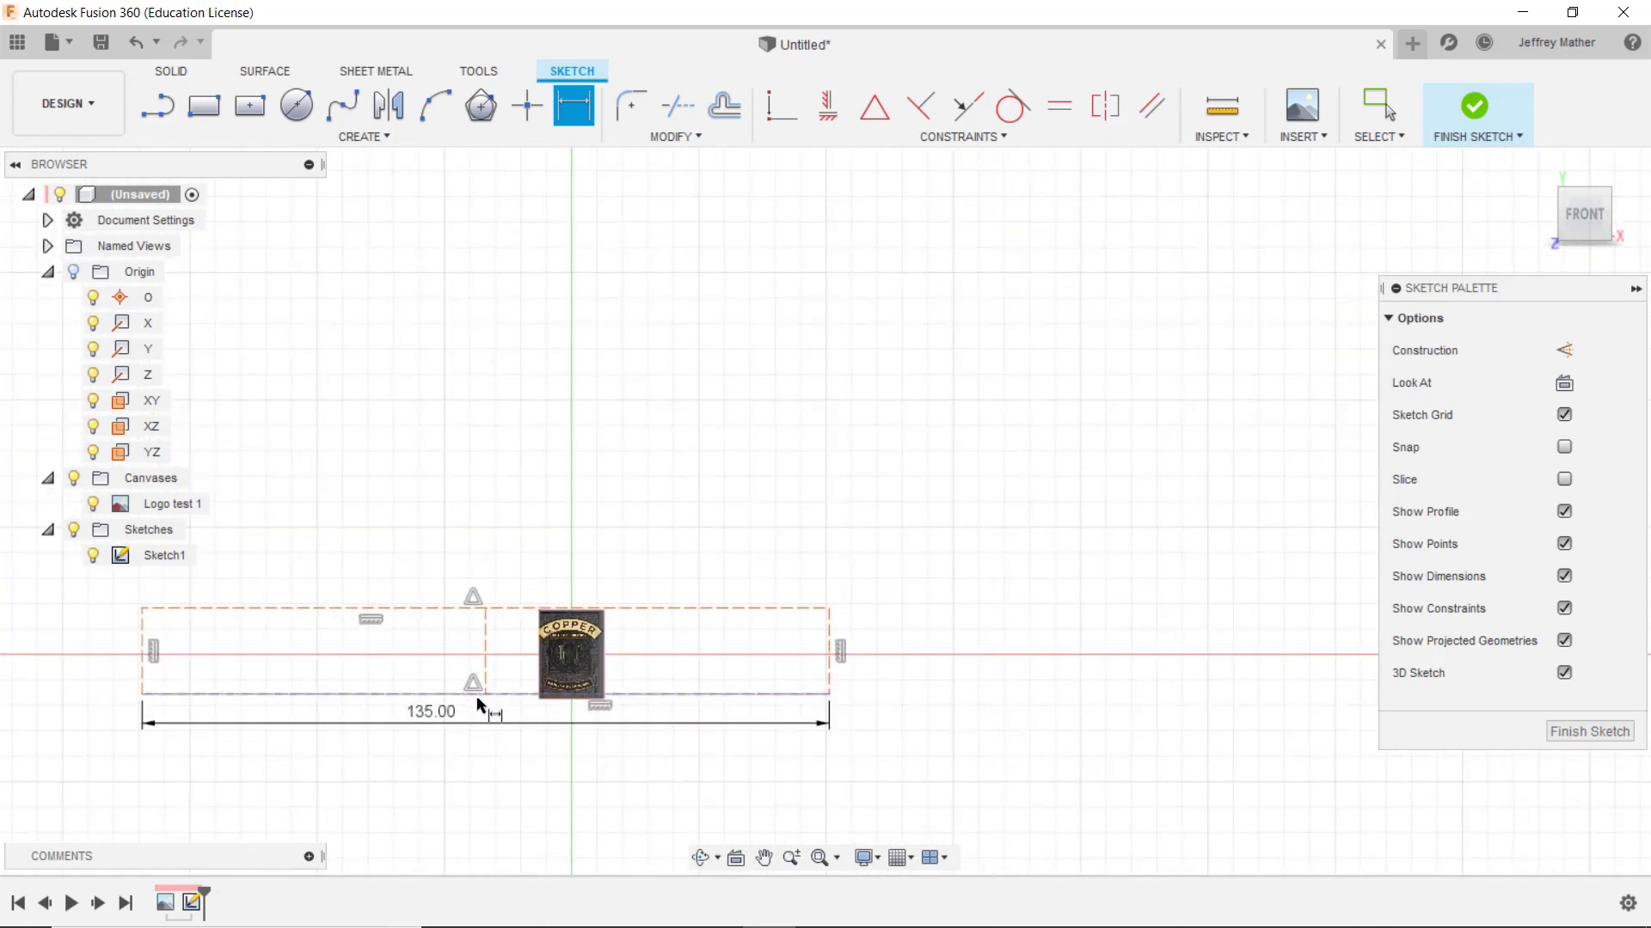
pyautogui.click(830, 683)
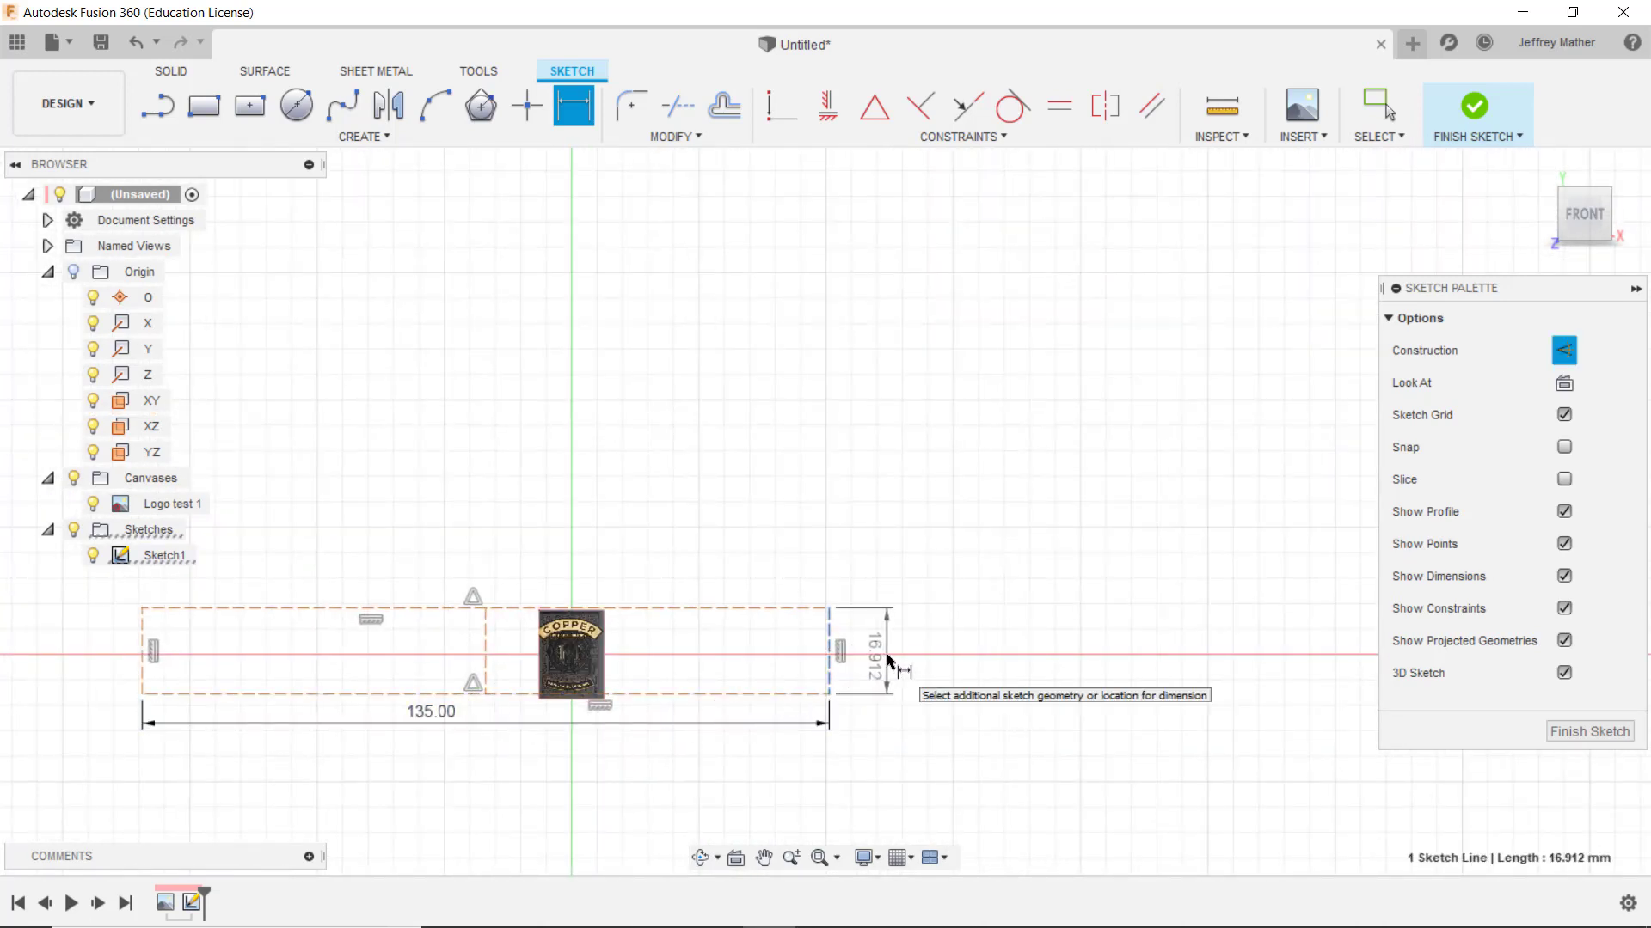
pyautogui.click(886, 659)
pyautogui.write('20')
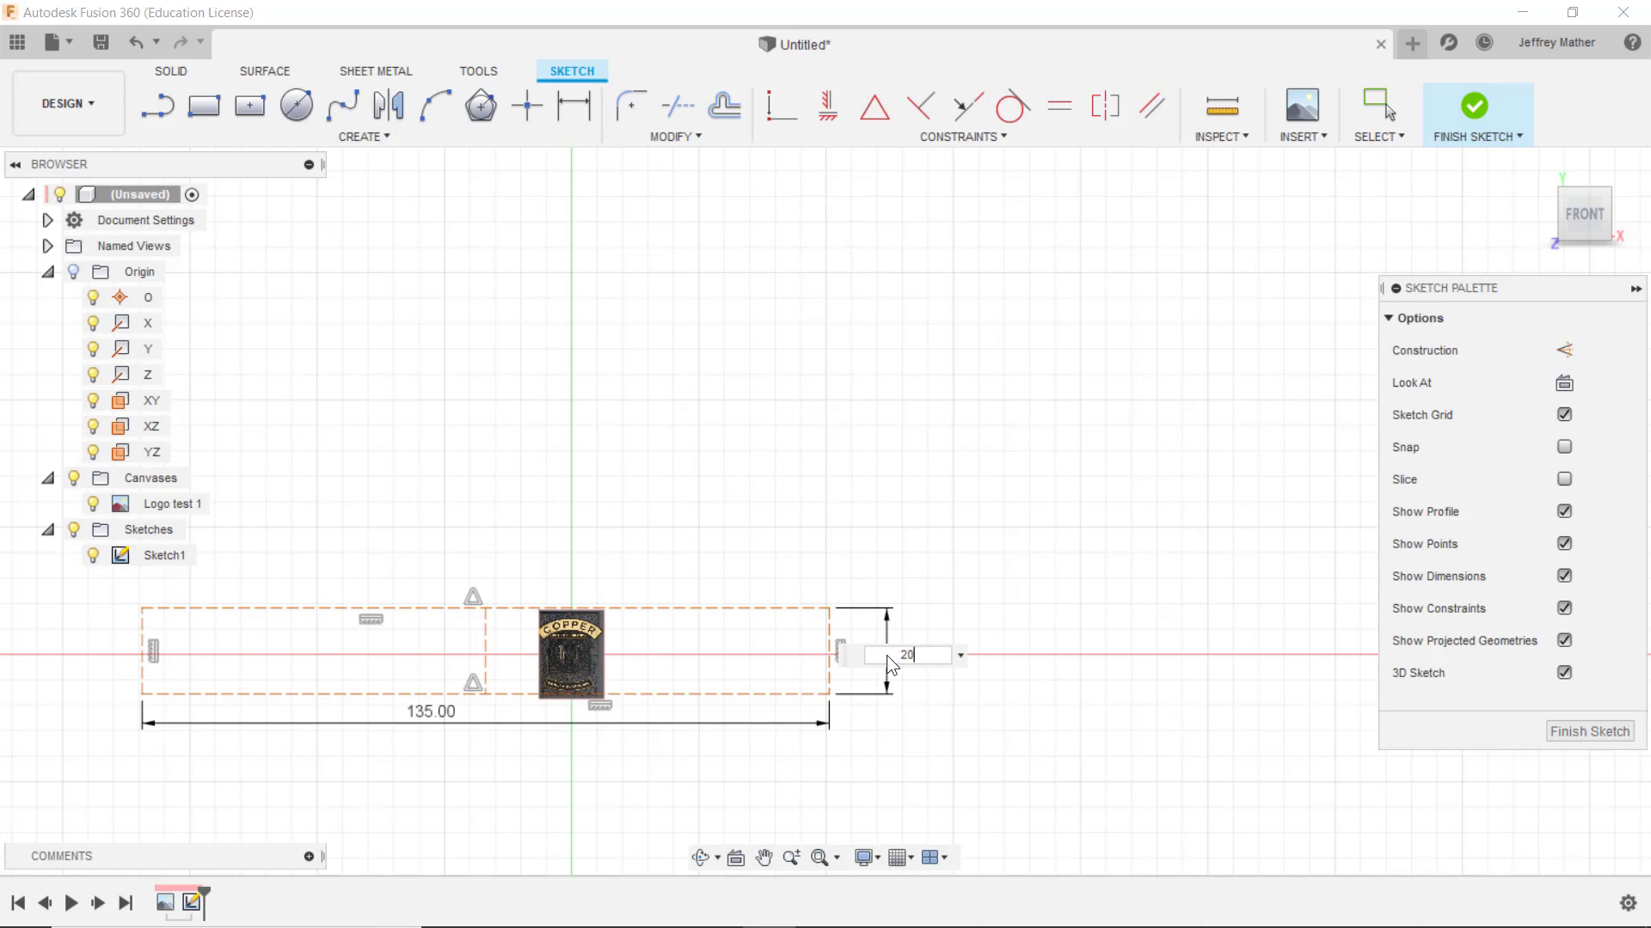
pyautogui.write('0')
pyautogui.press('Return')
# Hide the canvases and center the rectangle on the origin with a MidPoint constraint between the vertical center line and the origin point
pyautogui.scroll(-4, 276, 512)
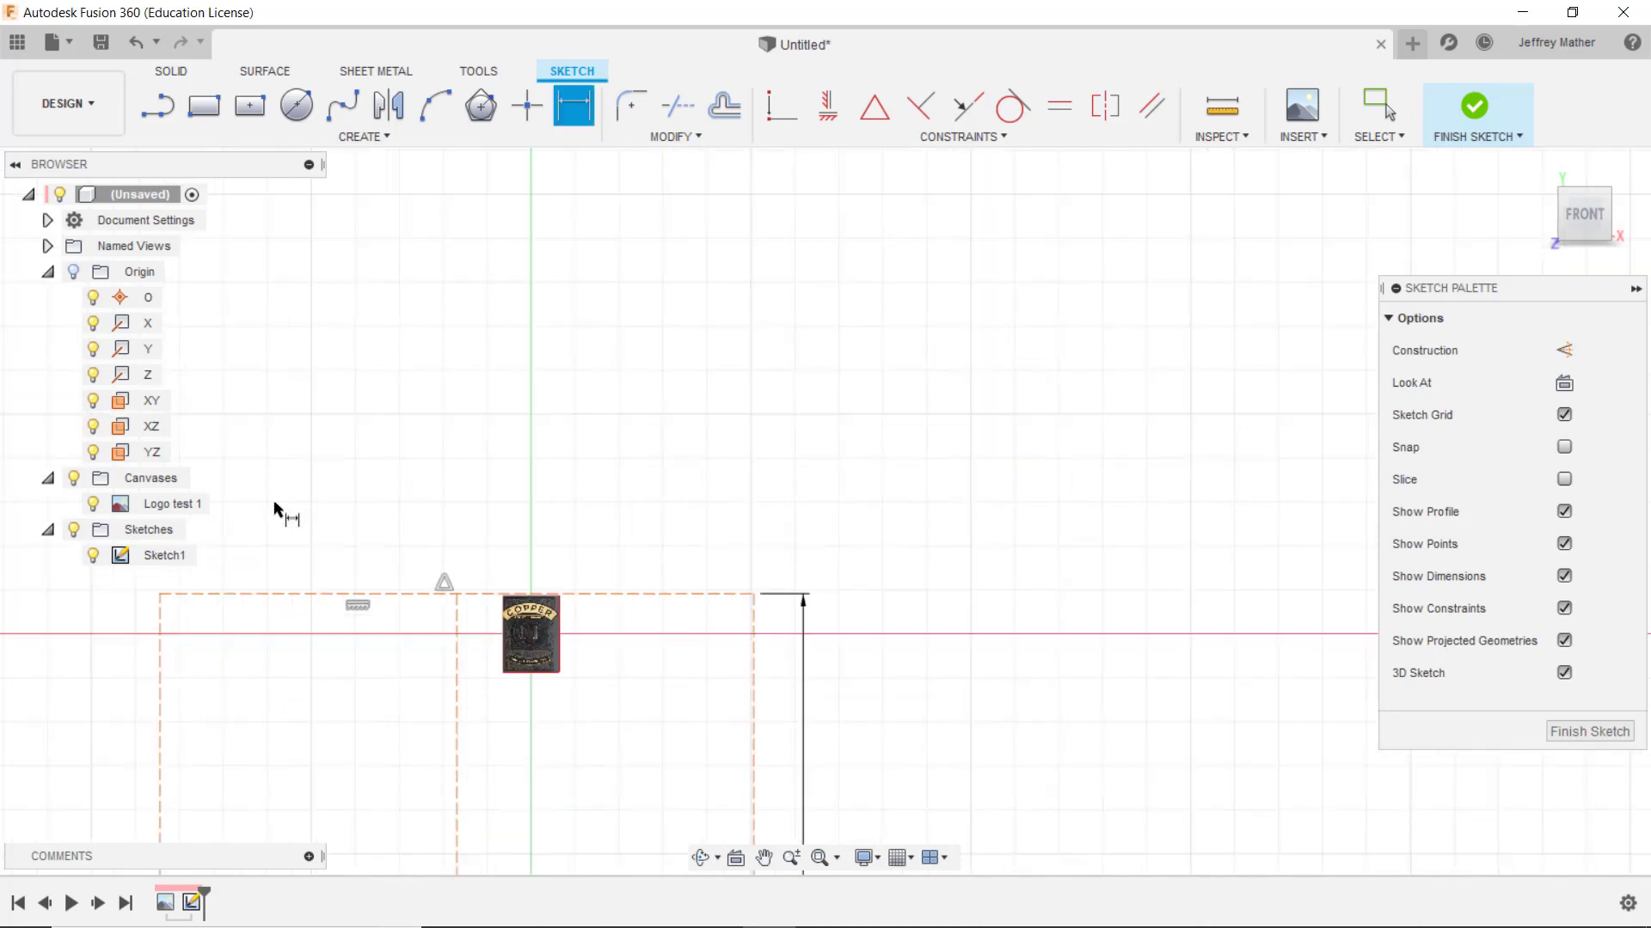
pyautogui.scroll(-3, 750, 375)
pyautogui.scroll(2, 674, 483)
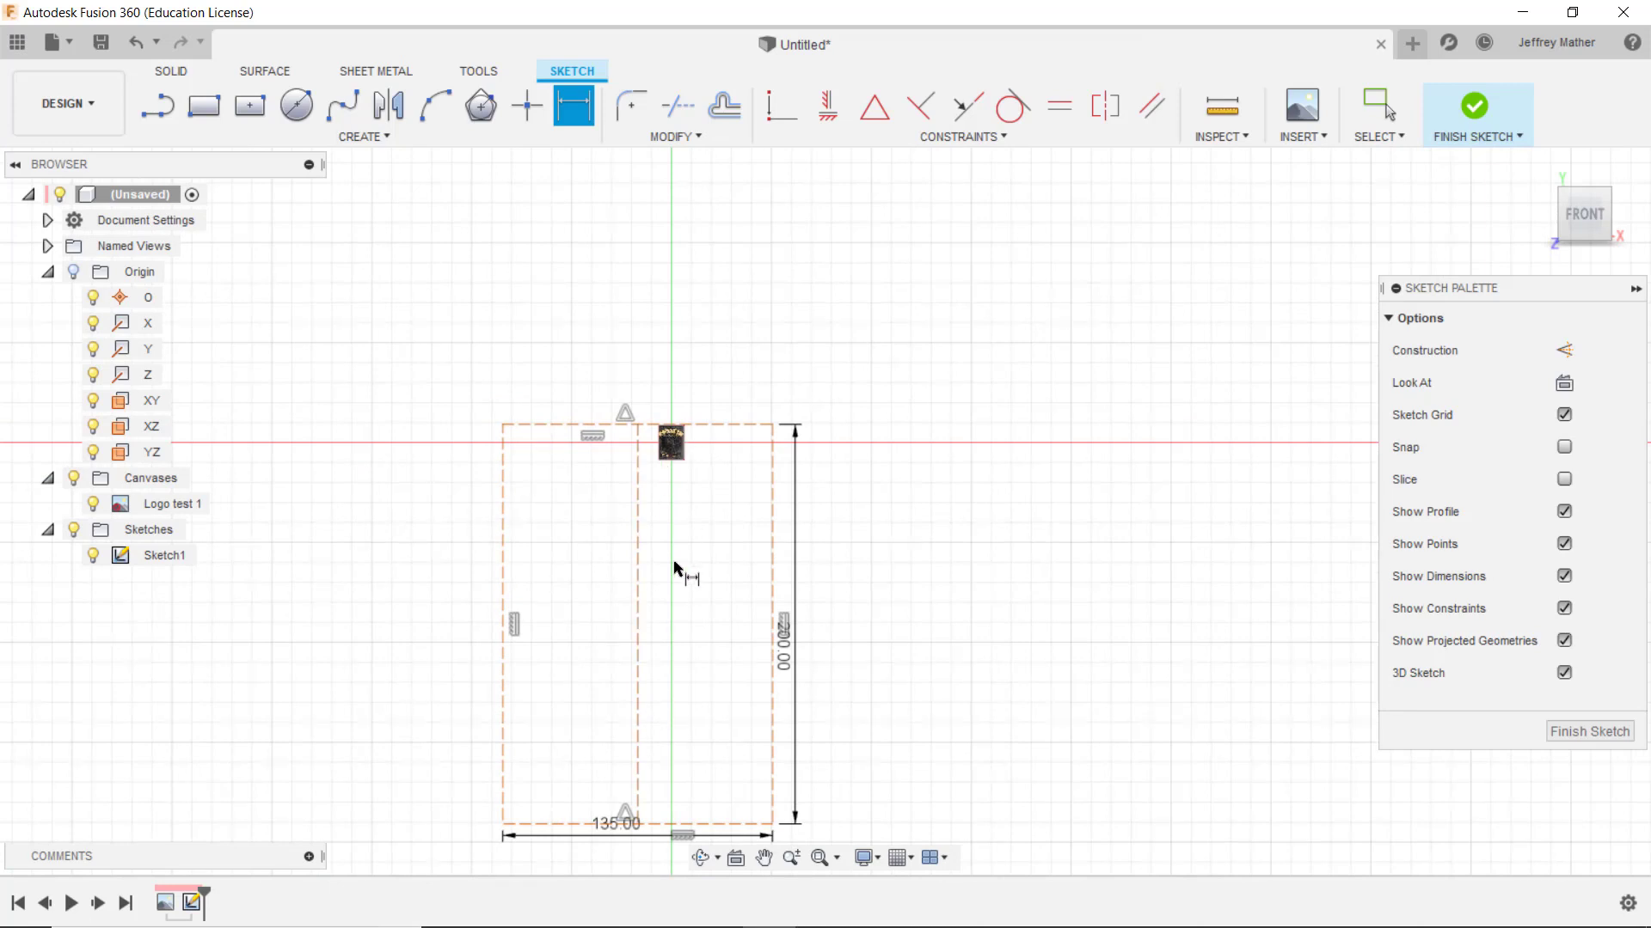
pyautogui.click(73, 479)
pyautogui.click(875, 107)
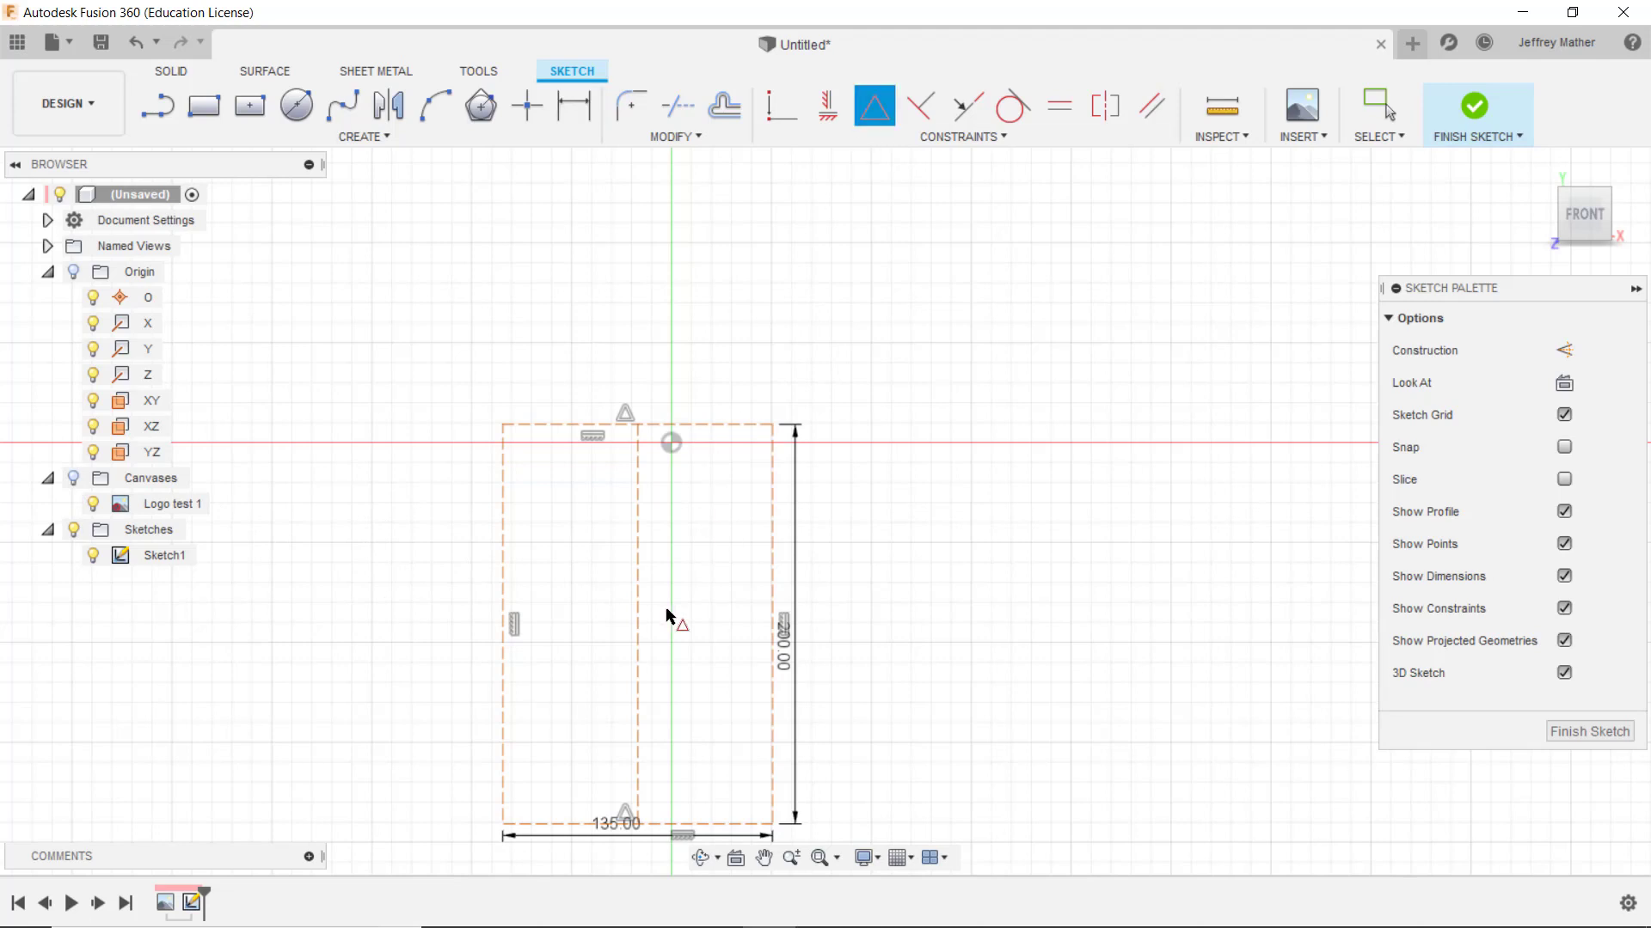
pyautogui.click(638, 641)
pyautogui.click(672, 444)
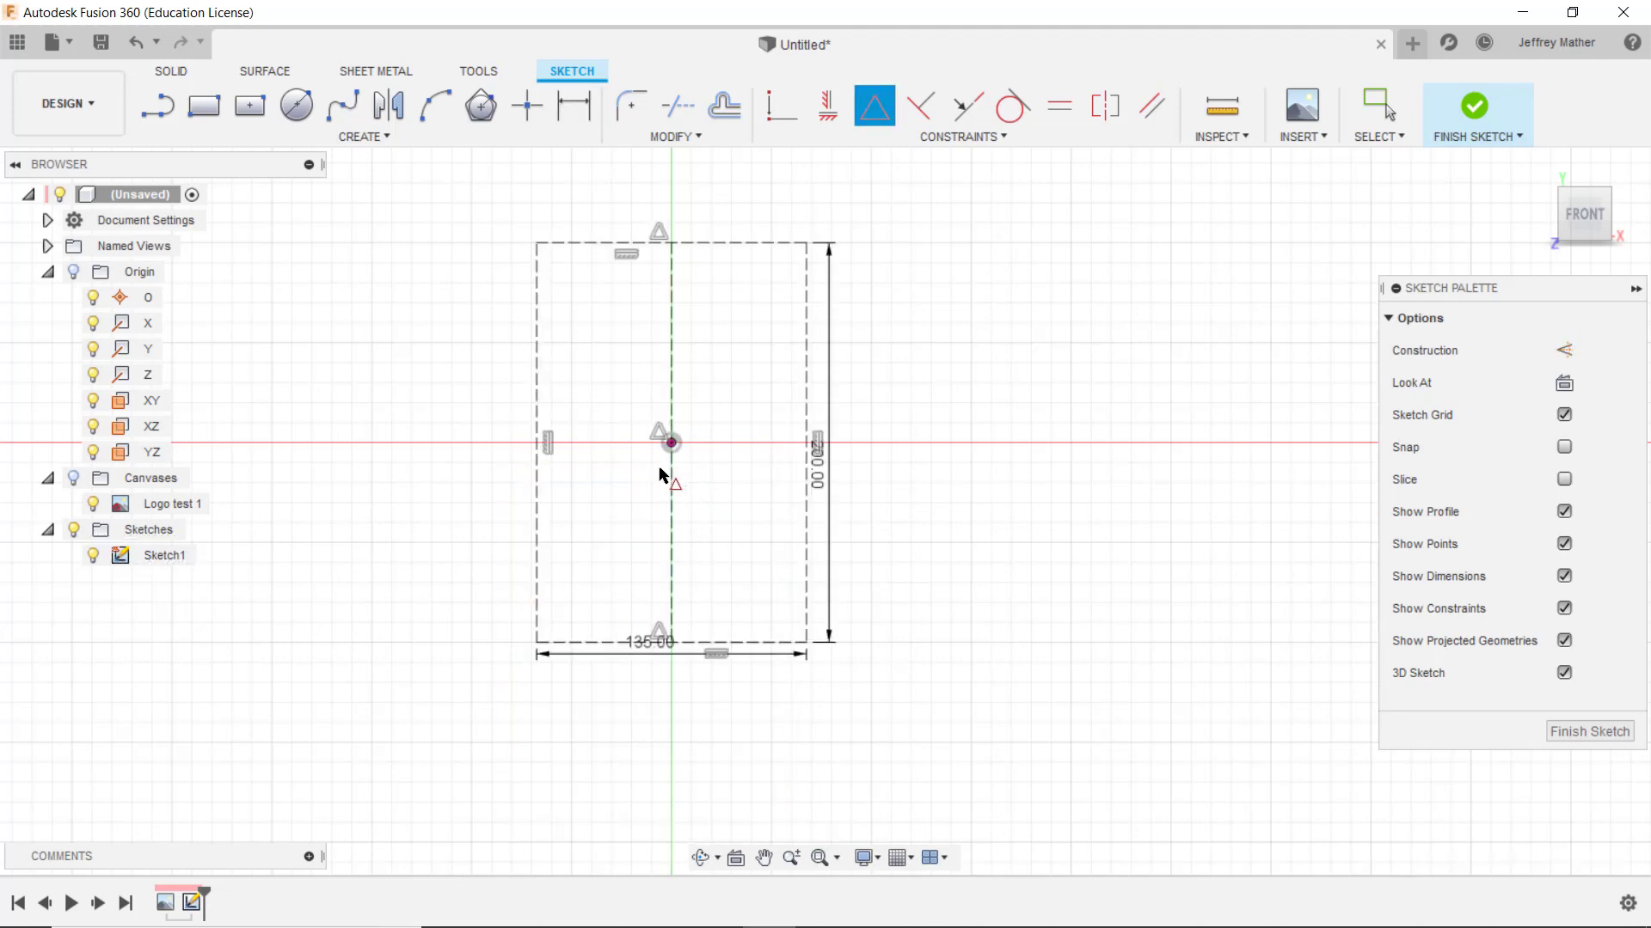
pyautogui.rightClick(349, 425)
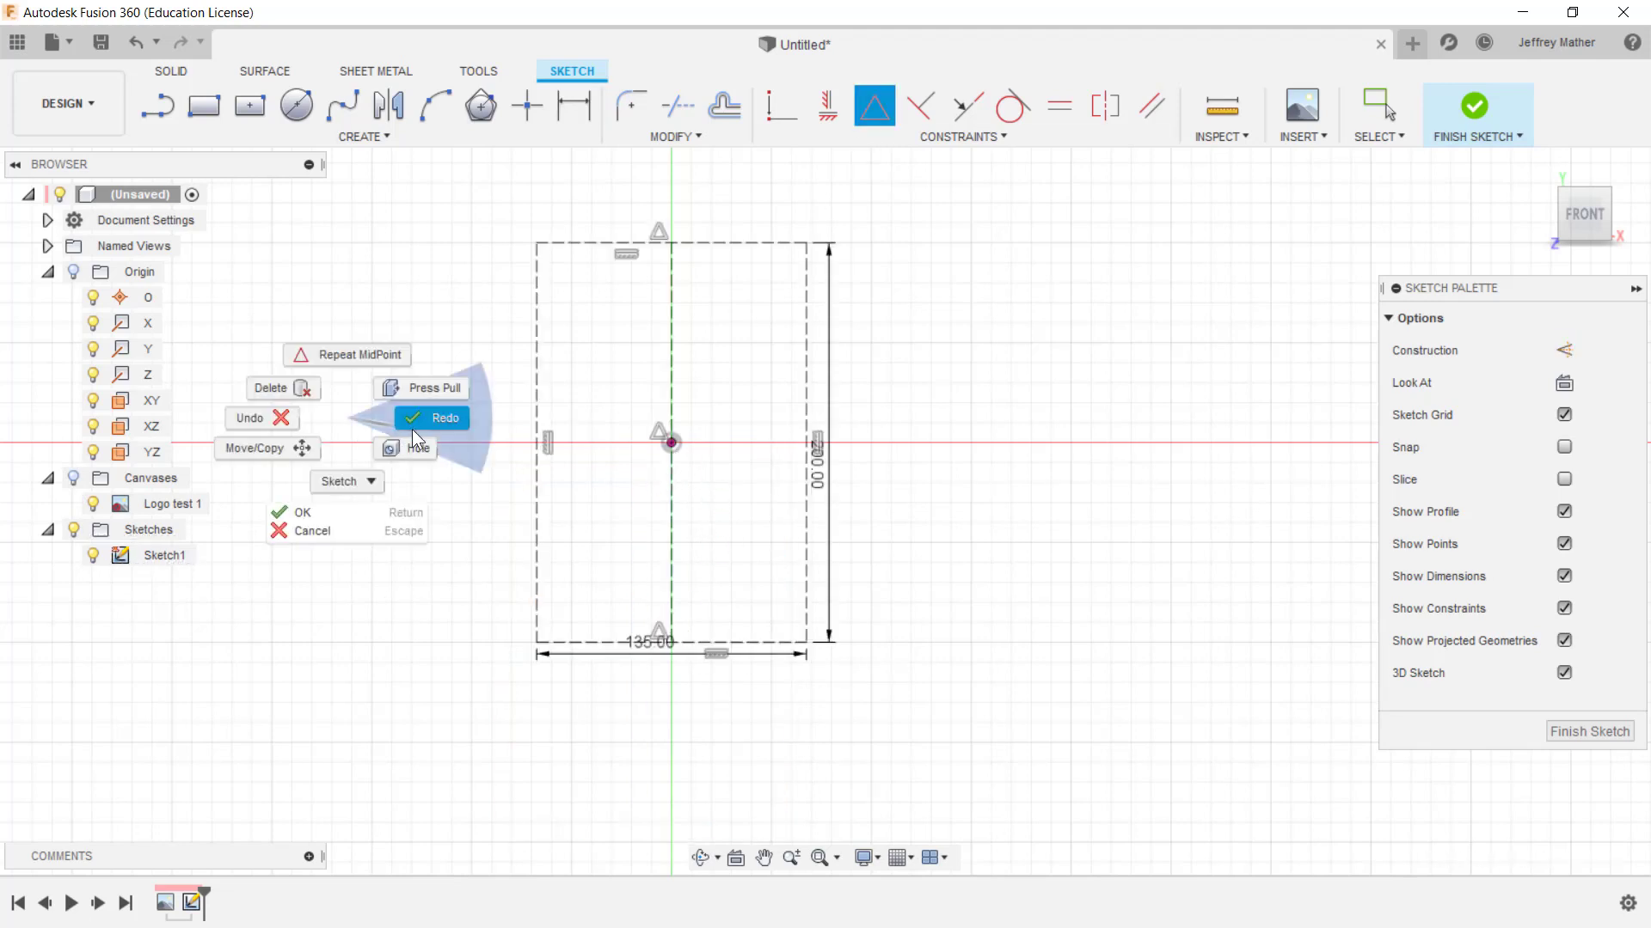
pyautogui.click(377, 478)
# Move the width and height dimensions farther away from the rectangle's edges
pyautogui.moveTo(647, 648); pyautogui.dragTo(657, 705)
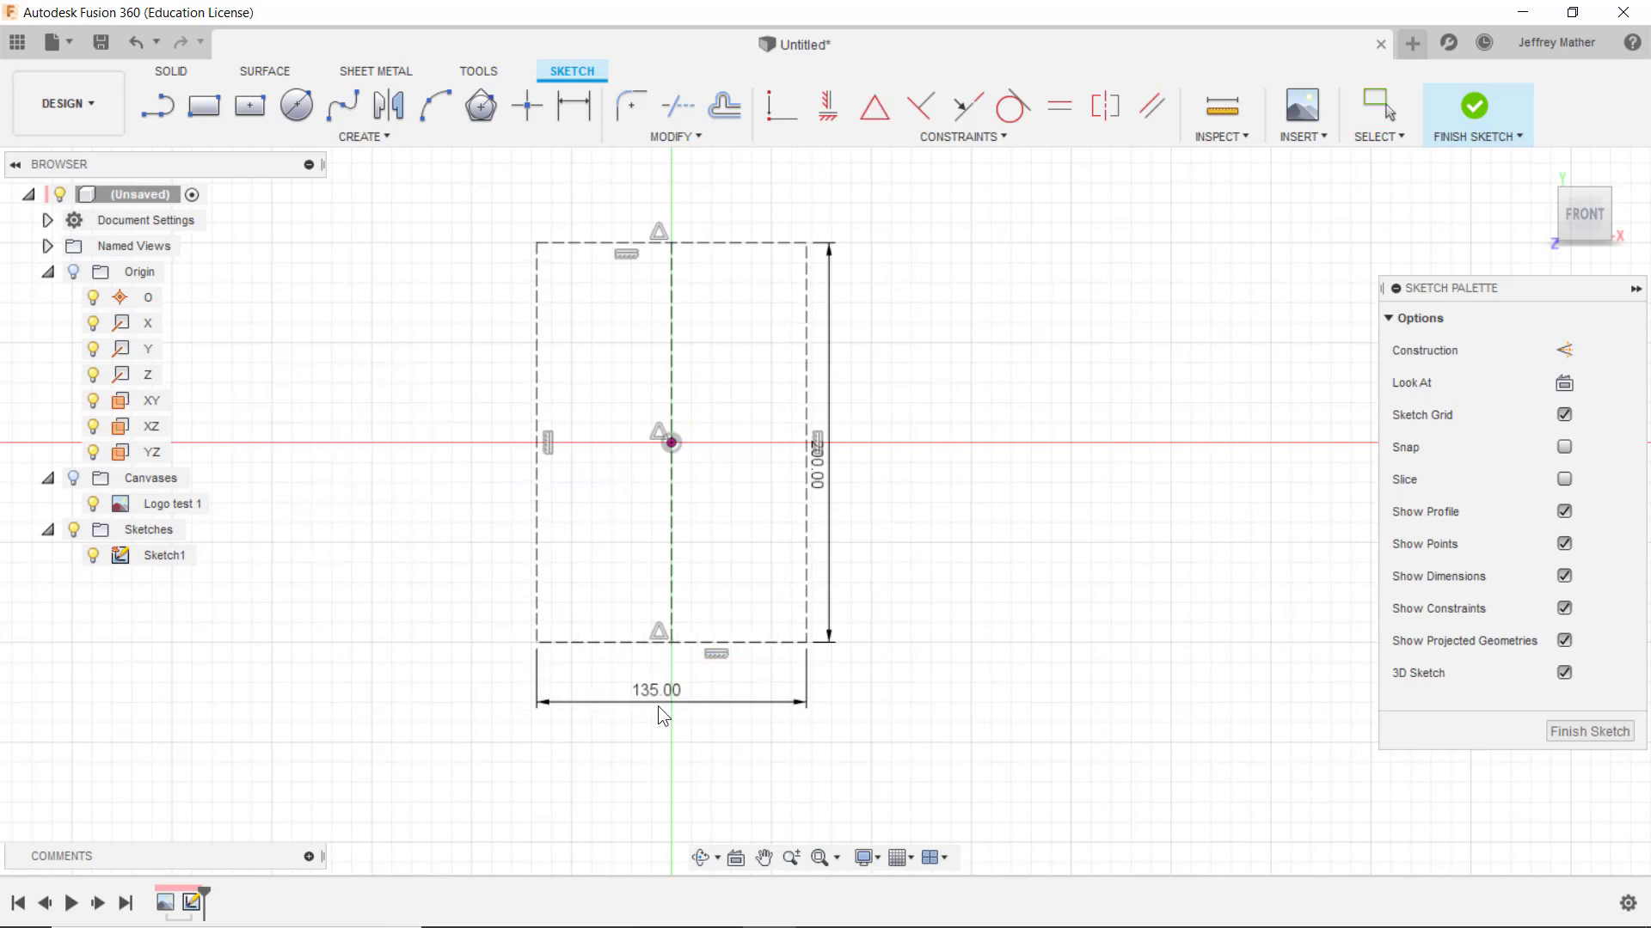
pyautogui.moveTo(821, 481); pyautogui.dragTo(910, 485)
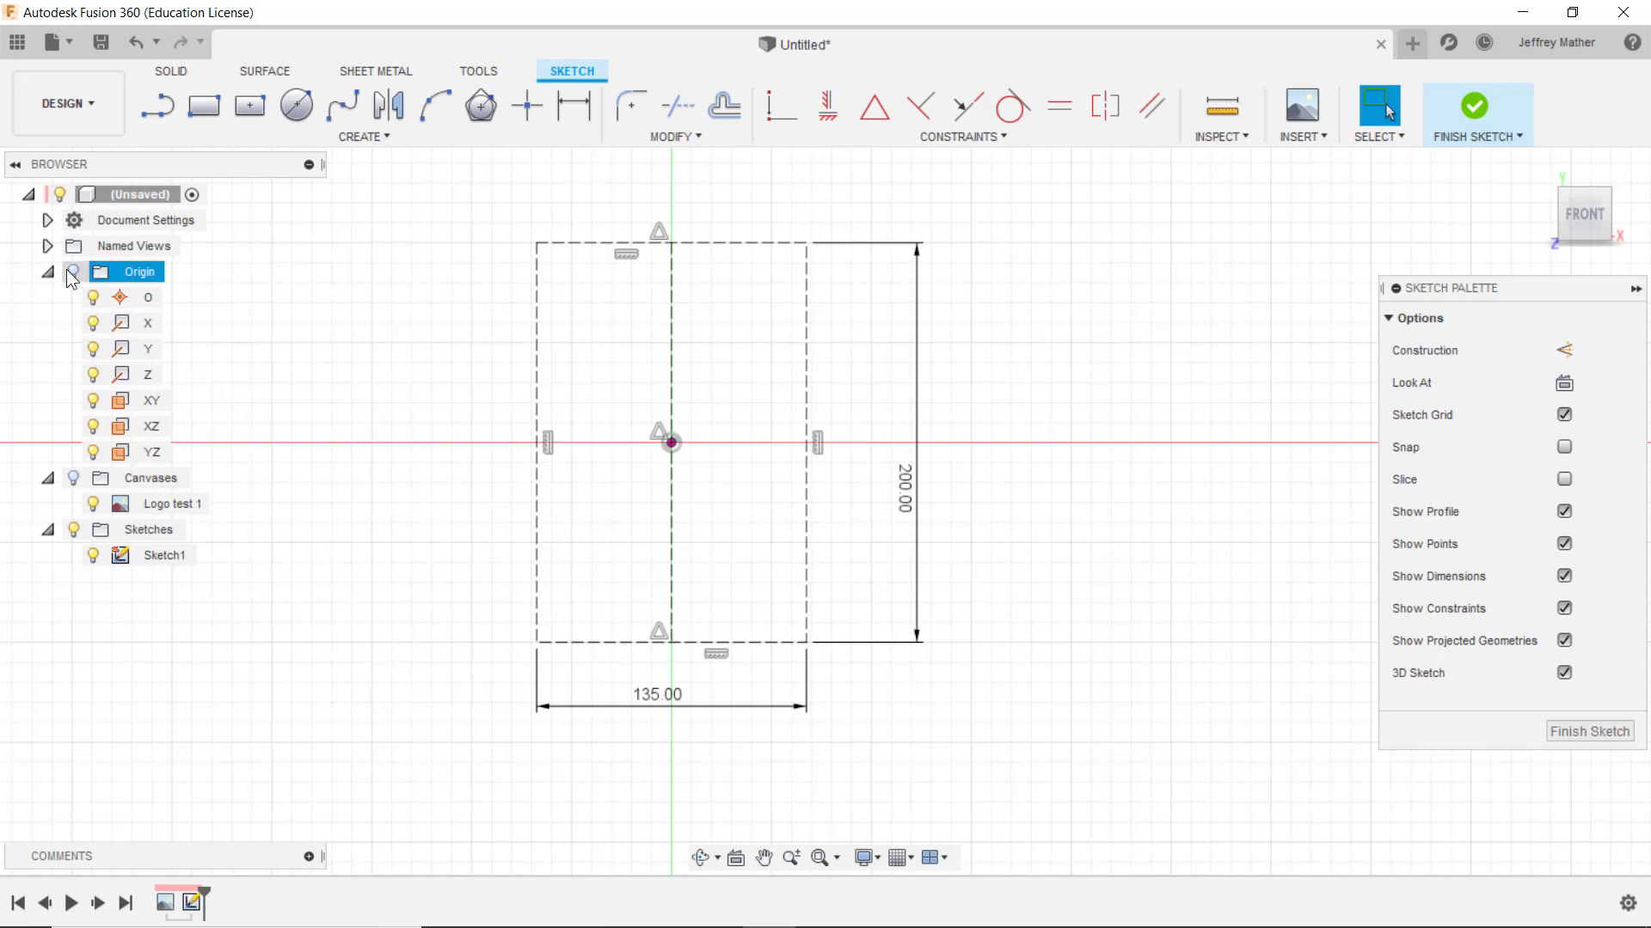
# Show the origin with only its center point by hiding all three axes and planes, and make the canvases visible again
pyautogui.click(93, 324)
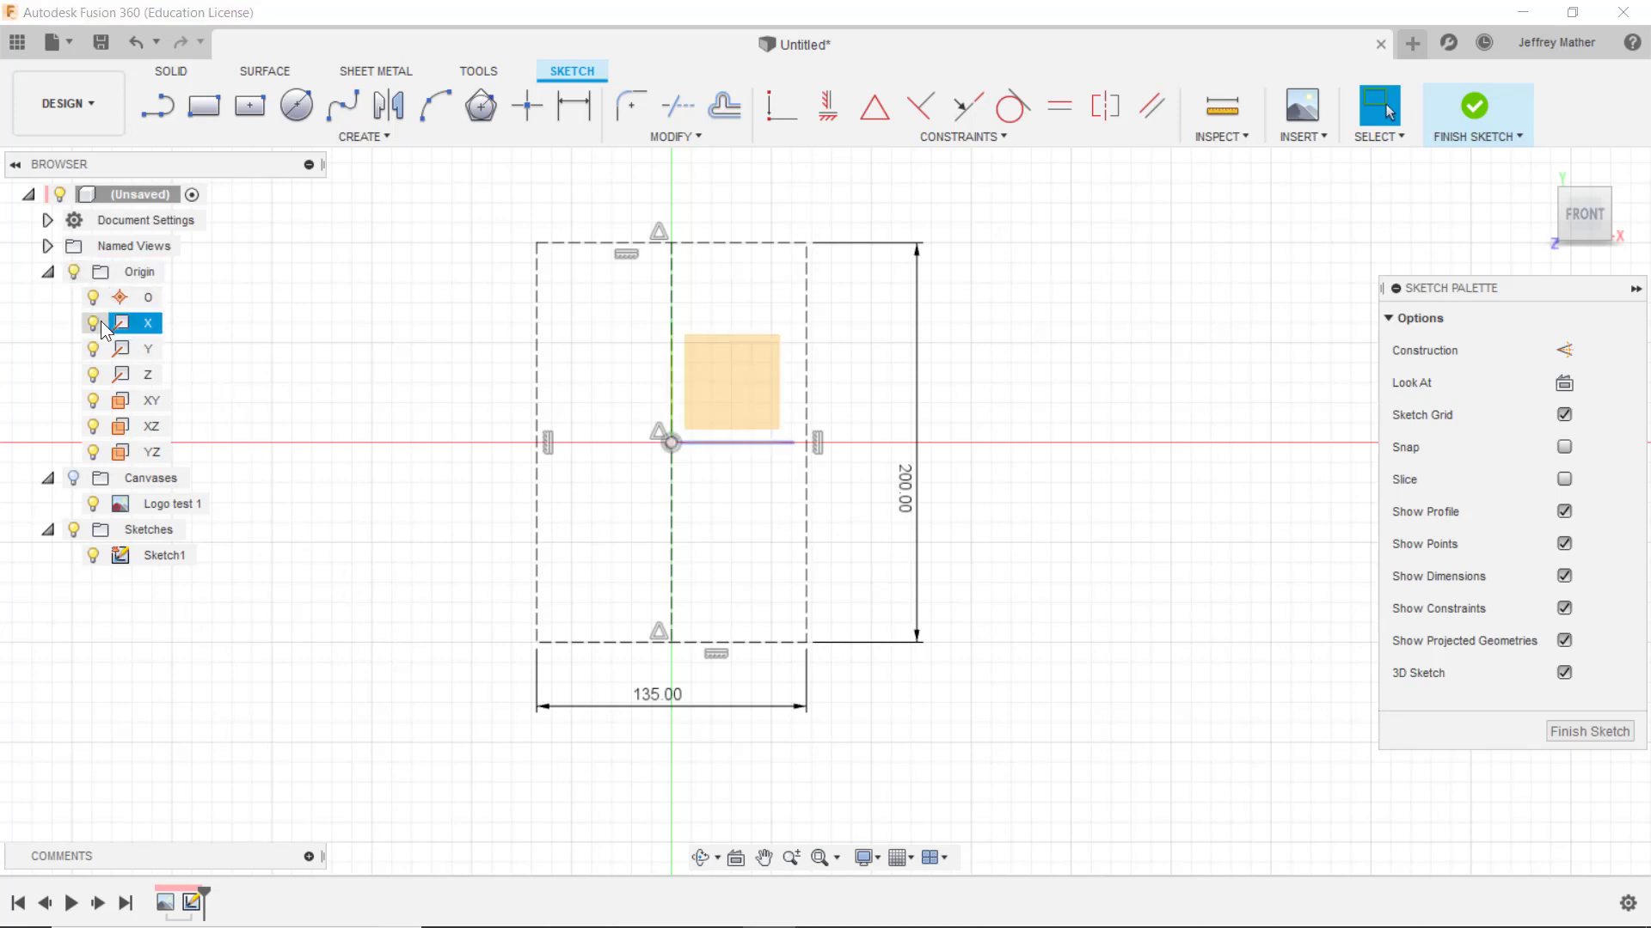
pyautogui.click(93, 349)
pyautogui.click(95, 375)
pyautogui.click(93, 401)
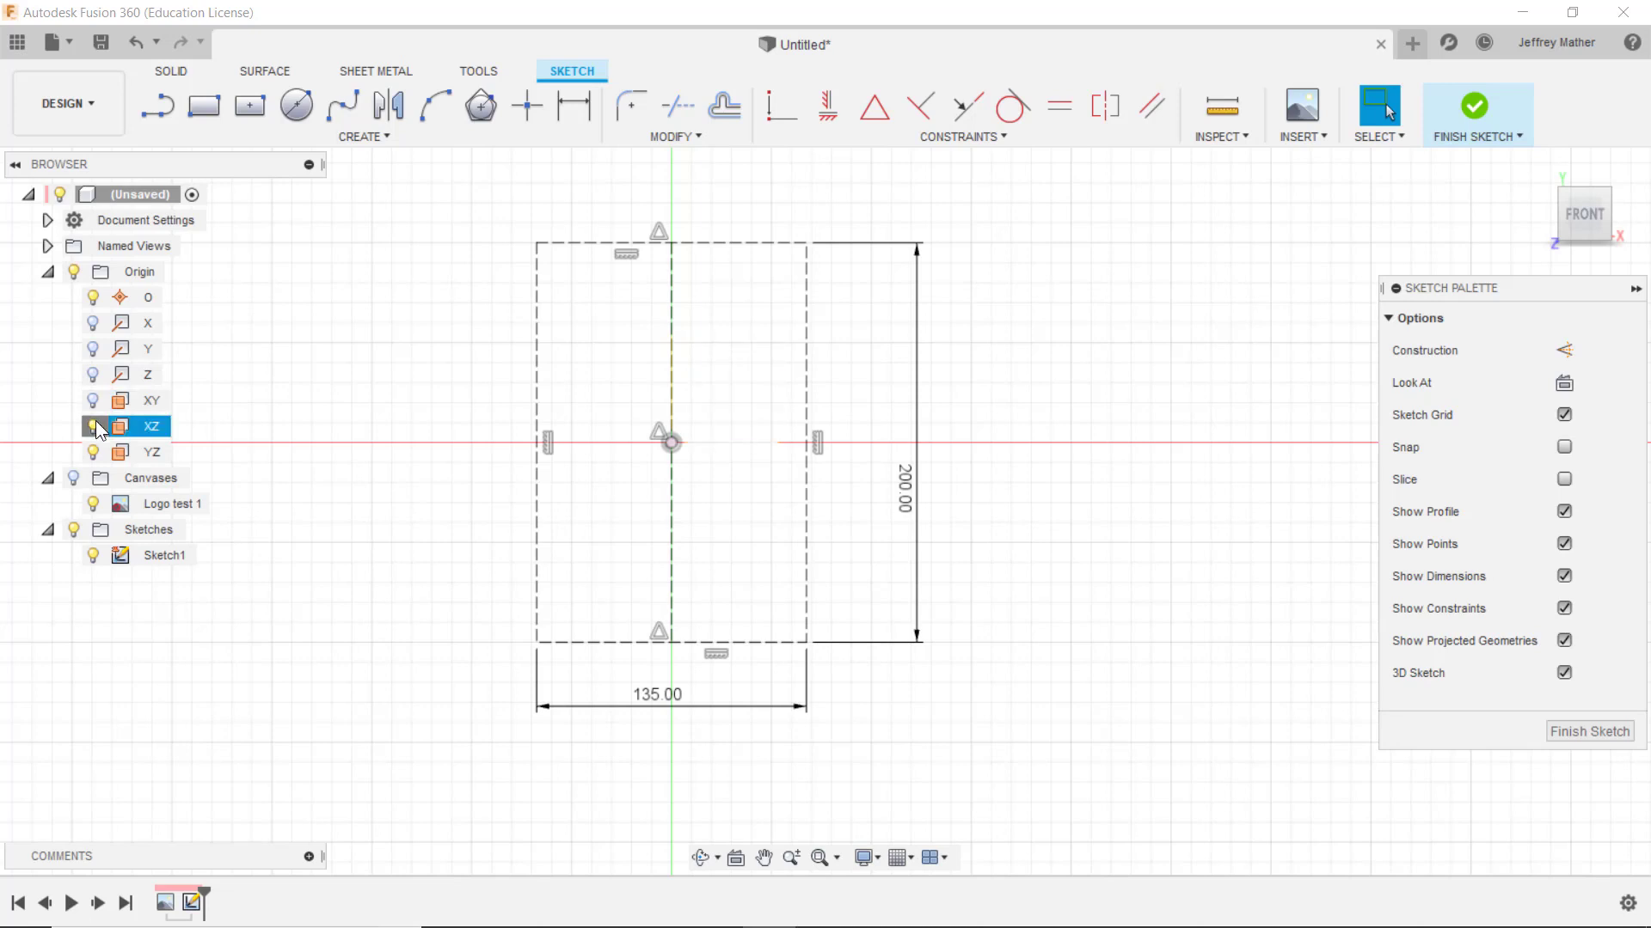
pyautogui.click(93, 427)
pyautogui.click(91, 453)
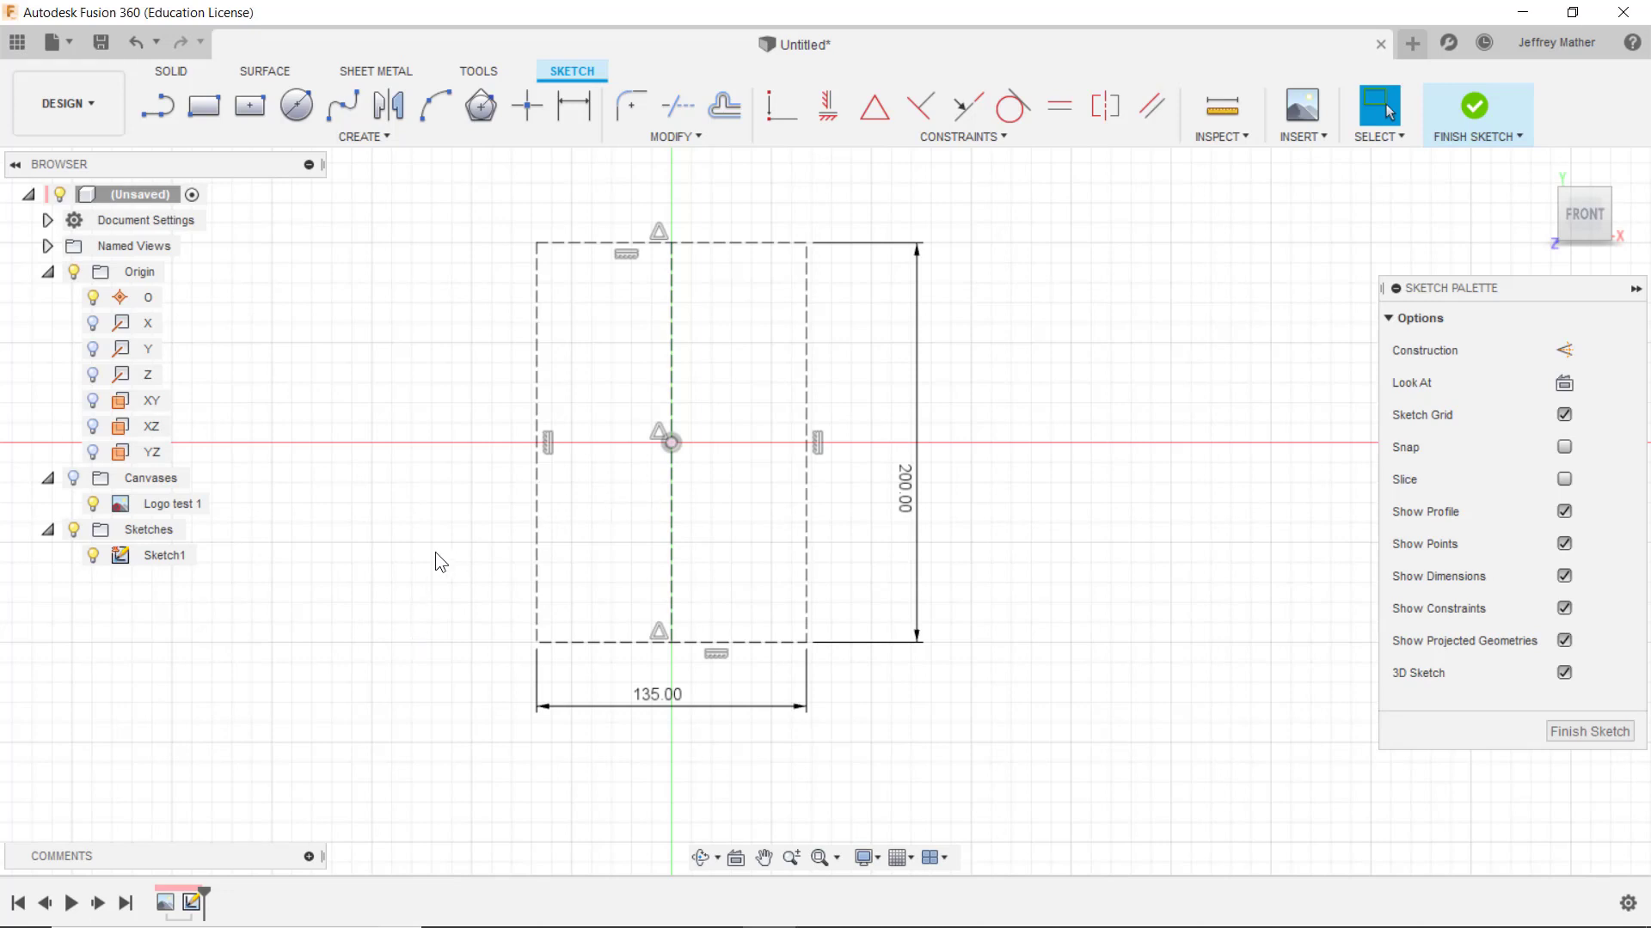
pyautogui.click(74, 478)
# Finish the sketch and reorder the timeline so Sketch1 comes before the Logo test 1 canvas
pyautogui.click(1500, 124)
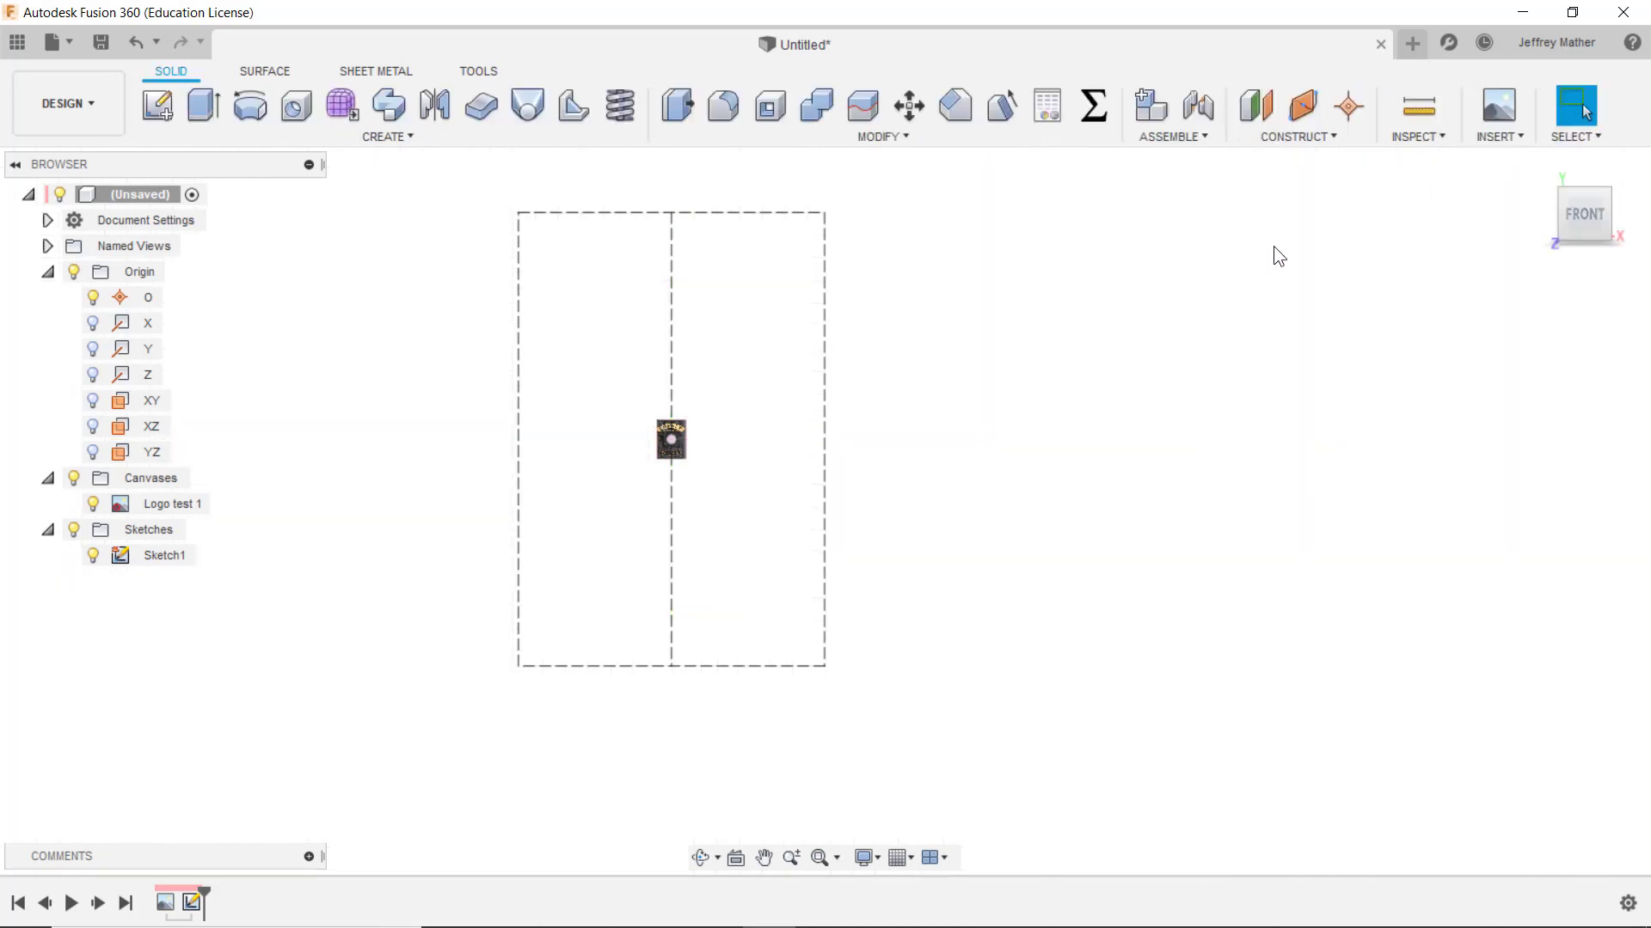
pyautogui.click(191, 912)
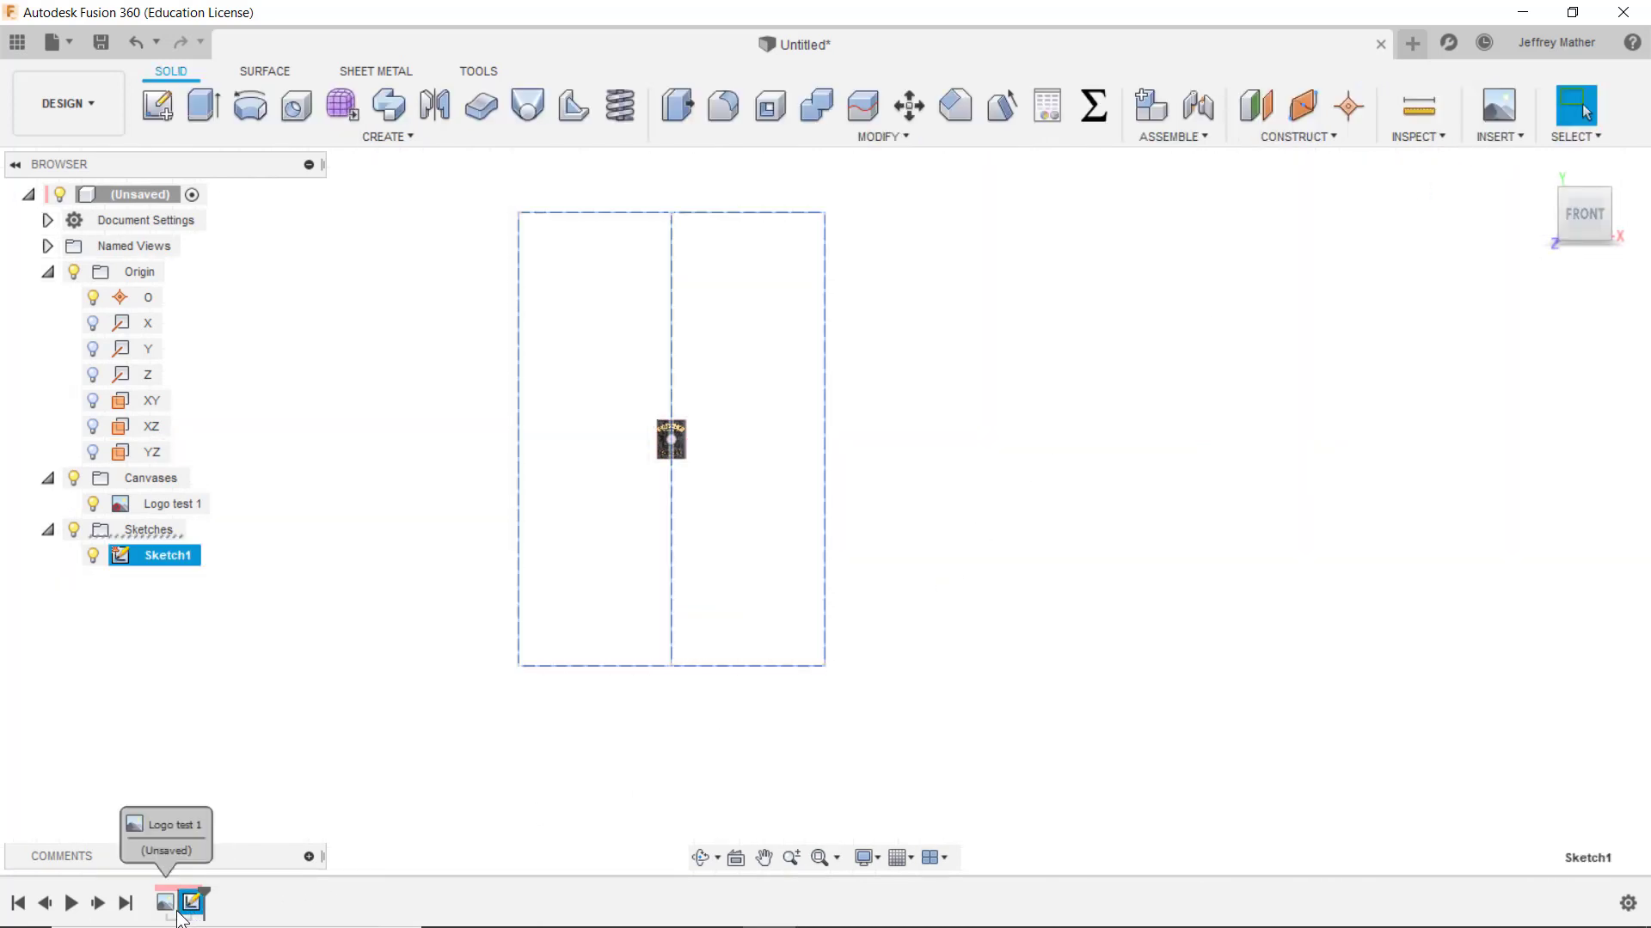
pyautogui.moveTo(147, 913); pyautogui.dragTo(148, 913)
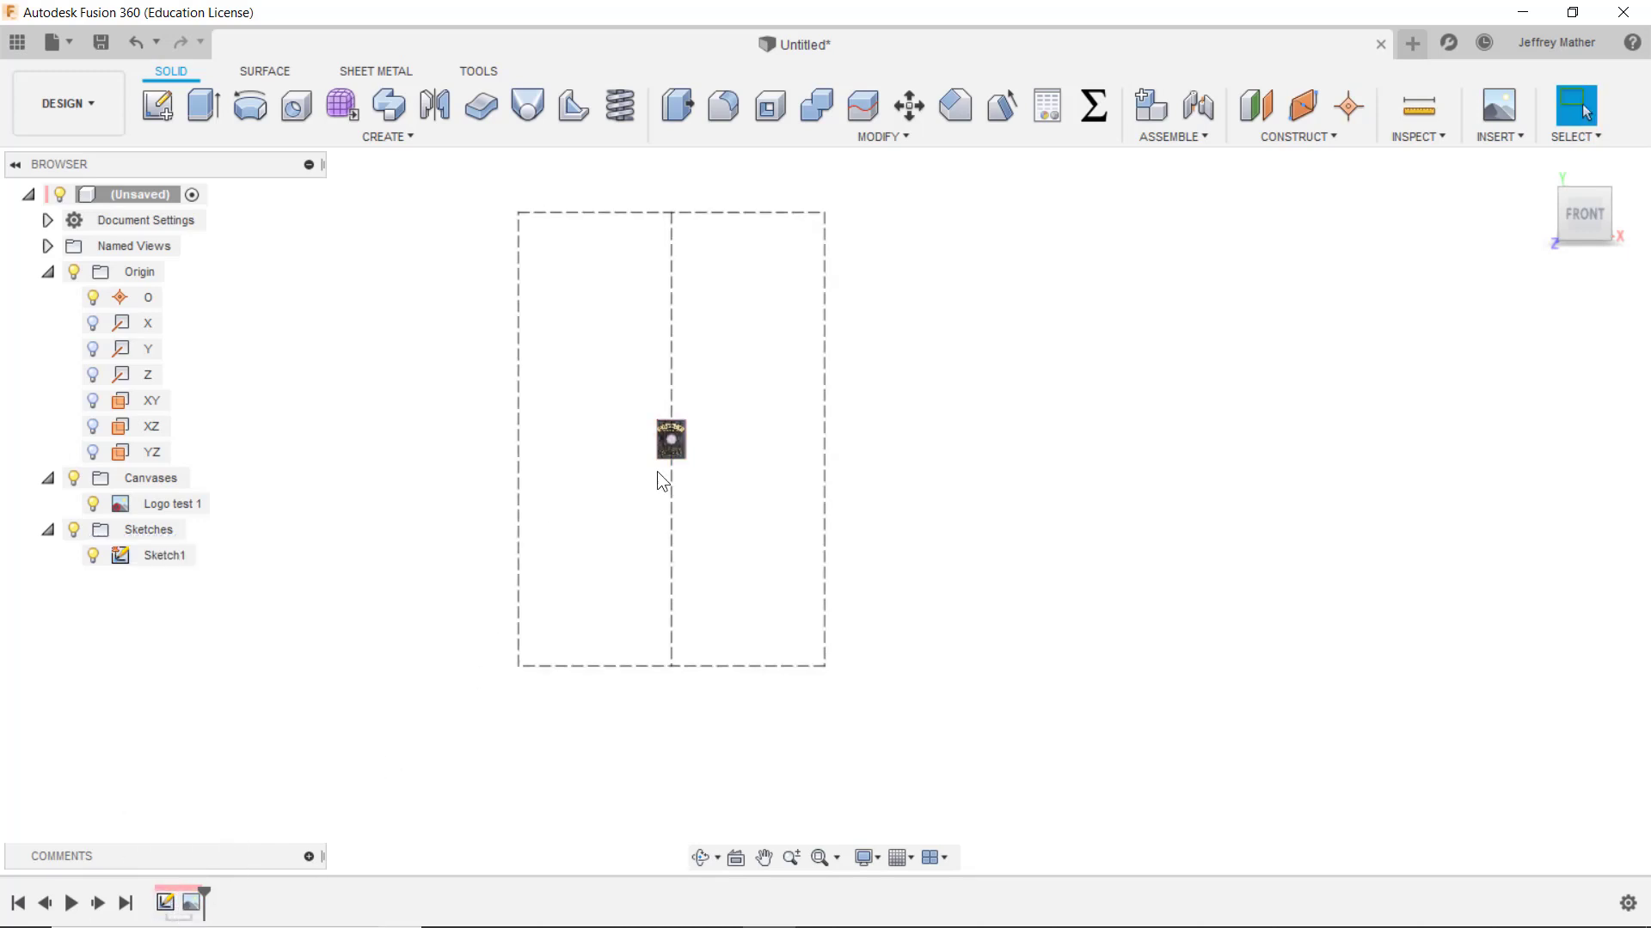
# Edit the Logo test 1 canvas and scale it uniformly in the XY plane to about 11.83 to approximate the reference rectangle
pyautogui.rightClick(175, 503)
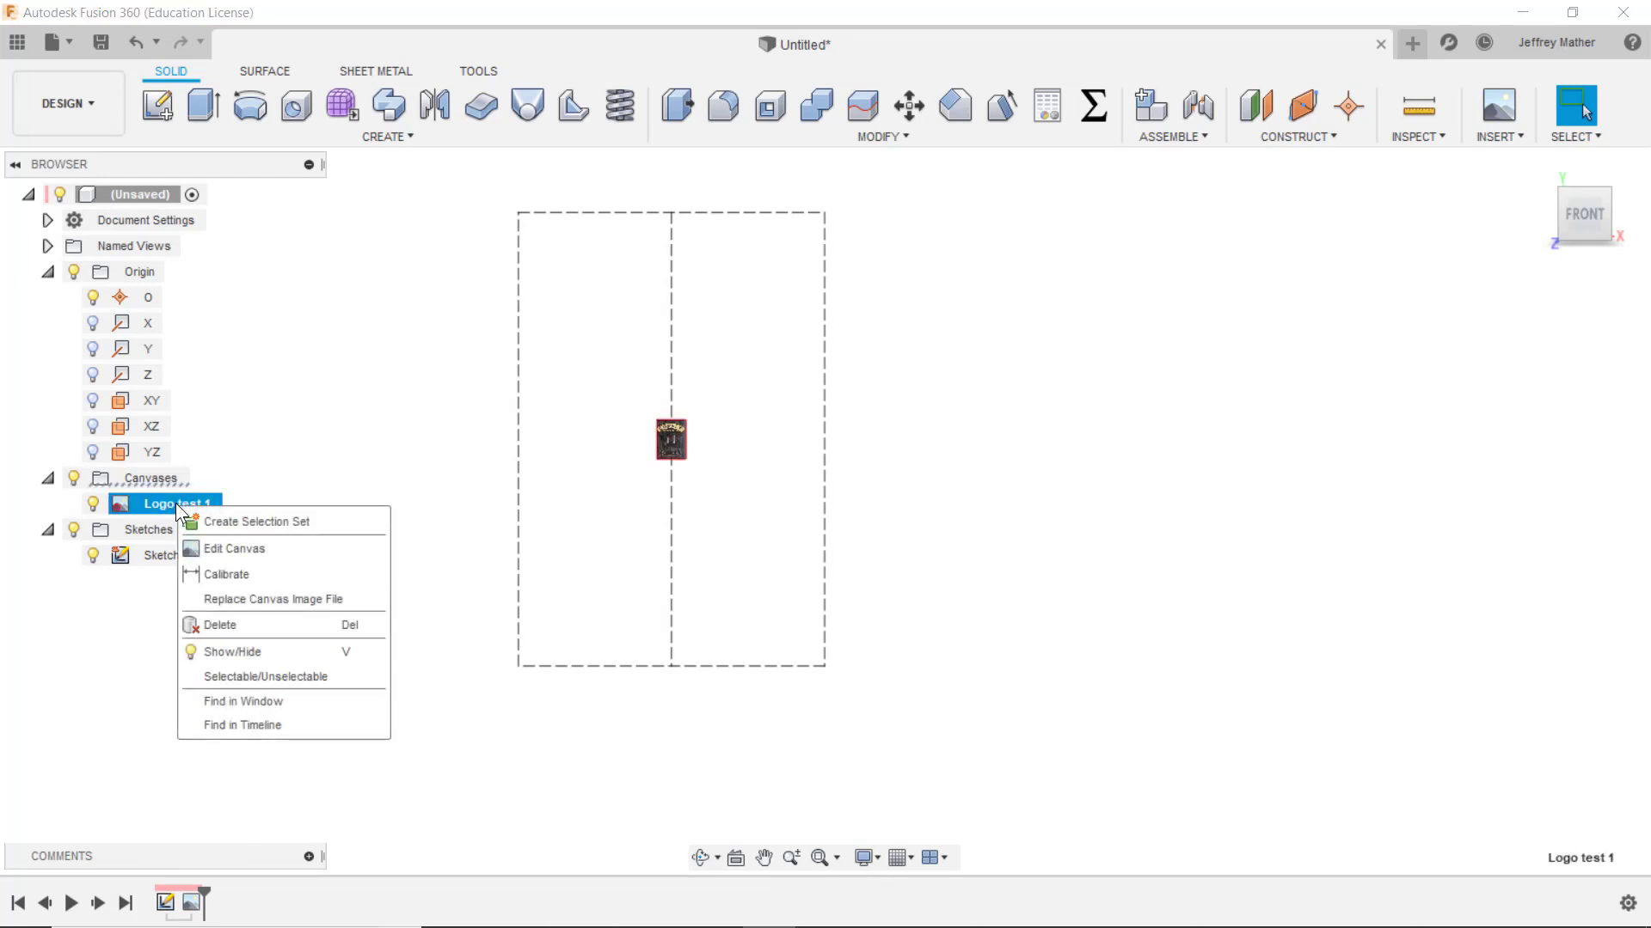
pyautogui.click(214, 547)
pyautogui.scroll(3, 672, 411)
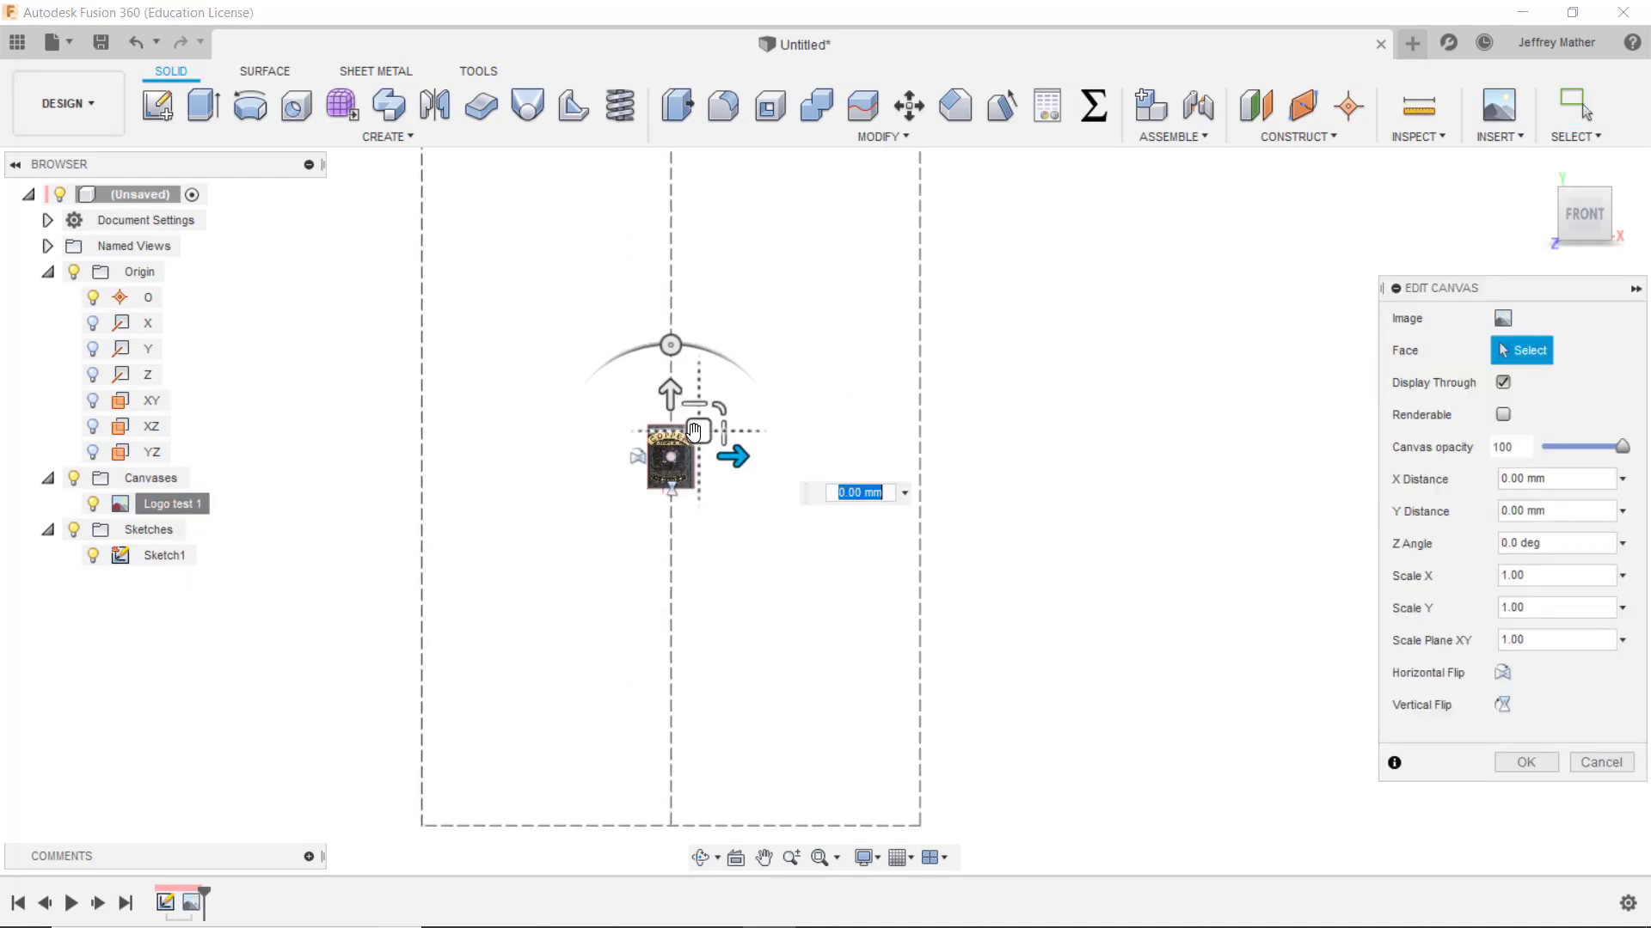
pyautogui.moveTo(719, 413); pyautogui.dragTo(1019, 158)
pyautogui.scroll(-2, 1059, 359)
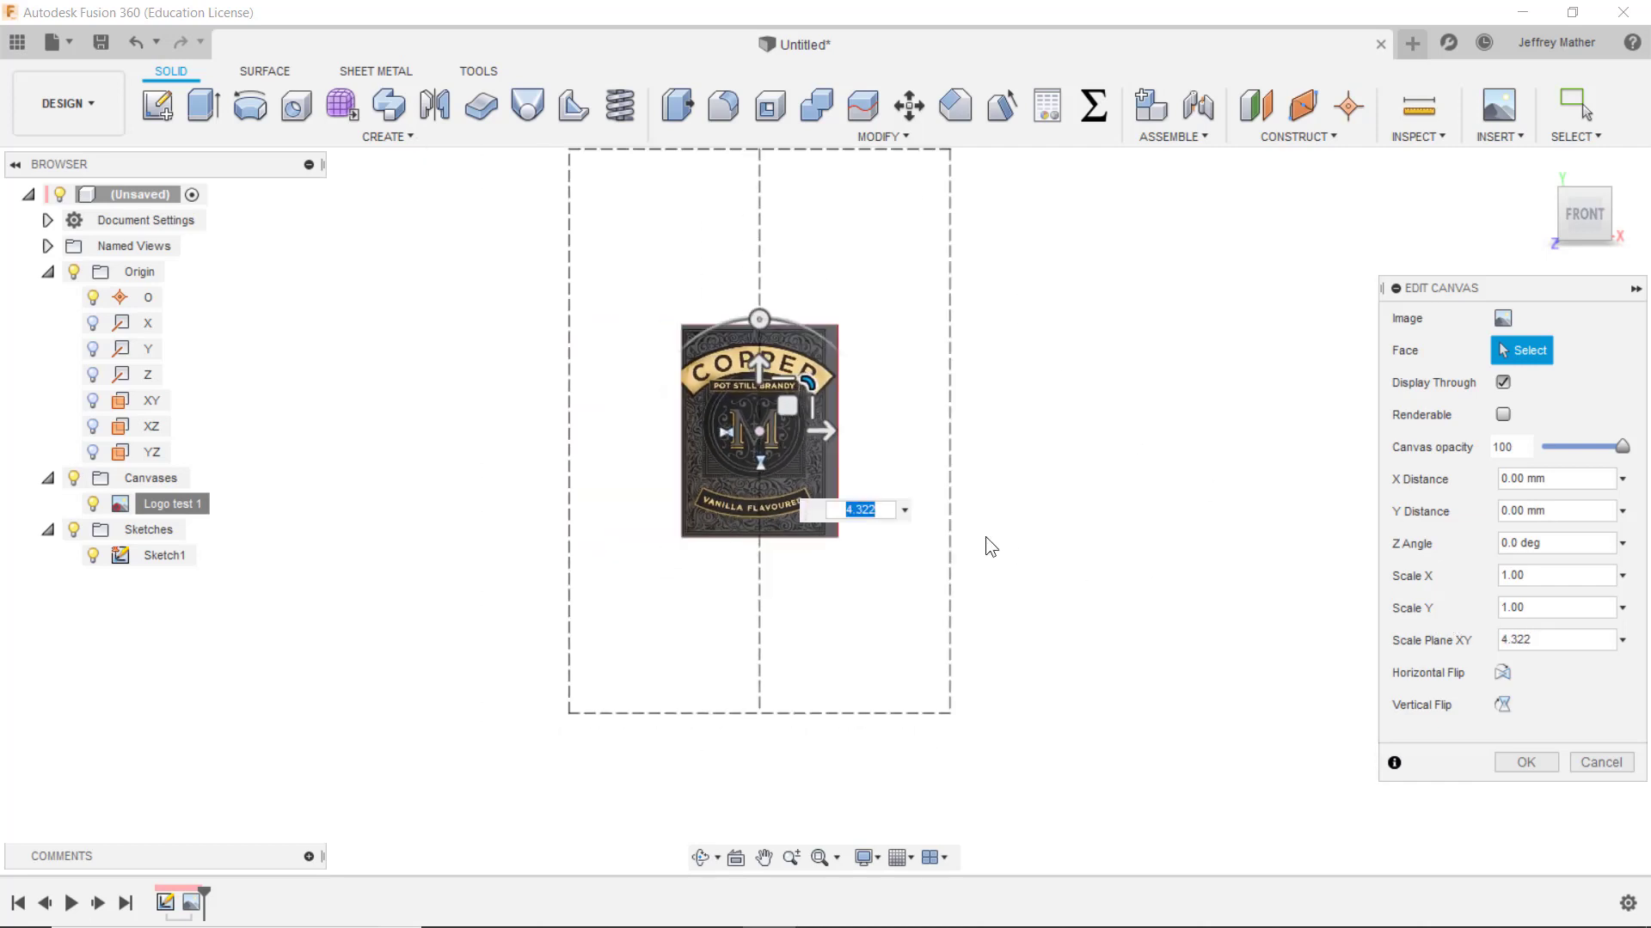
pyautogui.scroll(2, 935, 320)
pyautogui.scroll(2, 857, 455)
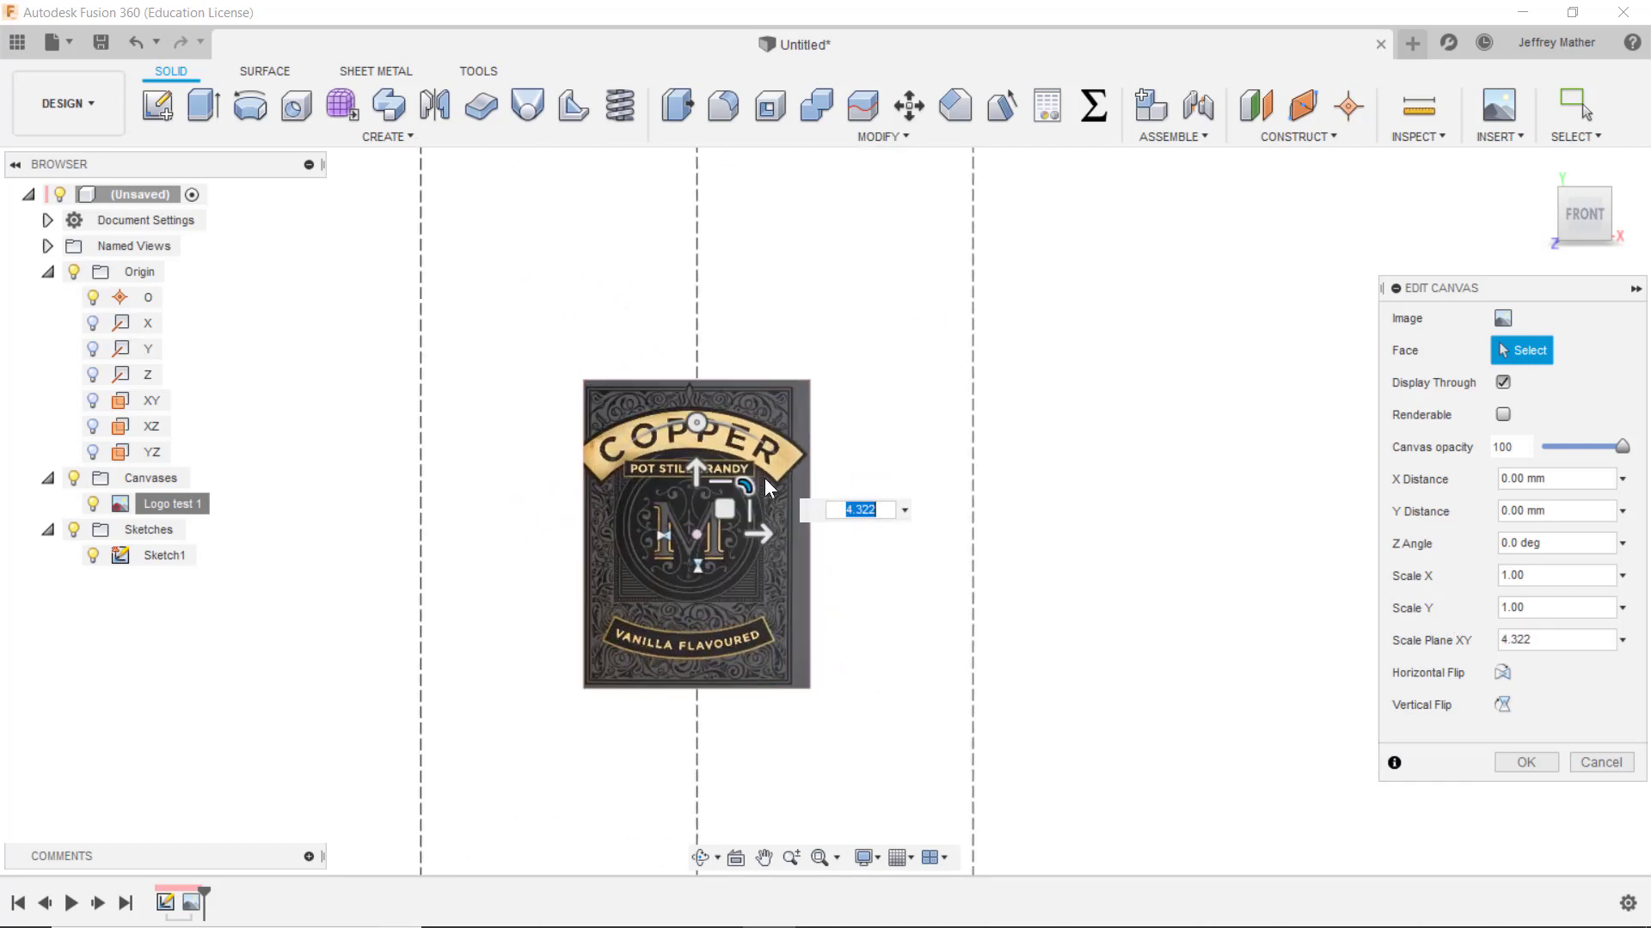
pyautogui.moveTo(755, 487); pyautogui.dragTo(874, 346)
pyautogui.scroll(-3, 873, 346)
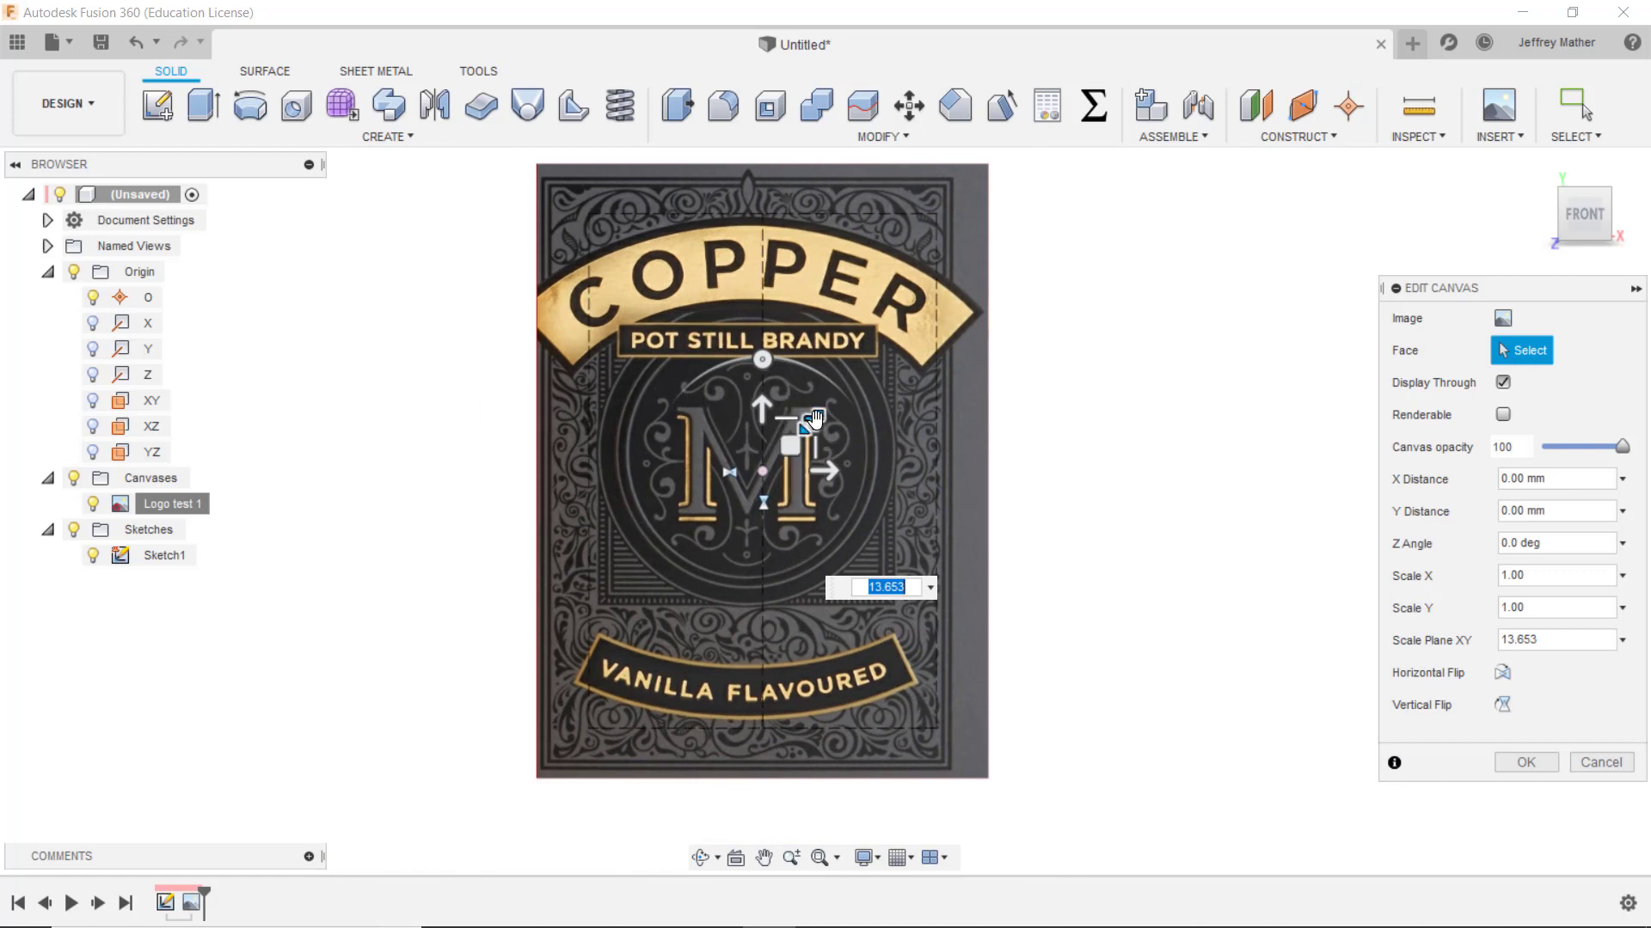
pyautogui.moveTo(816, 419); pyautogui.dragTo(809, 422)
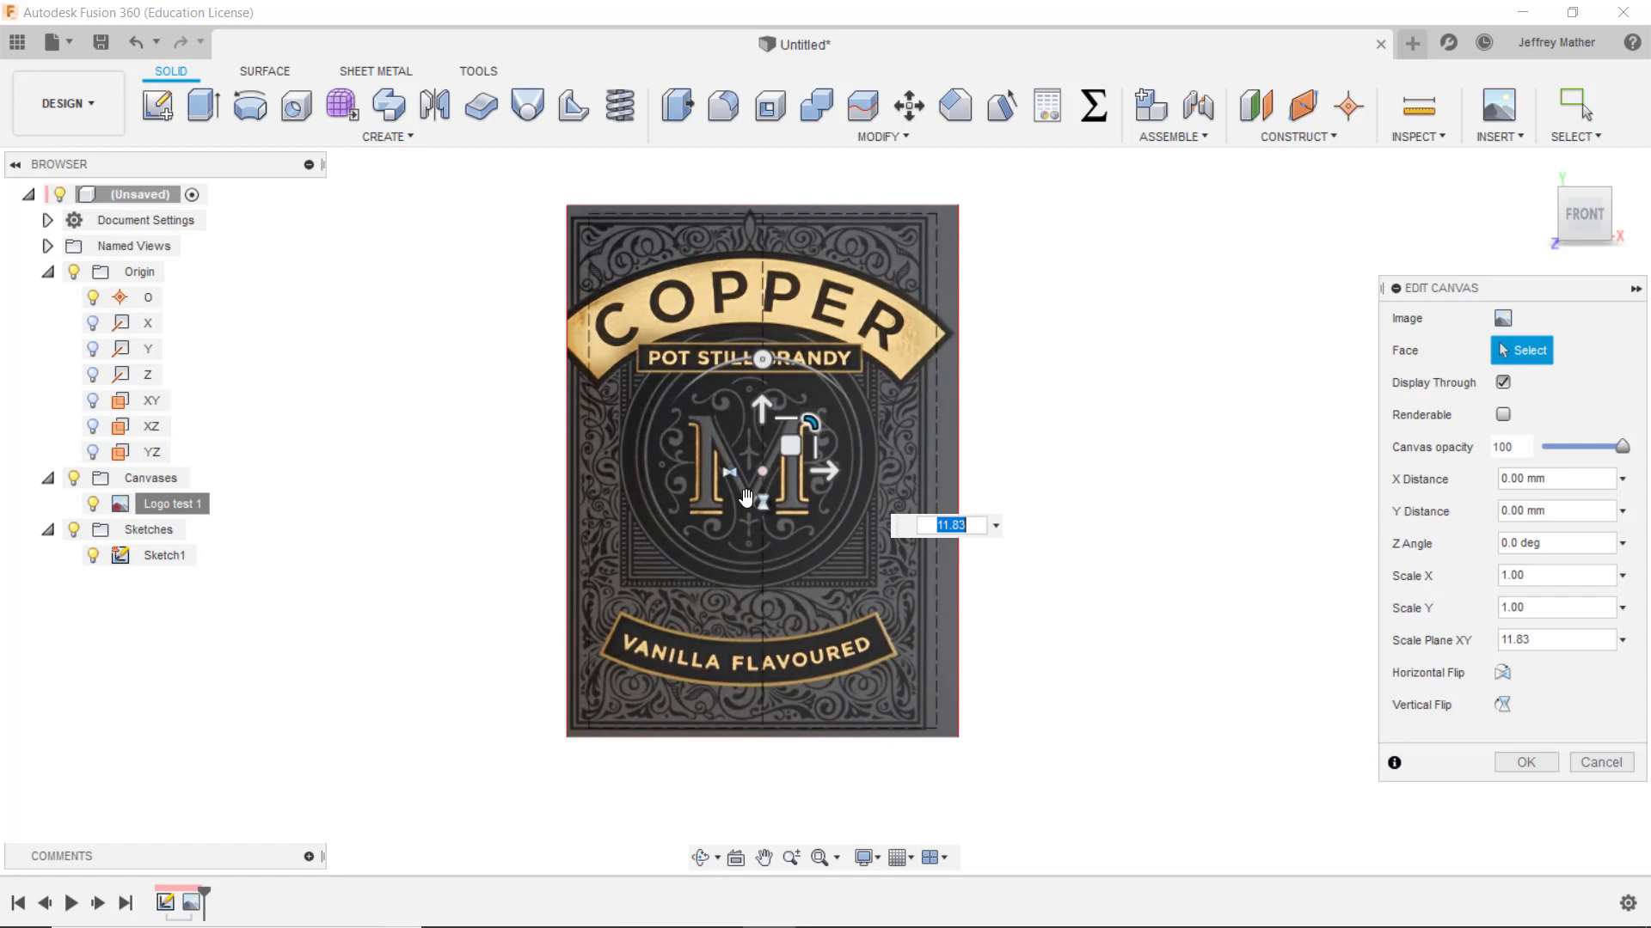
# Shift the label canvas to about 5.371 mm in X and -7.218 mm in Y, aligning the M emblem with the origin
pyautogui.scroll(2, 757, 483)
pyautogui.scroll(3, 756, 483)
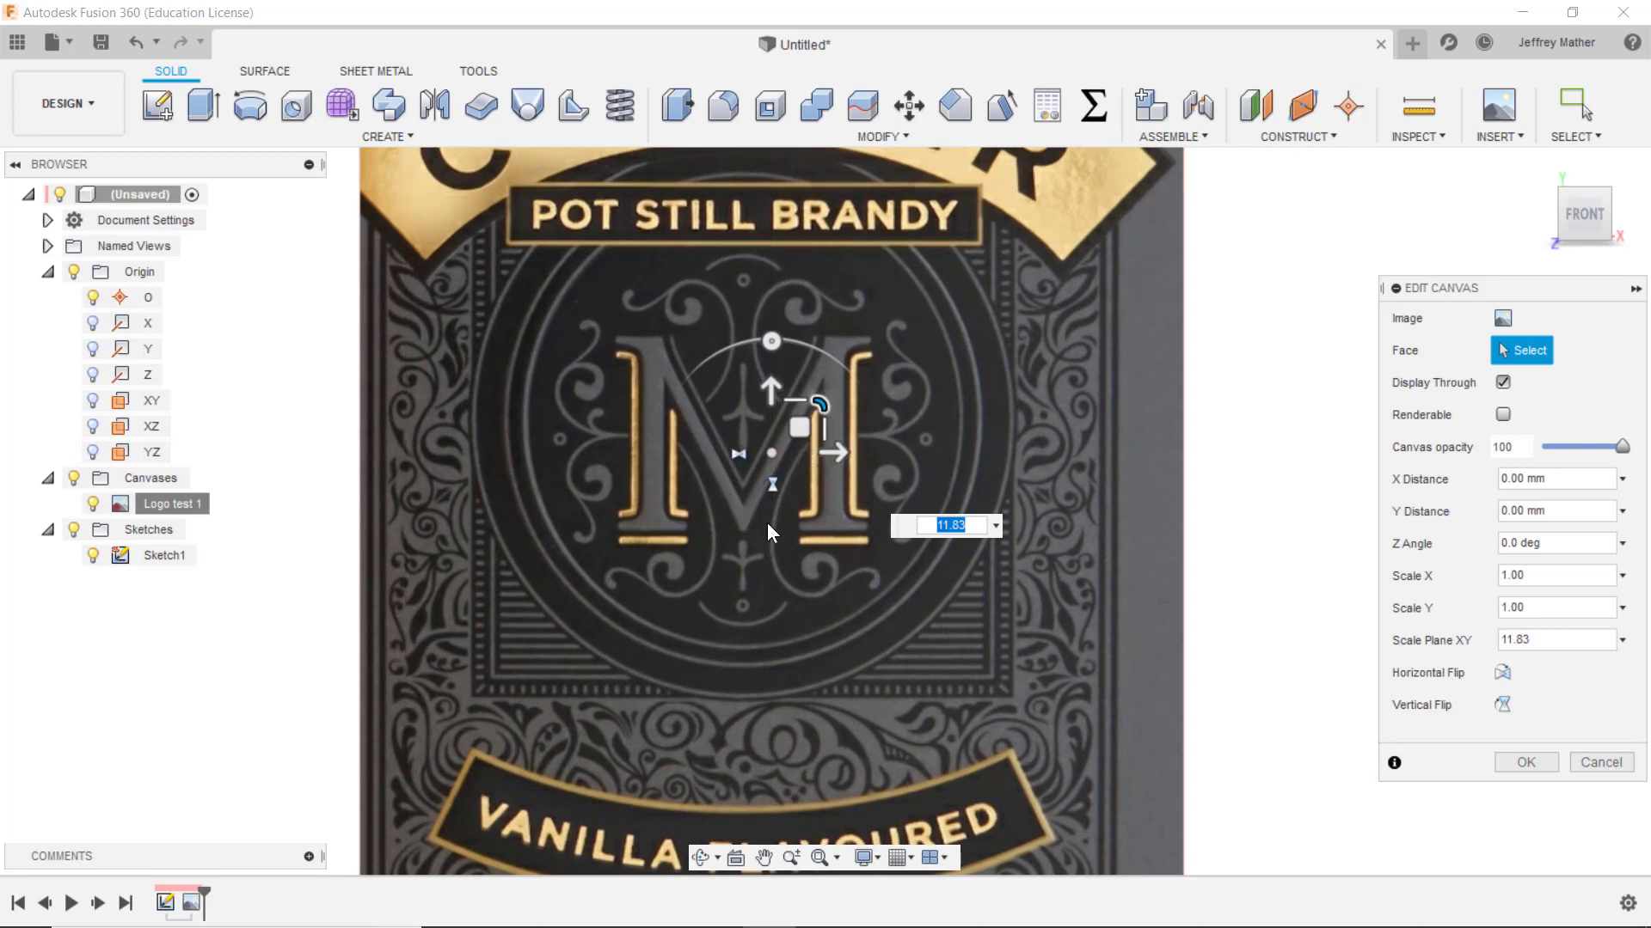
pyautogui.scroll(-3, 761, 616)
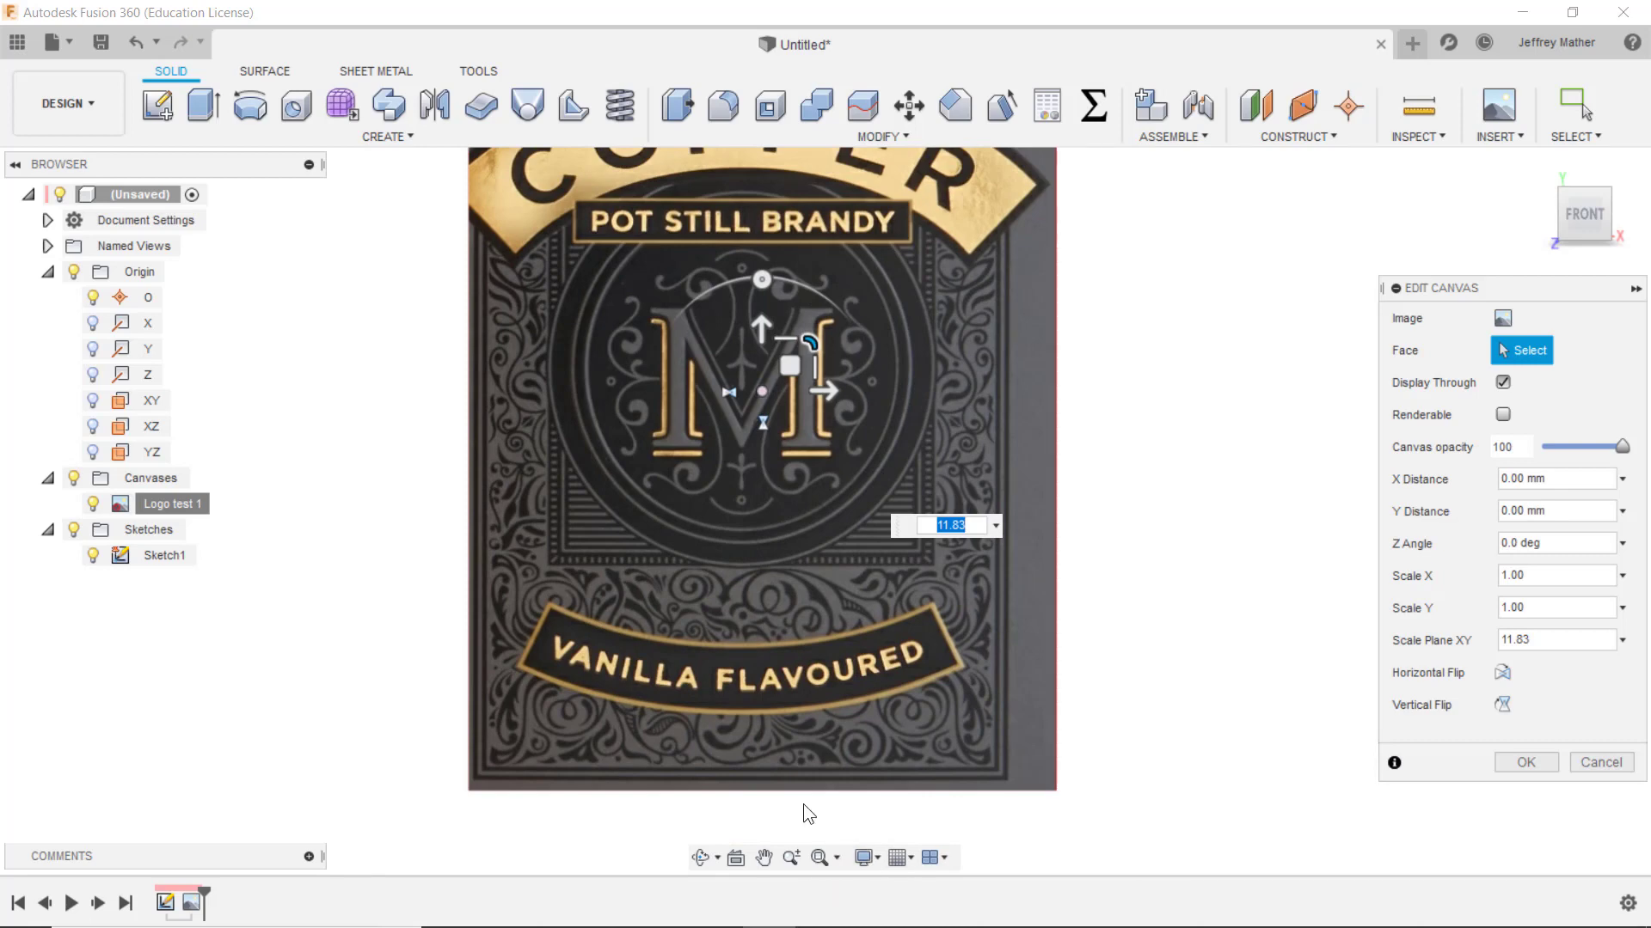
pyautogui.scroll(-2, 777, 774)
pyautogui.scroll(1, 778, 774)
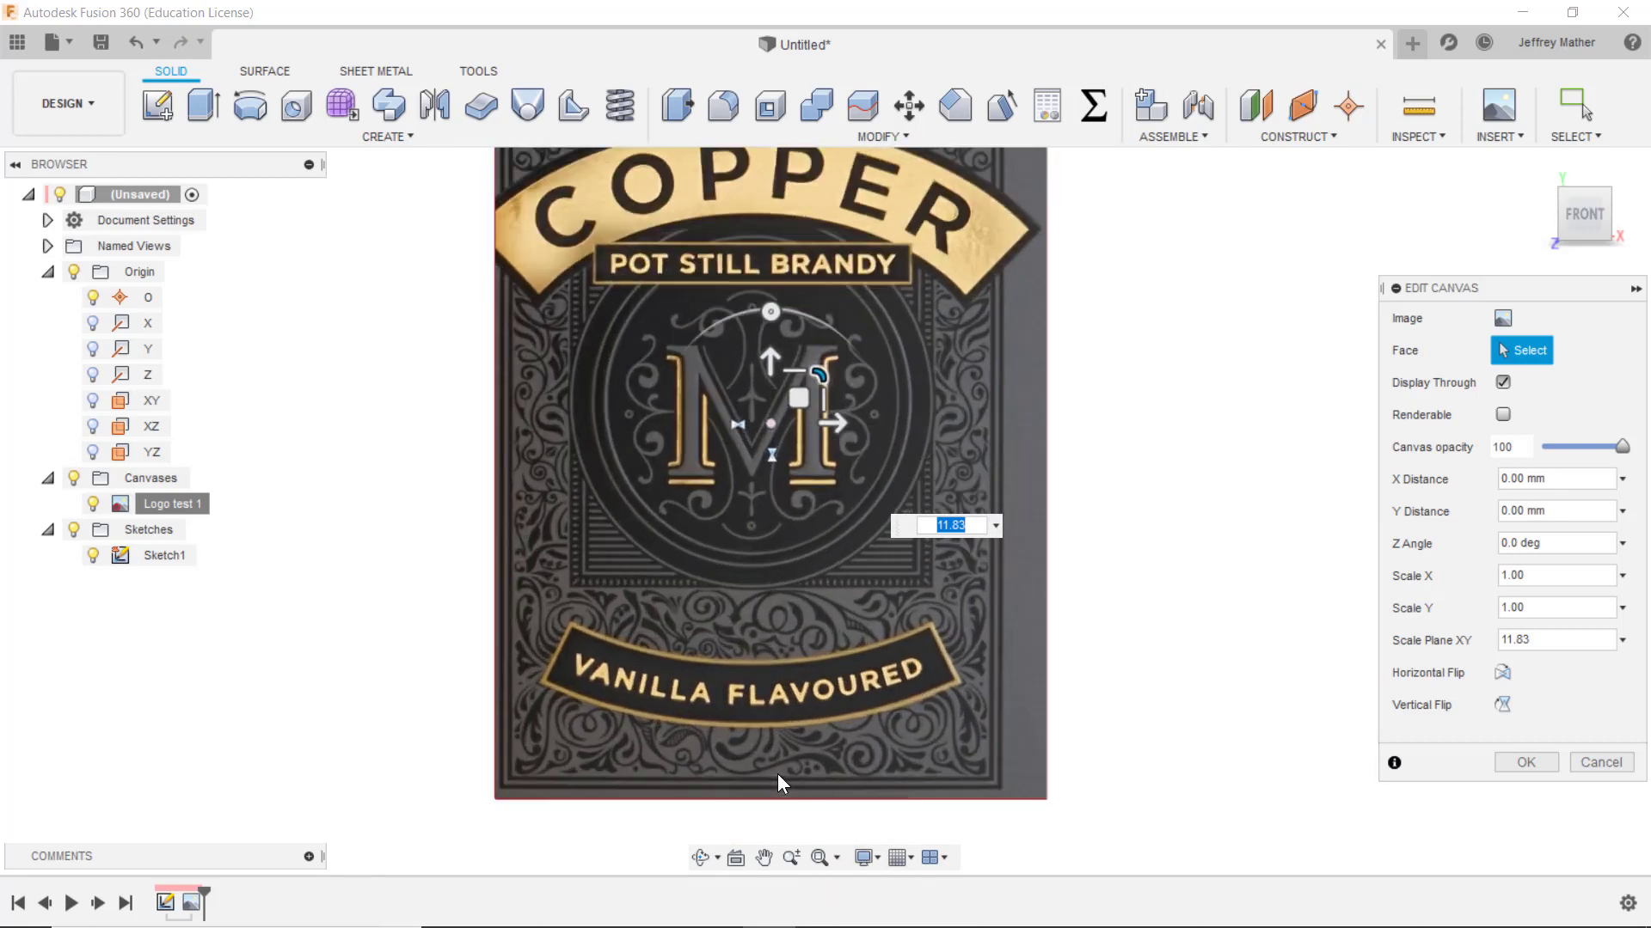
pyautogui.click(161, 561)
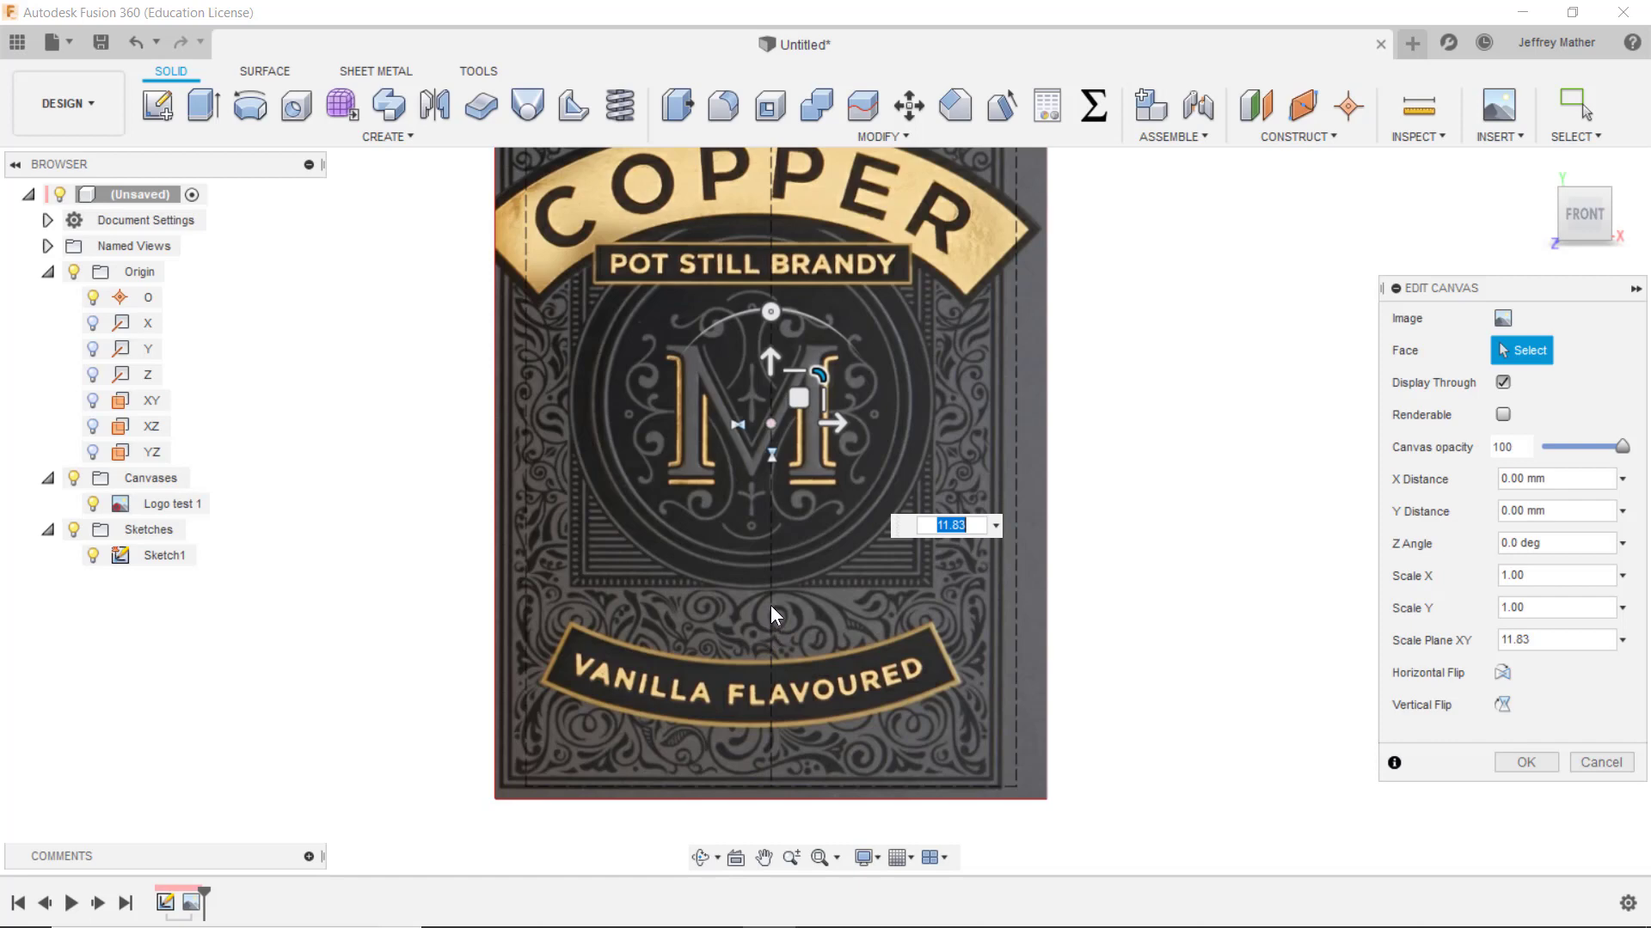
pyautogui.scroll(2, 800, 392)
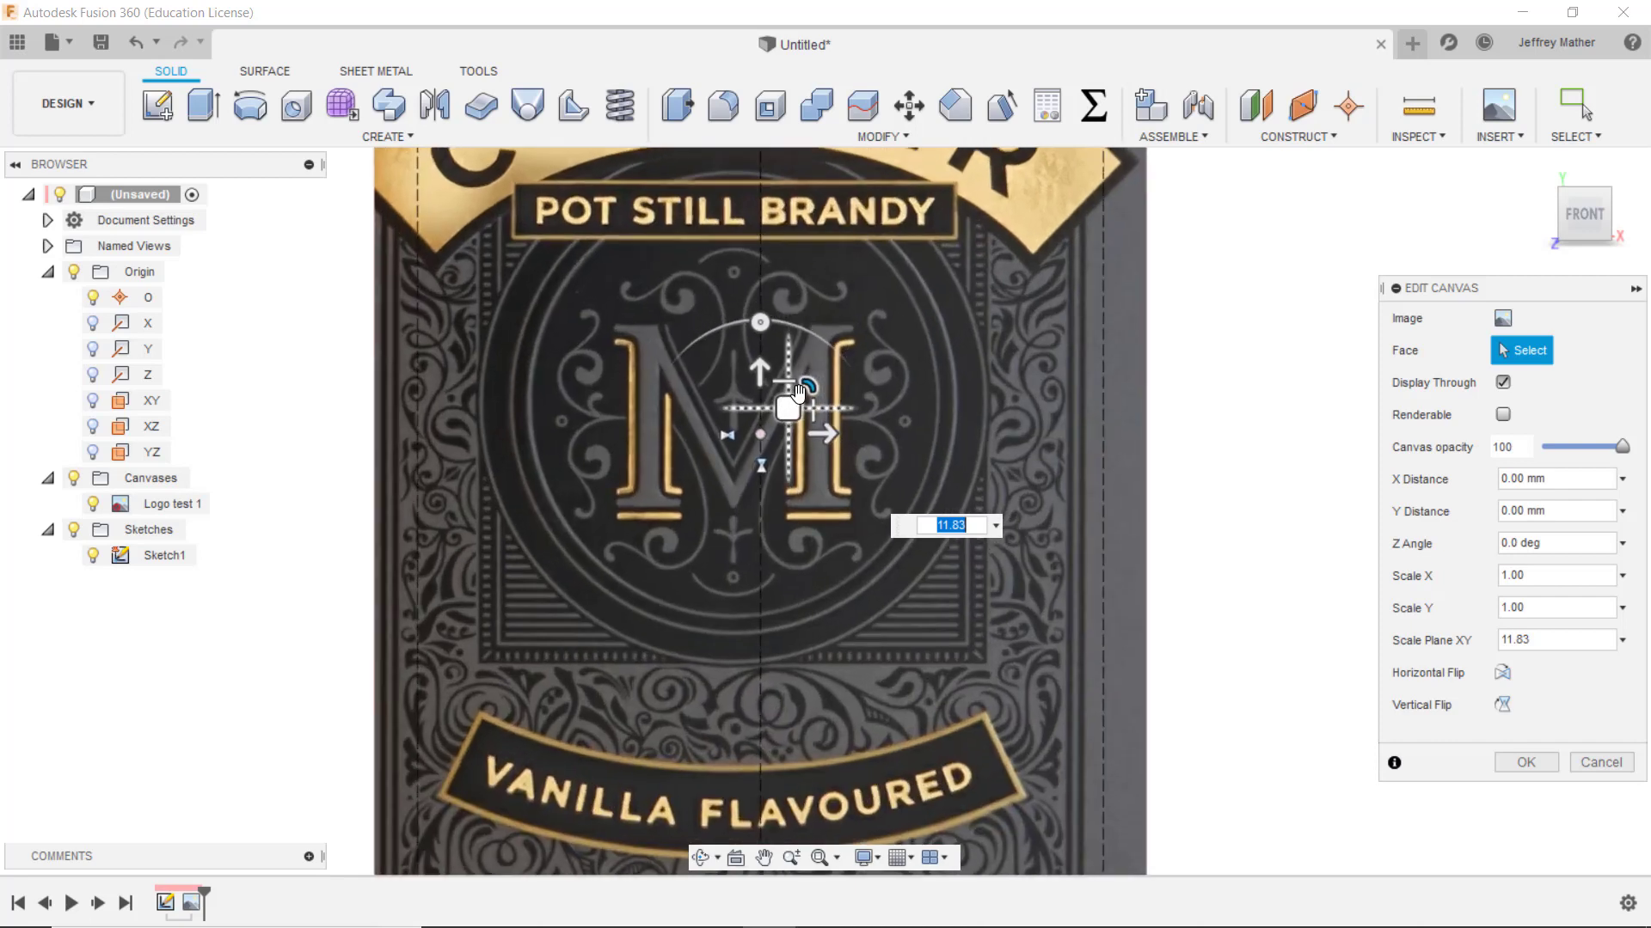
pyautogui.scroll(1, 799, 391)
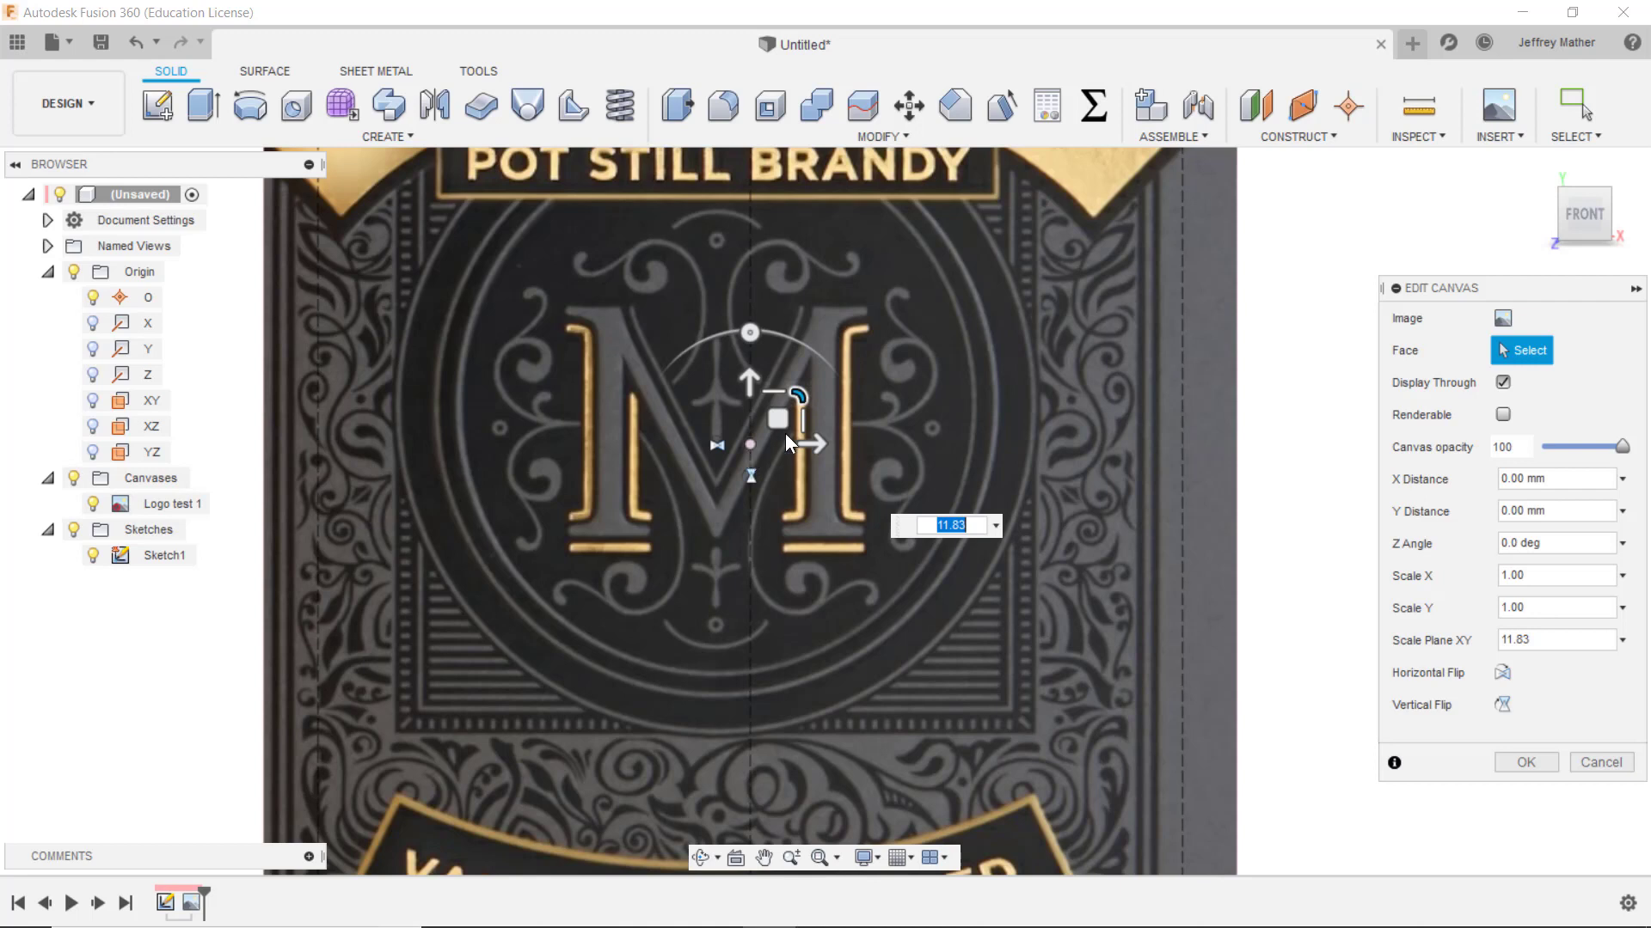
pyautogui.moveTo(778, 420); pyautogui.dragTo(812, 469)
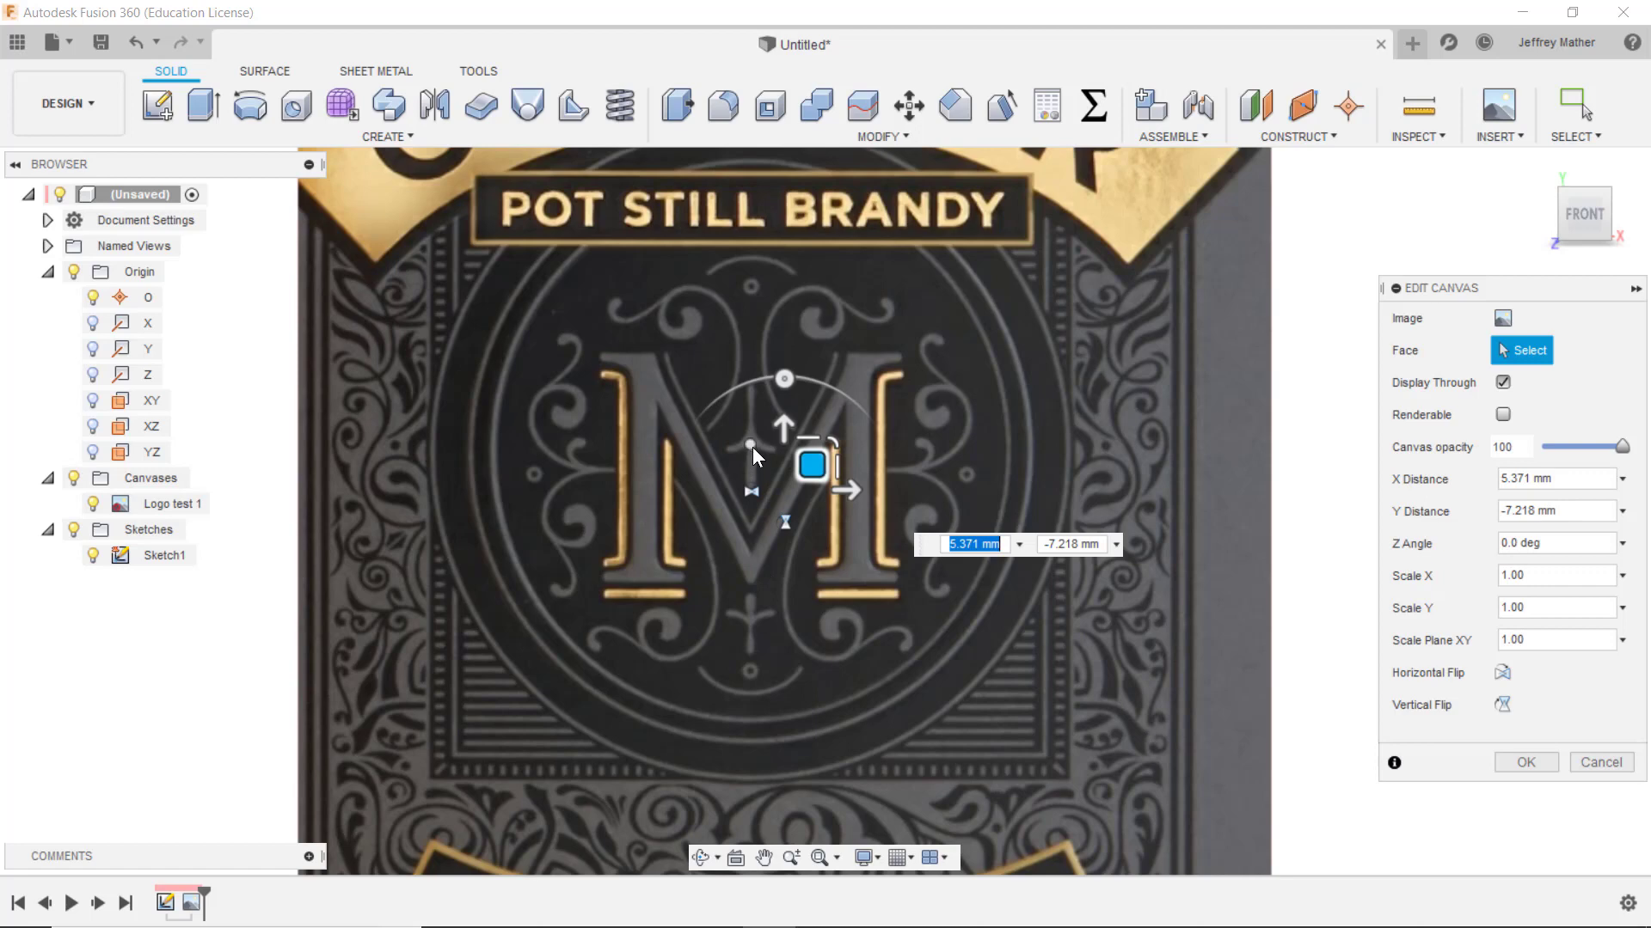
# Adjust the canvas's Y distance to about -0.84 mm so the label fits the rectangle vertically, and accept the canvas edit
pyautogui.scroll(-5, 724, 440)
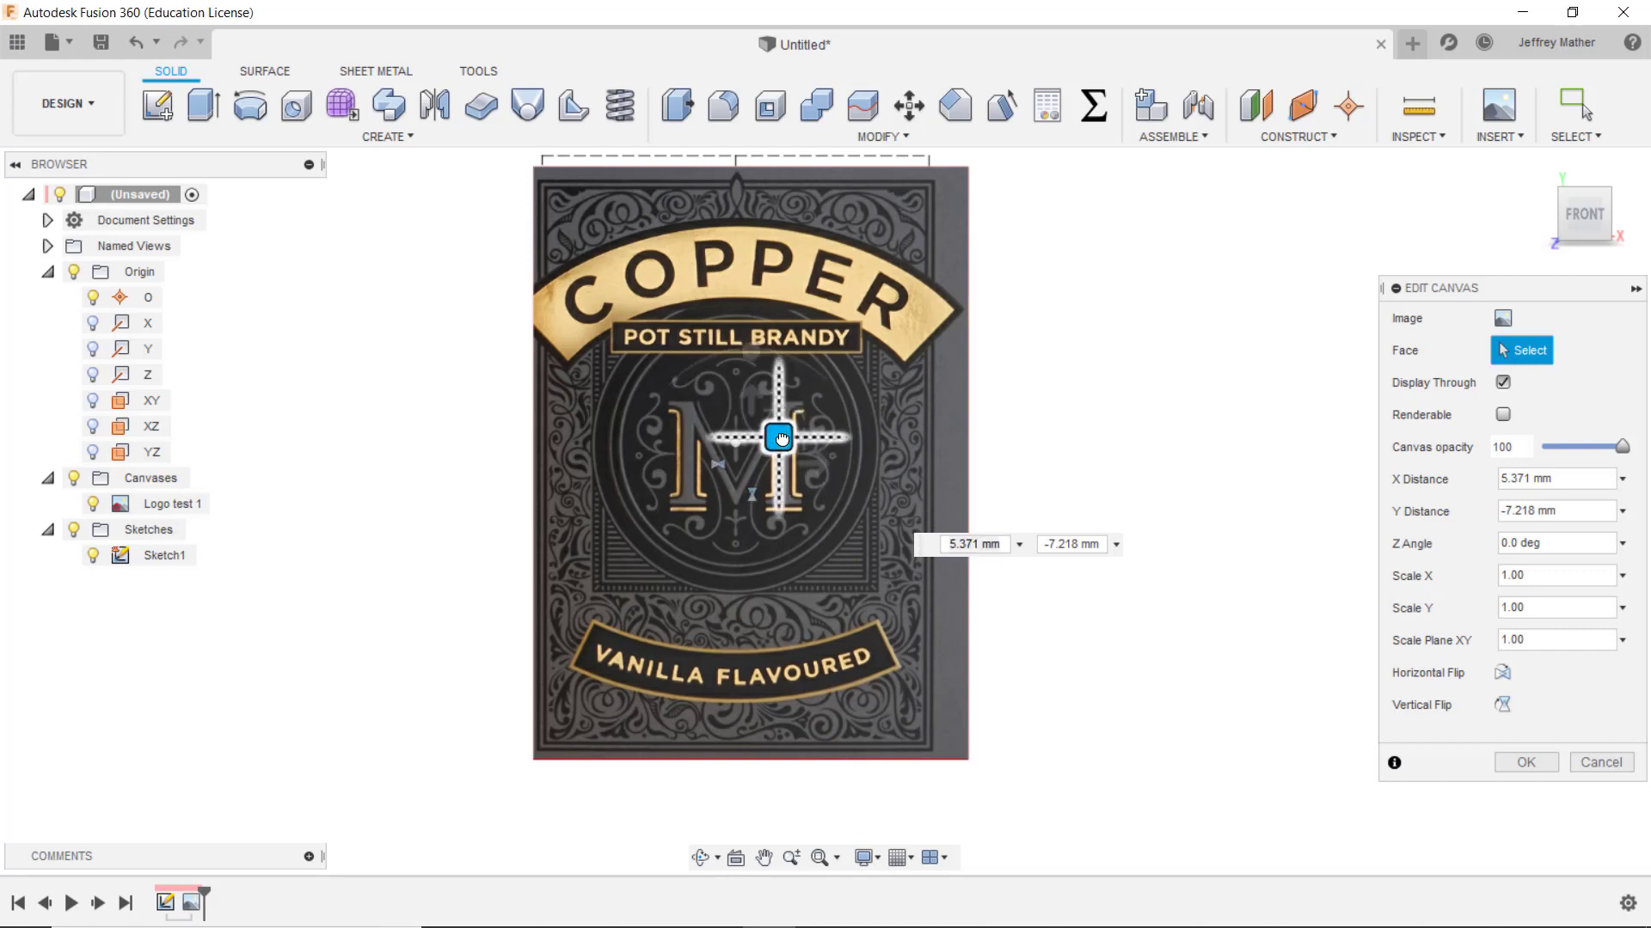
pyautogui.moveTo(780, 440); pyautogui.dragTo(782, 421)
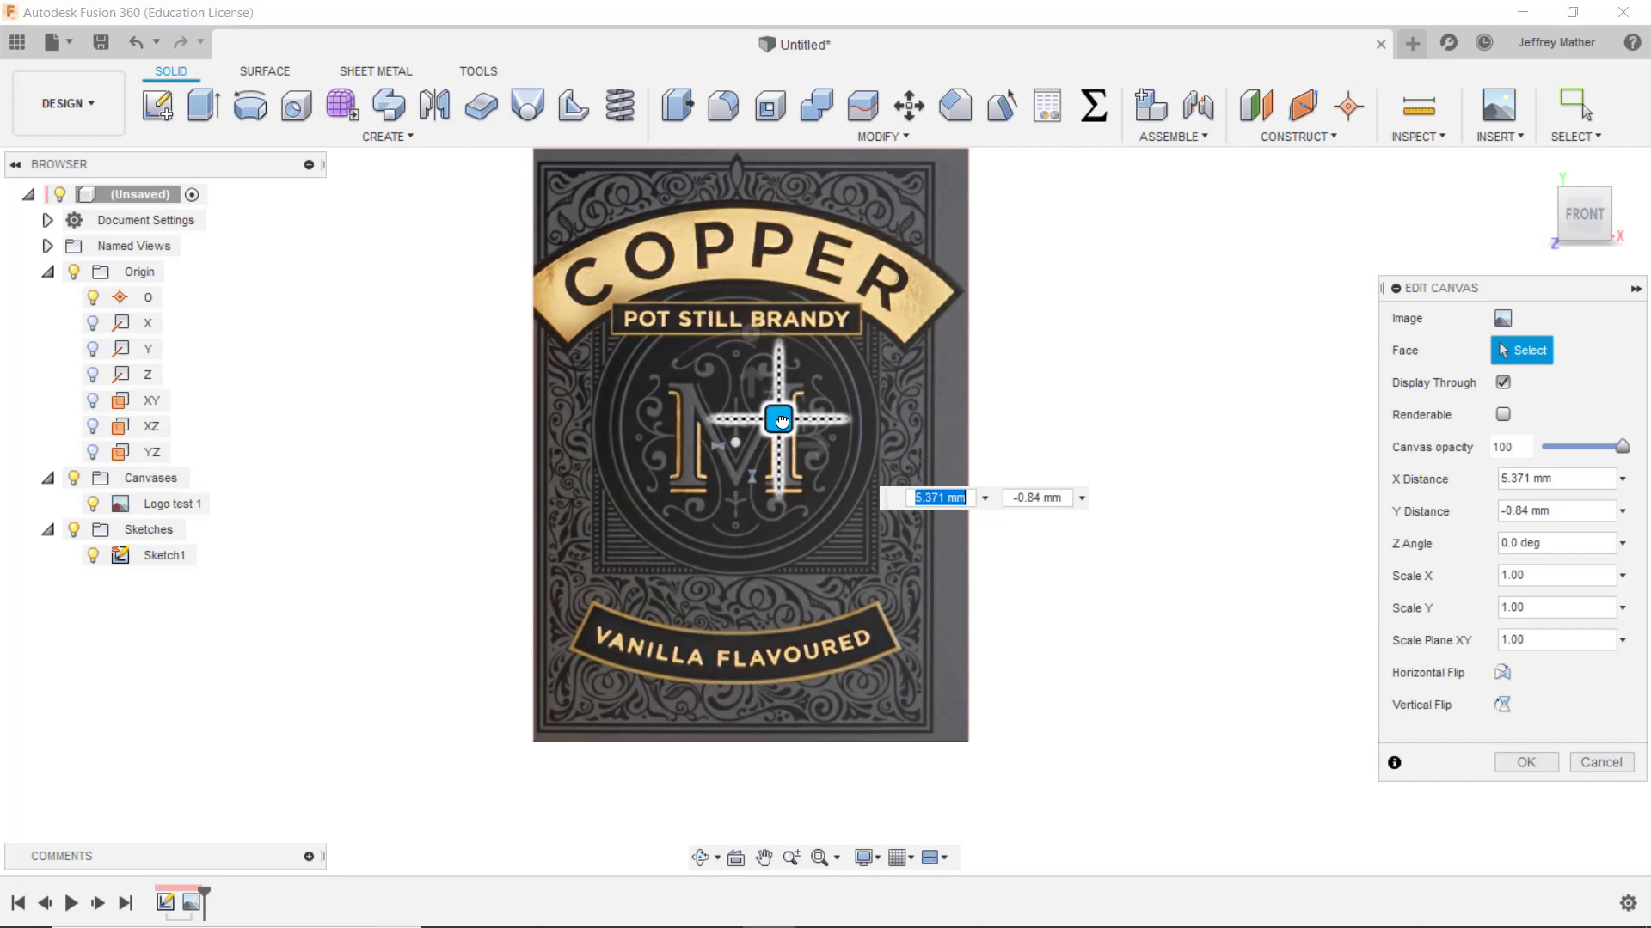
pyautogui.scroll(5, 729, 461)
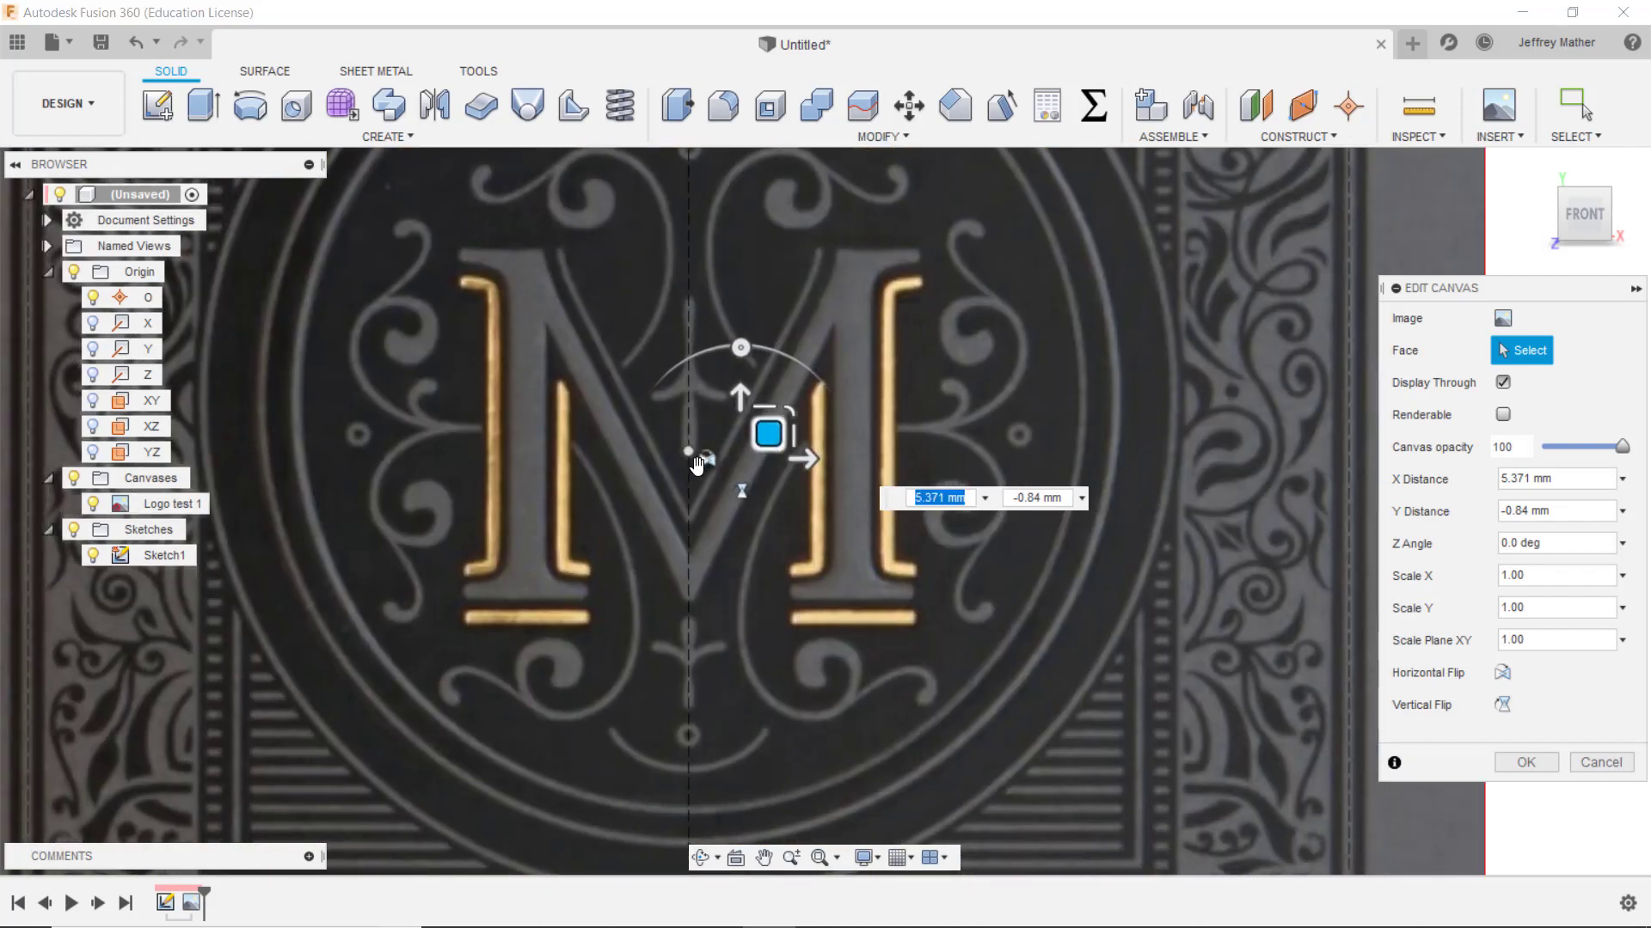
pyautogui.moveTo(767, 434); pyautogui.dragTo(764, 440)
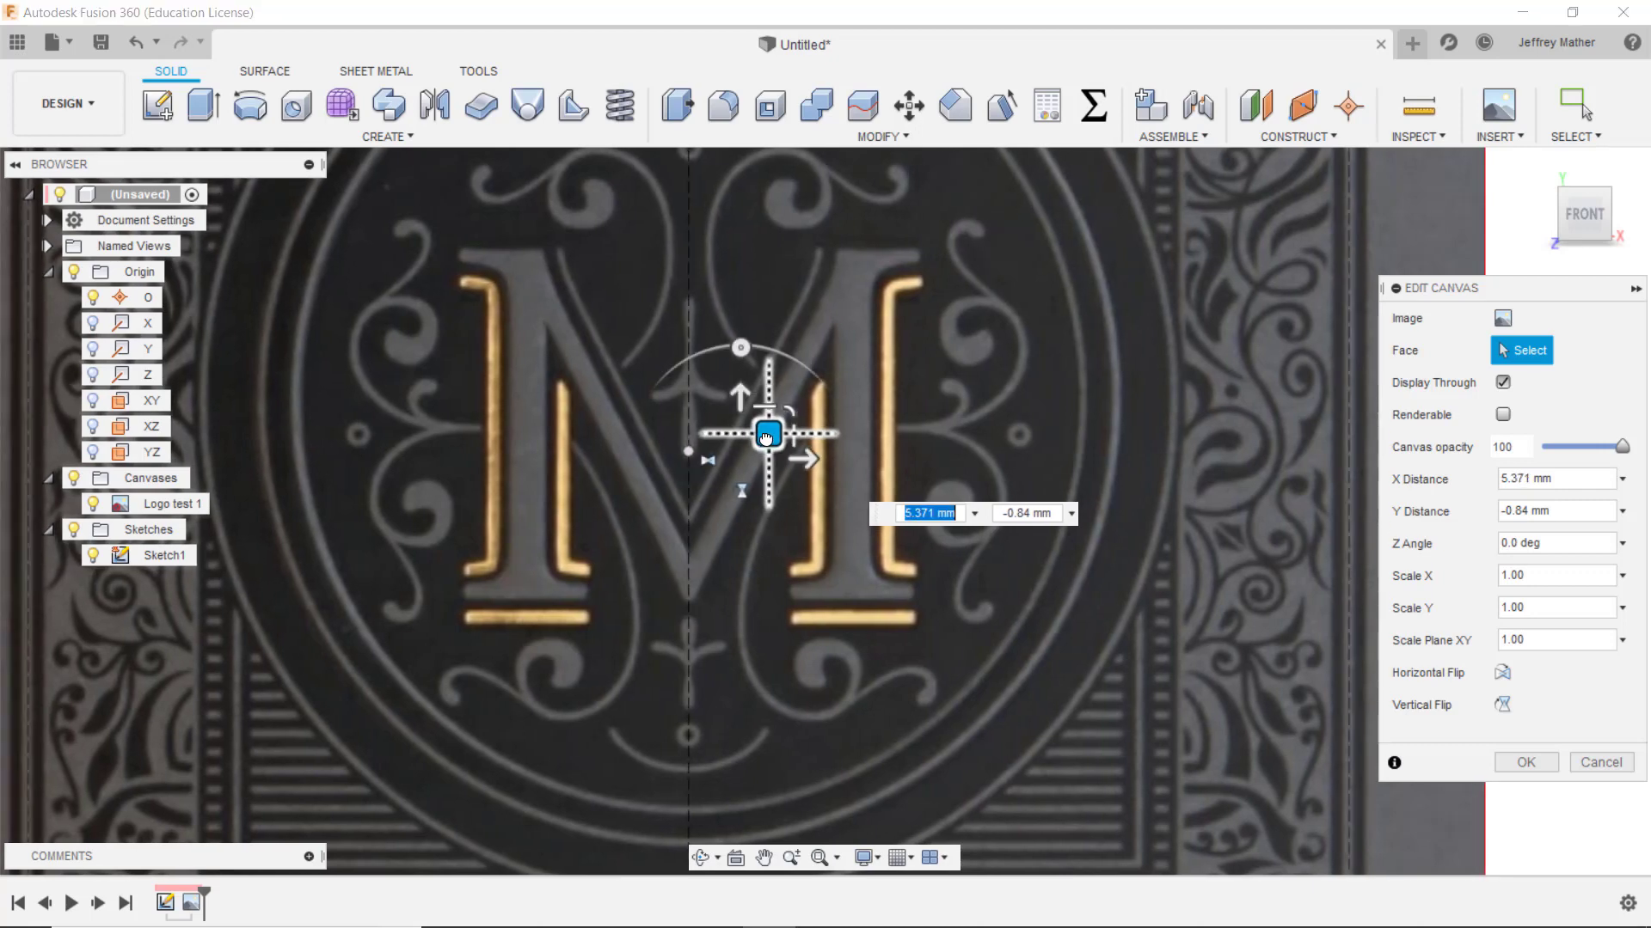
pyautogui.scroll(-5, 765, 439)
pyautogui.scroll(-3, 776, 554)
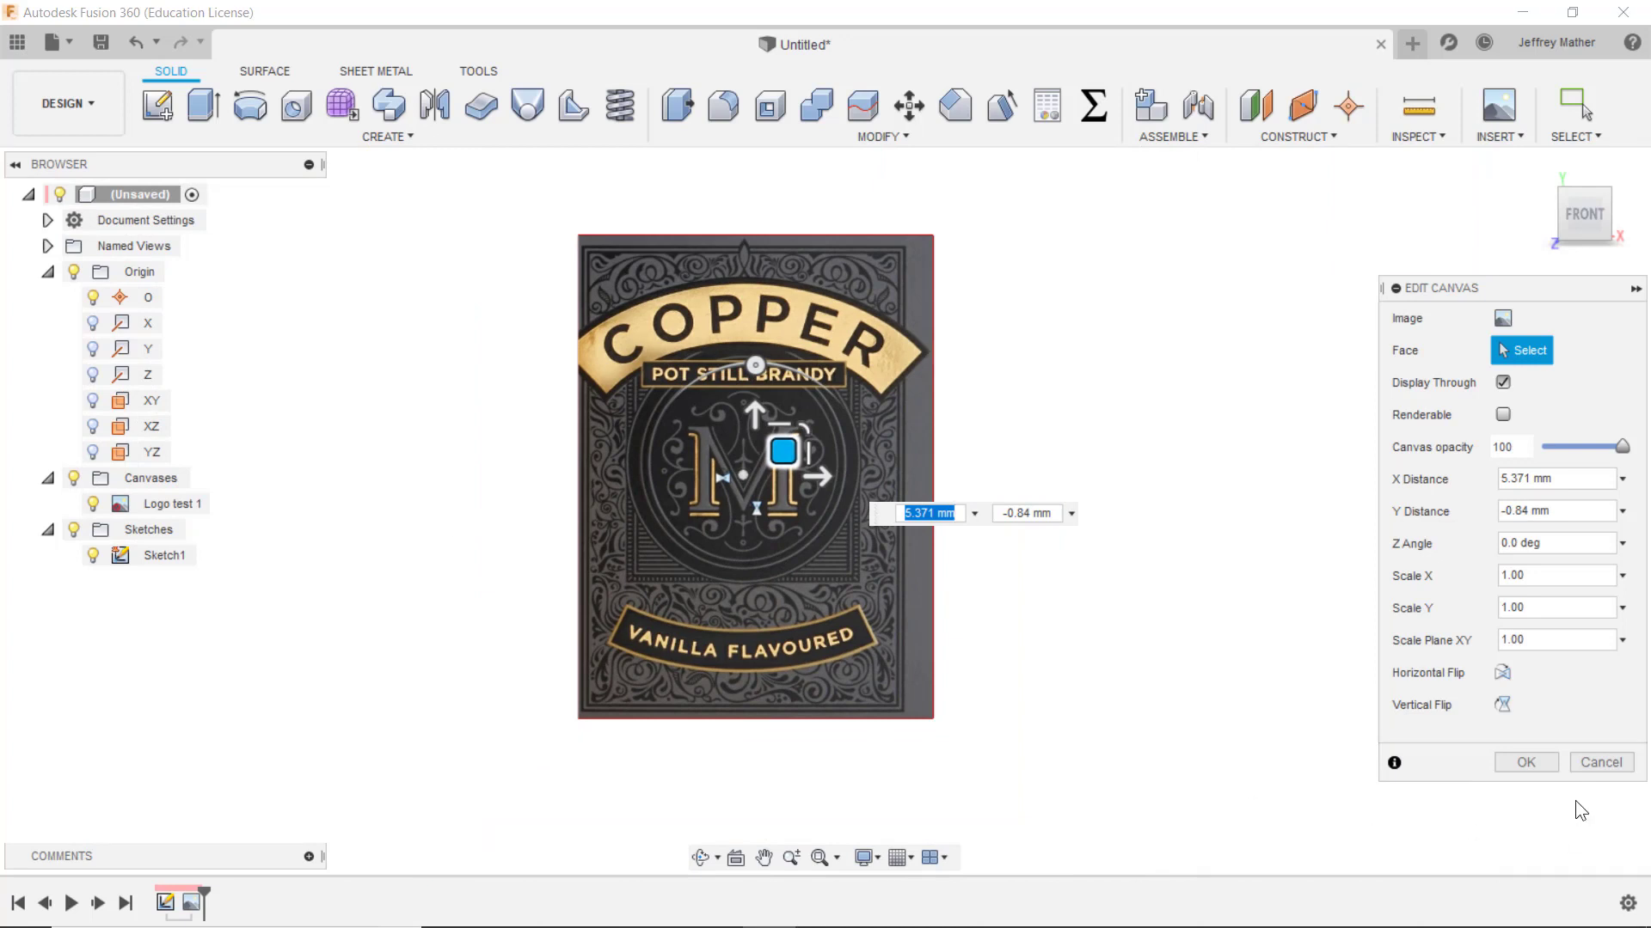
pyautogui.click(1527, 763)
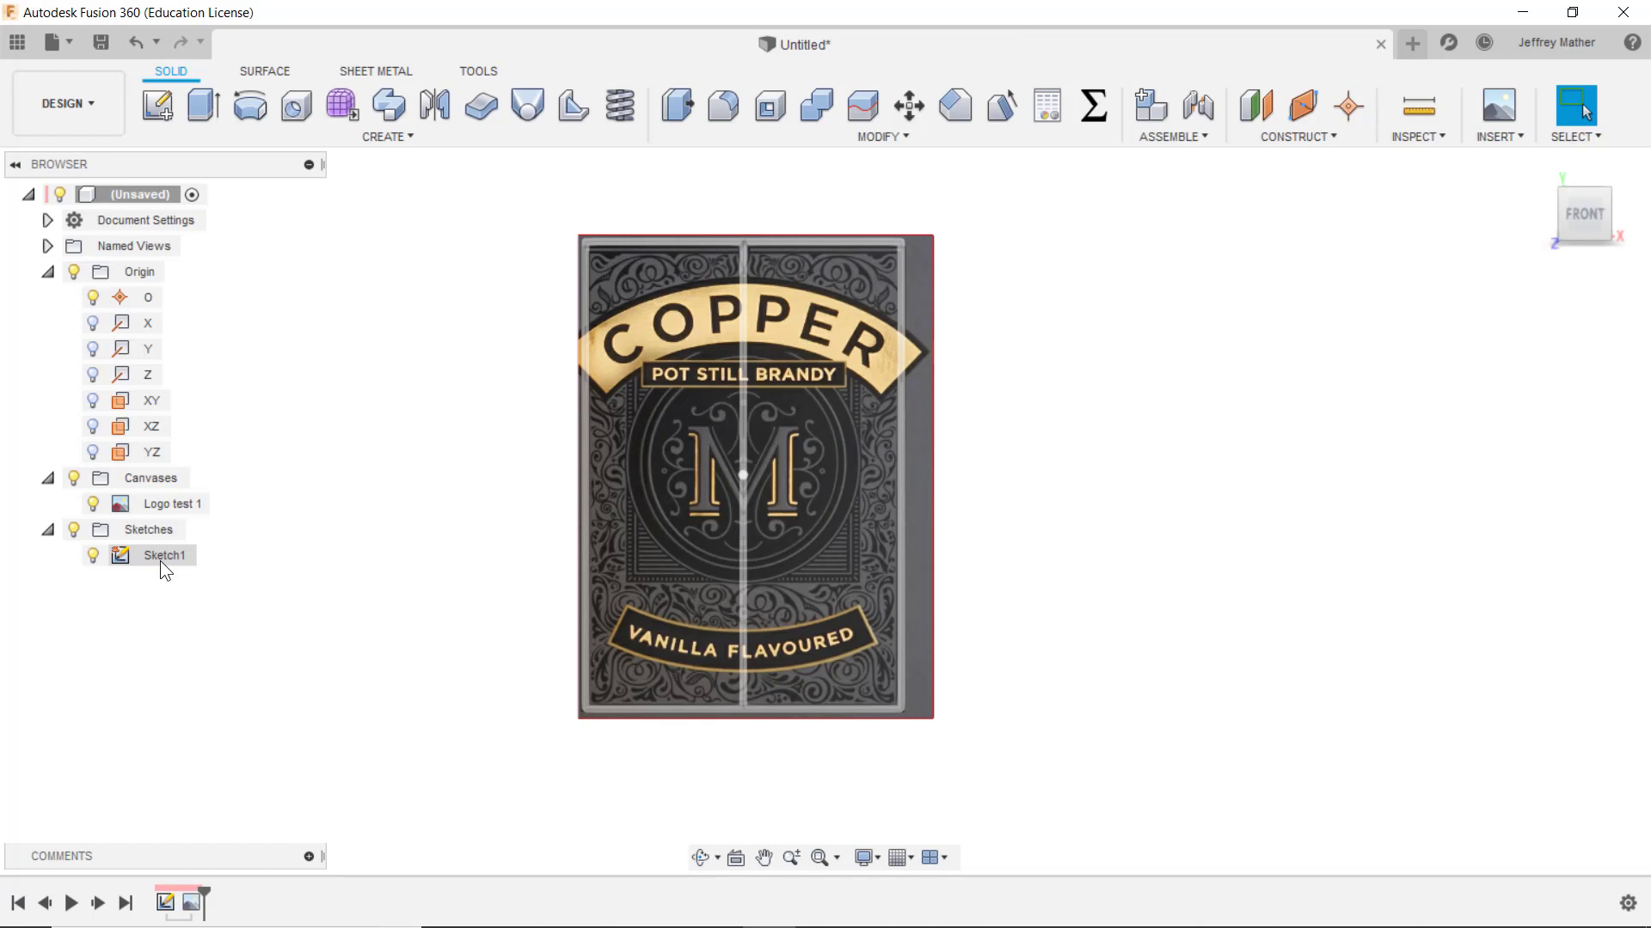
# Create a new sketch on the XY plane and hide the canvases
pyautogui.scroll(2, 430, 487)
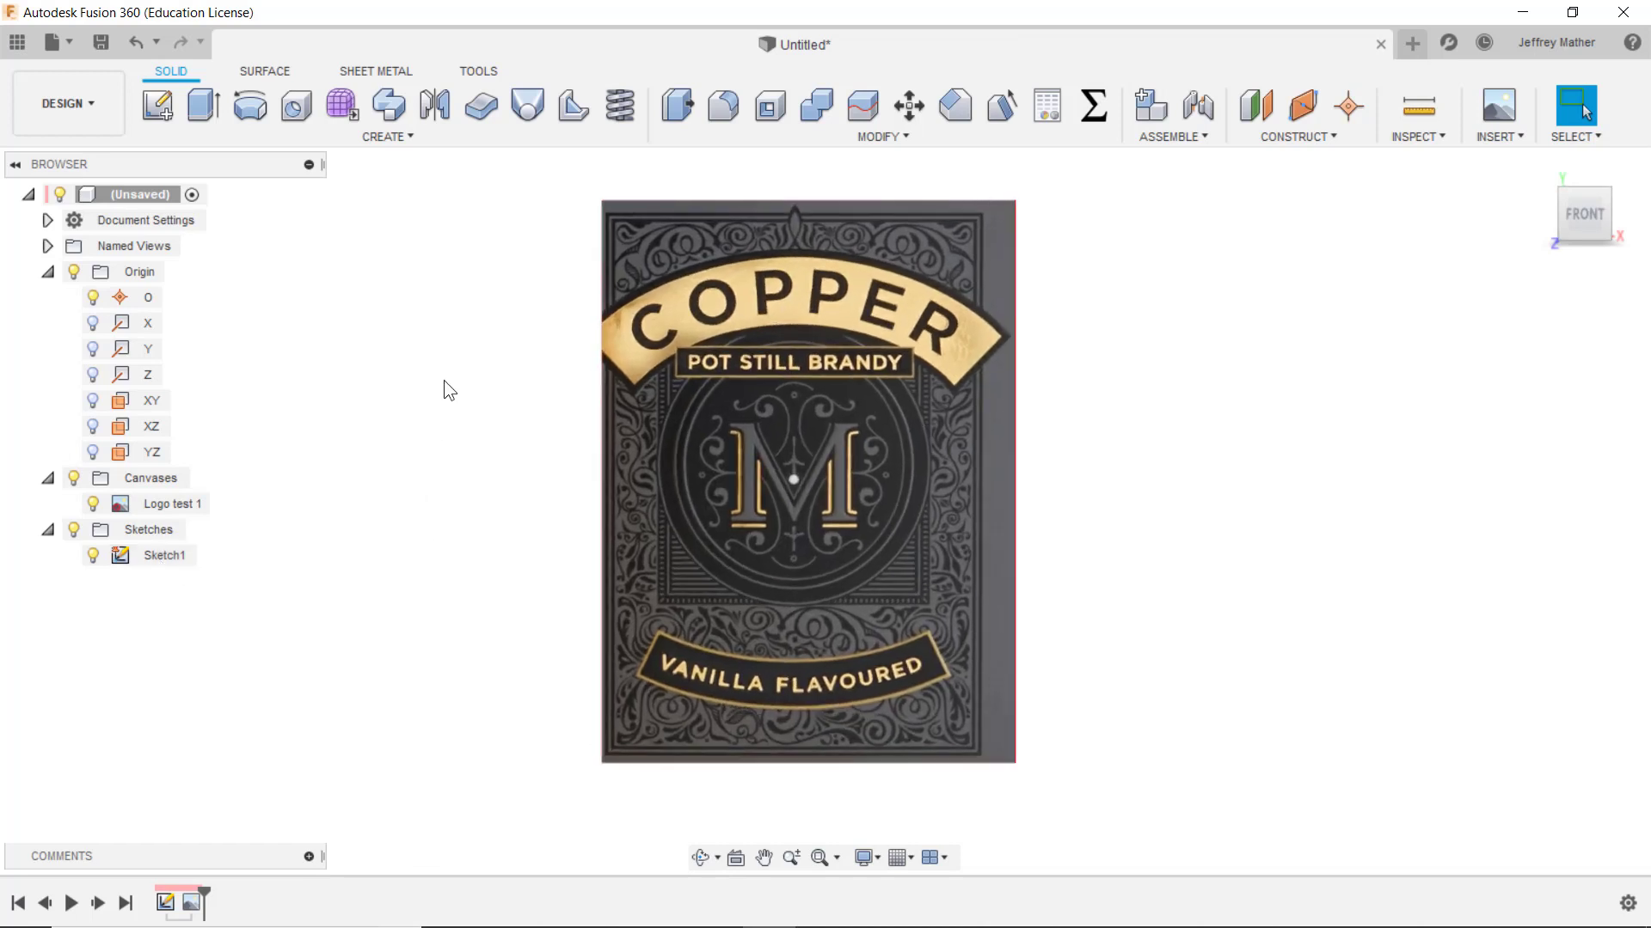
pyautogui.scroll(1, 455, 359)
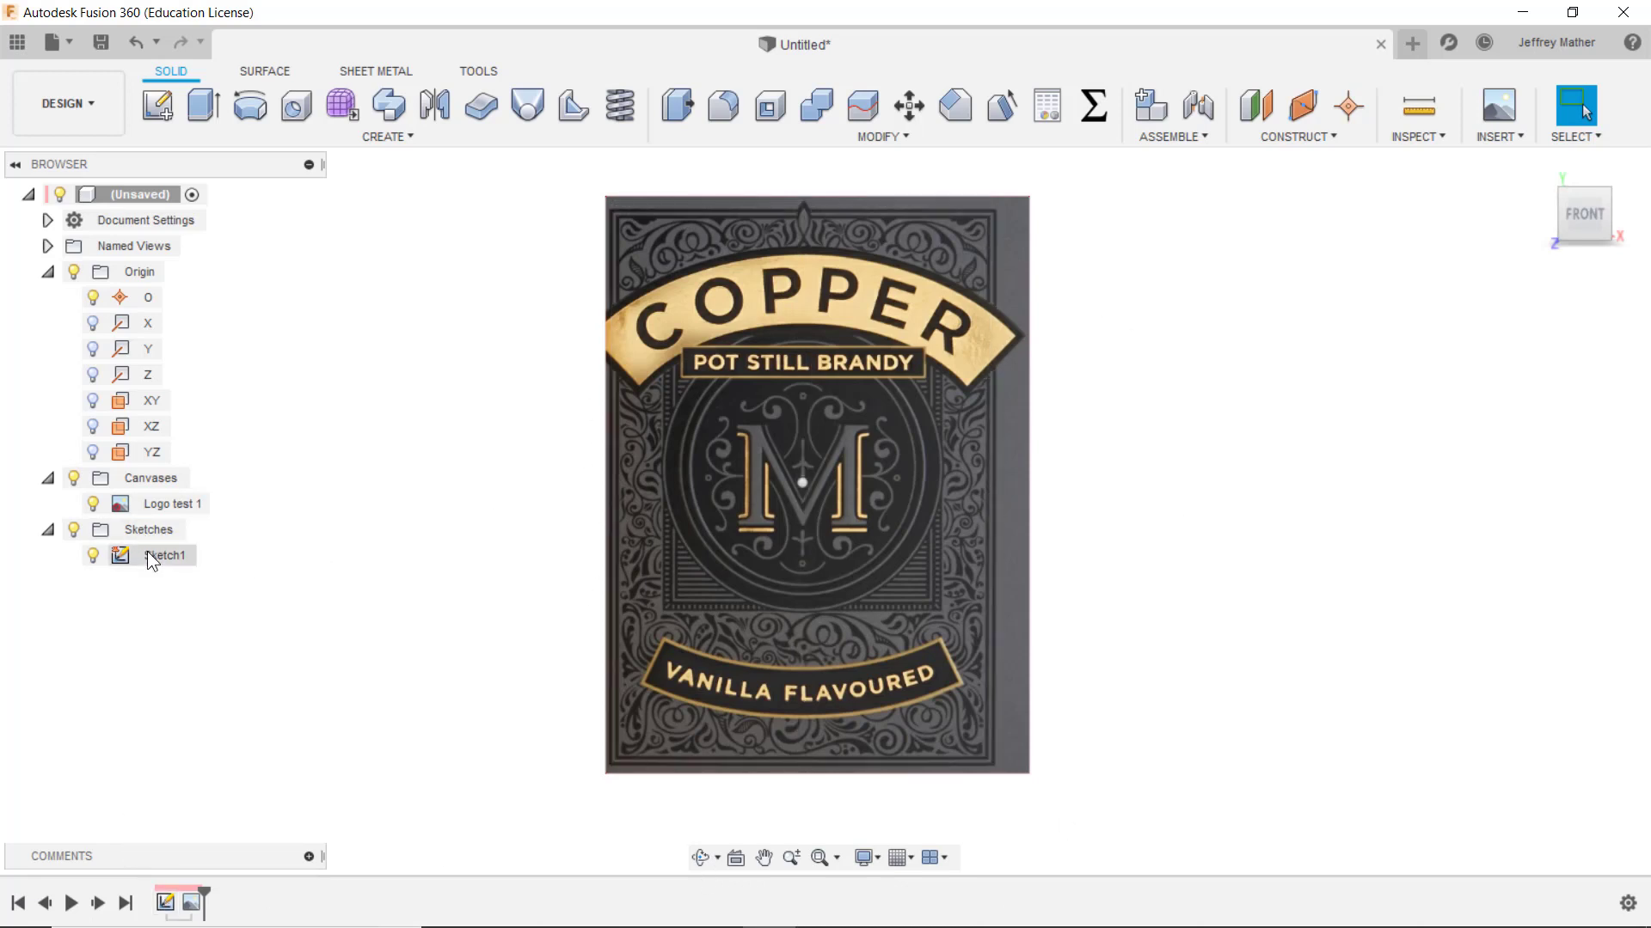
pyautogui.rightClick(138, 404)
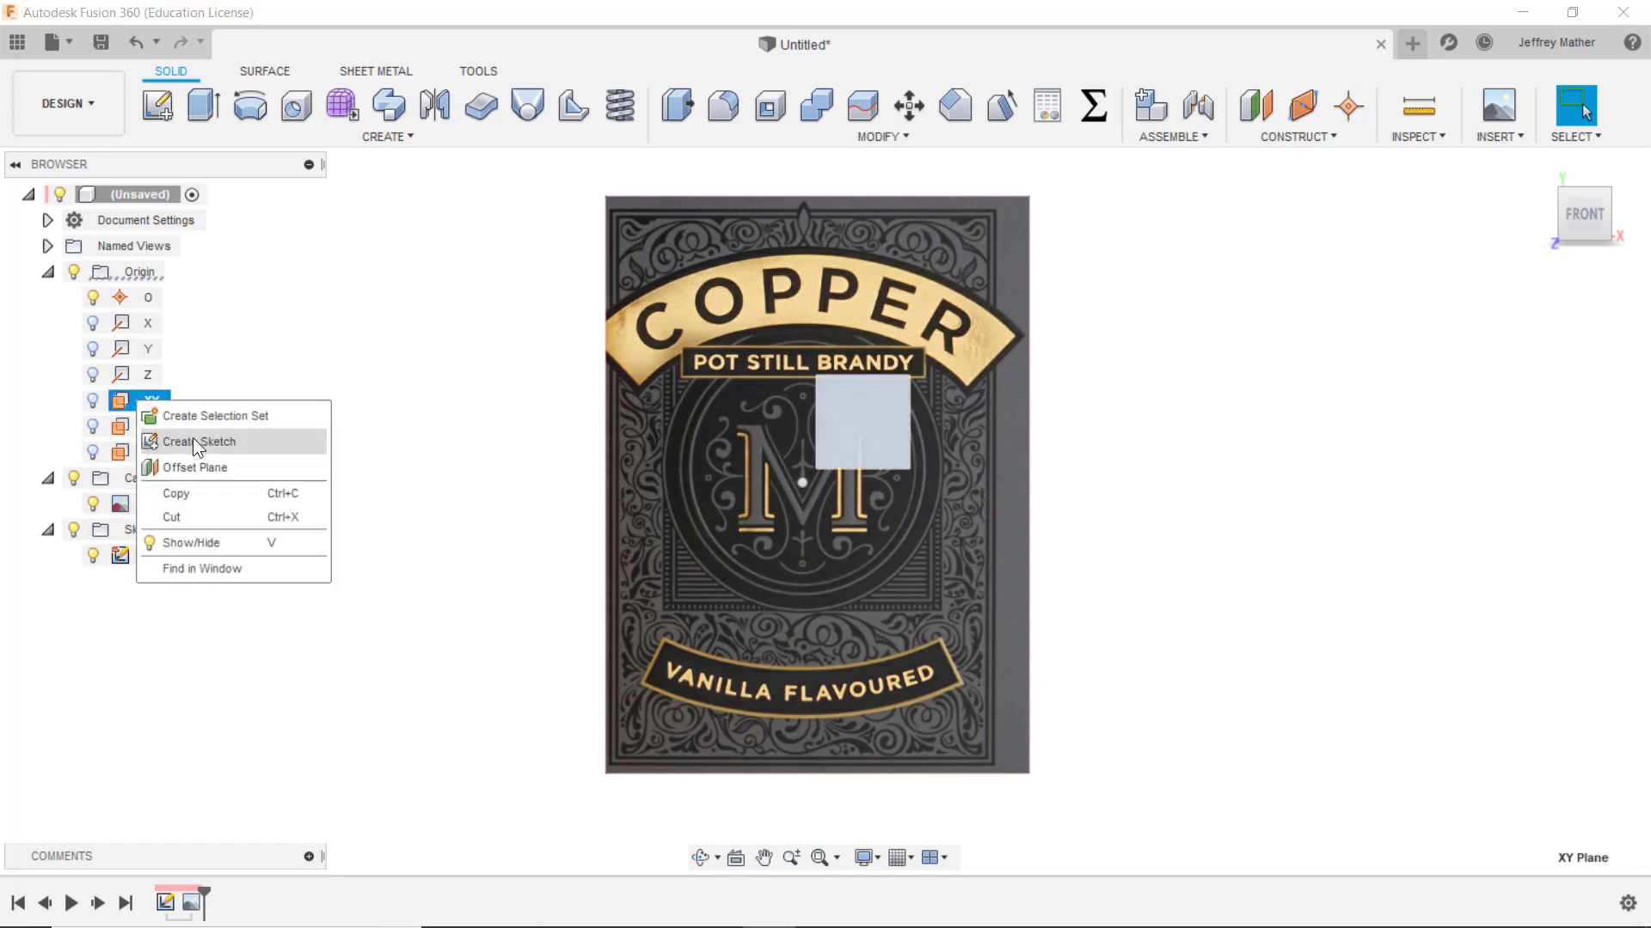
pyautogui.click(196, 441)
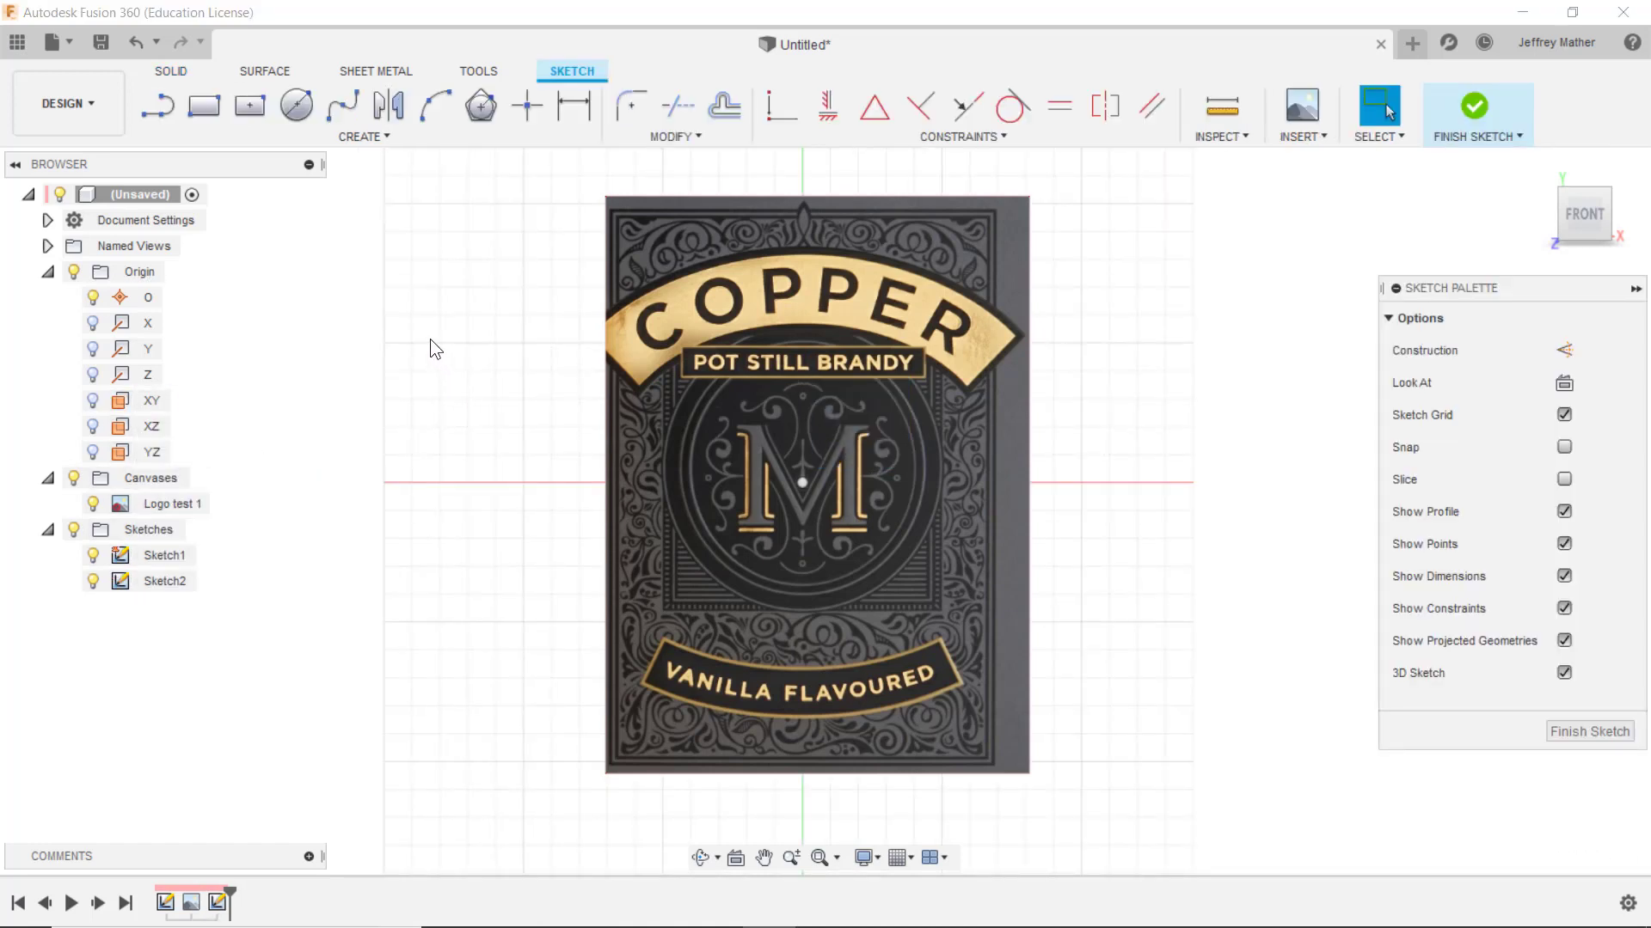
pyautogui.click(74, 478)
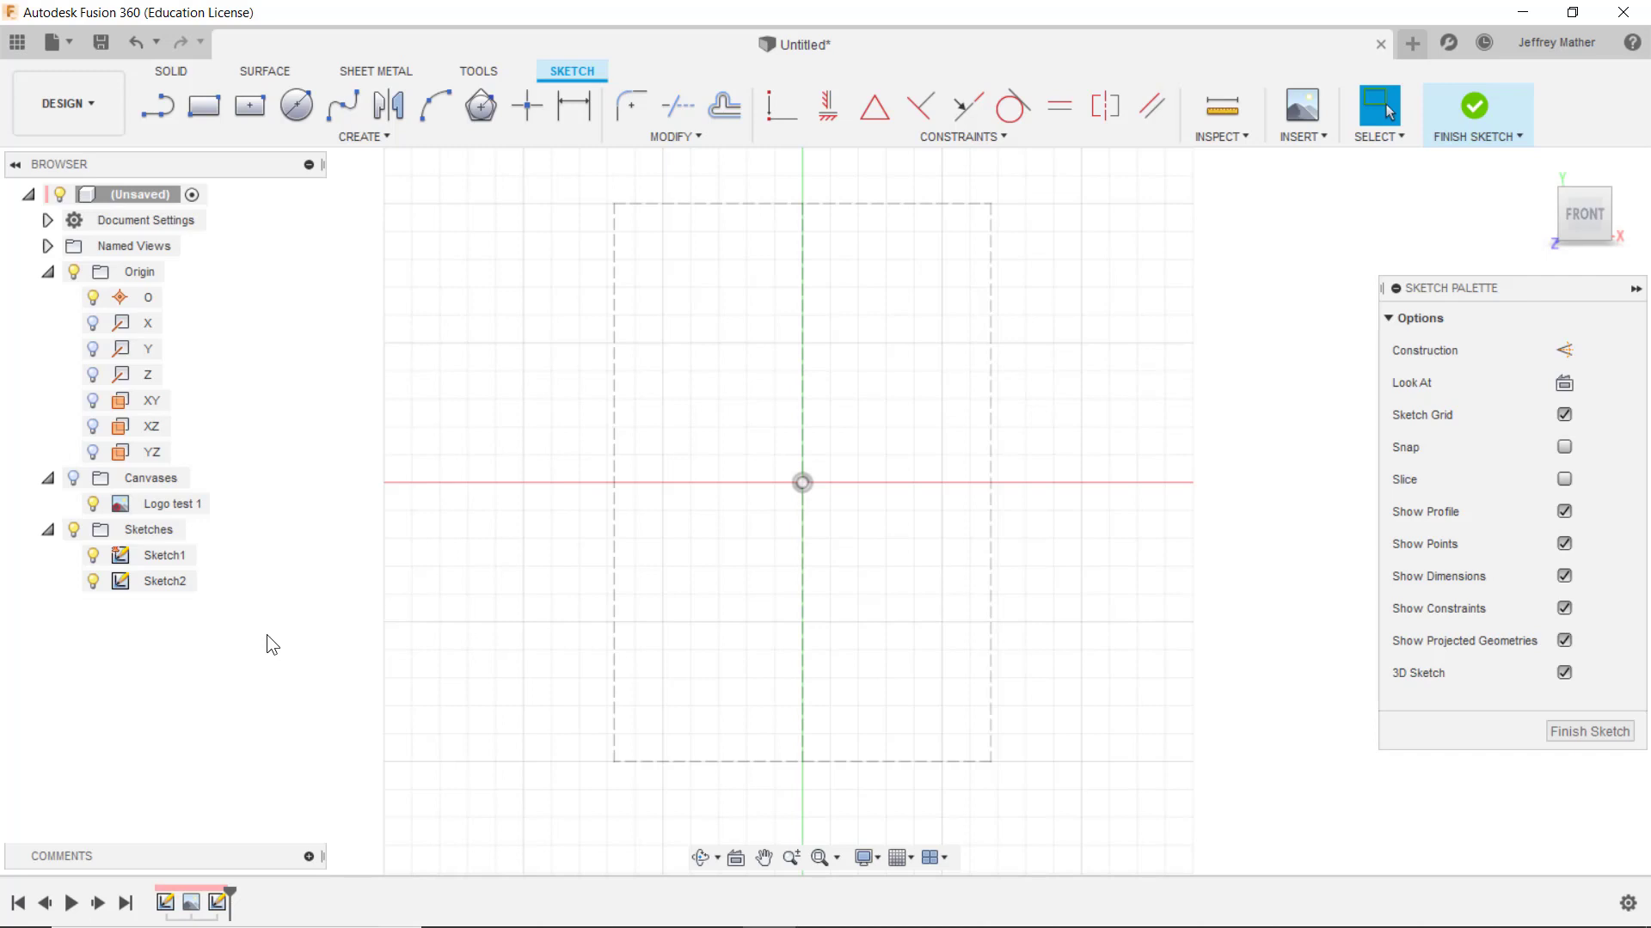
# Project the reference rectangle's vertical center line into the new sketch with the projection link on
pyautogui.press('p')
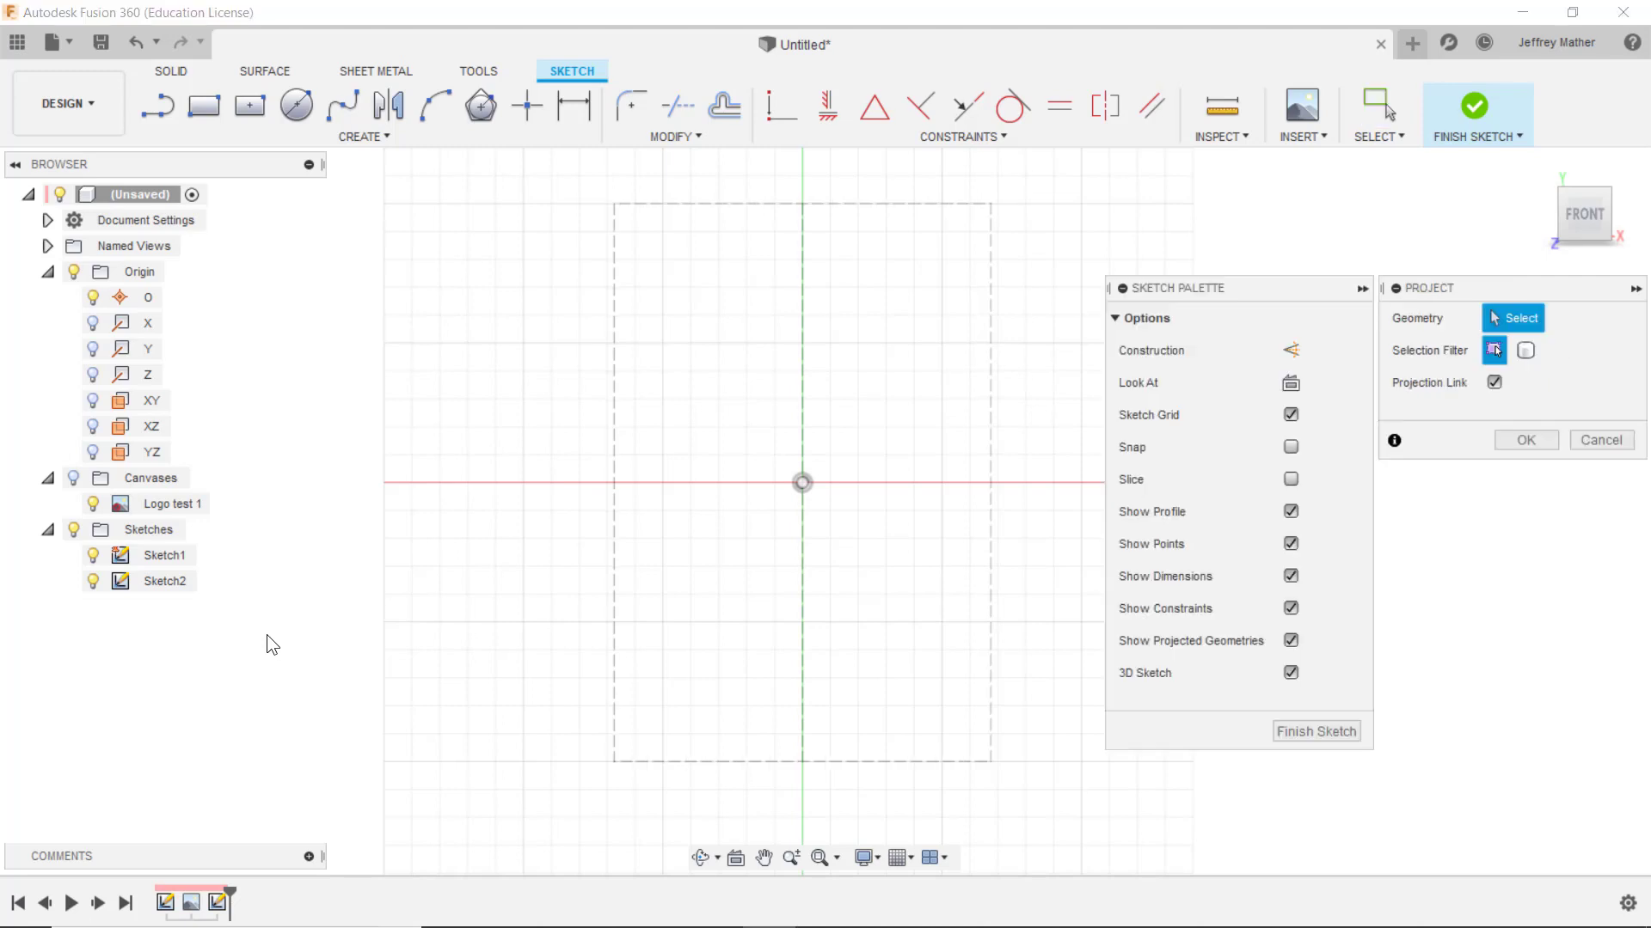
pyautogui.click(802, 436)
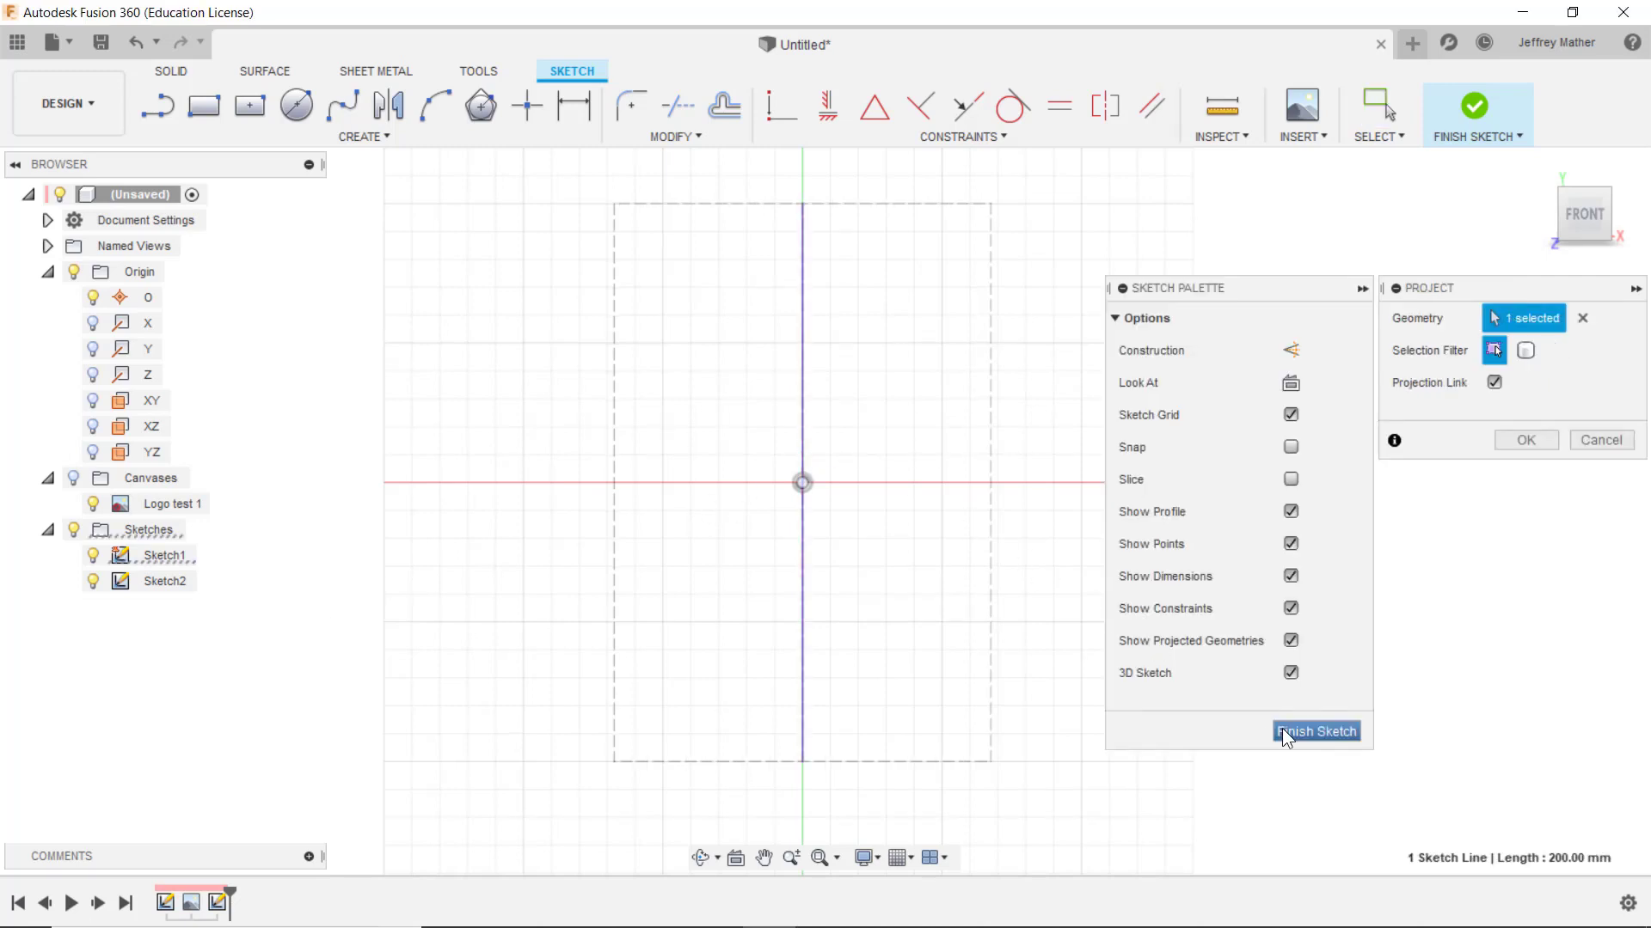
pyautogui.click(1515, 440)
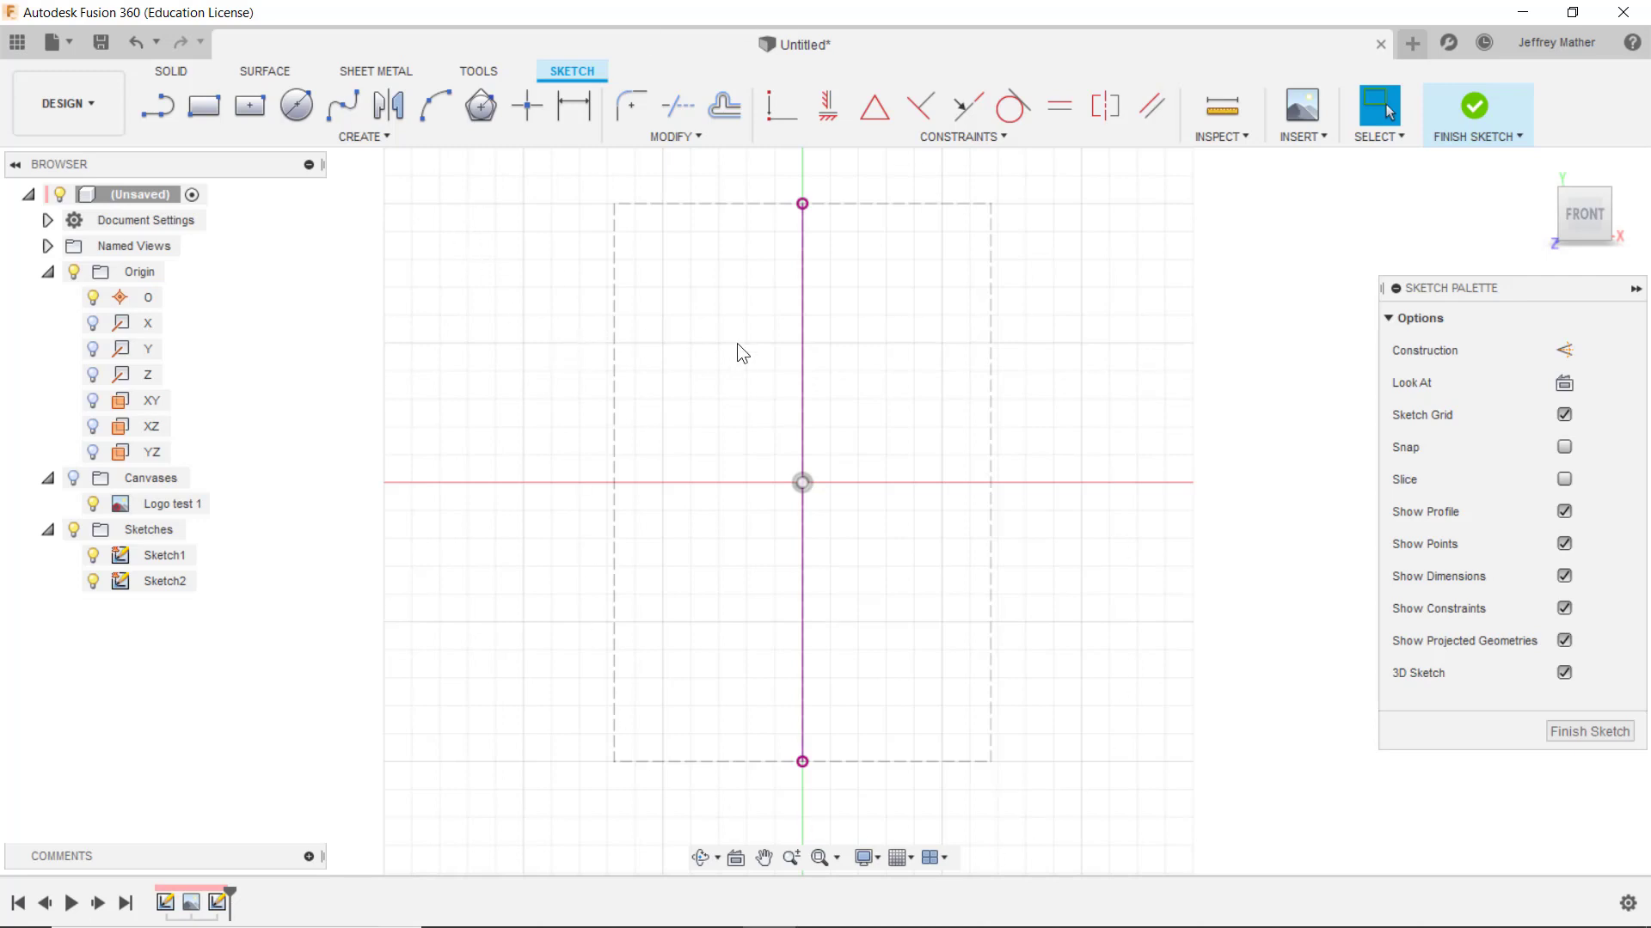
# Convert the projected vertical center line to construction geometry
pyautogui.rightClick(803, 349)
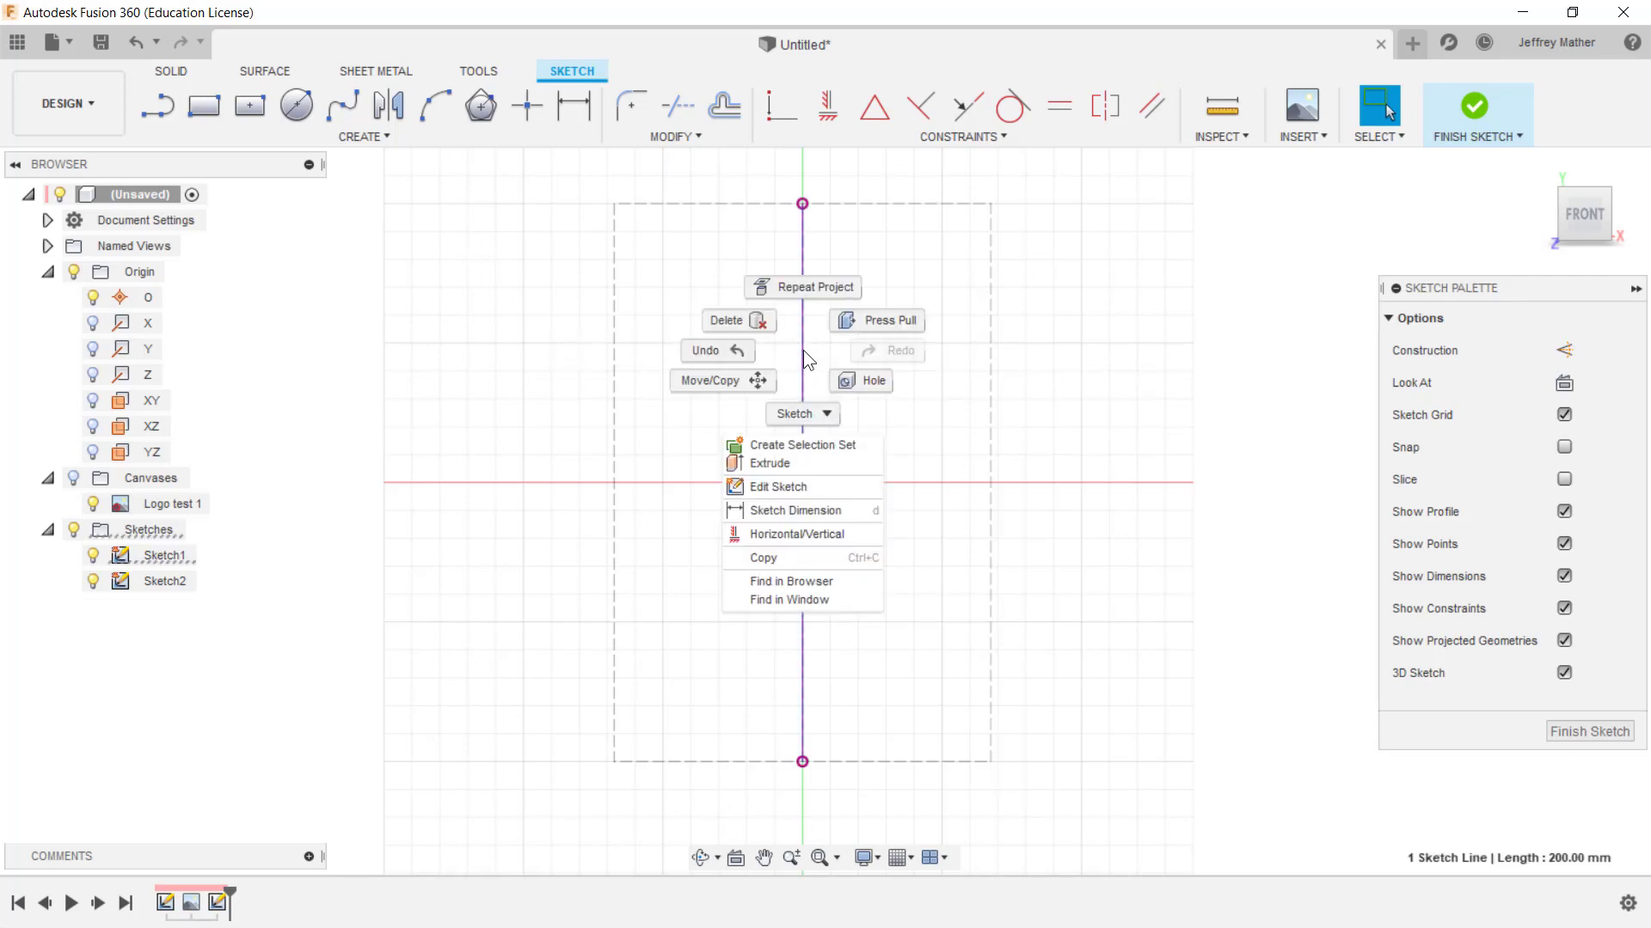
pyautogui.click(812, 349)
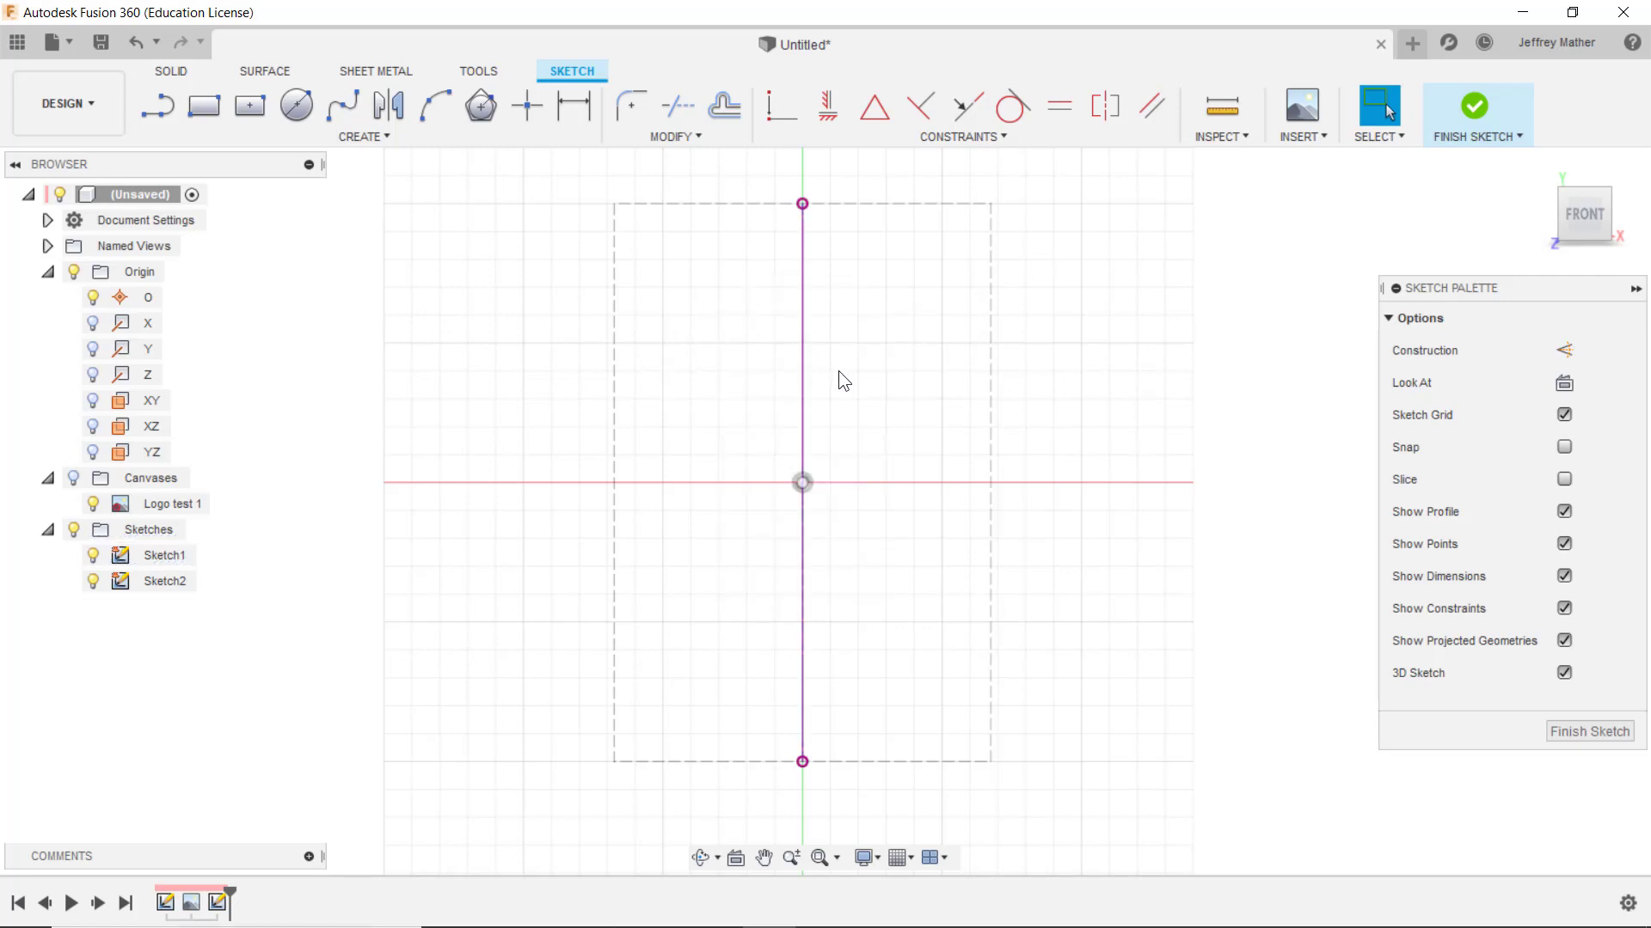
pyautogui.moveTo(837, 370); pyautogui.dragTo(688, 267)
pyautogui.rightClick(689, 267)
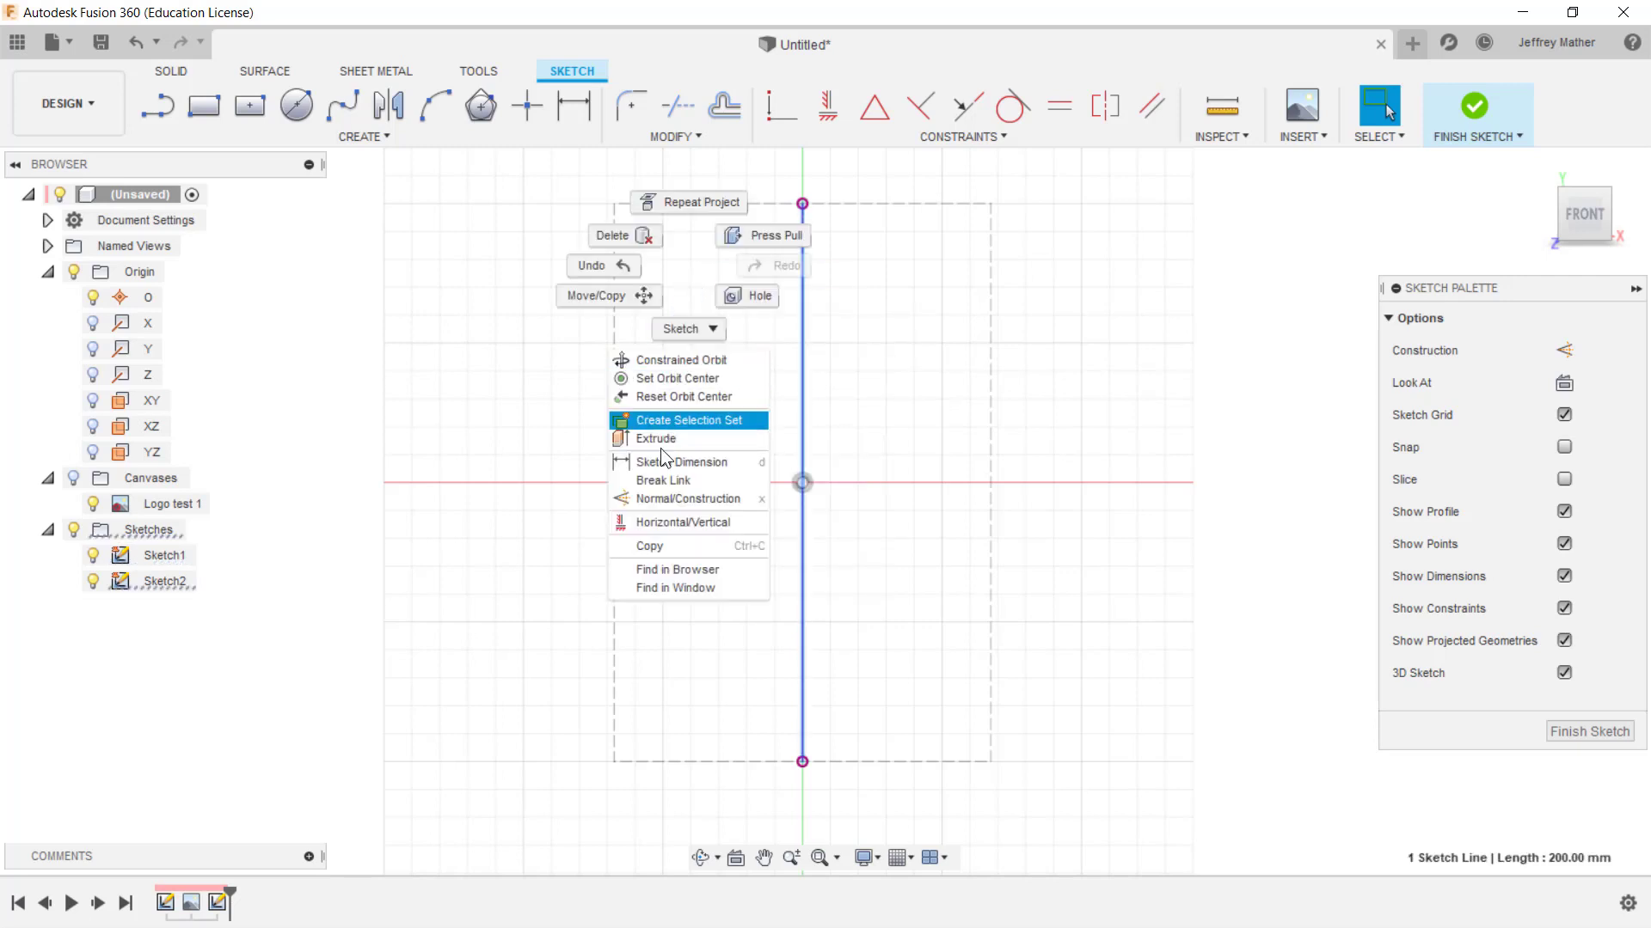
pyautogui.click(638, 498)
pyautogui.click(421, 375)
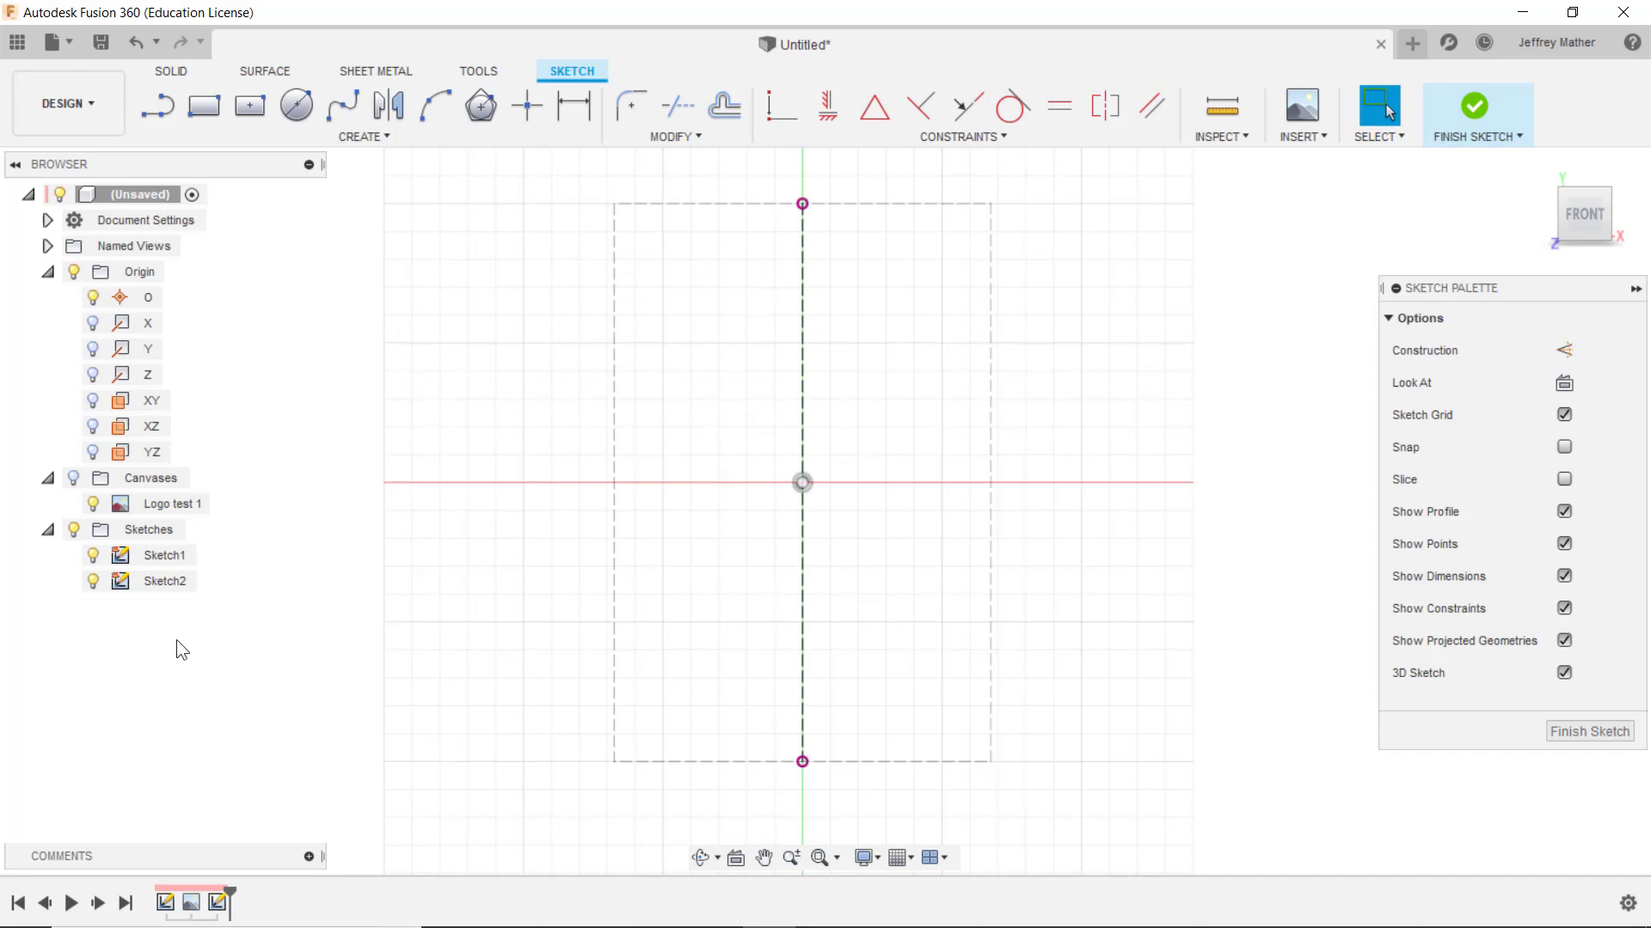
# Show the canvases and draw an ellipse about 100 mm wide and 103 mm tall around the M emblem, centered on the vertical center line
pyautogui.click(74, 478)
pyautogui.scroll(2, 700, 389)
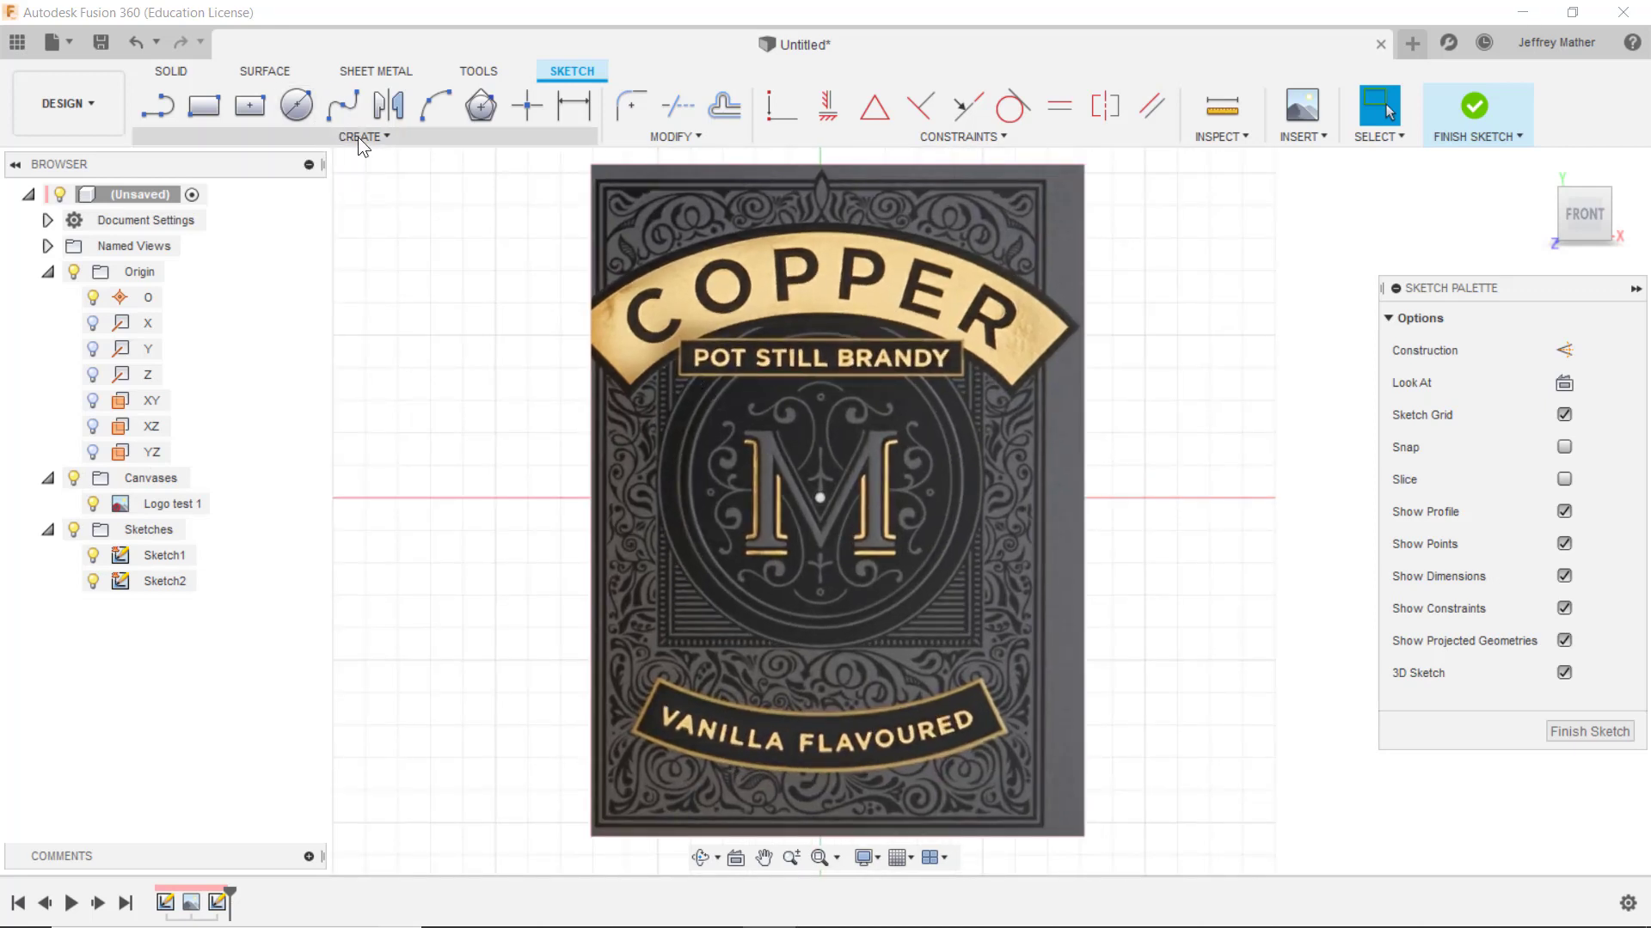
pyautogui.click(357, 137)
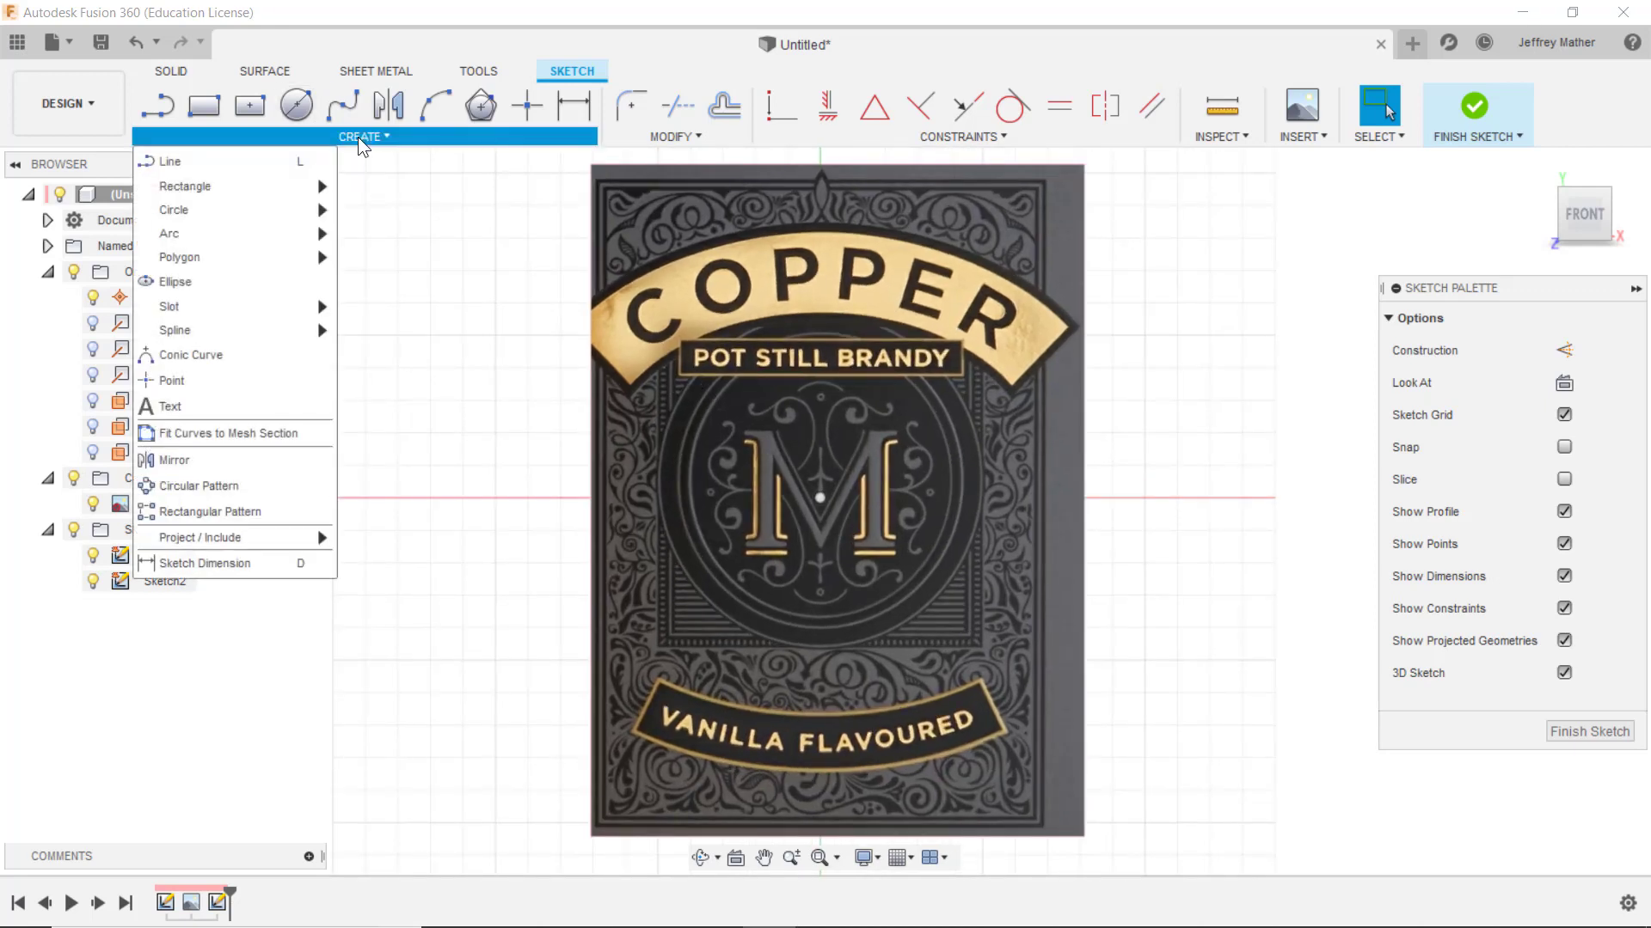
pyautogui.click(251, 285)
pyautogui.scroll(1, 808, 455)
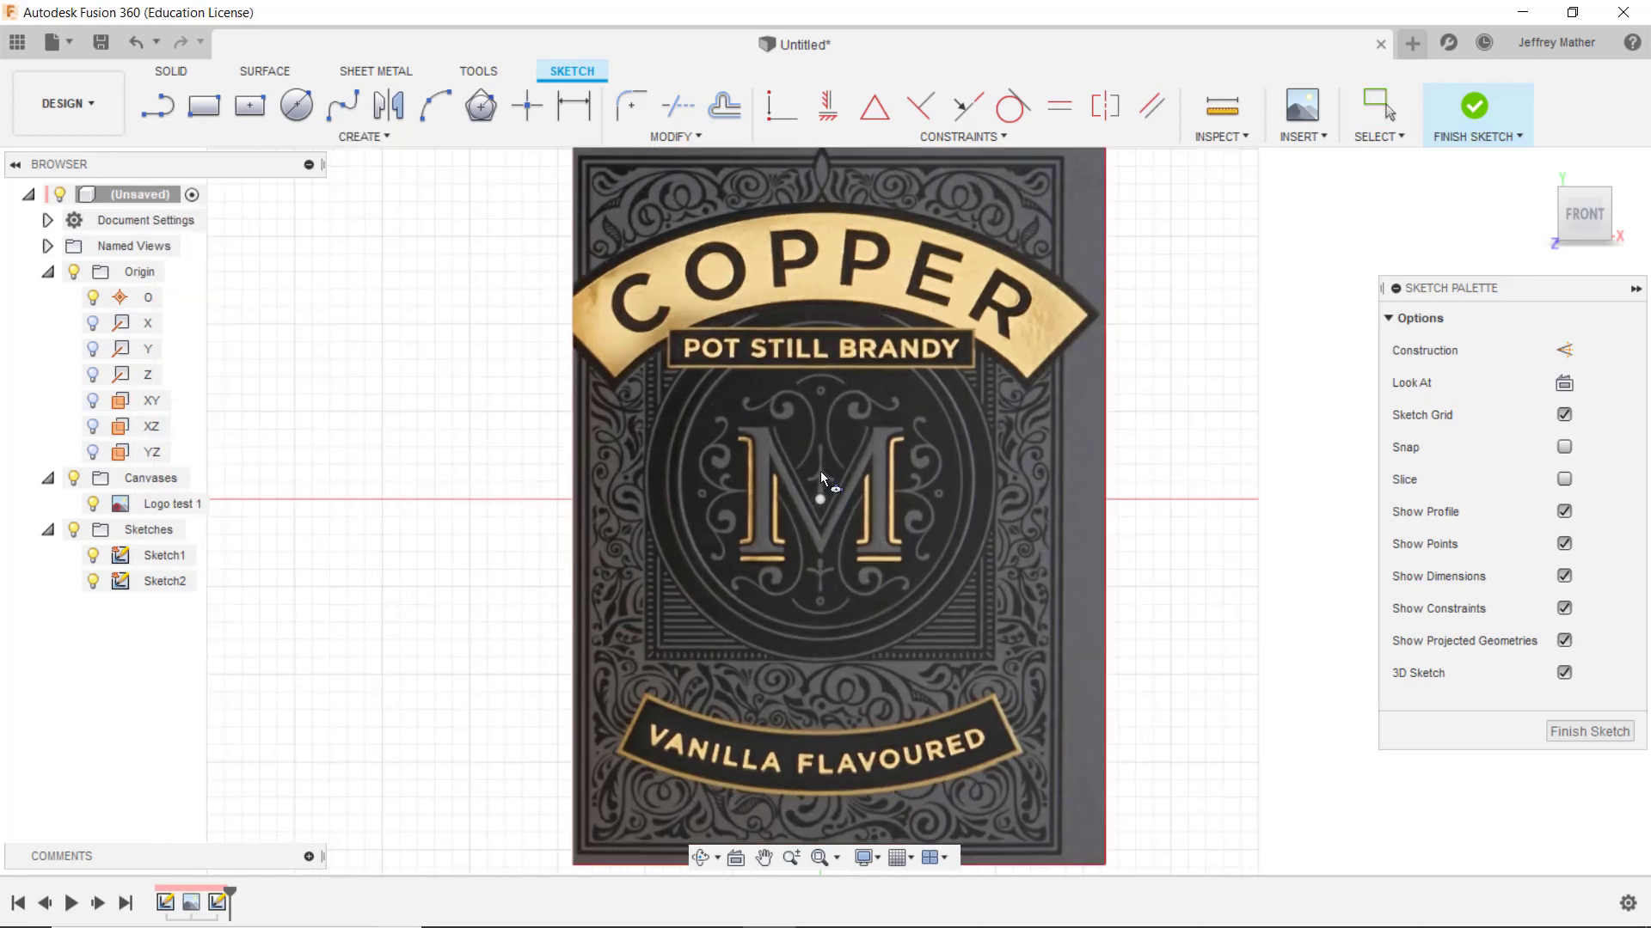
pyautogui.scroll(2, 820, 471)
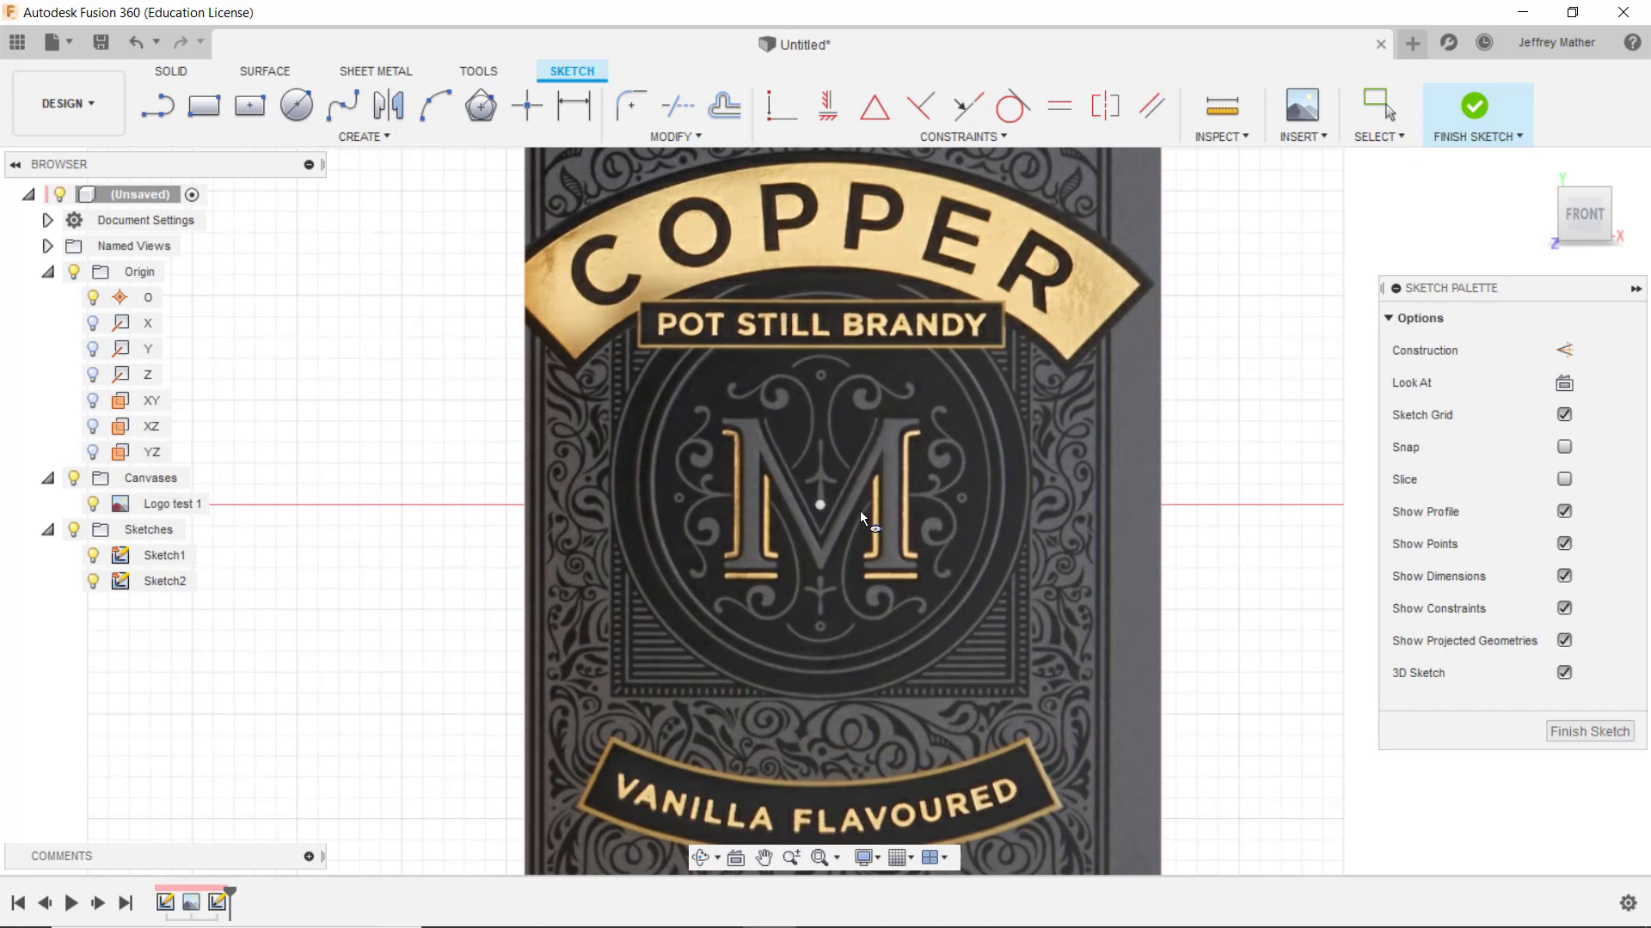
pyautogui.click(819, 484)
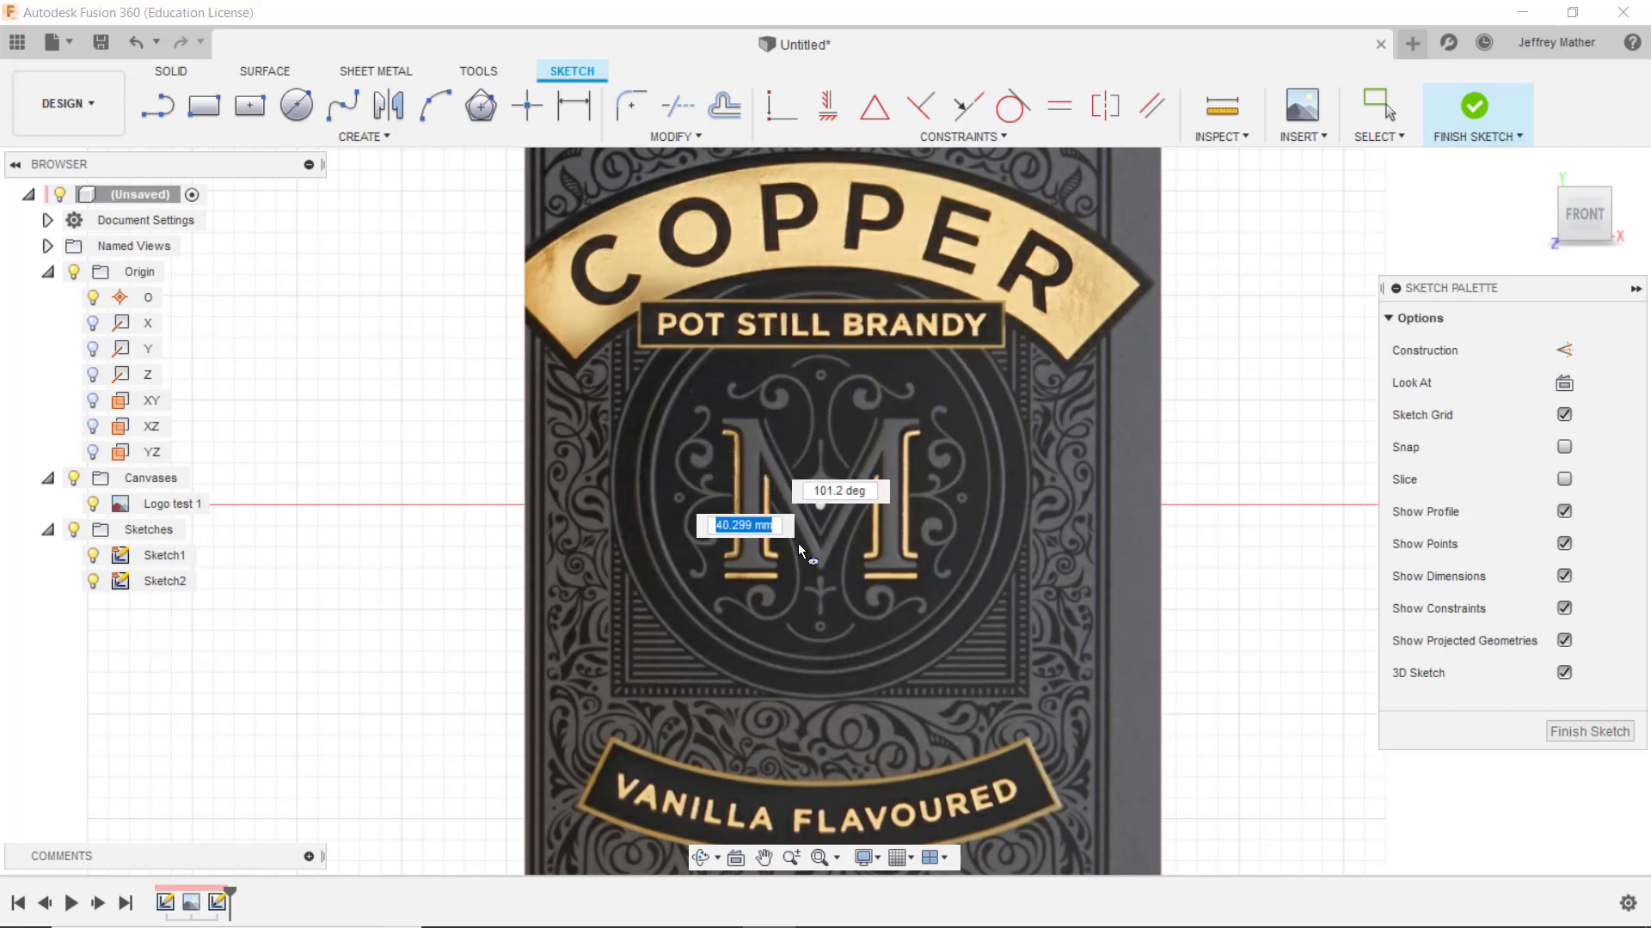
pyautogui.click(824, 698)
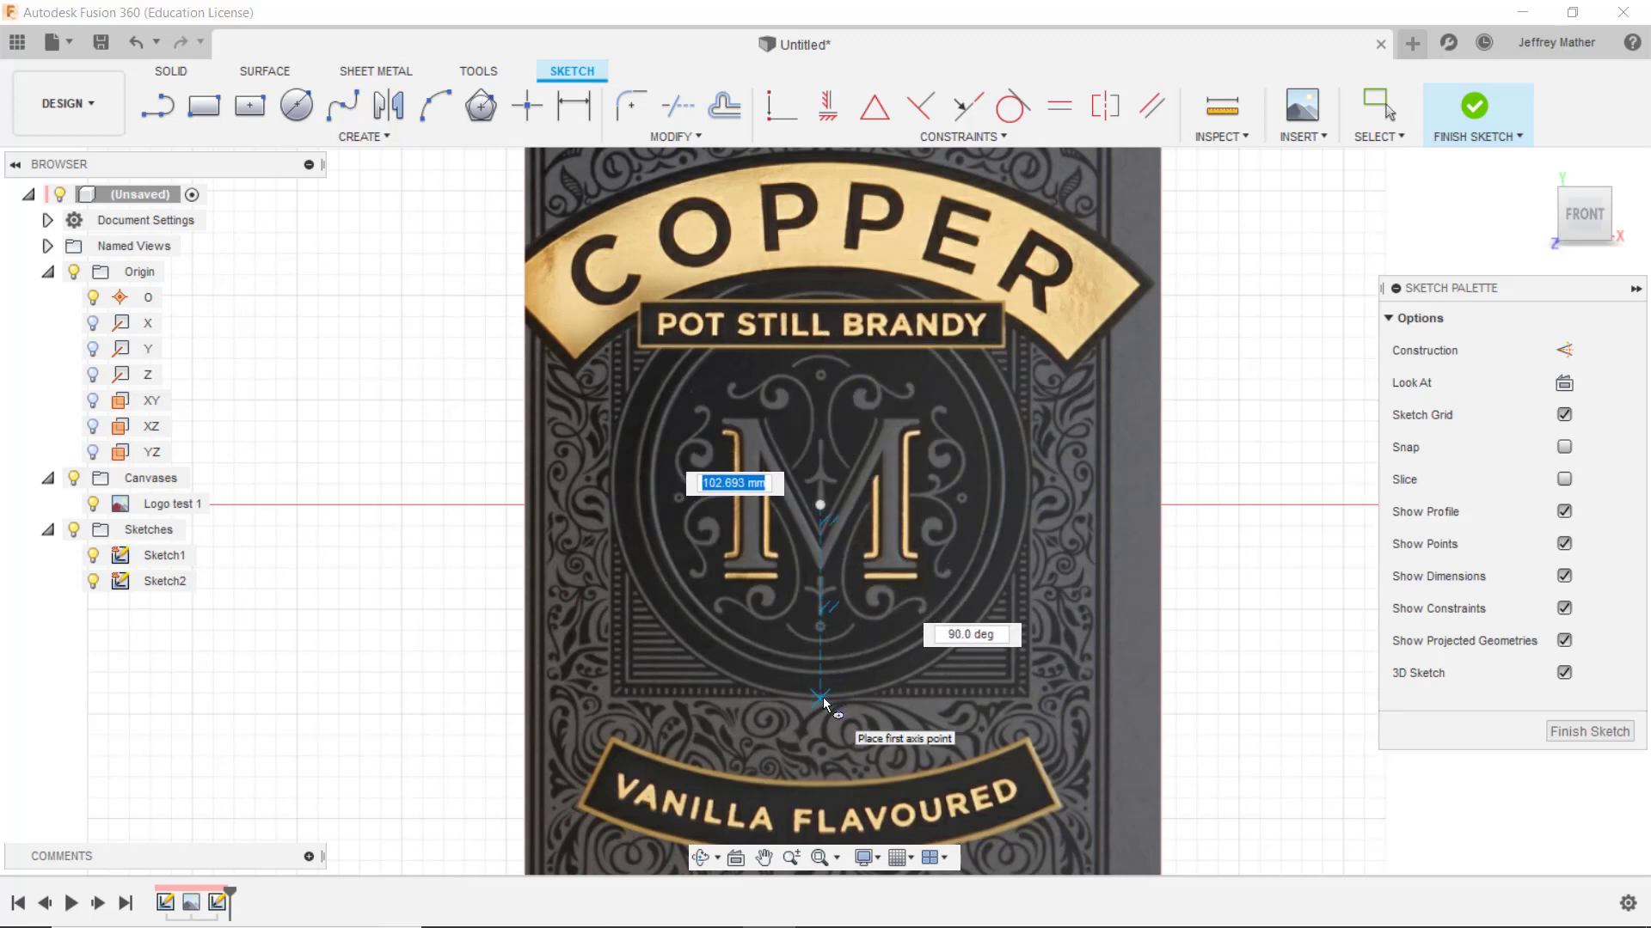
pyautogui.click(611, 483)
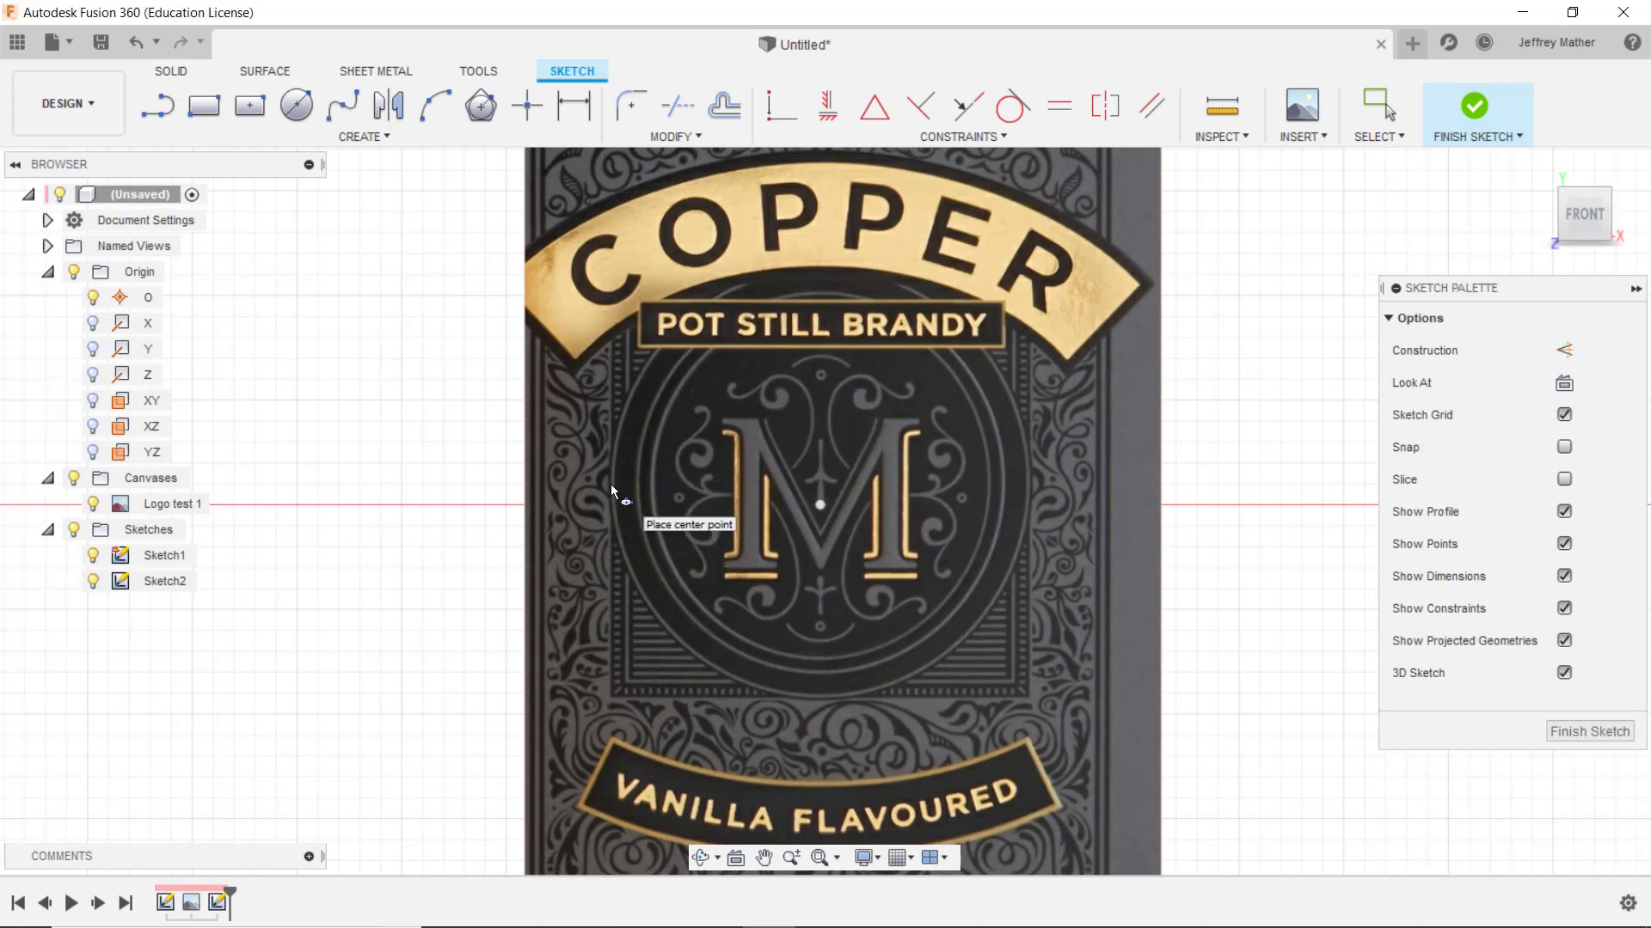
pyautogui.rightClick(381, 411)
pyautogui.click(481, 413)
# Hide the canvases and dimension the ellipse's horizontal axis to 100 mm
pyautogui.click(83, 502)
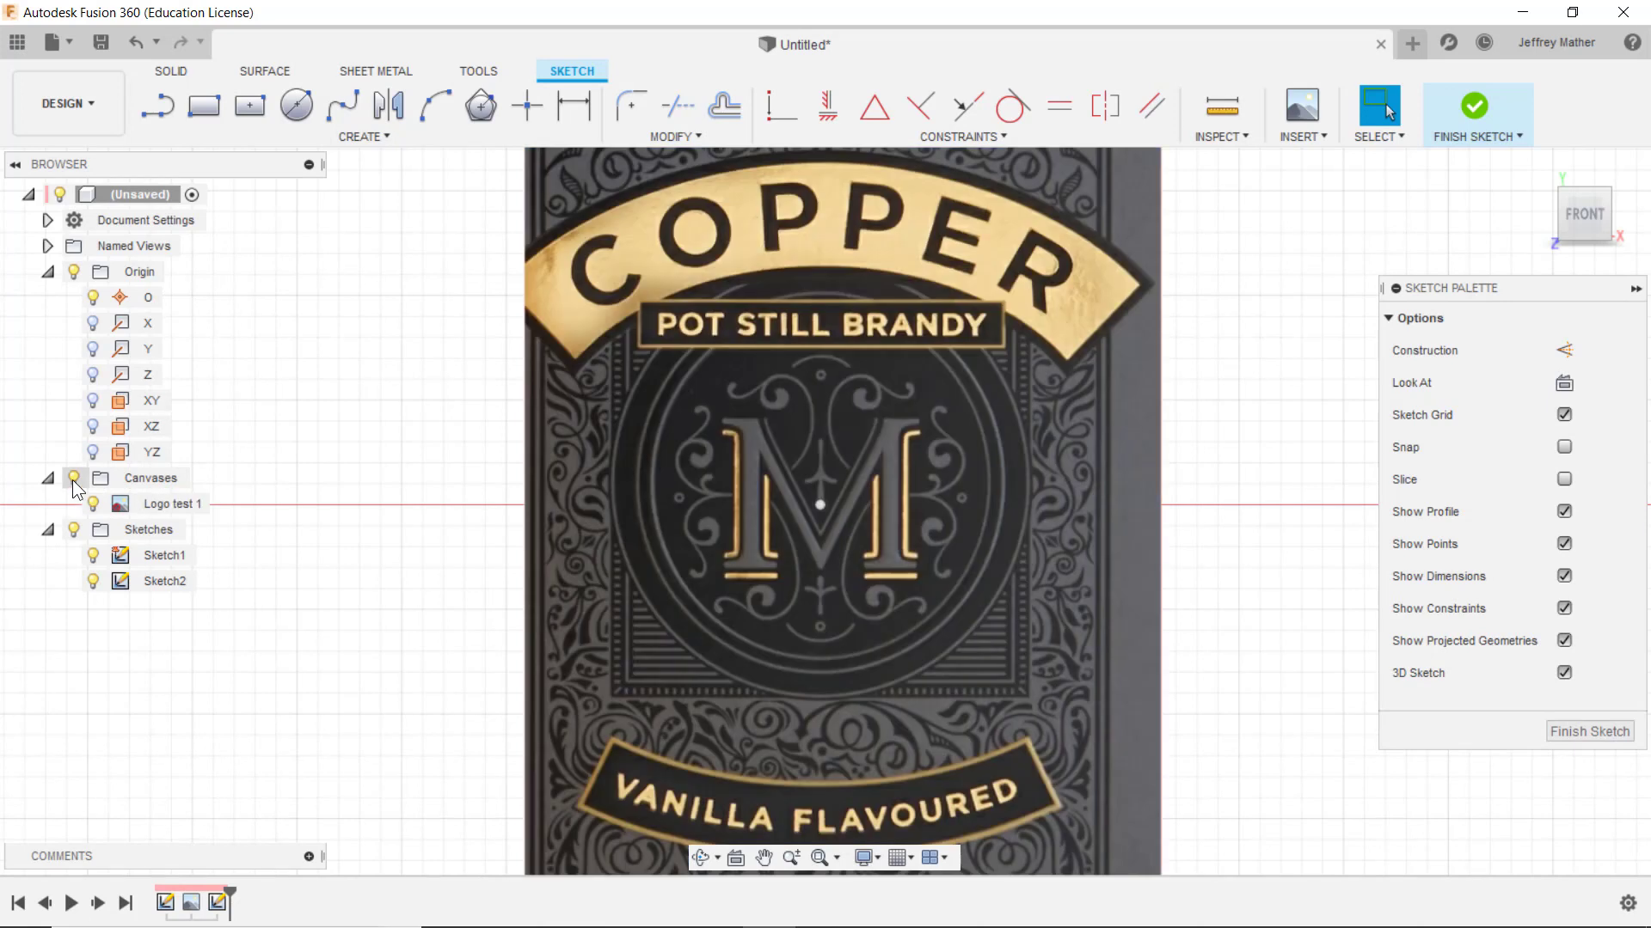
pyautogui.click(74, 478)
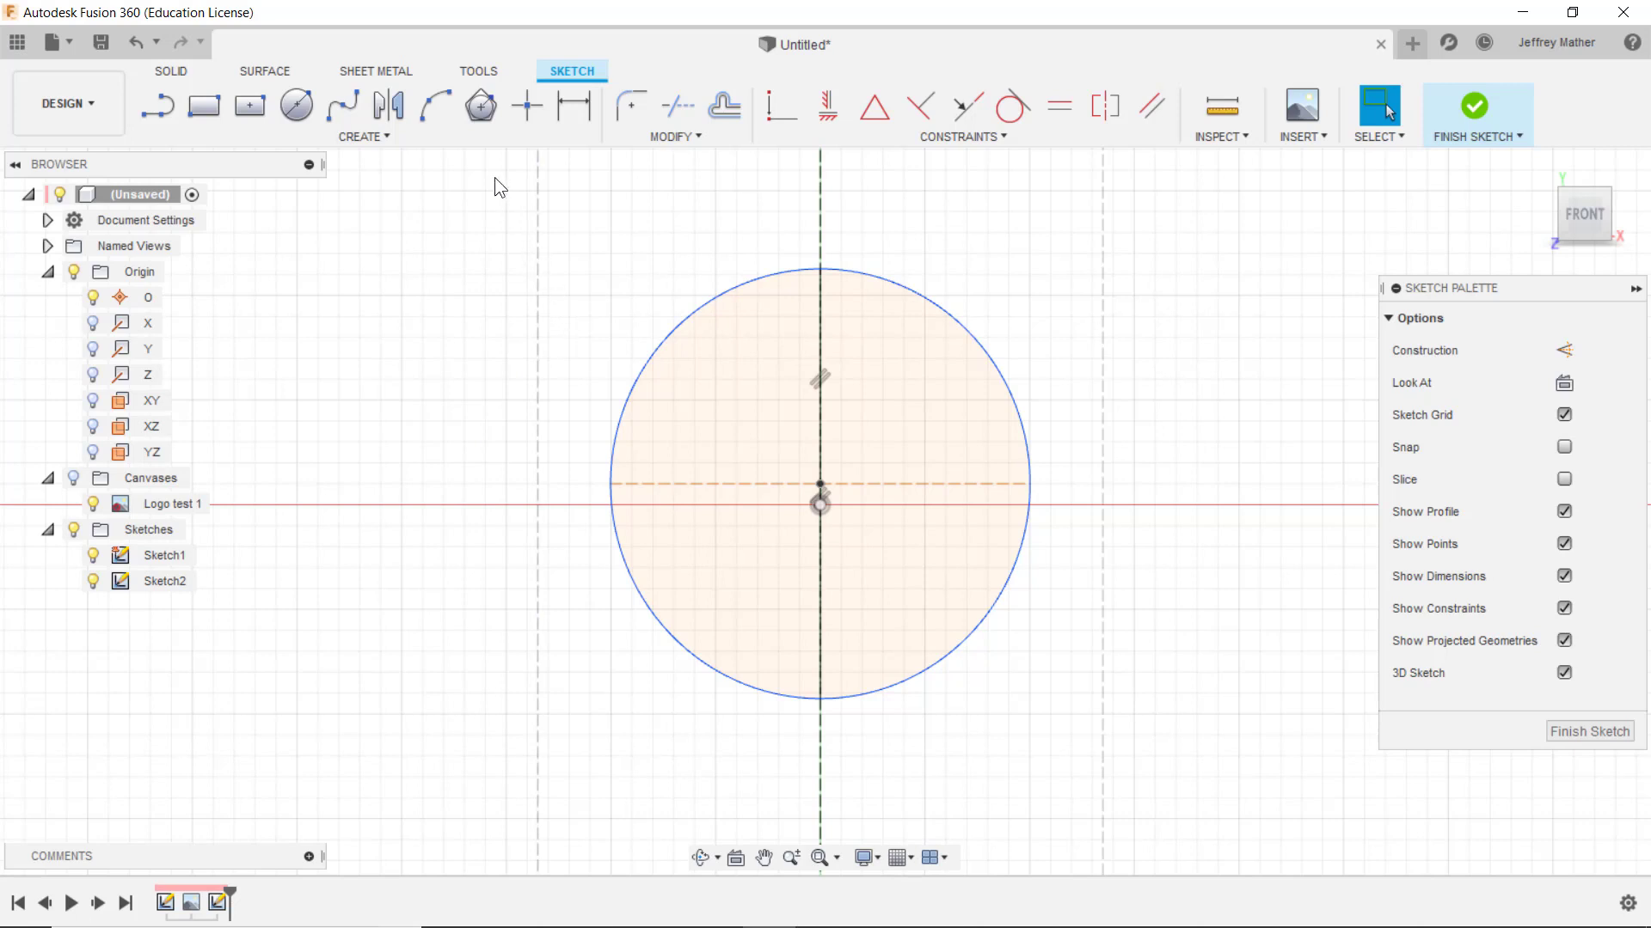
pyautogui.click(571, 106)
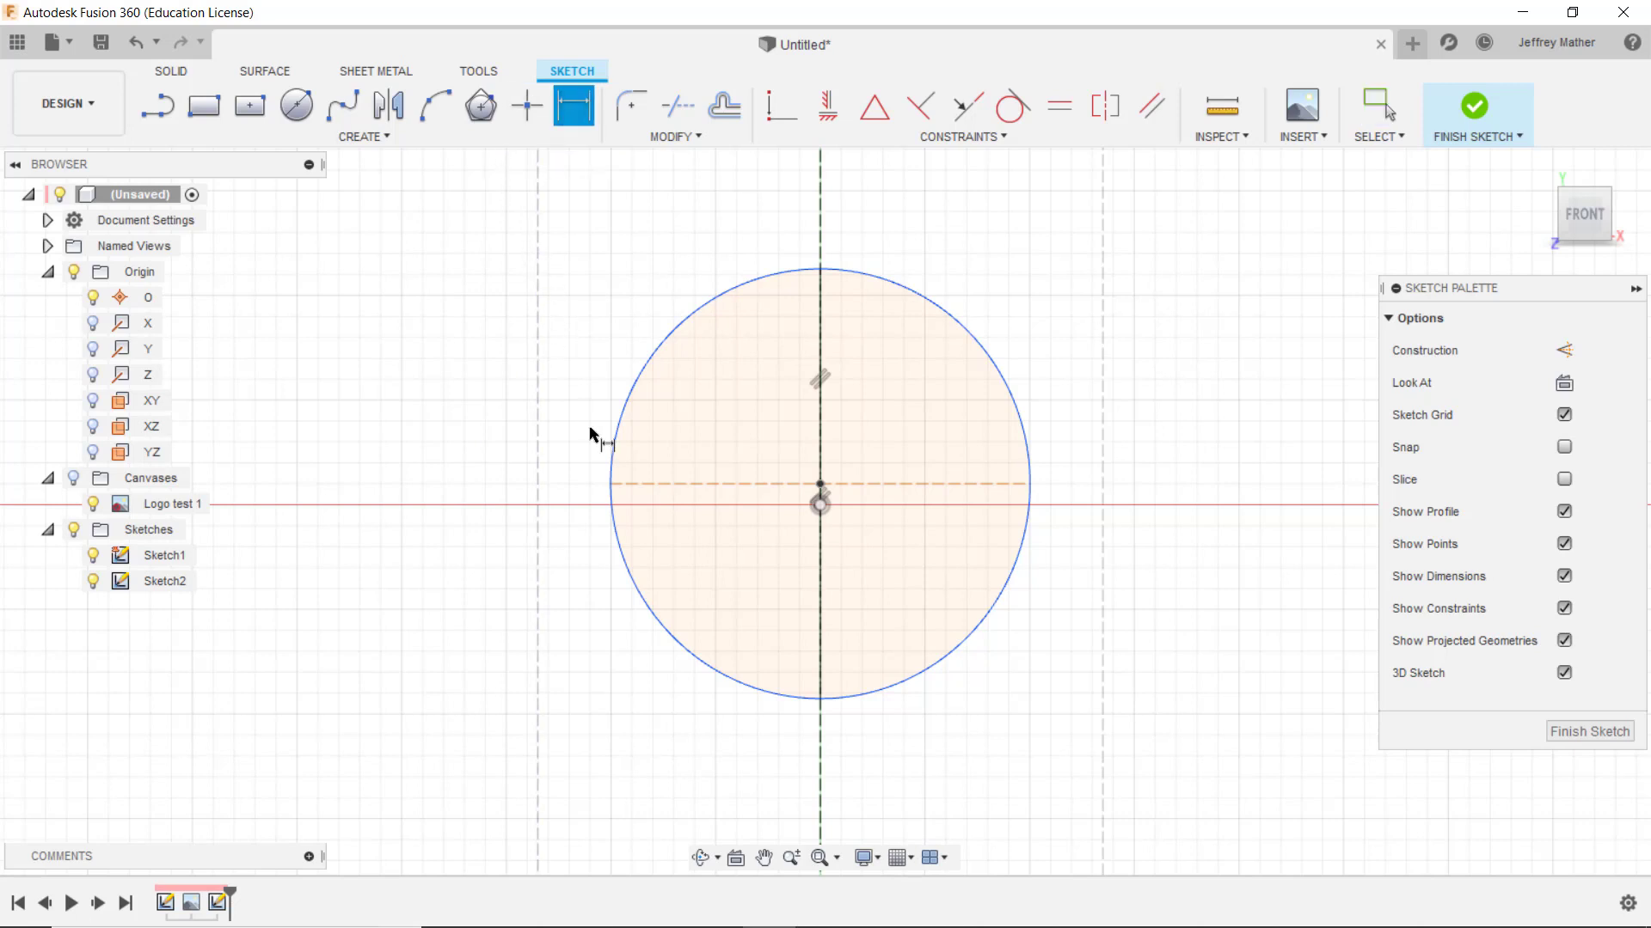
pyautogui.click(649, 484)
pyautogui.click(701, 741)
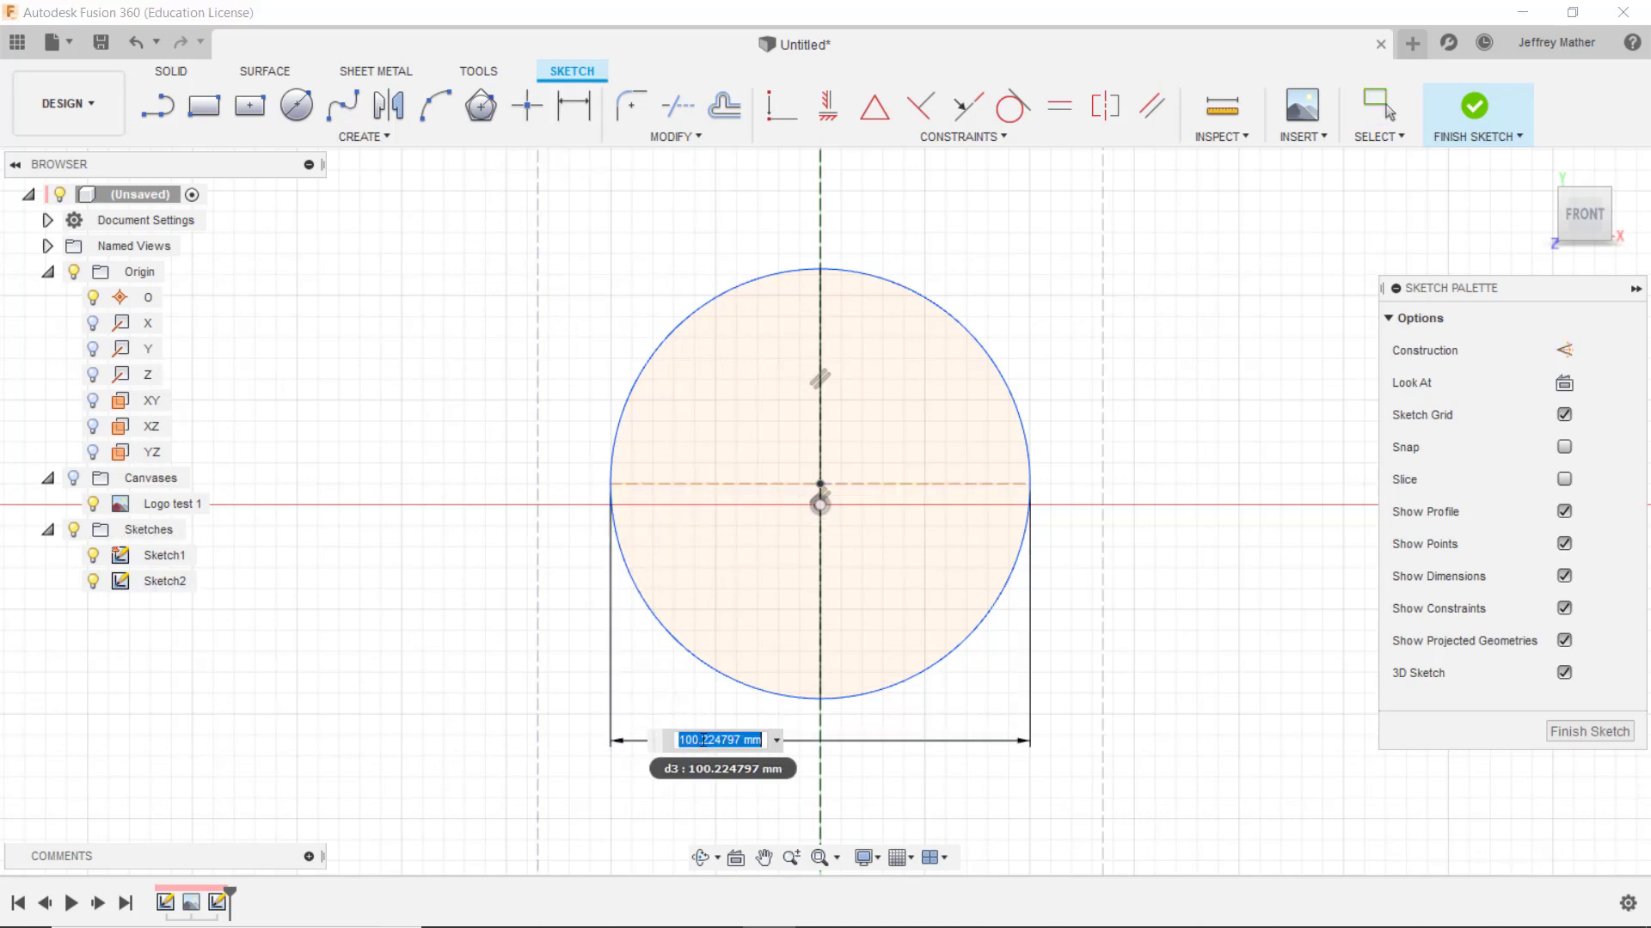
pyautogui.write('100')
pyautogui.press('Return')
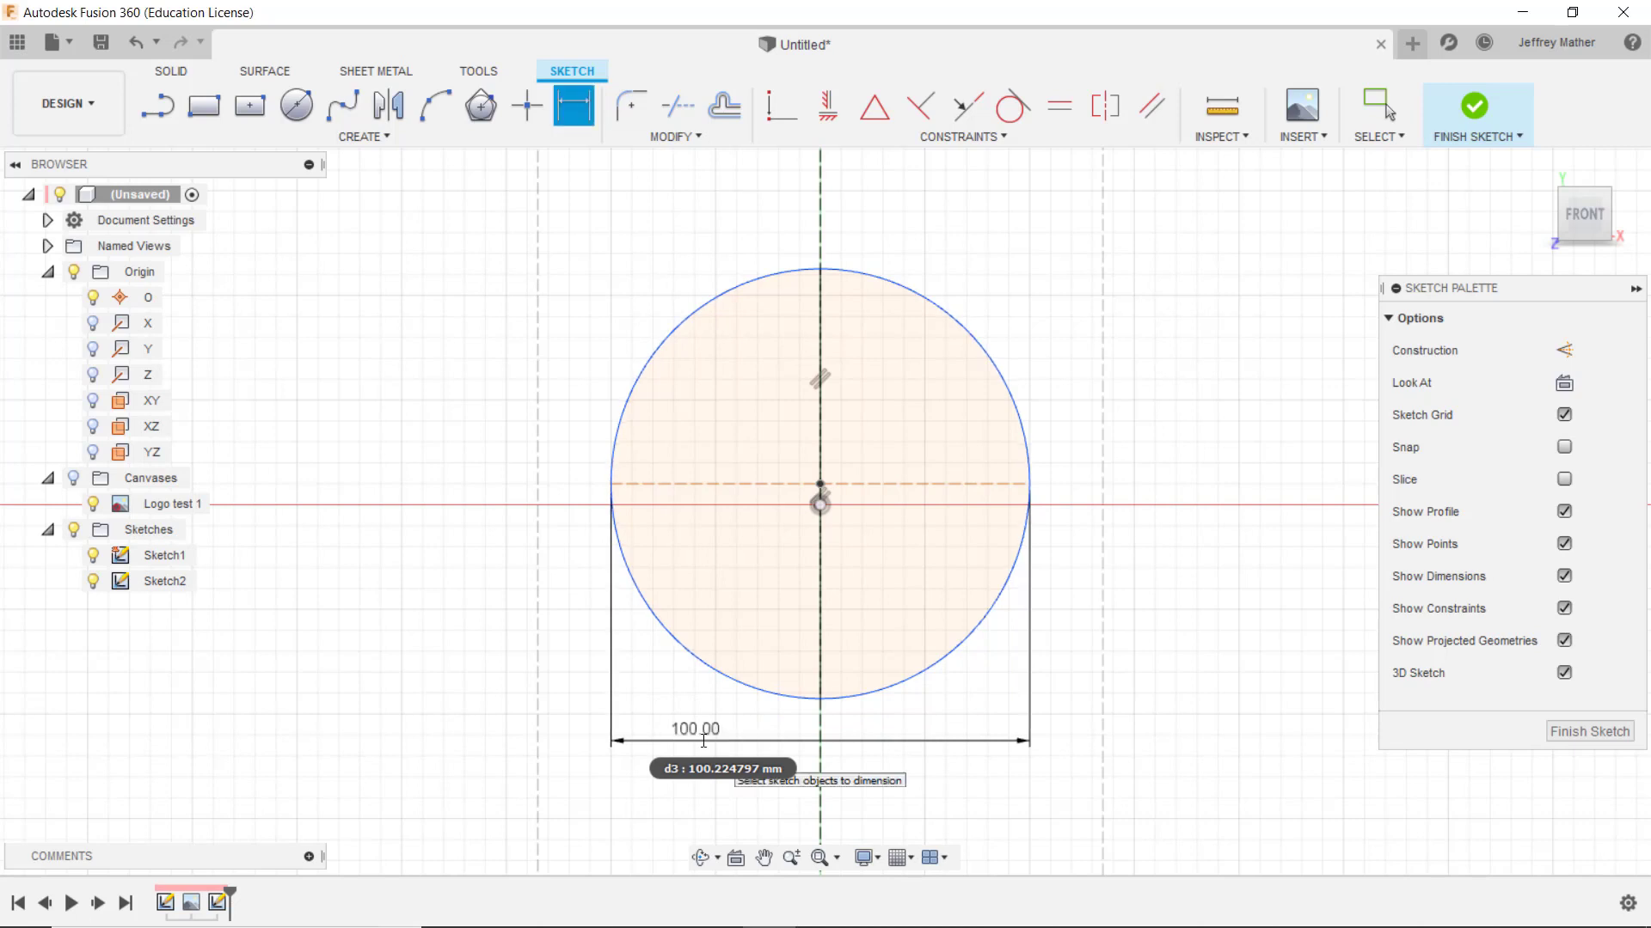
# Dimension the ellipse's vertical axis to 102 mm
pyautogui.click(821, 674)
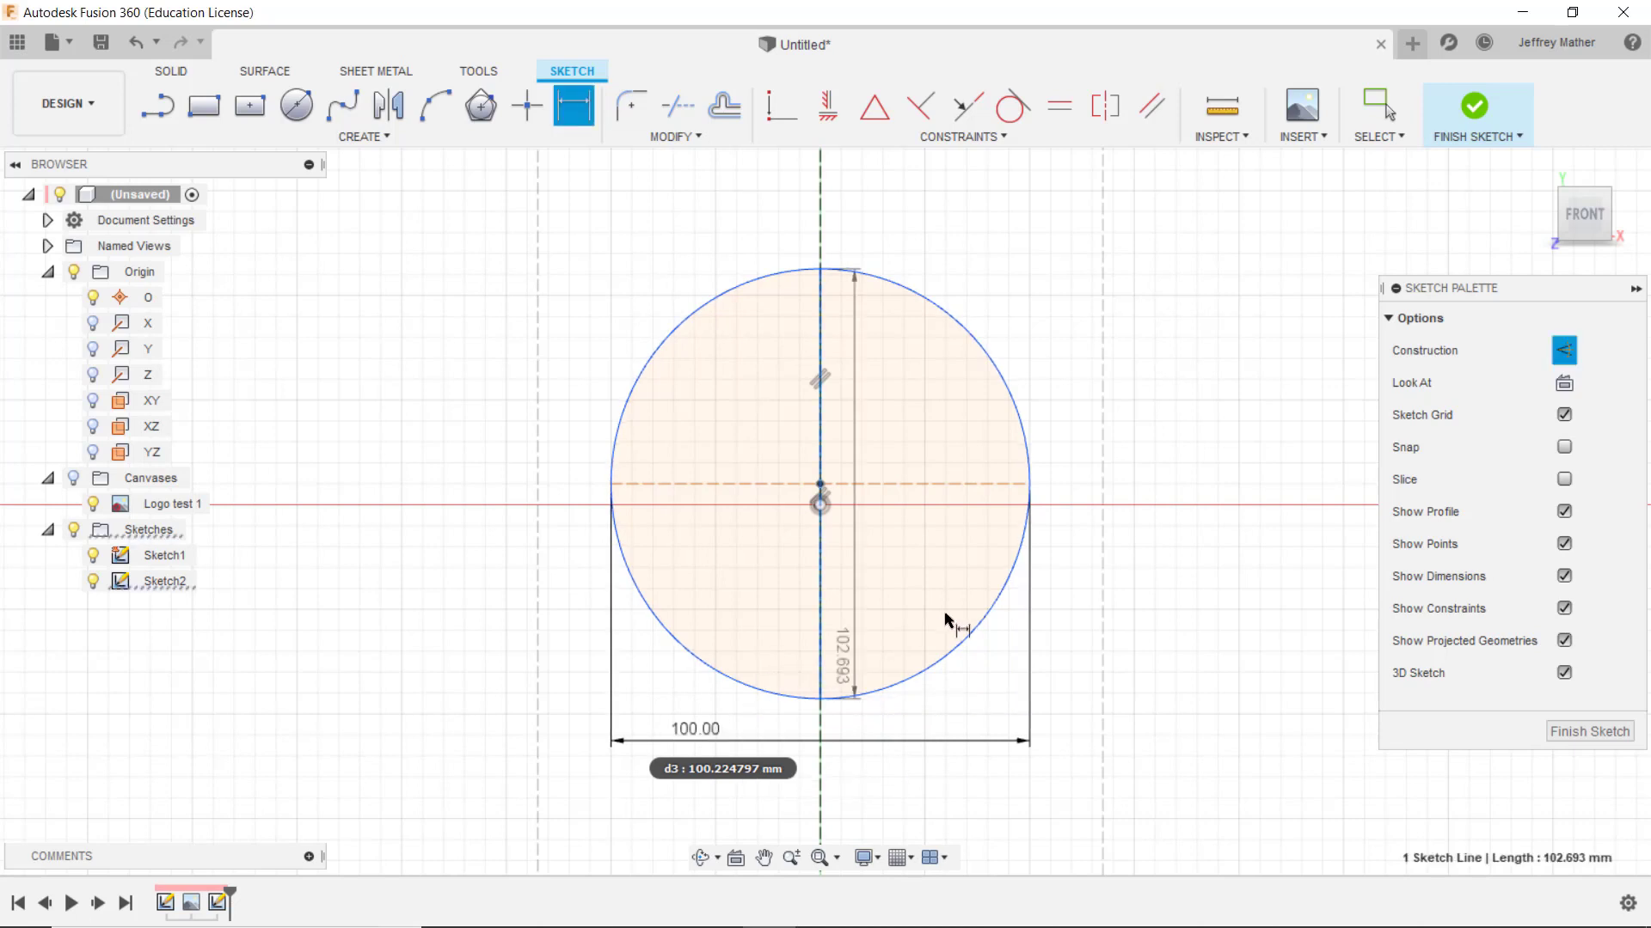
pyautogui.click(1148, 484)
pyautogui.write('102')
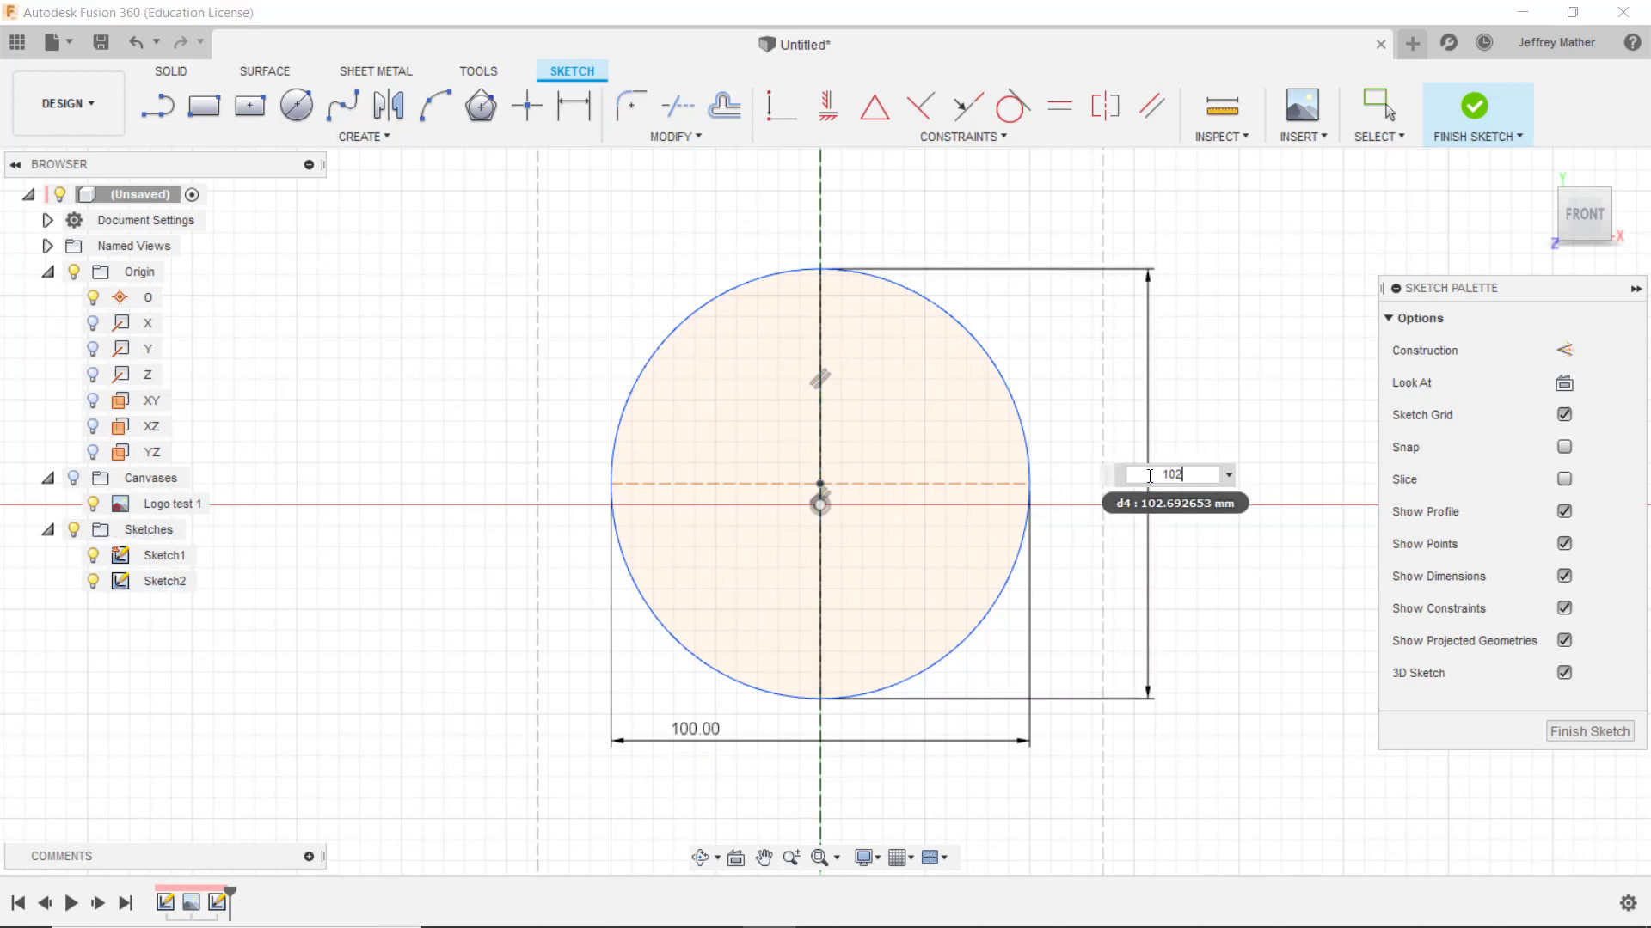
pyautogui.press('Return')
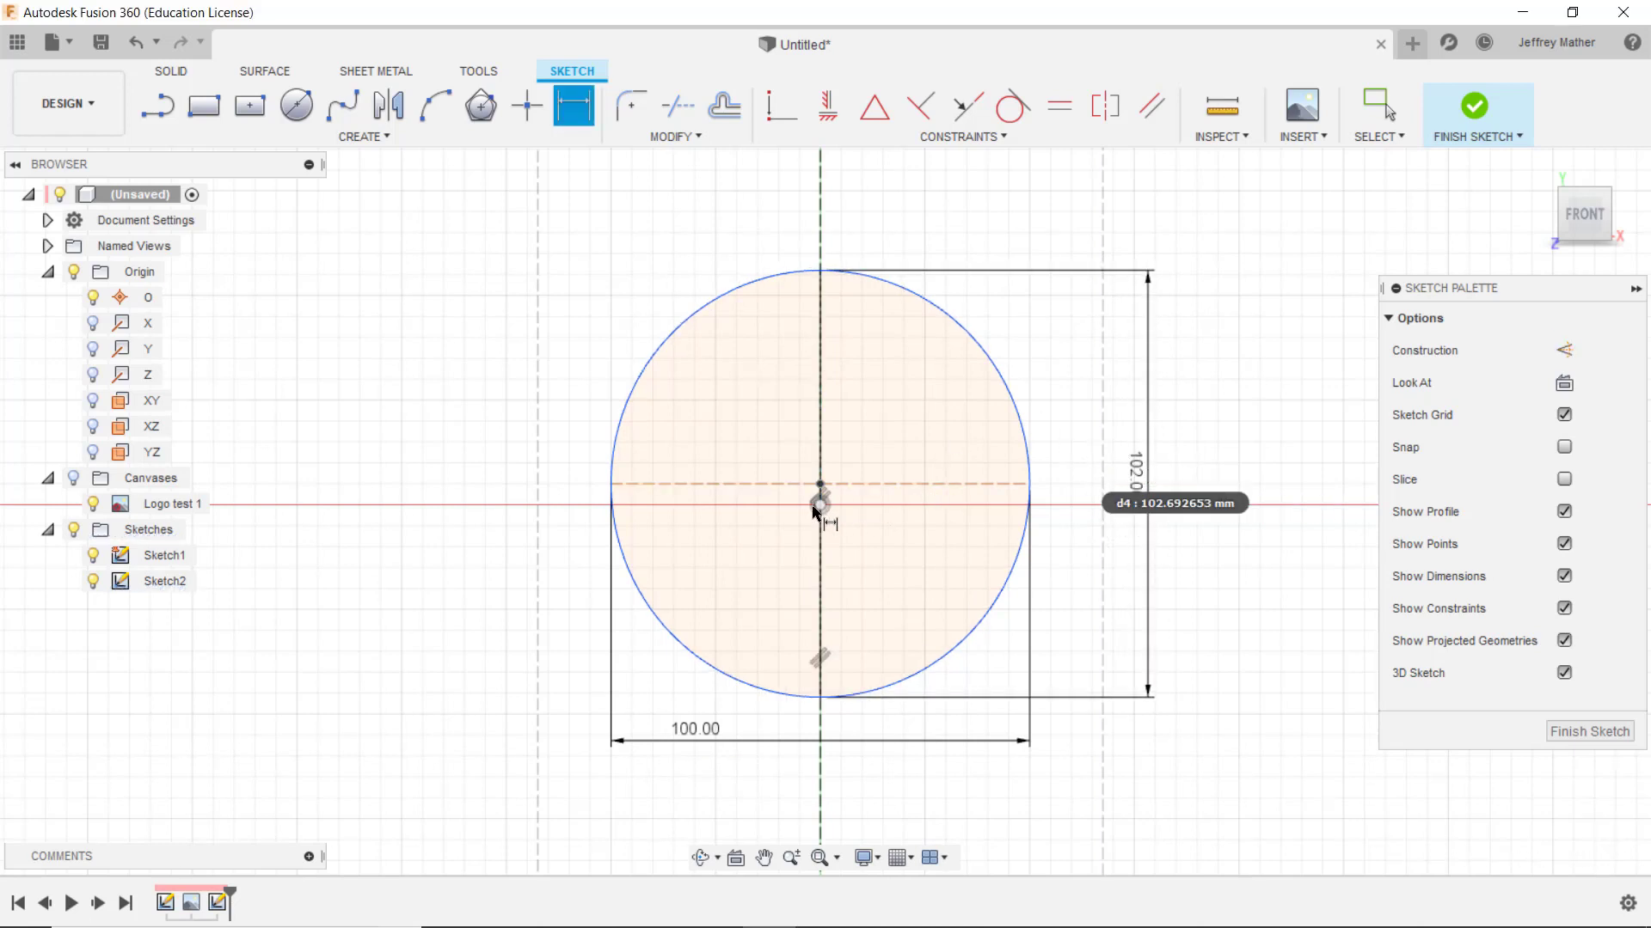
# Dimension the vertical distance between the ellipse's horizontal axis and the origin to 5 mm
pyautogui.scroll(2, 810, 504)
pyautogui.click(808, 479)
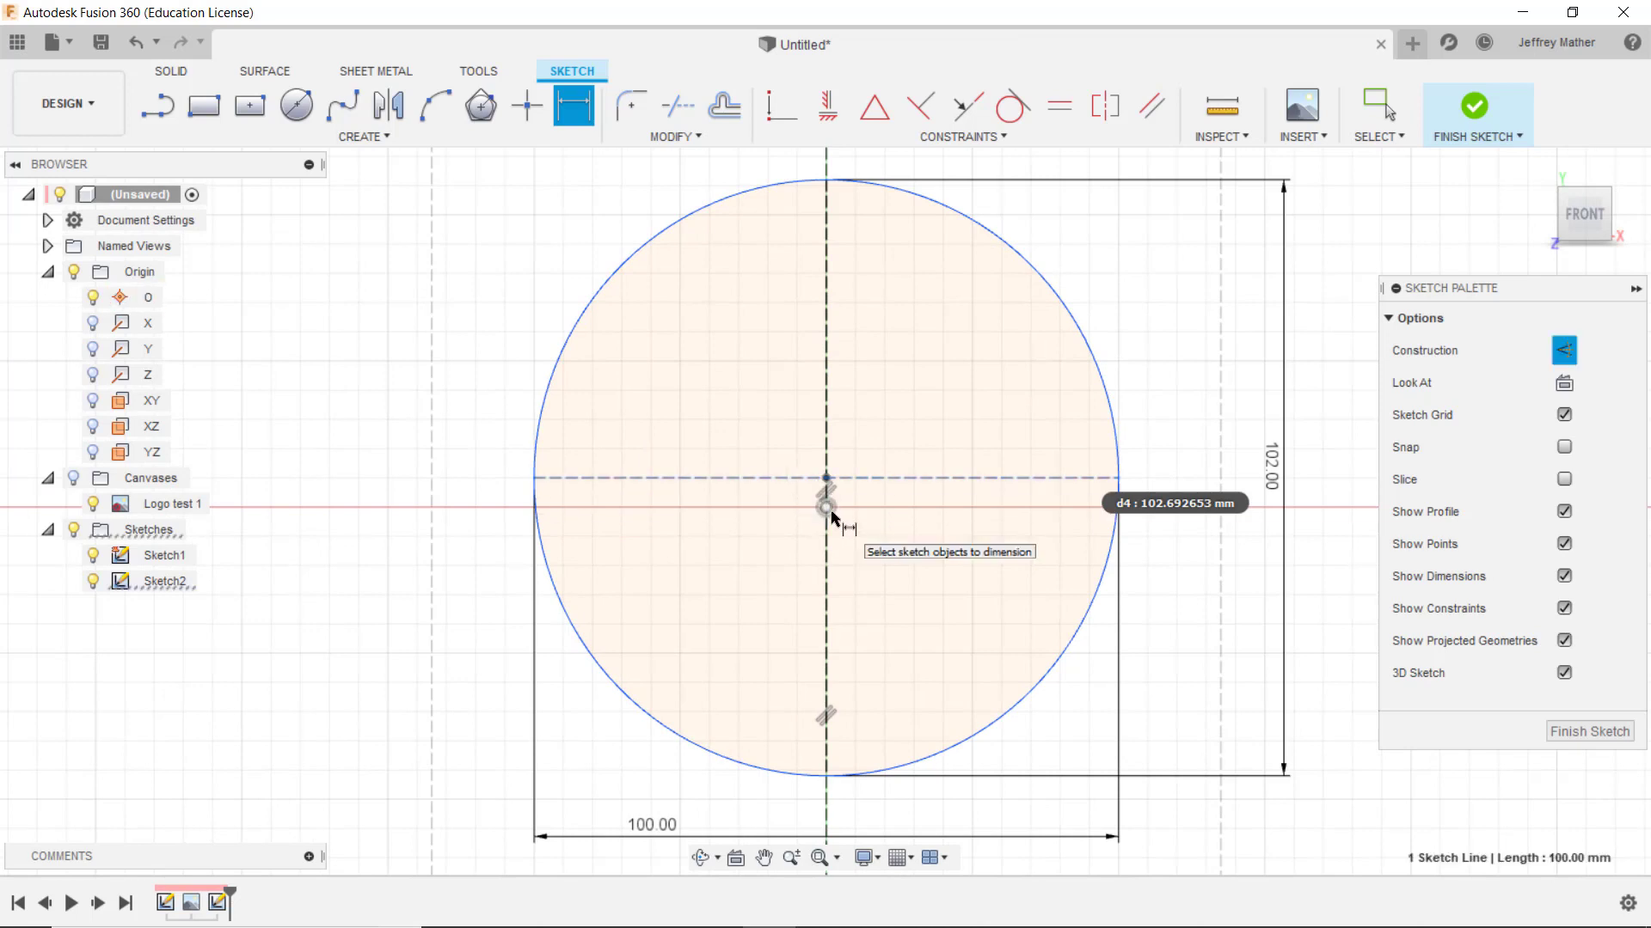
pyautogui.click(827, 508)
pyautogui.click(762, 549)
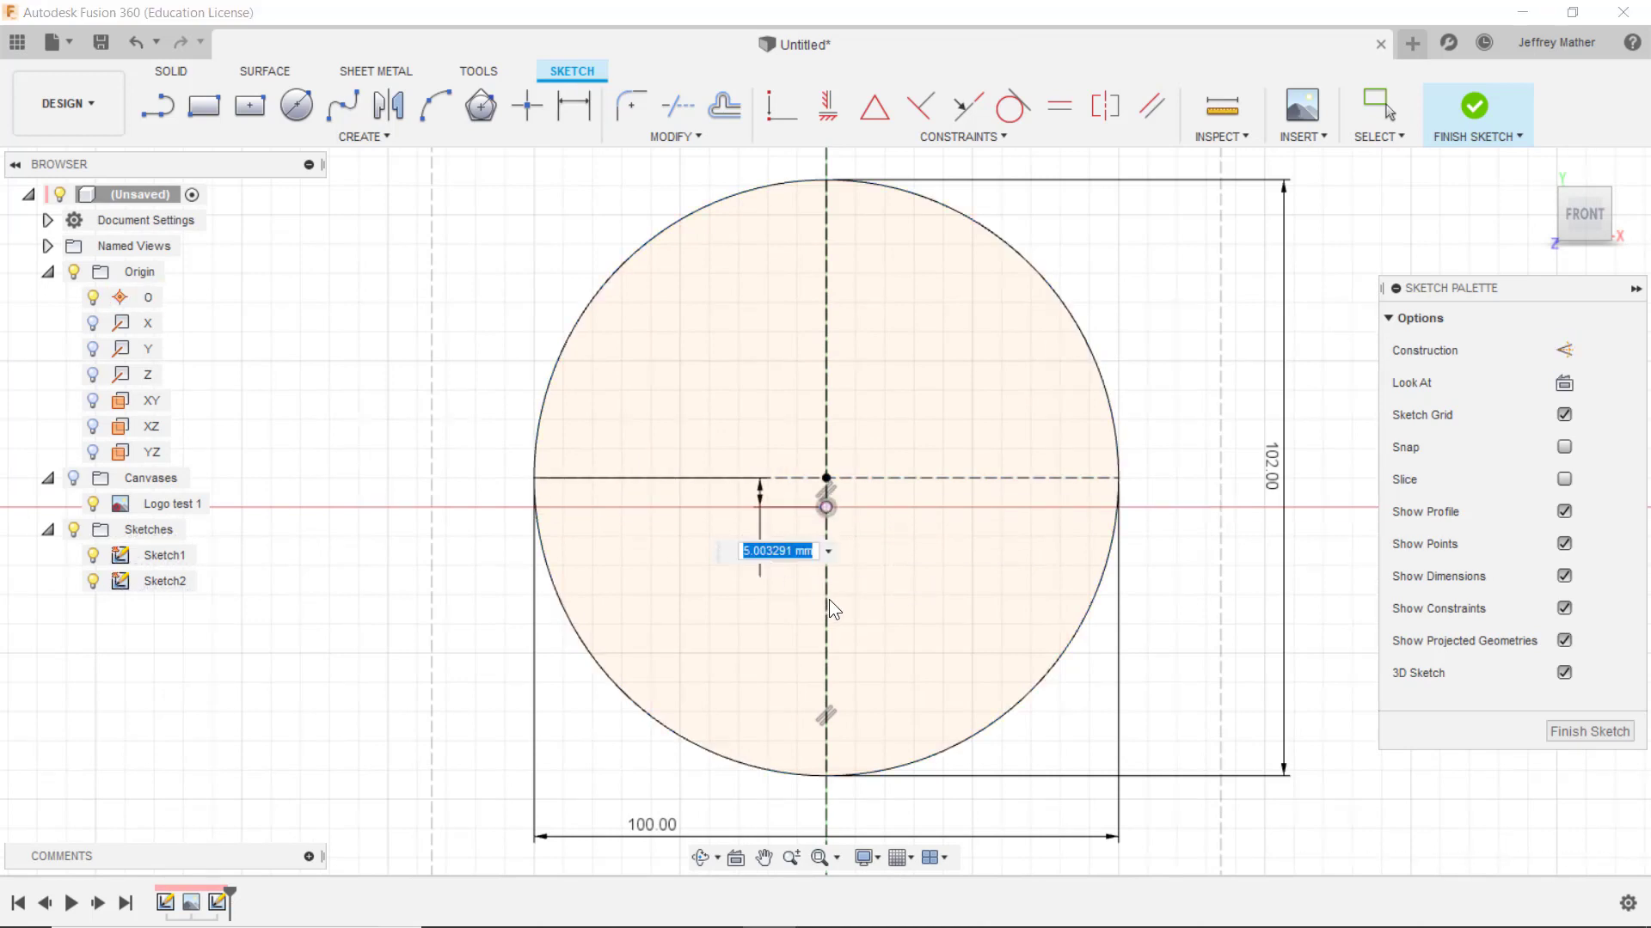
pyautogui.write('5')
pyautogui.press('Return')
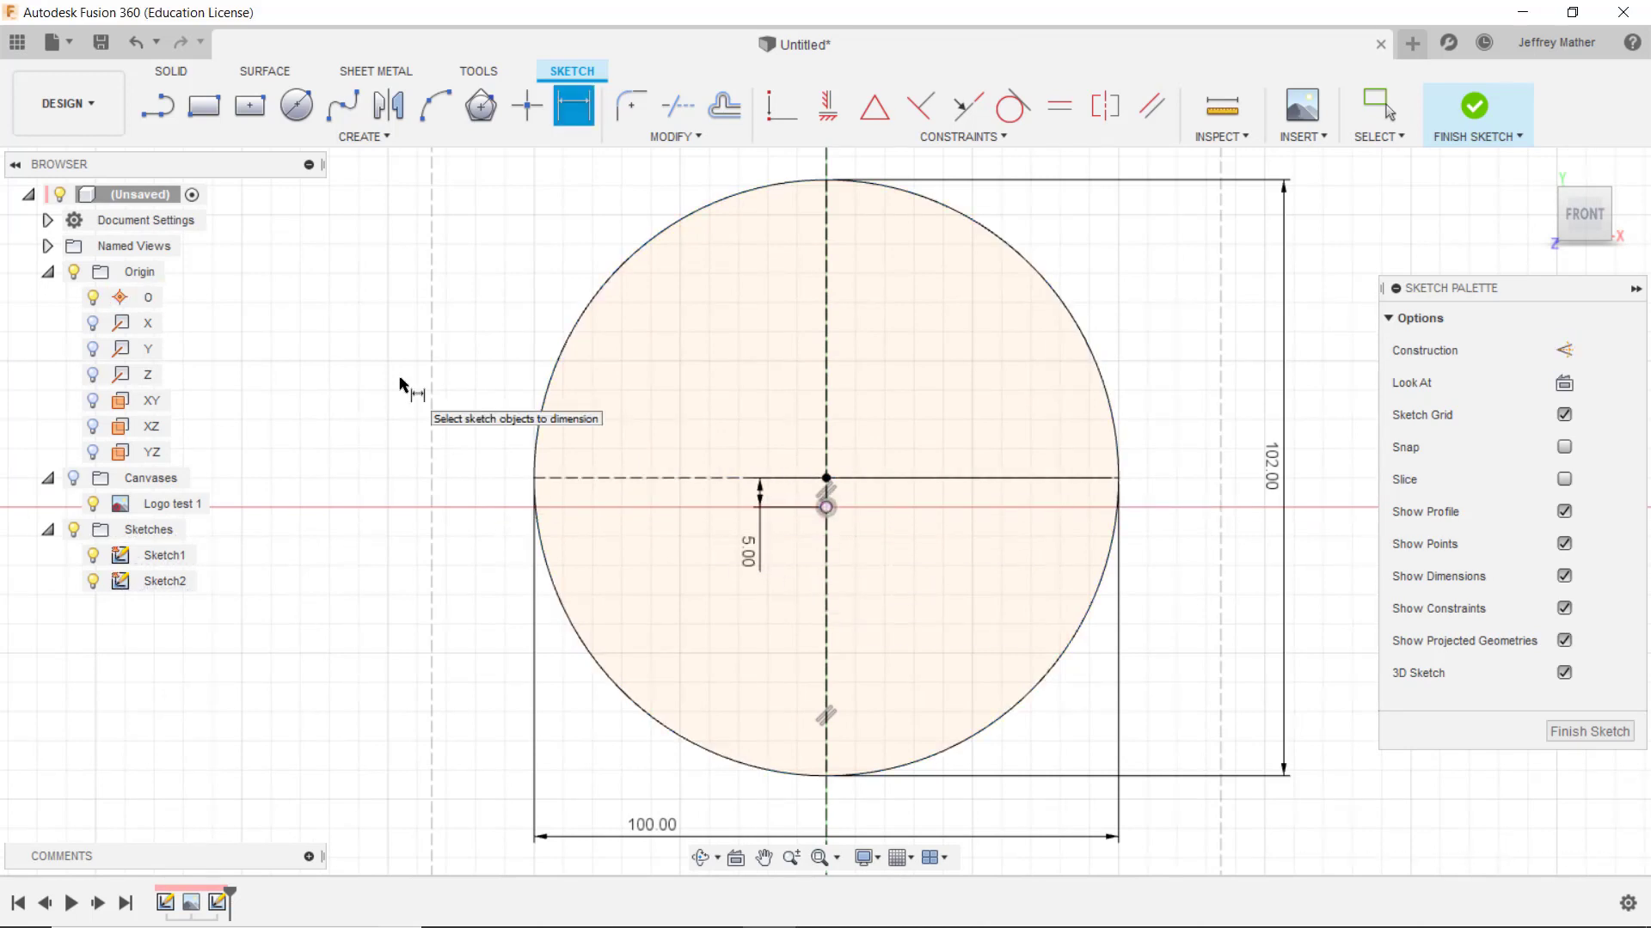
pyautogui.press('Escape')
pyautogui.scroll(-2, 401, 386)
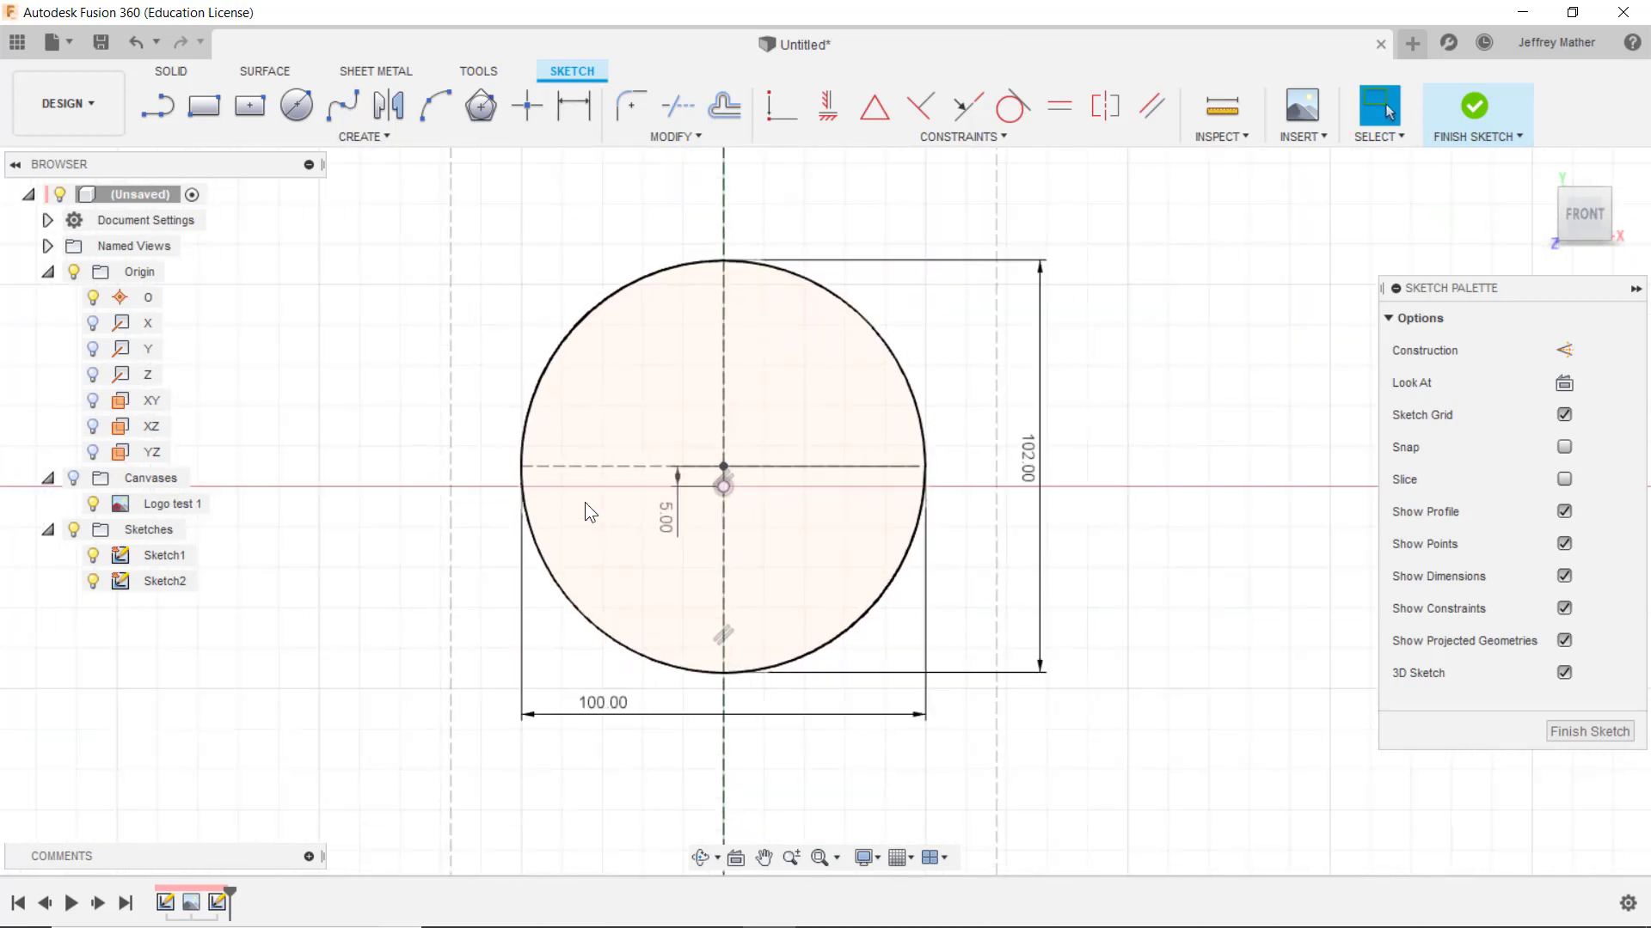
# Show the canvases again and finish the ellipse sketch
pyautogui.click(73, 478)
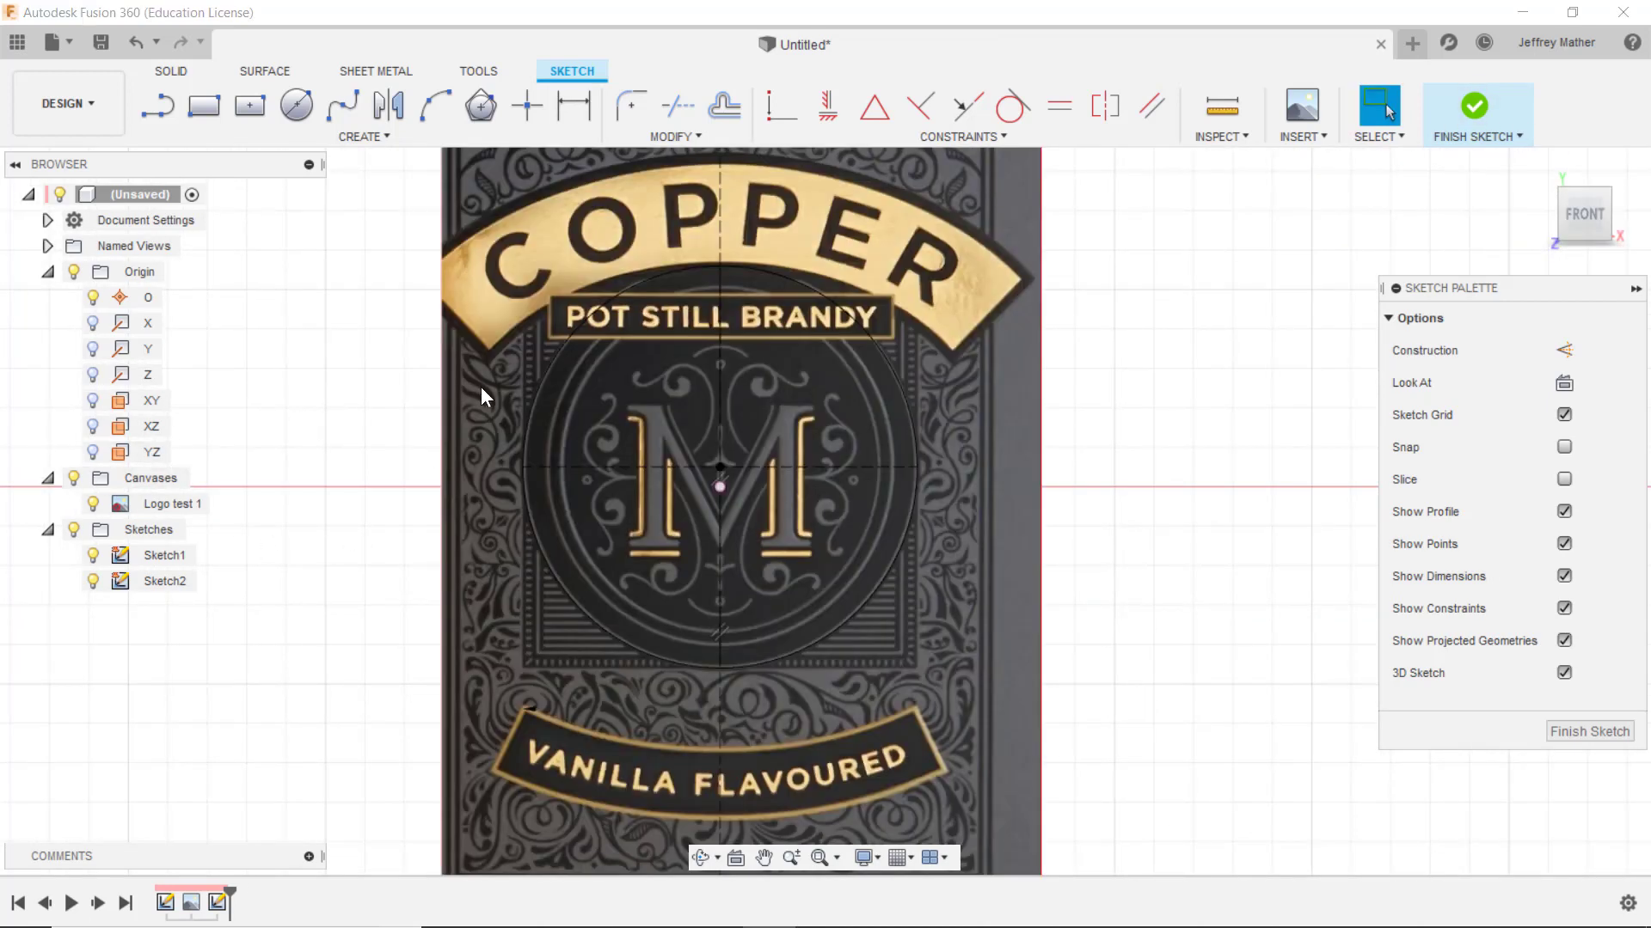
pyautogui.click(528, 477)
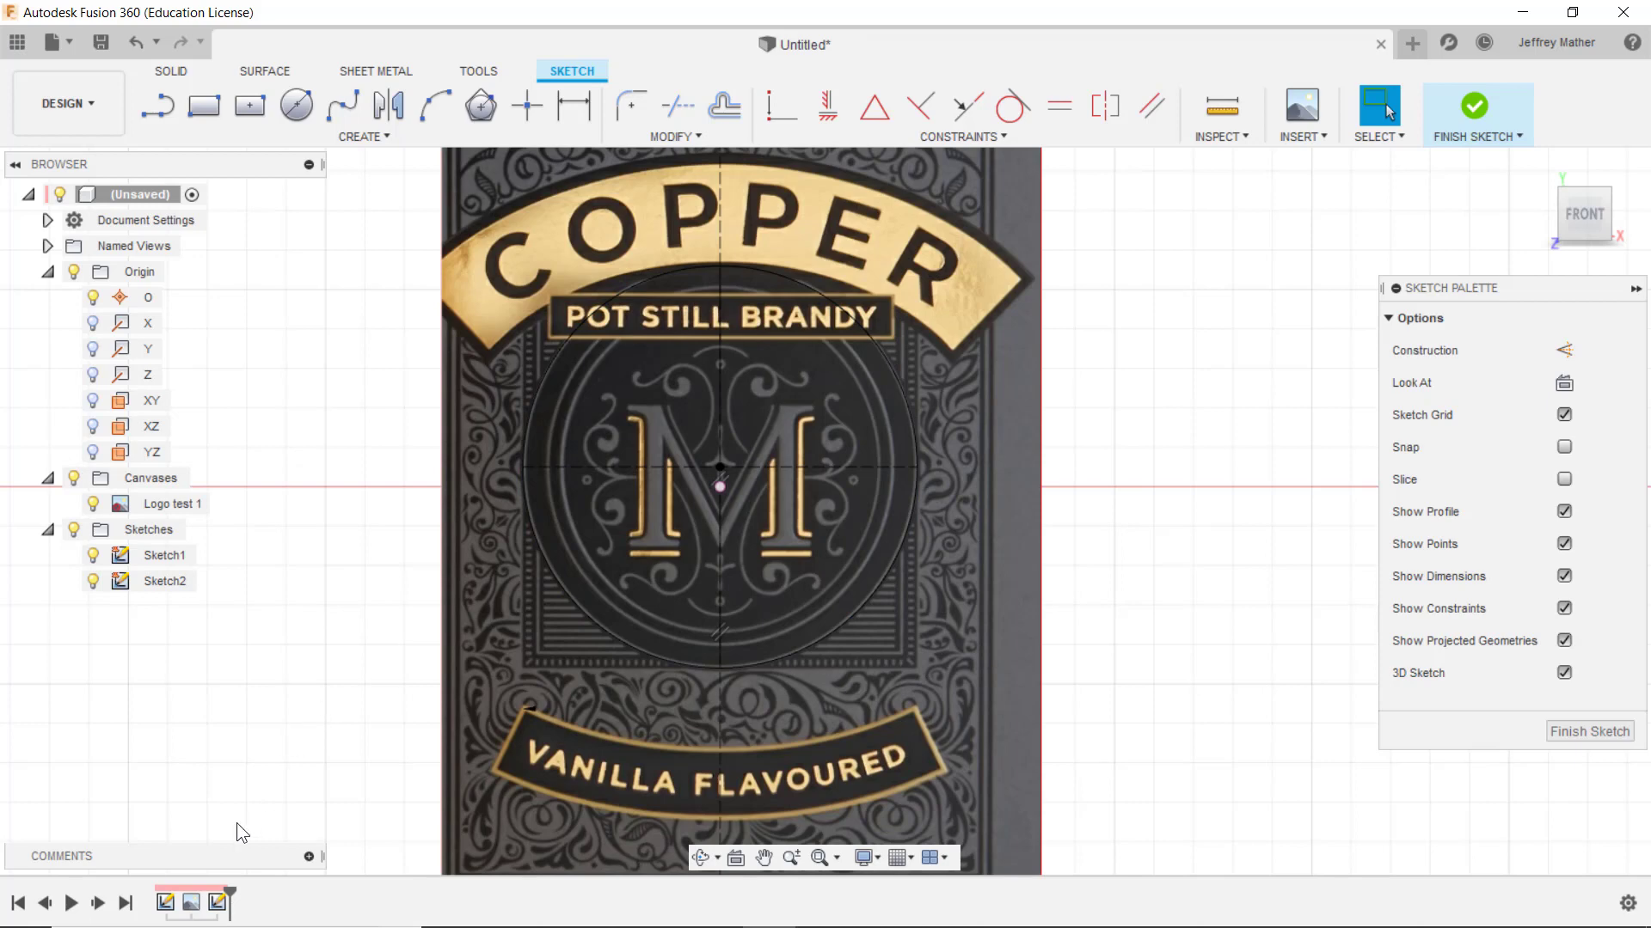
pyautogui.click(1472, 111)
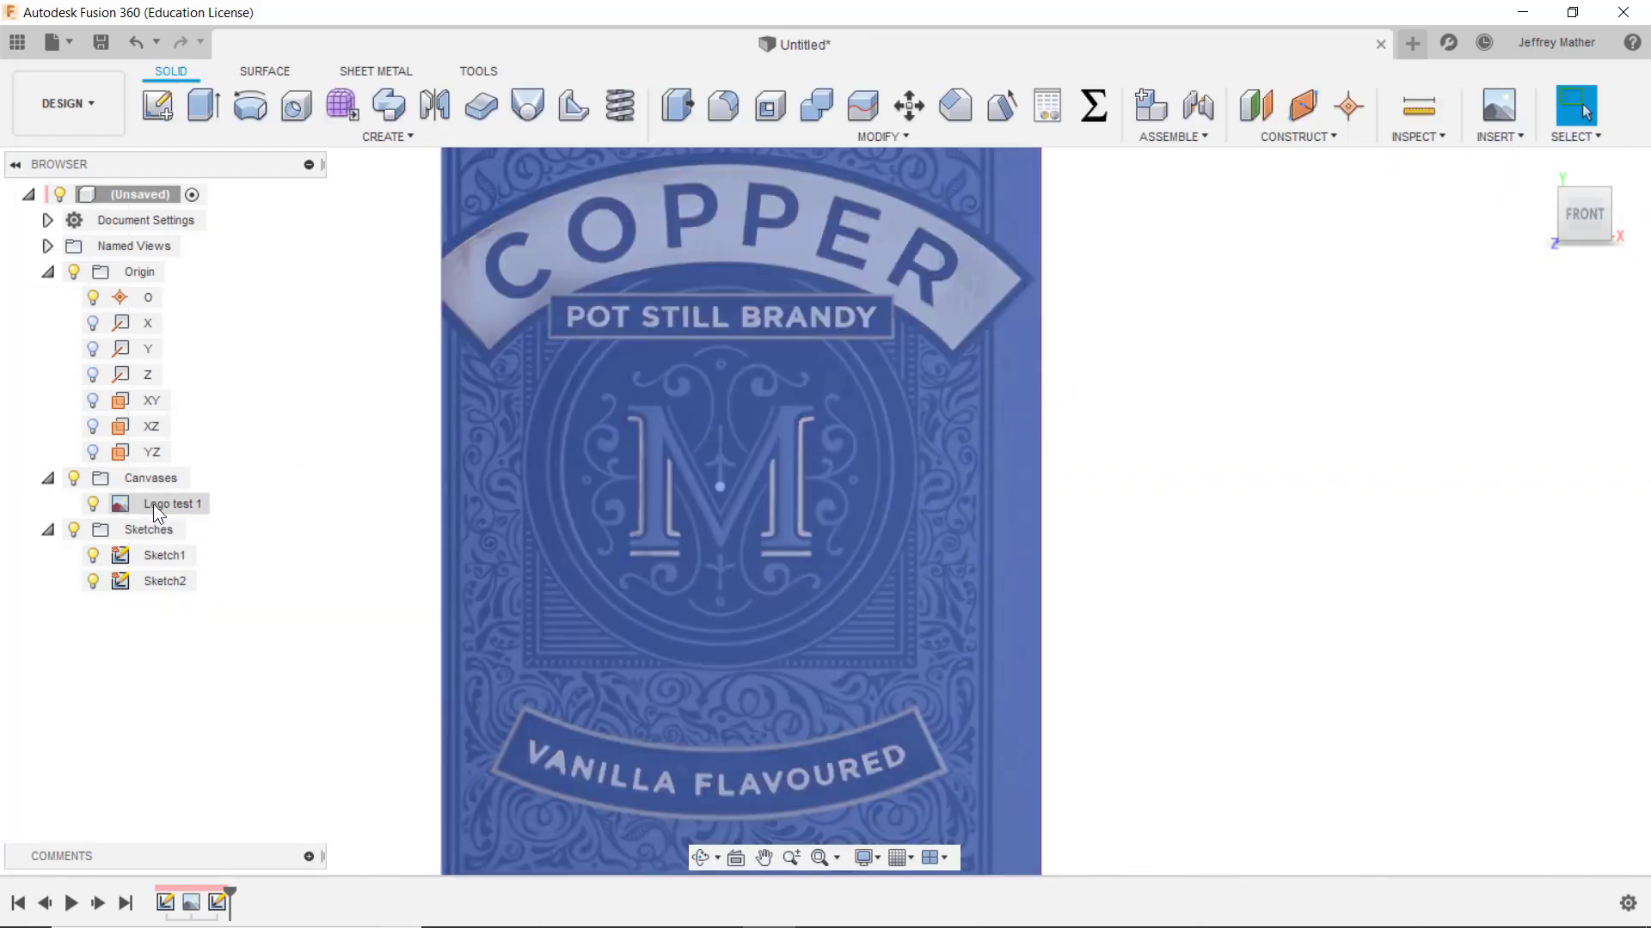
# Create another sketch on the XY plane and project the ellipse's vertical axis into it with the projection link on
pyautogui.rightClick(137, 402)
pyautogui.click(183, 442)
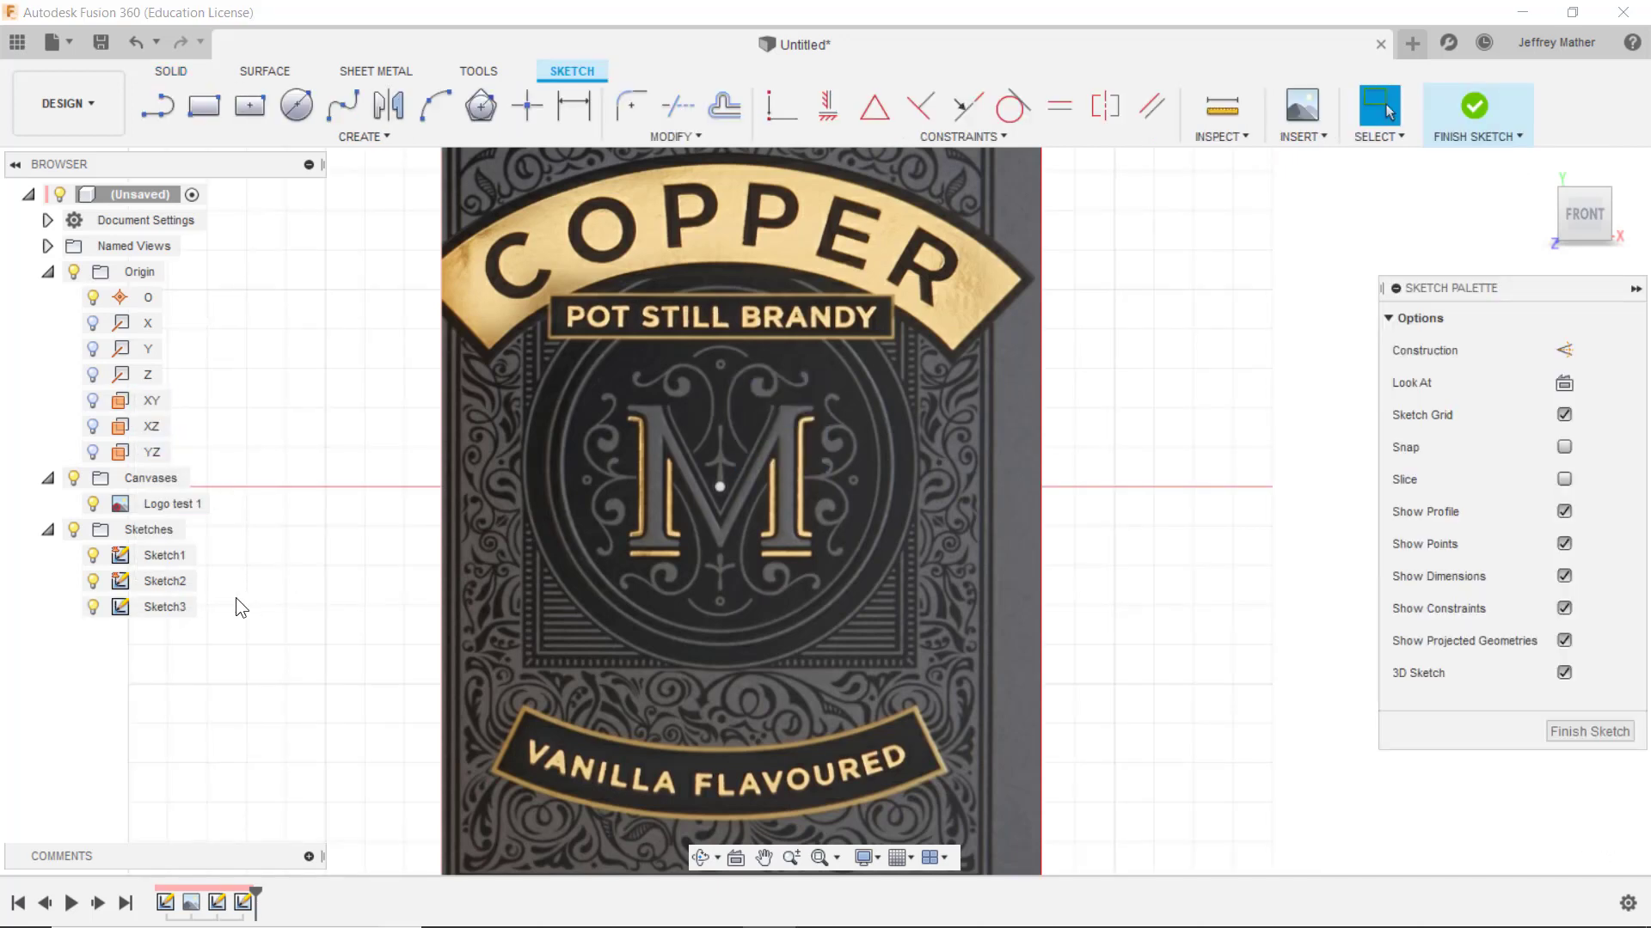
pyautogui.press('p')
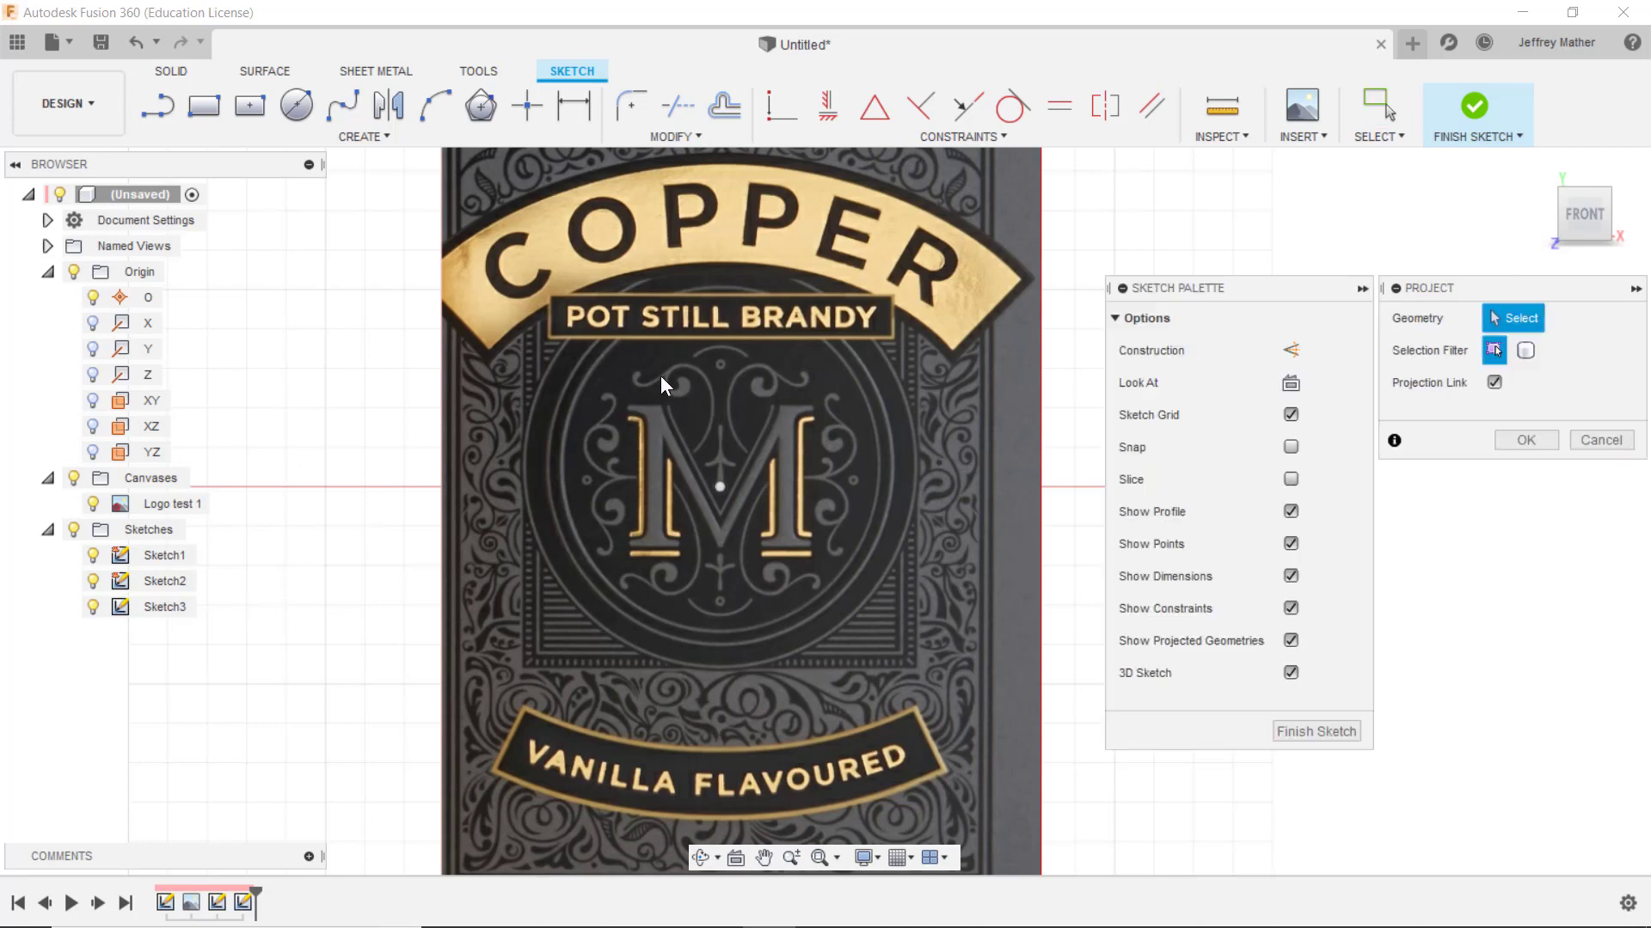
pyautogui.click(720, 405)
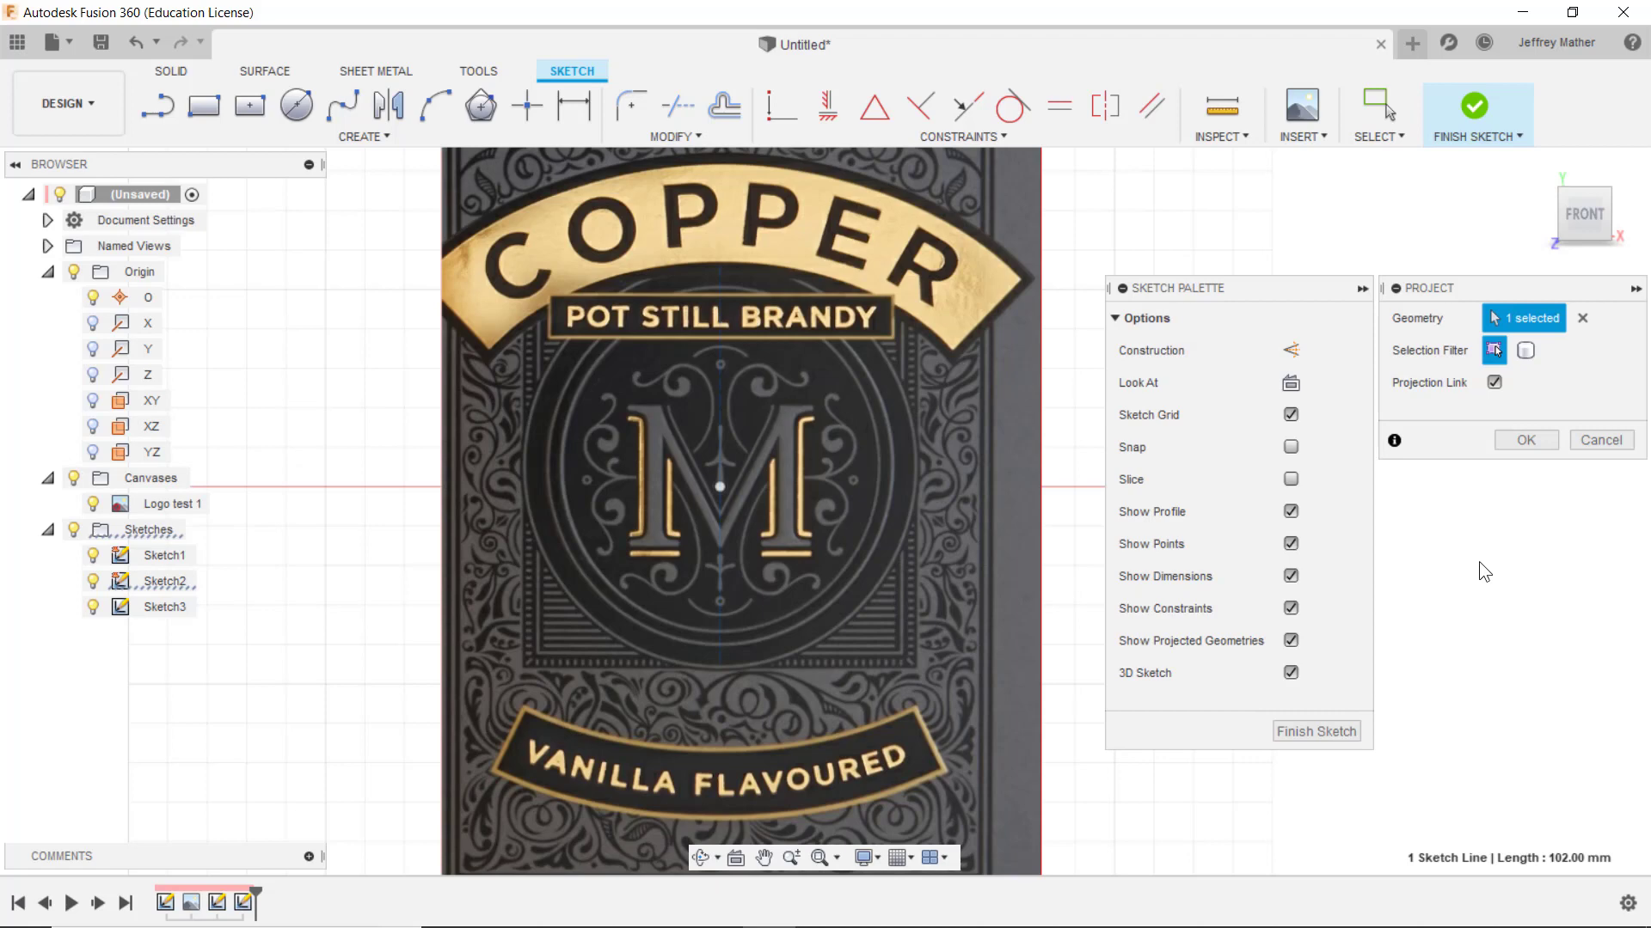
pyautogui.click(1526, 440)
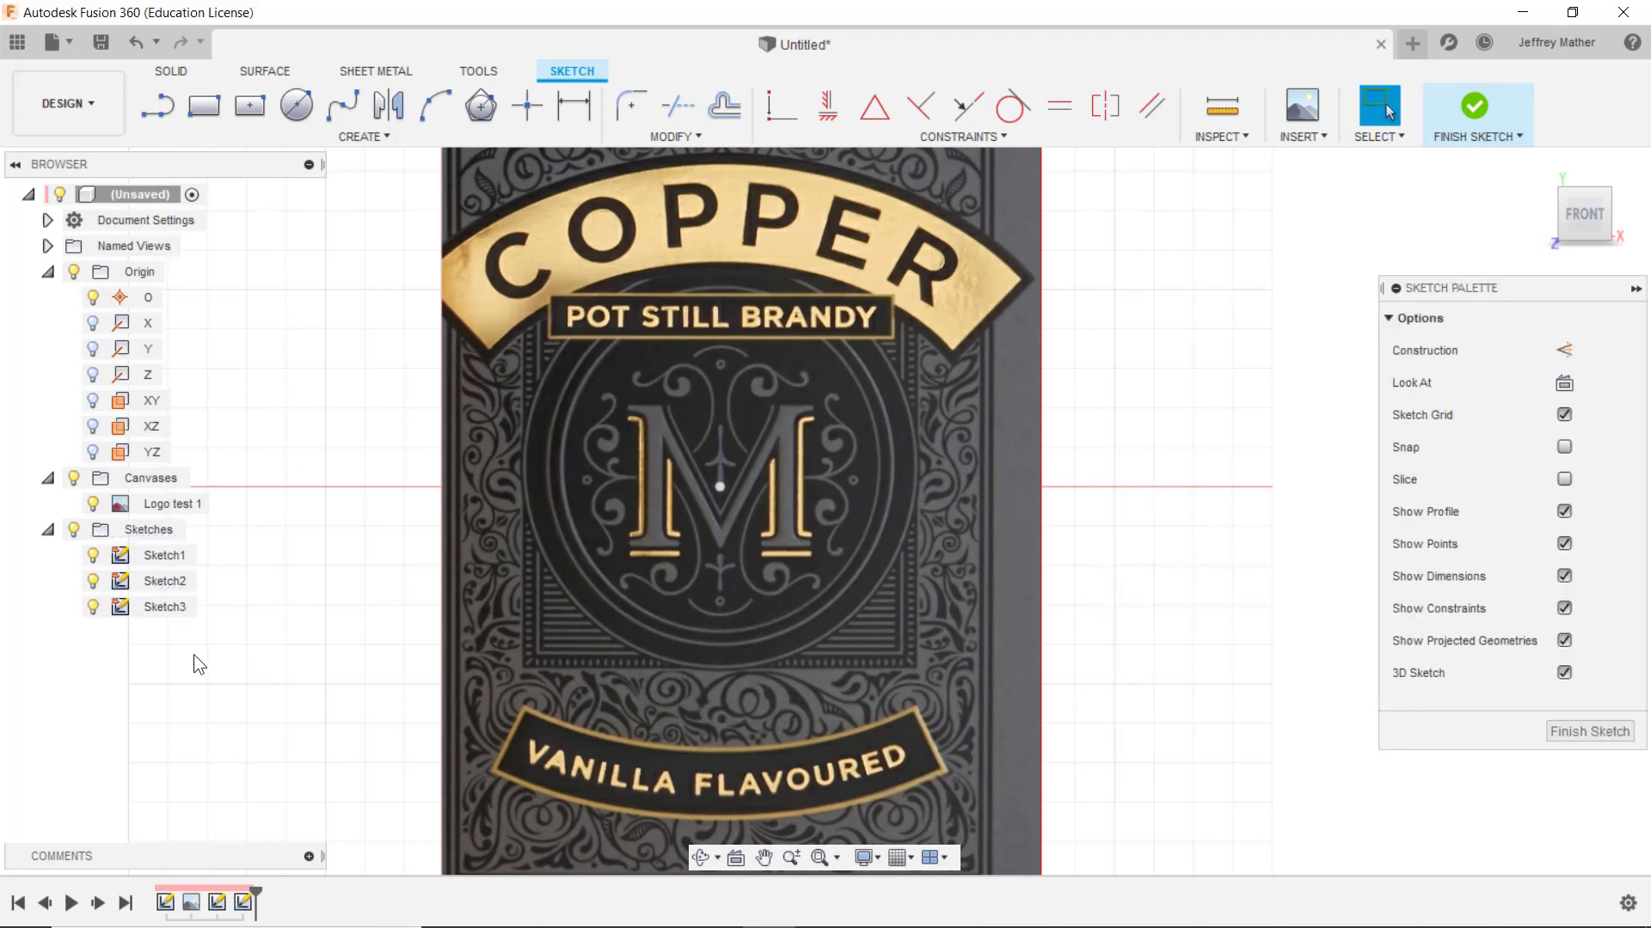
# Hide the canvases and convert the projected vertical axis to construction geometry
pyautogui.click(74, 479)
pyautogui.click(74, 479)
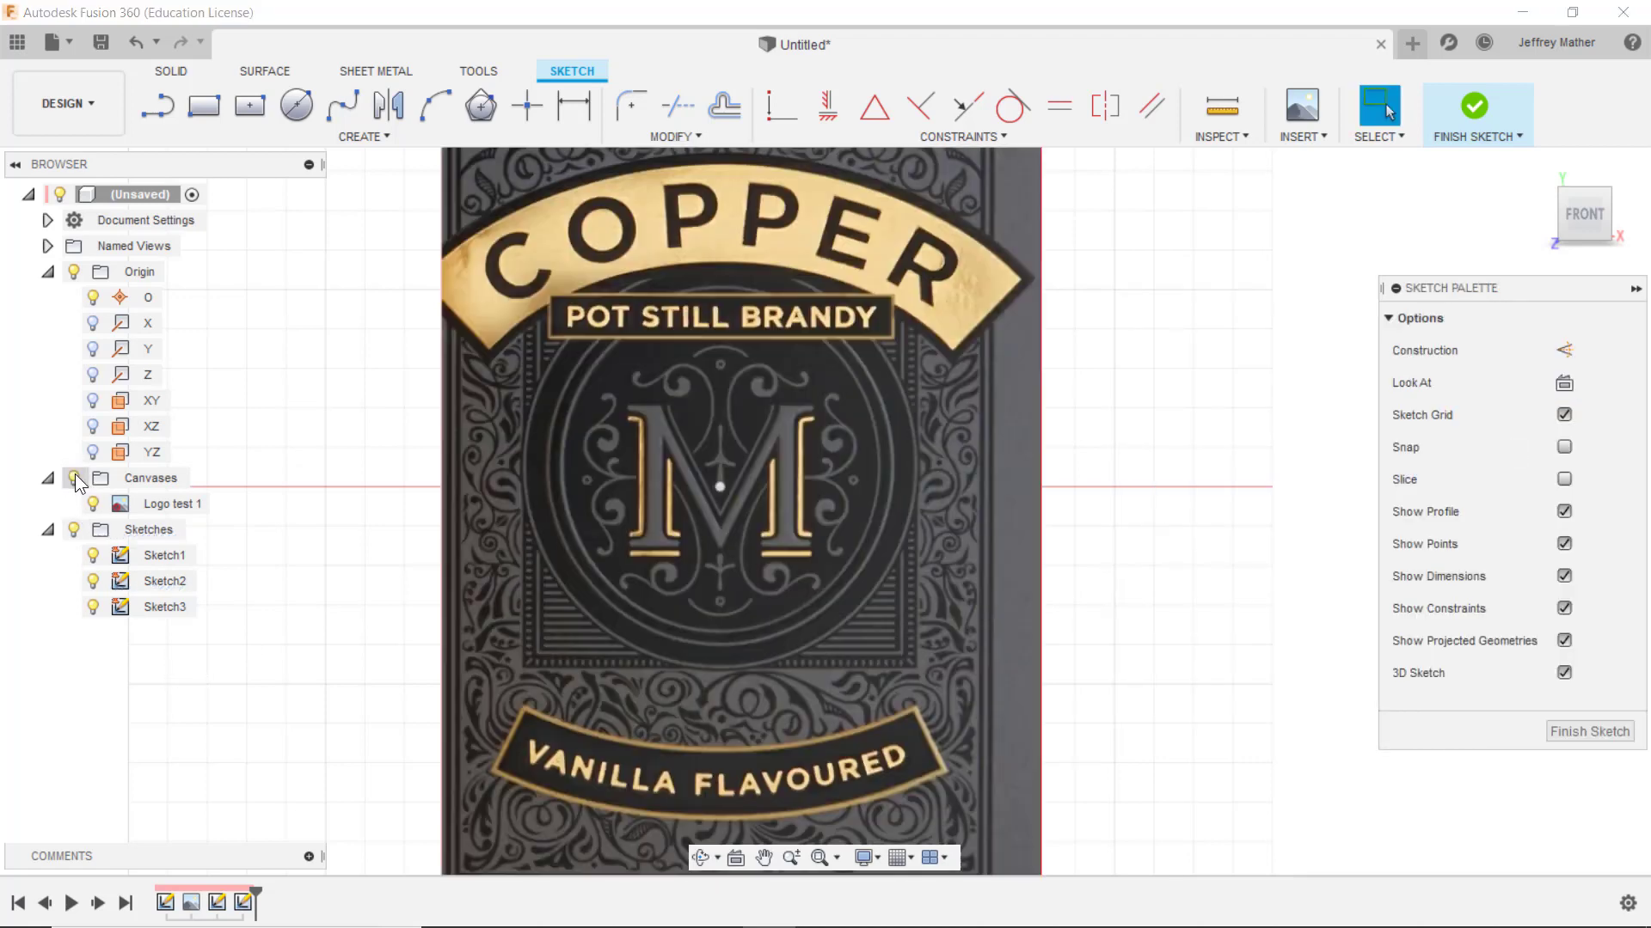
pyautogui.click(74, 479)
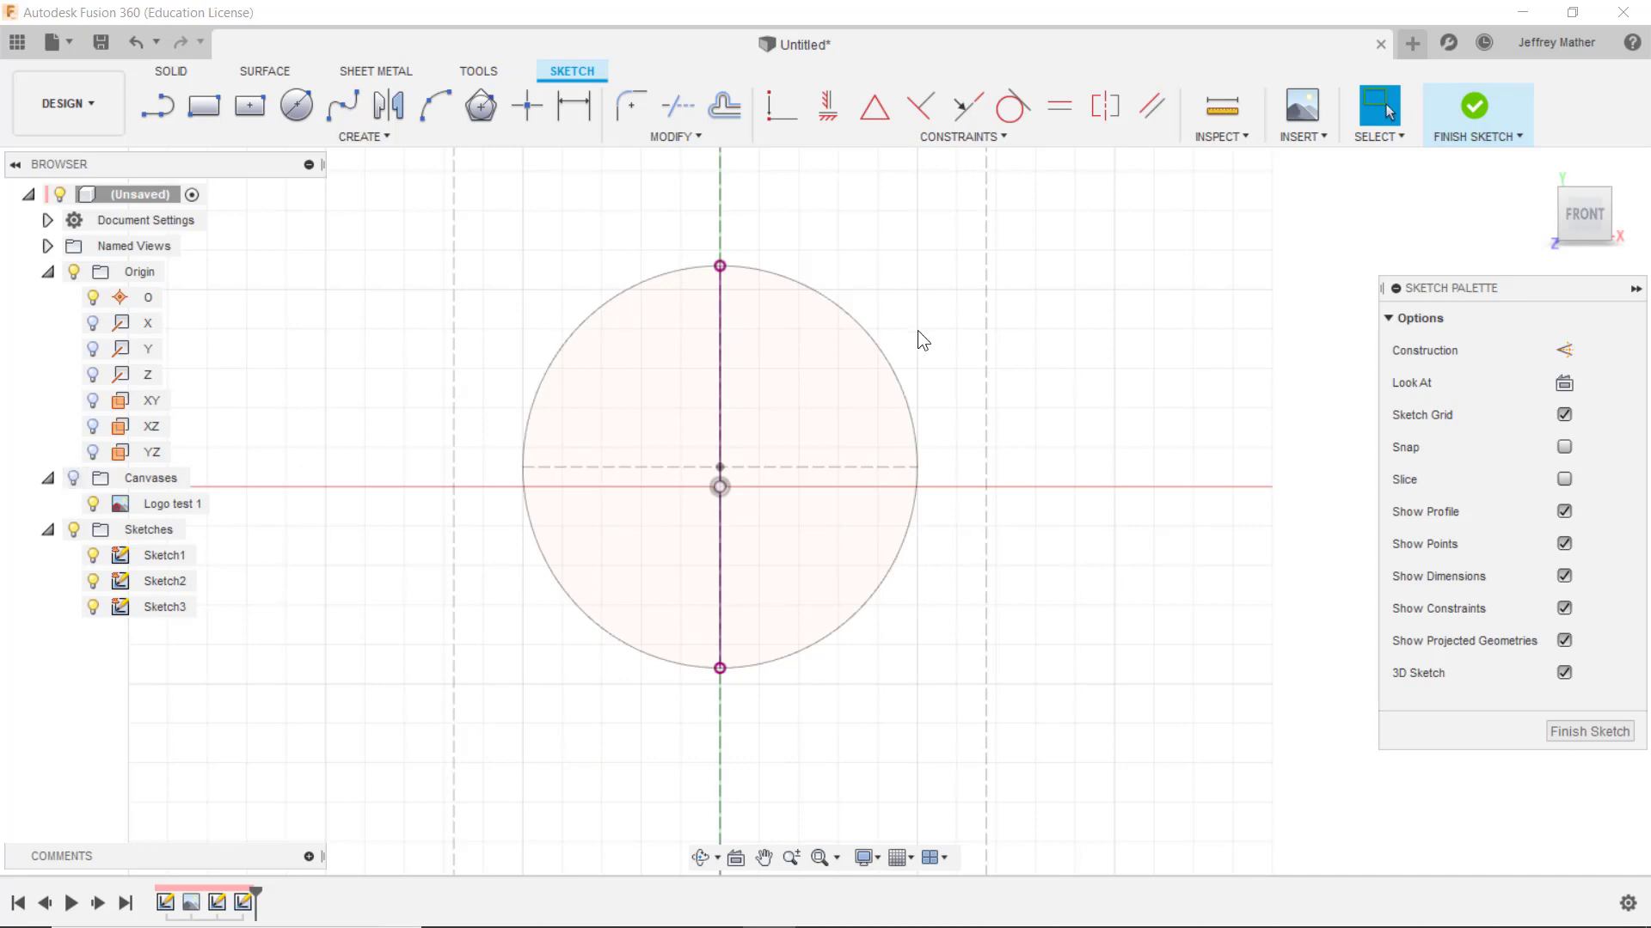
pyautogui.moveTo(807, 425); pyautogui.dragTo(690, 356)
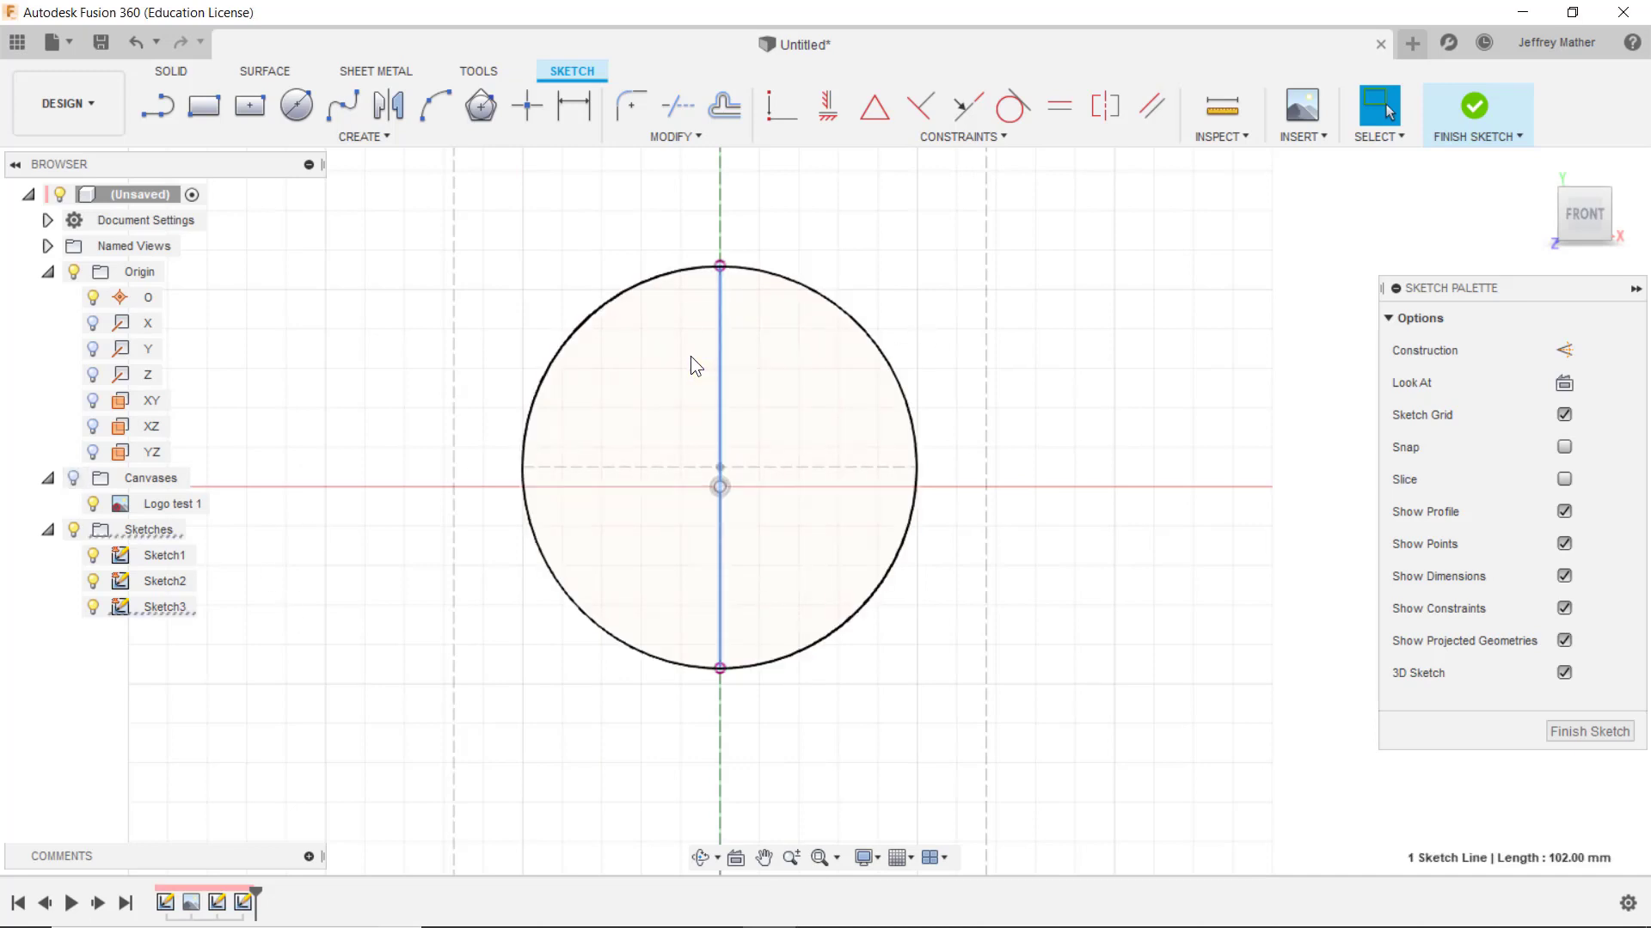
pyautogui.rightClick(575, 233)
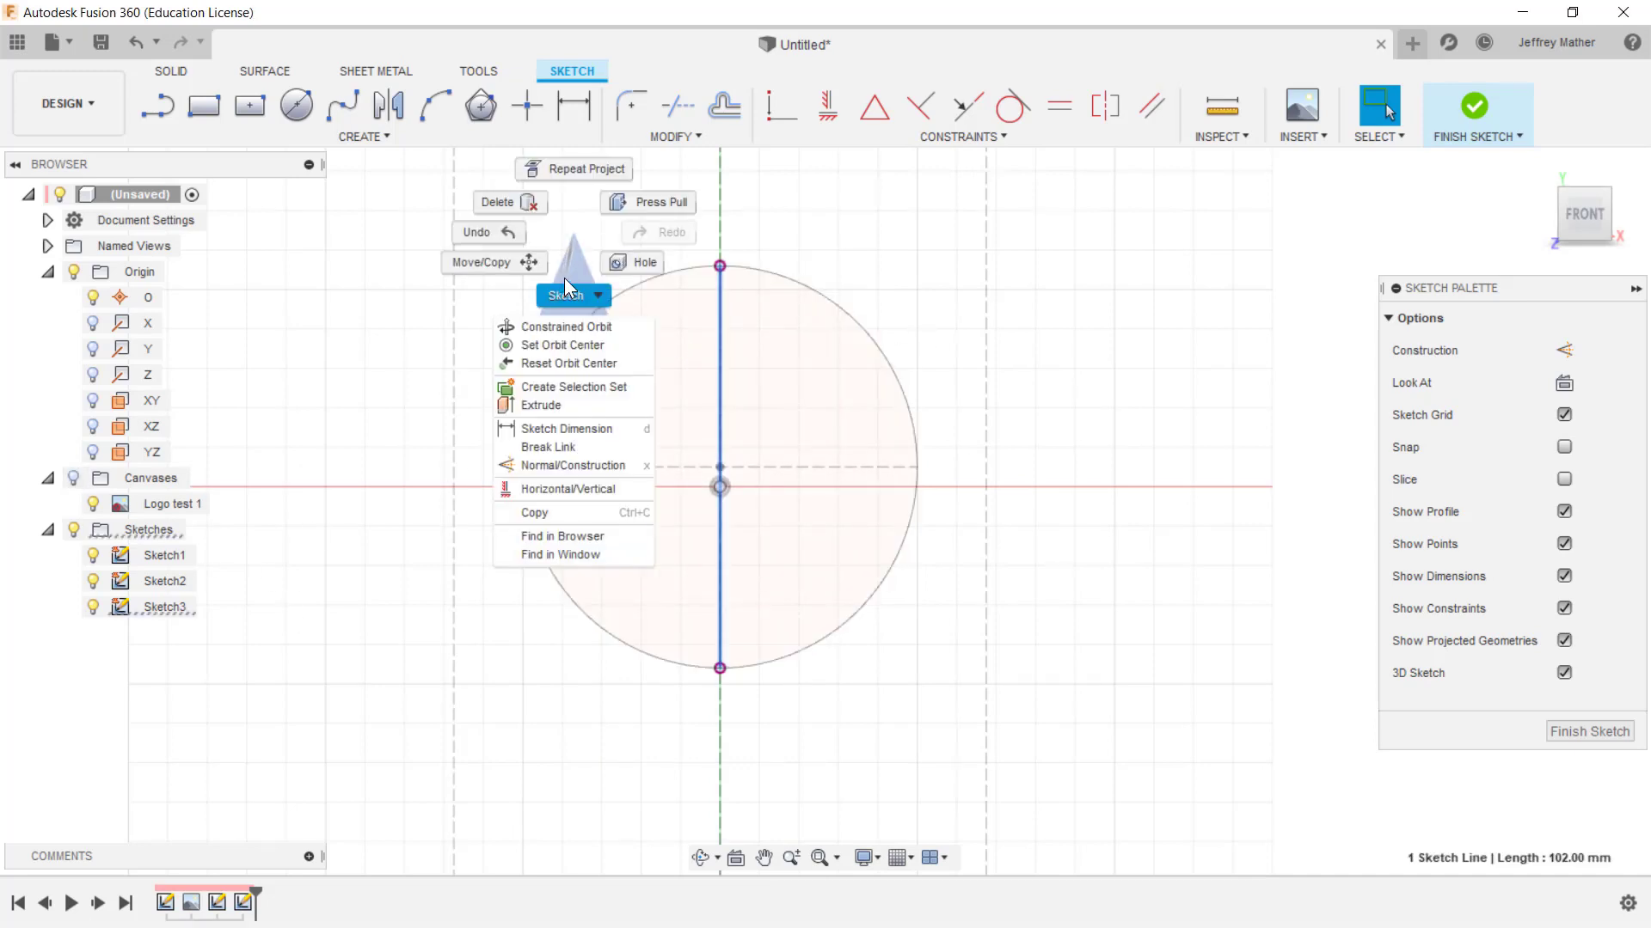
pyautogui.click(524, 468)
pyautogui.click(397, 505)
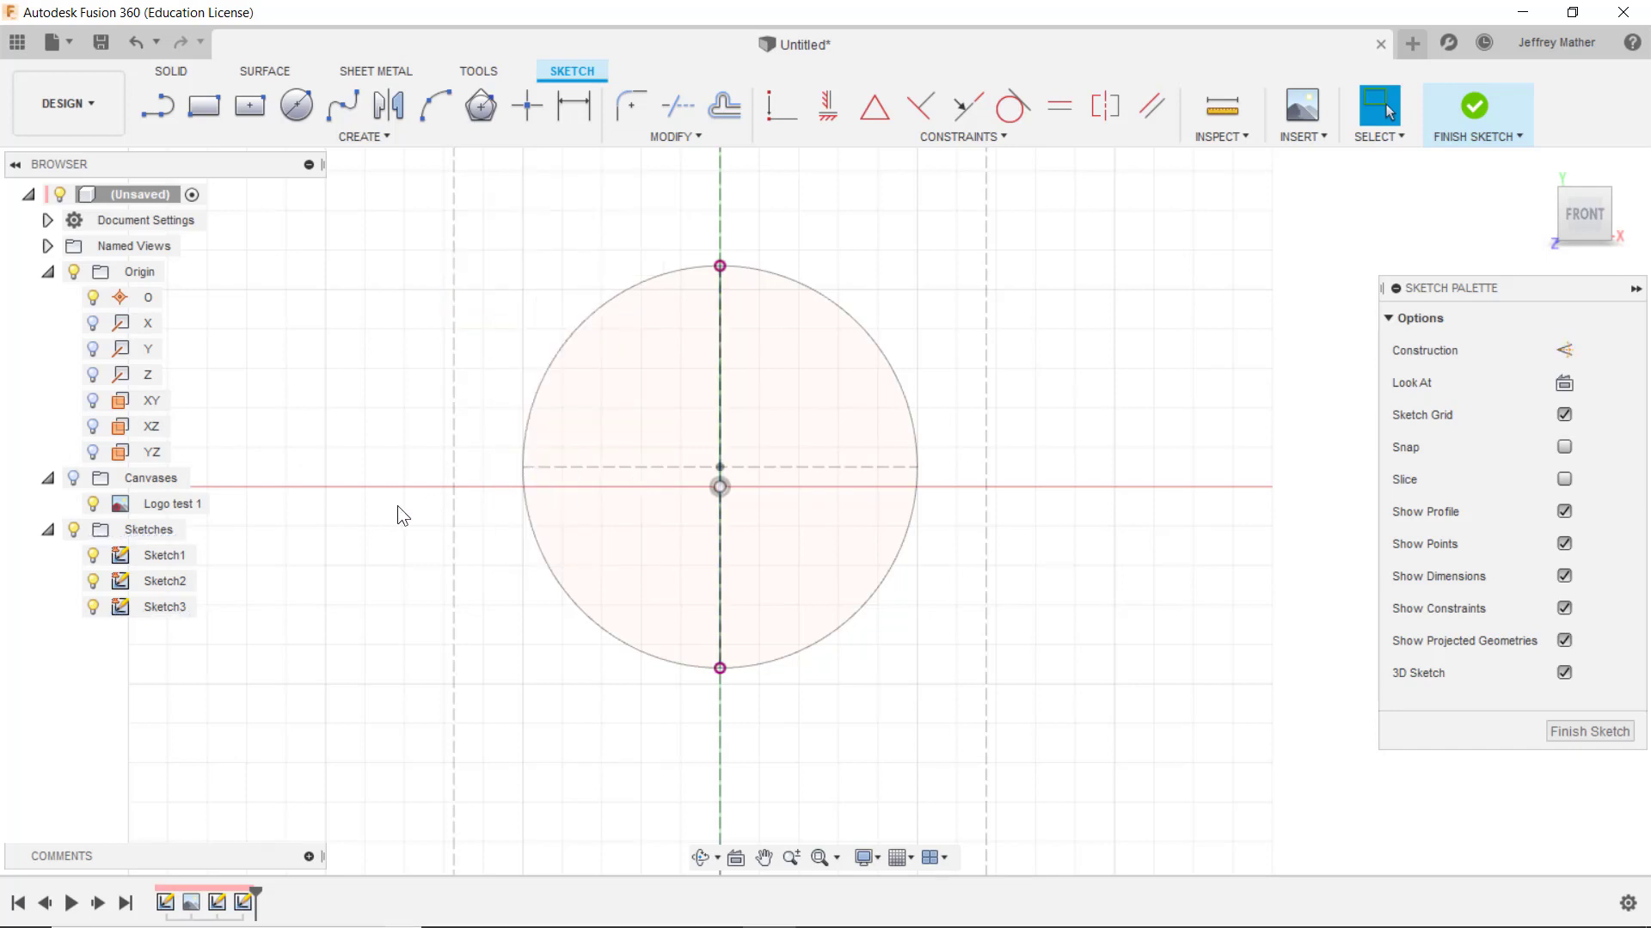
pyautogui.scroll(-3, 550, 688)
pyautogui.scroll(1, 404, 670)
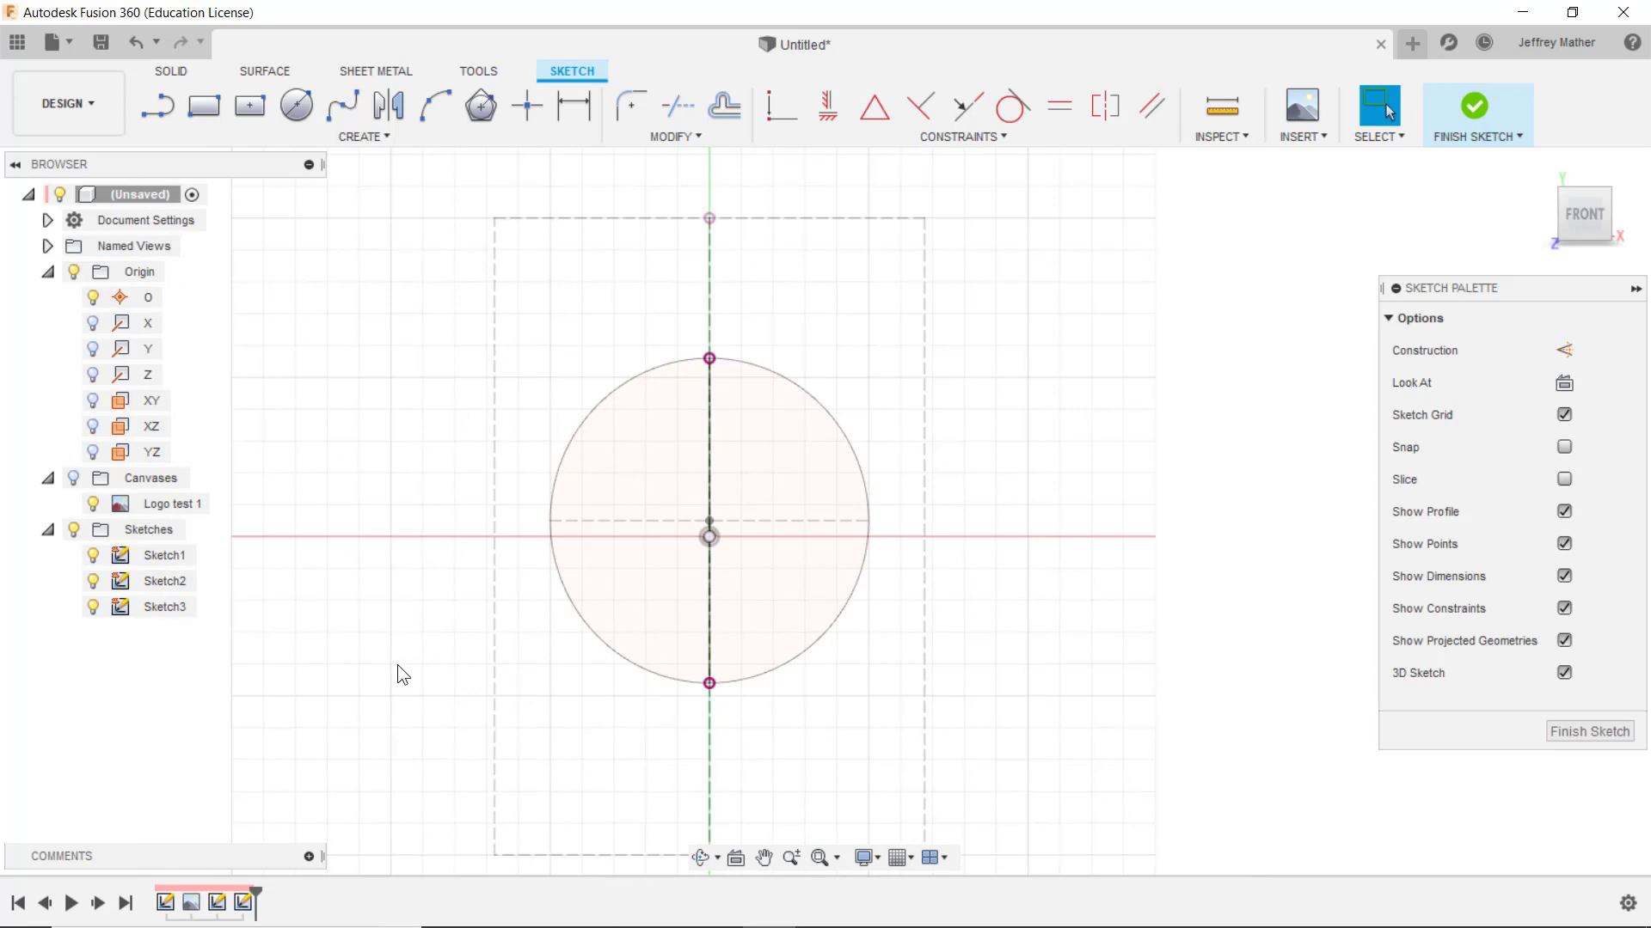
pyautogui.scroll(1, 398, 666)
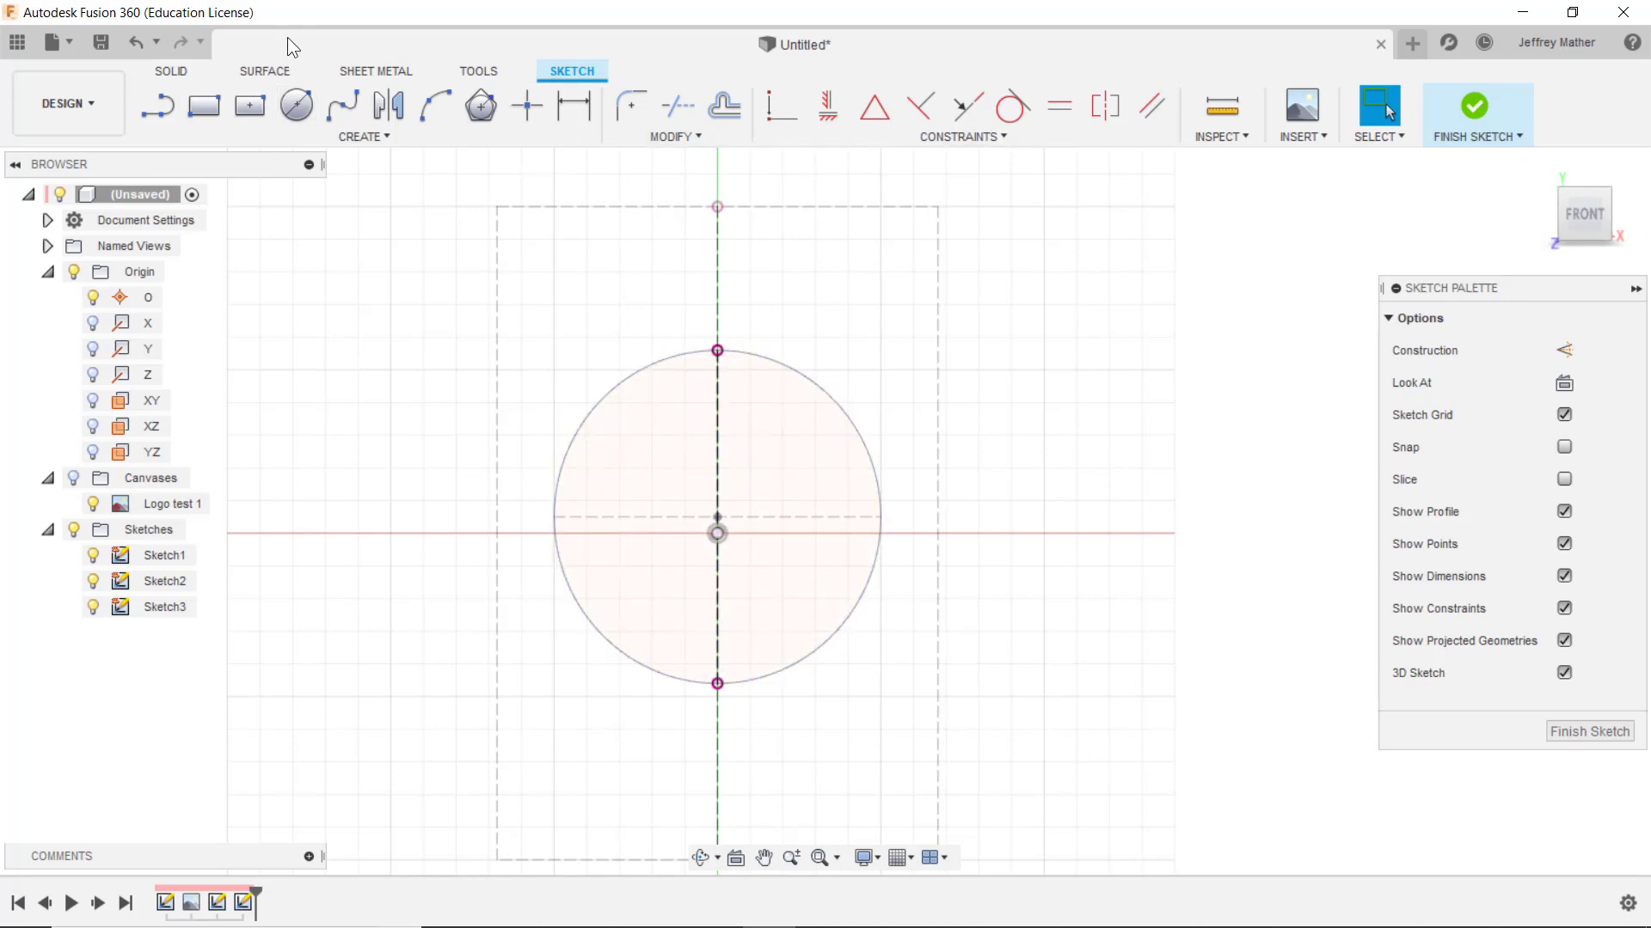
# Undo the construction conversion, the axis projection and the creation of the third sketch
pyautogui.click(135, 43)
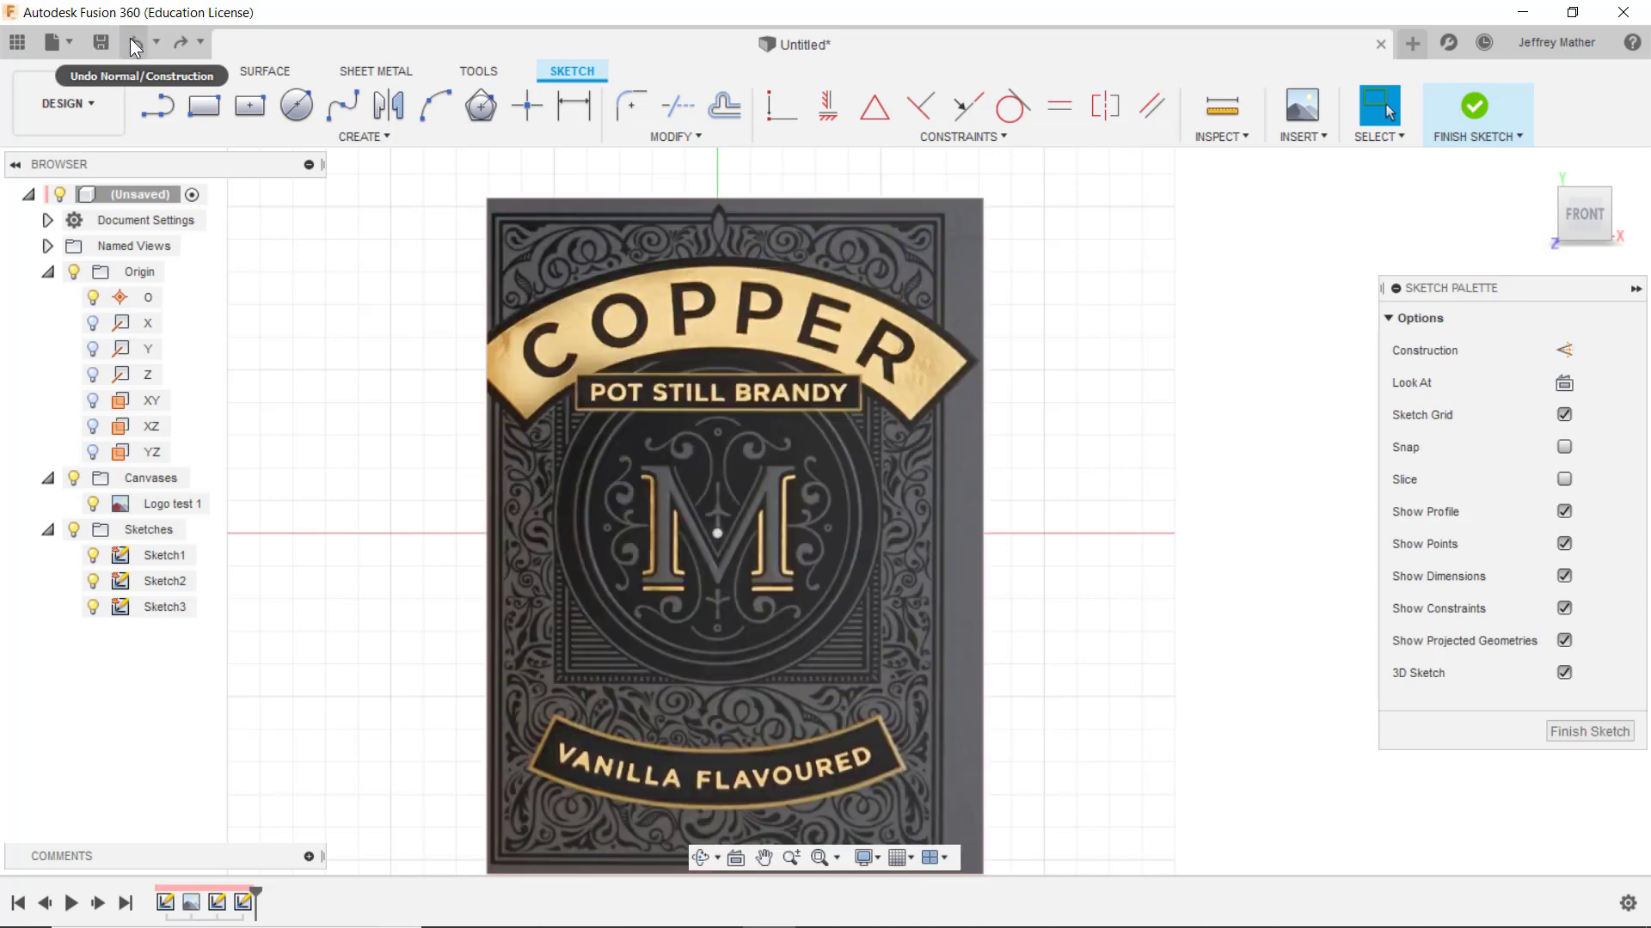
pyautogui.click(135, 43)
pyautogui.click(135, 43)
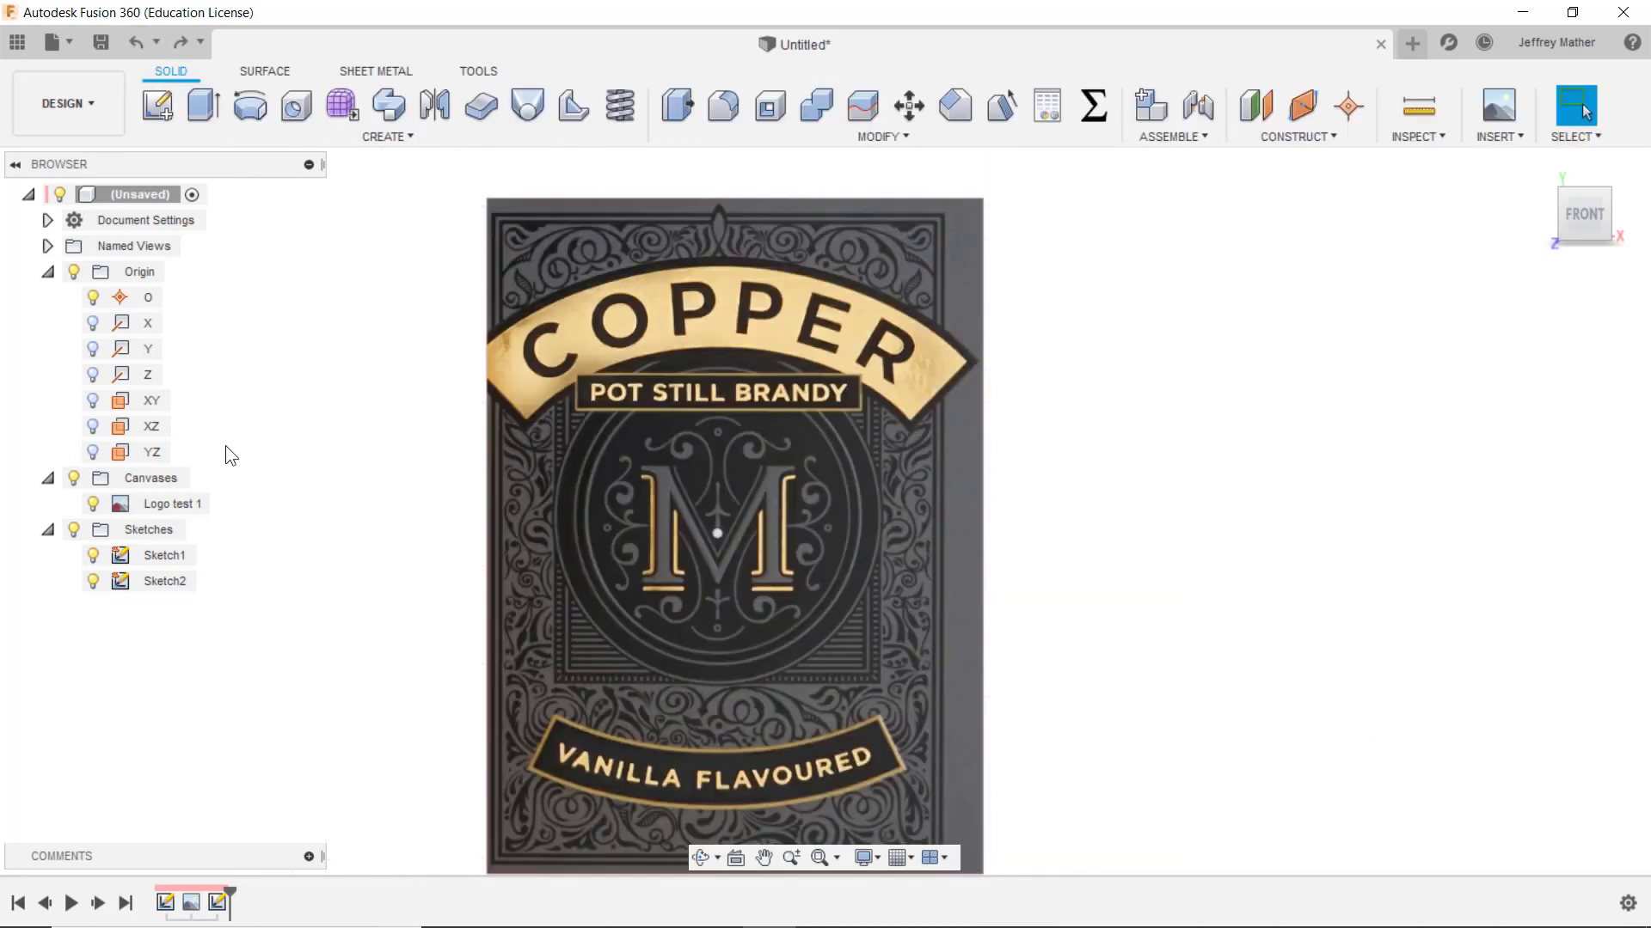
# Hide the ellipse sketch and the canvases, leaving only the reference rectangle sketch displayed
pyautogui.click(107, 504)
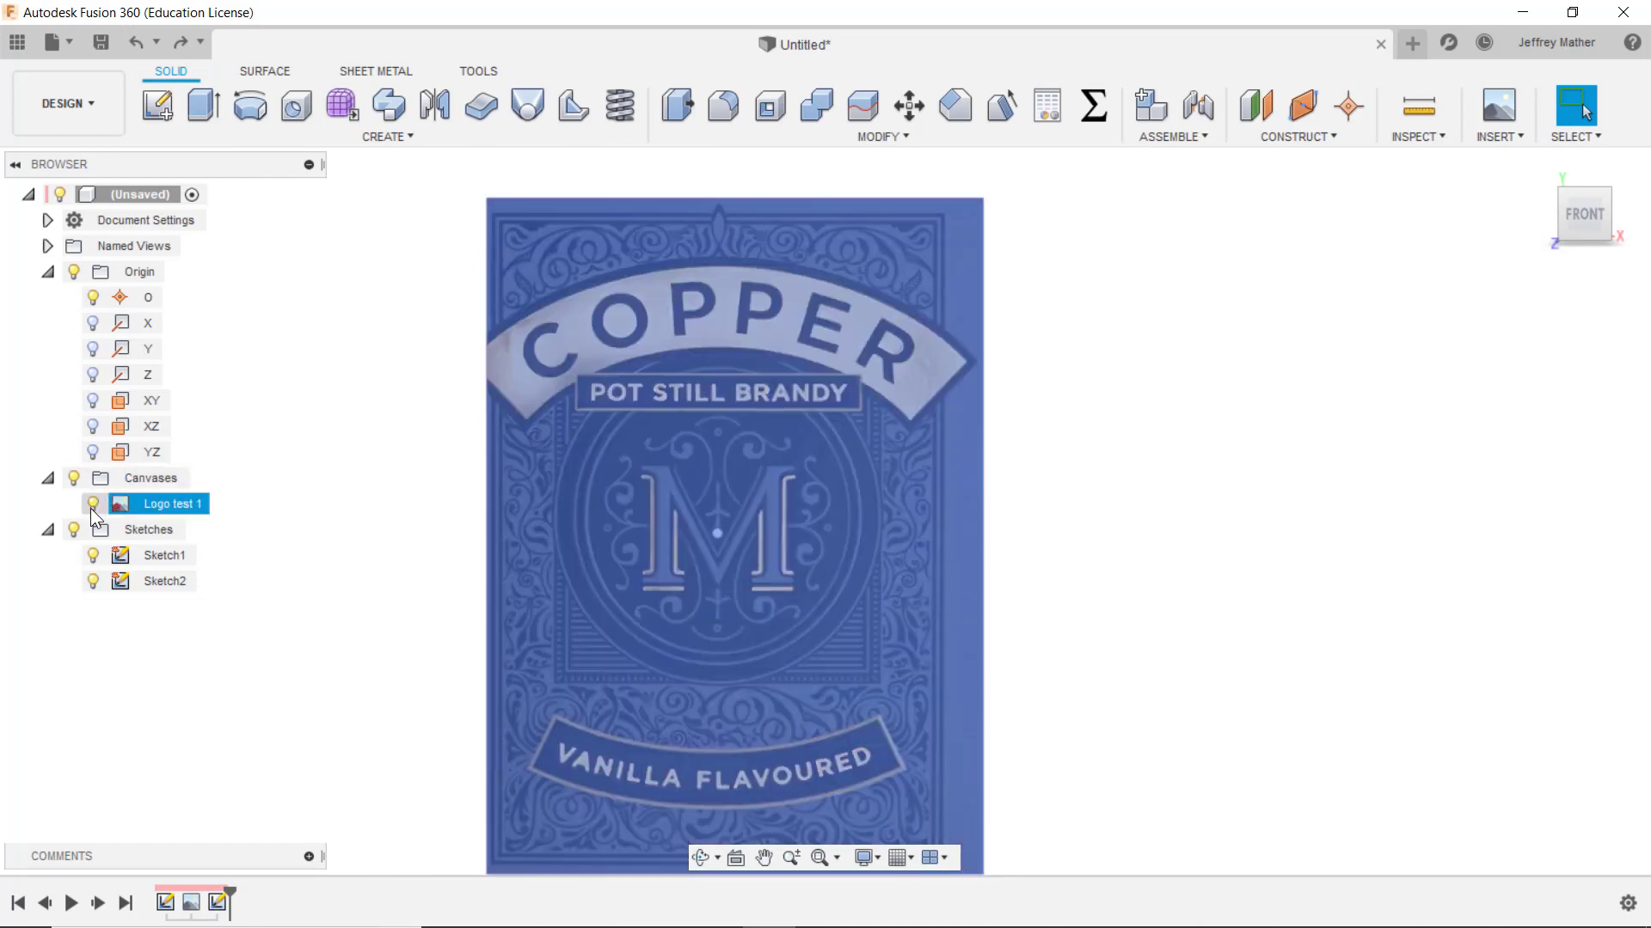
pyautogui.click(101, 581)
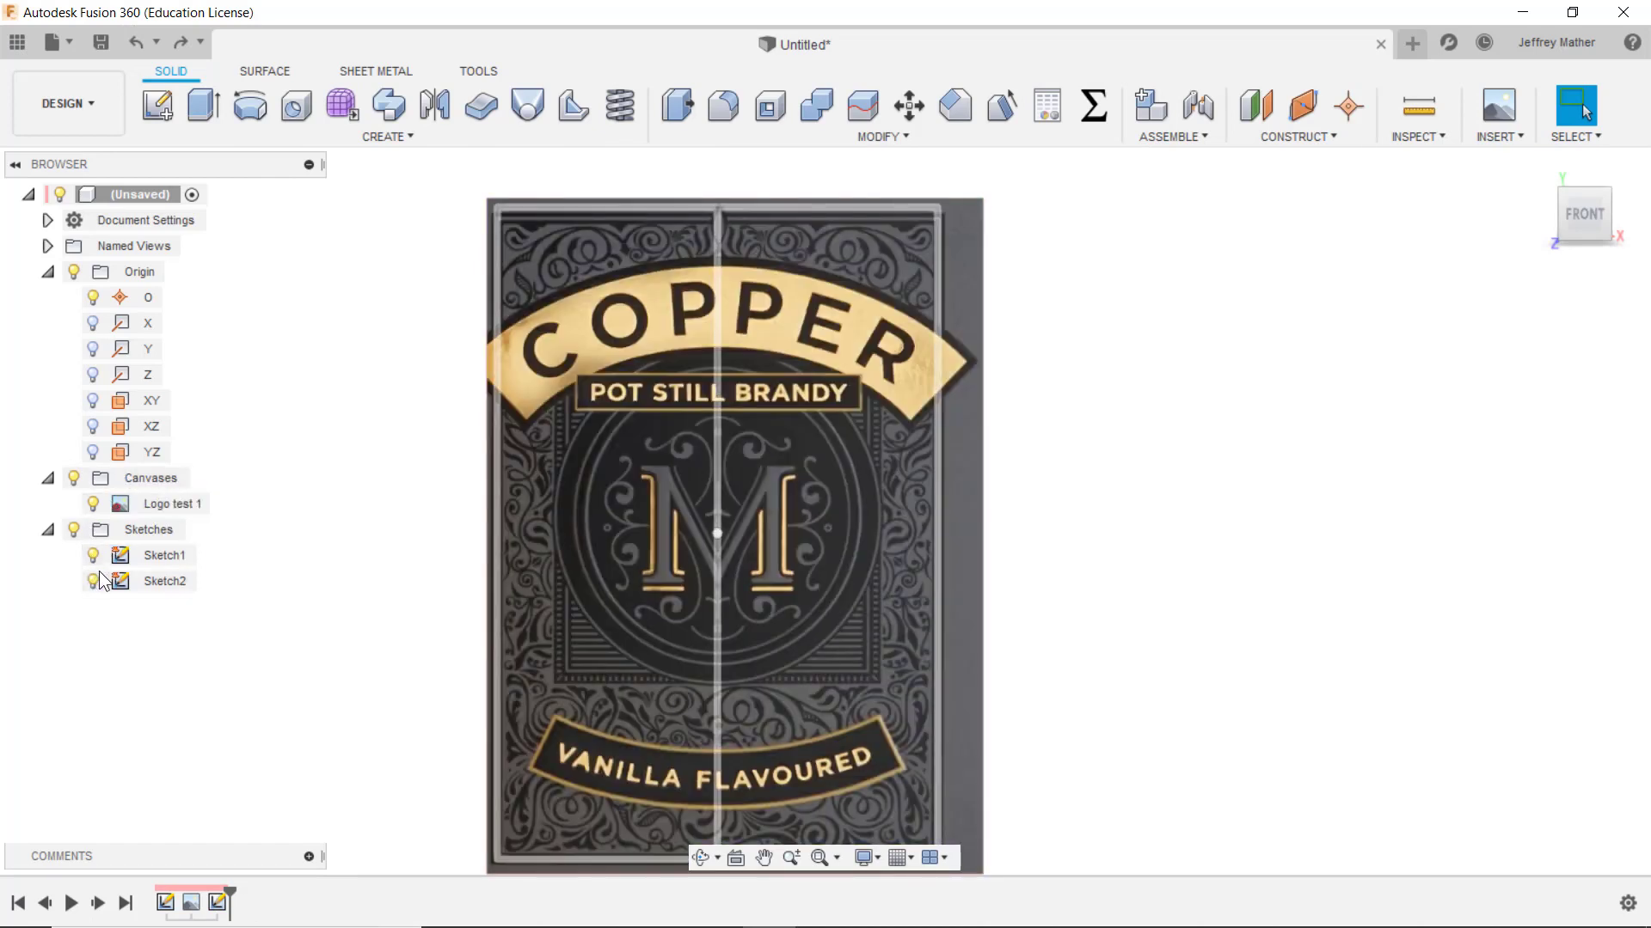
pyautogui.click(91, 582)
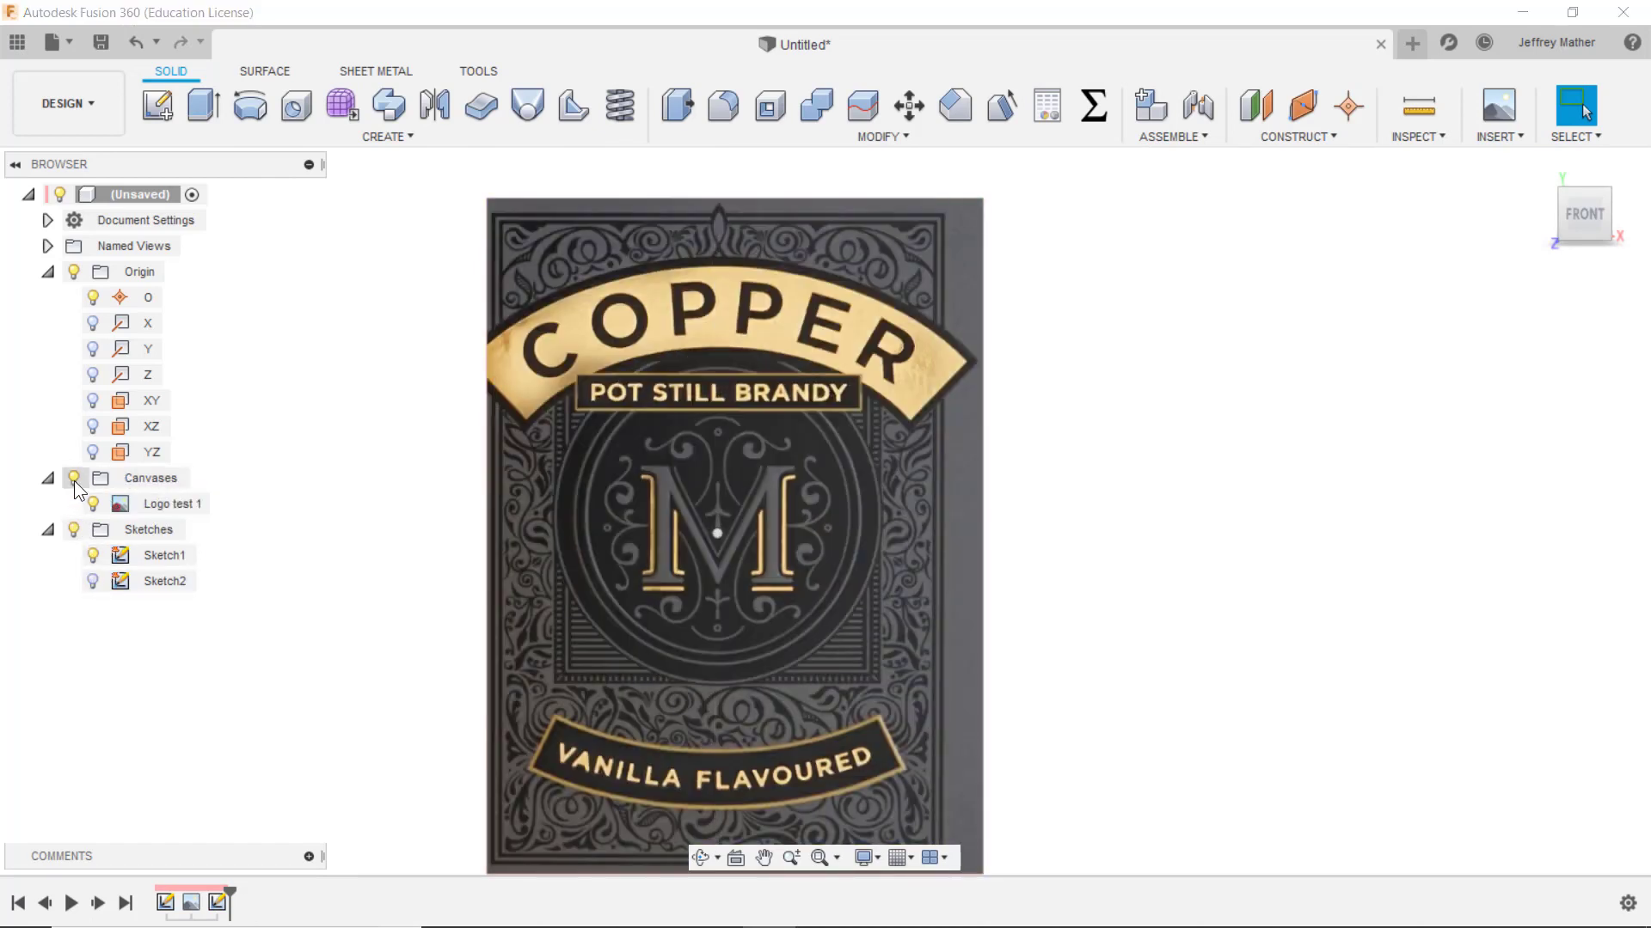
pyautogui.click(74, 479)
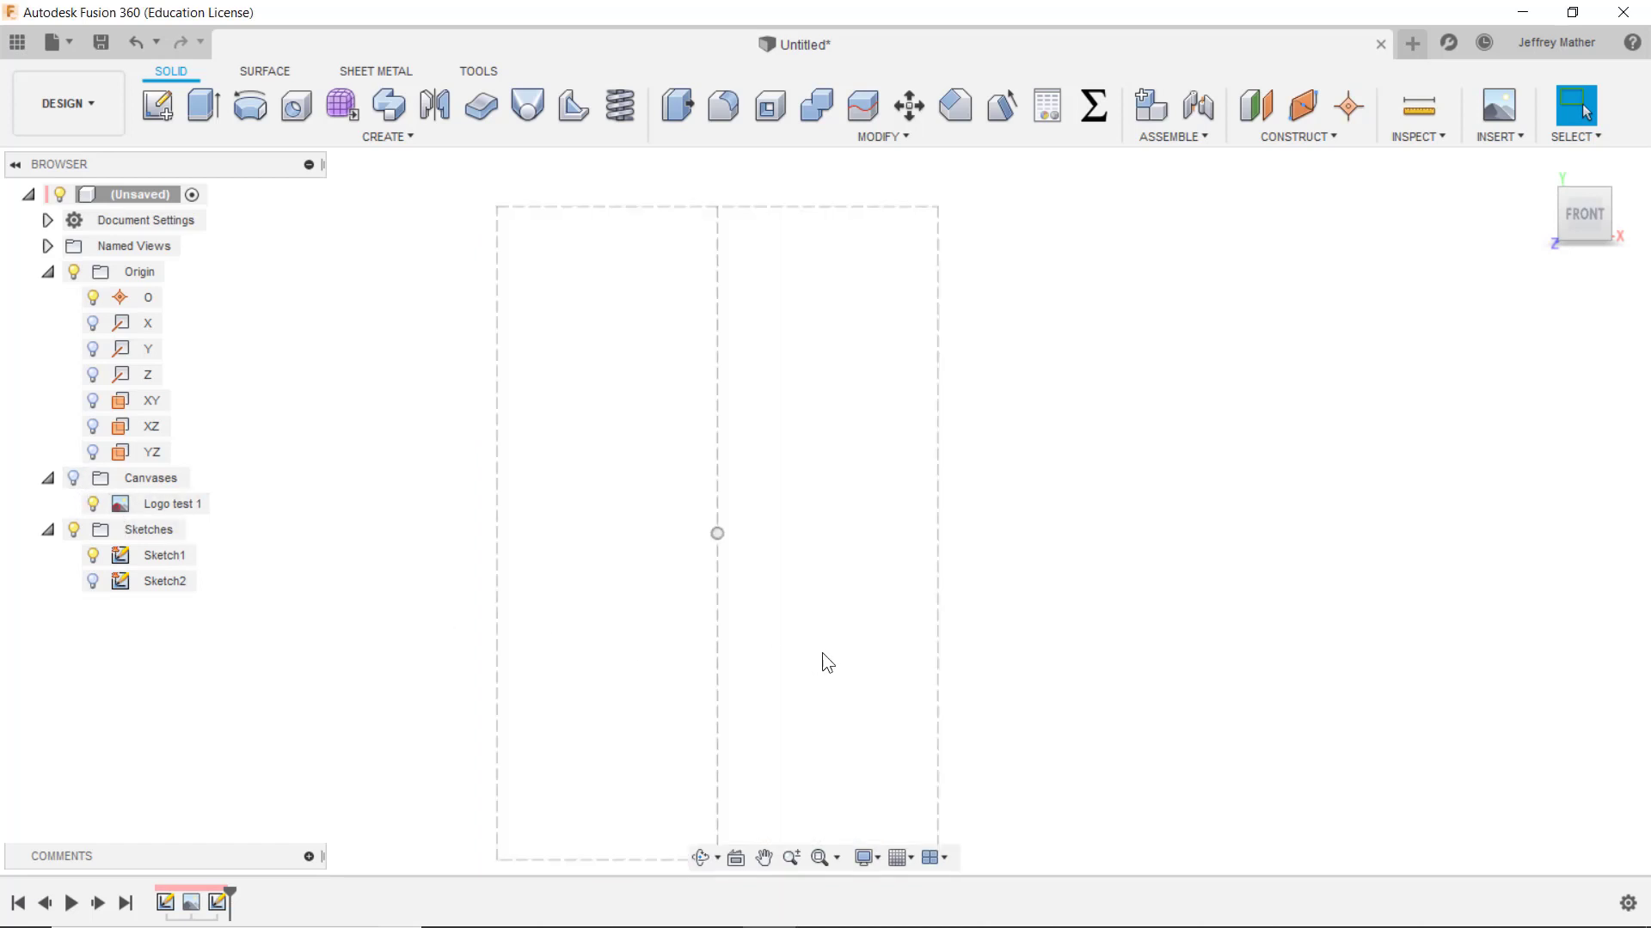
pyautogui.scroll(-1, 822, 653)
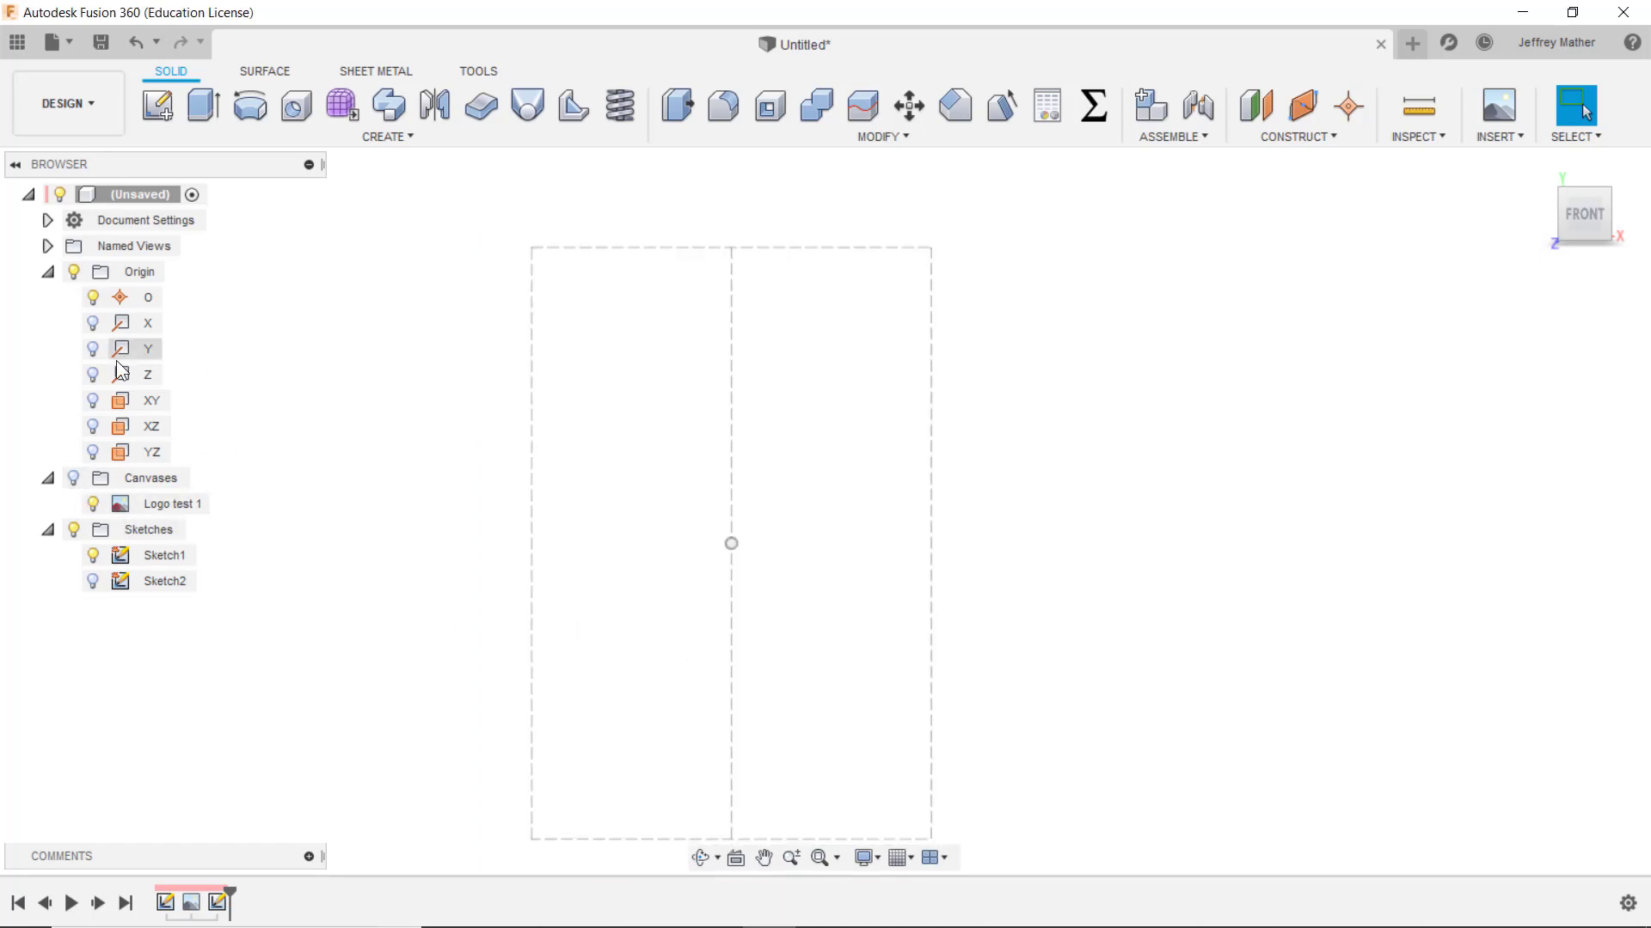
# Create a sketch on the XY plane and project the reference rectangle's vertical centreline into it with the projection link on
pyautogui.click(143, 399)
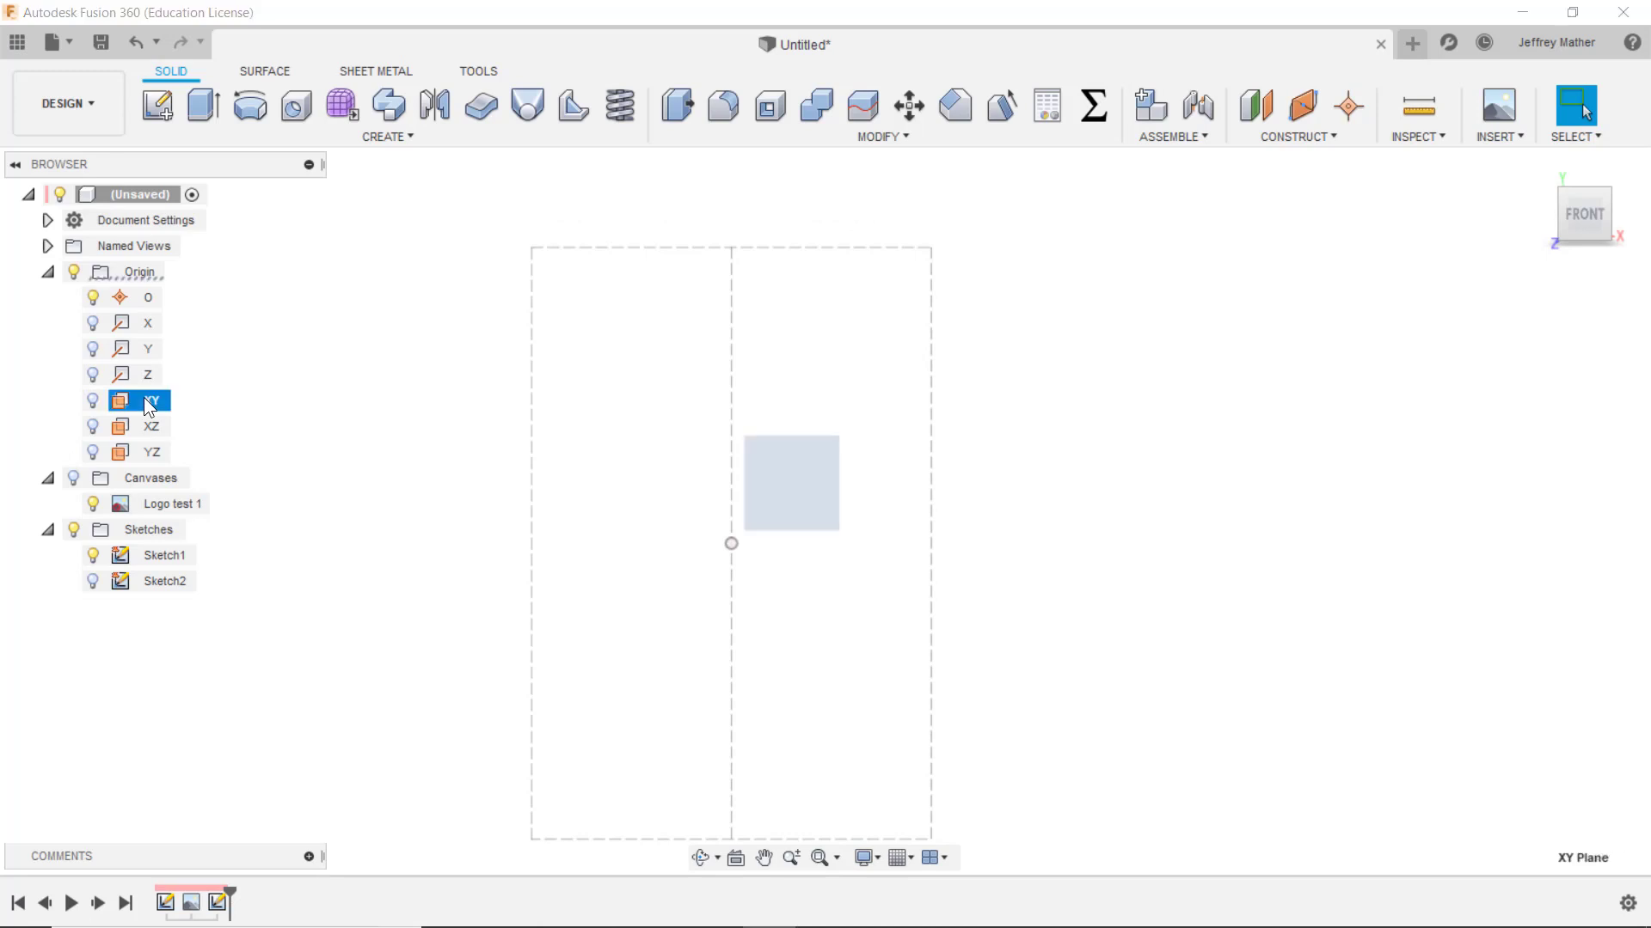
pyautogui.rightClick(143, 397)
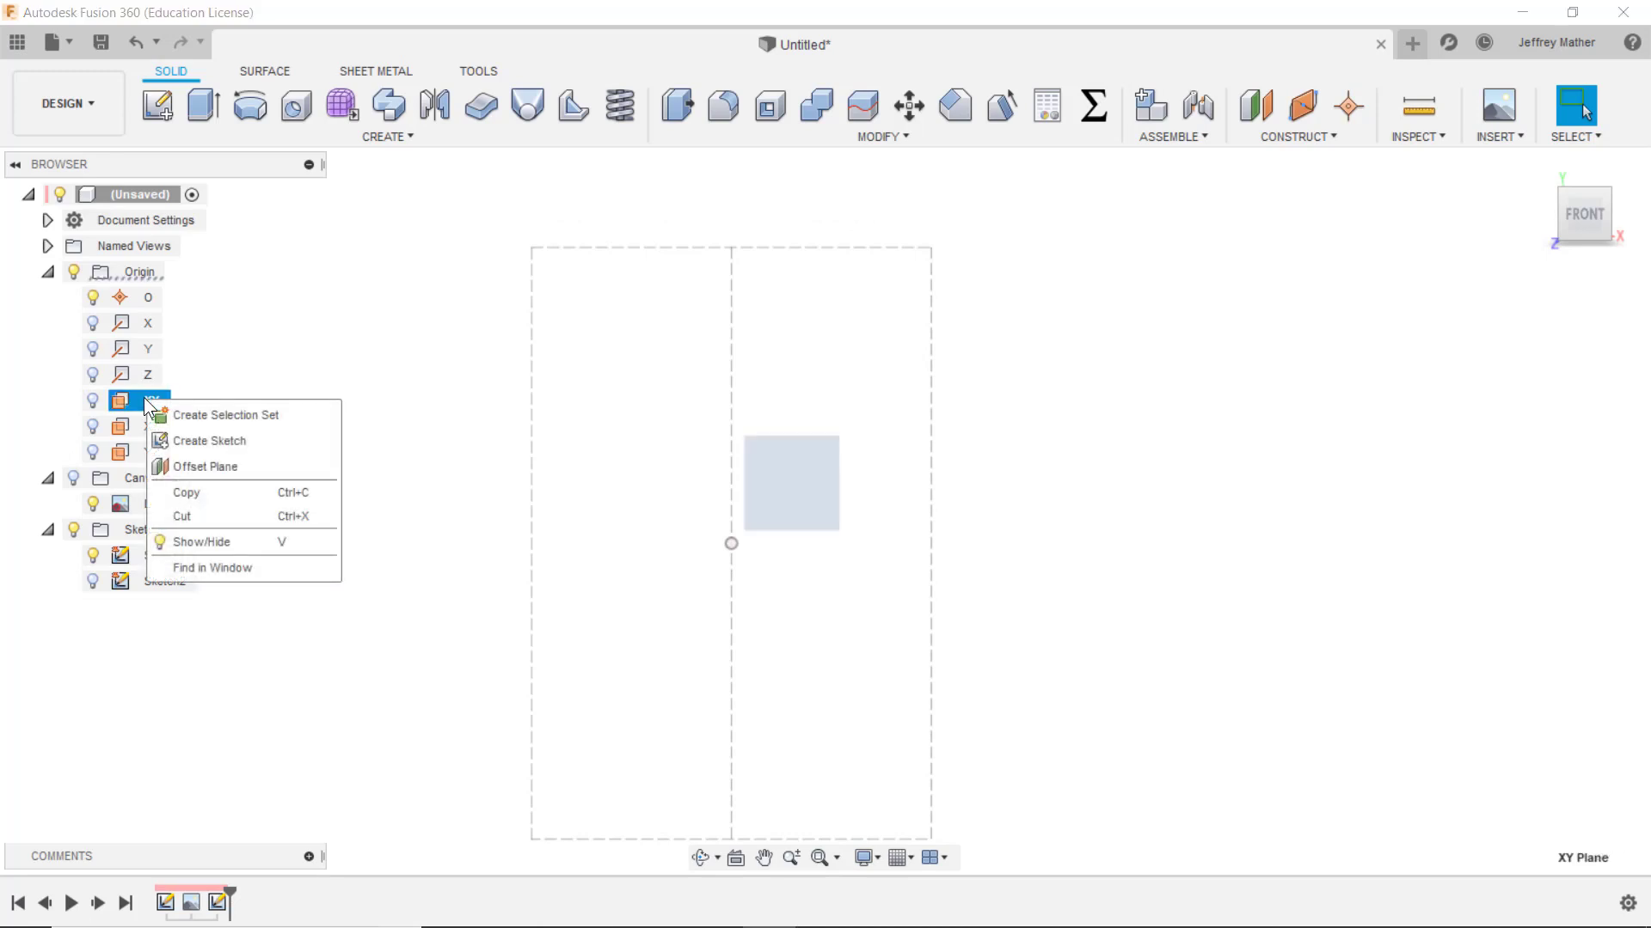
pyautogui.click(191, 441)
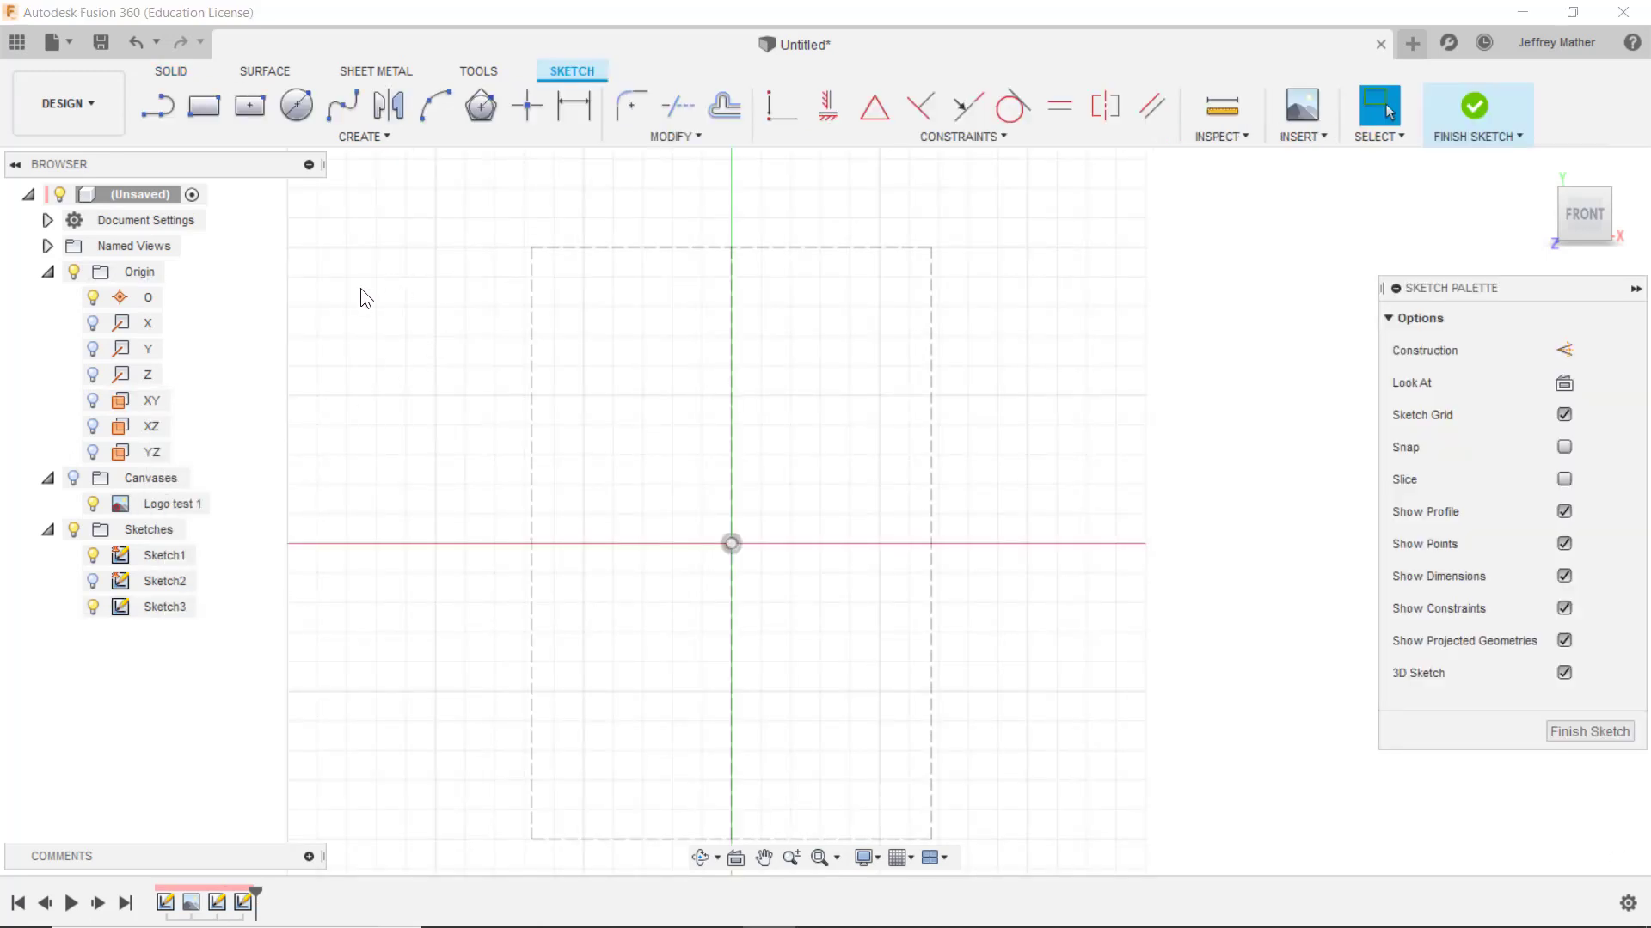
pyautogui.press('p')
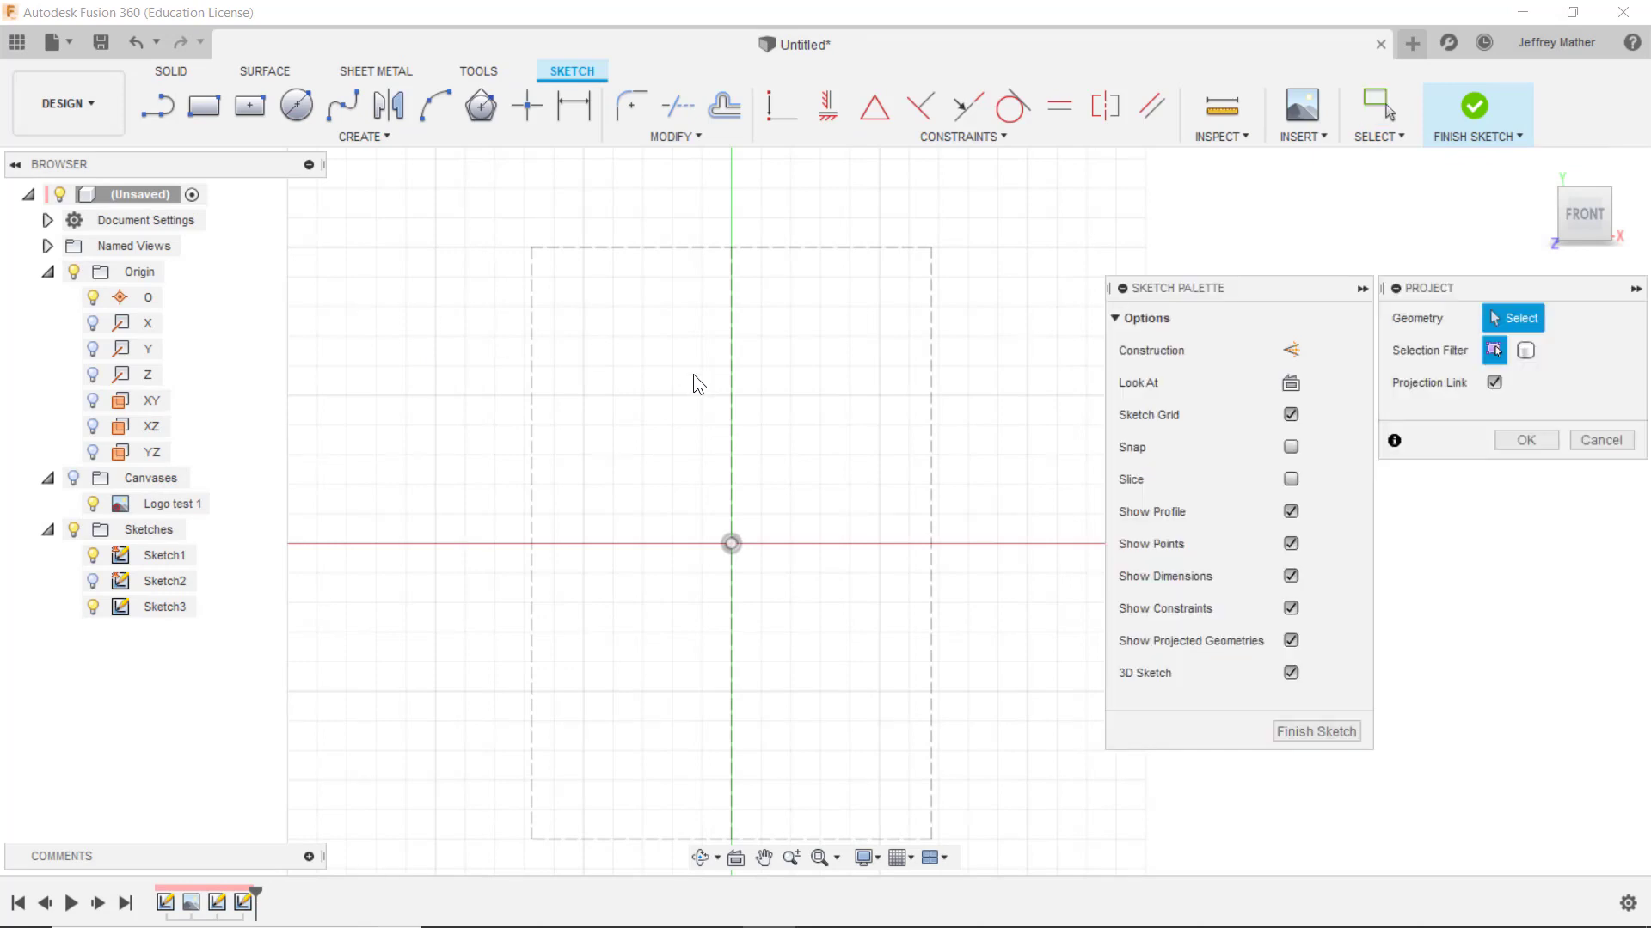
pyautogui.click(731, 347)
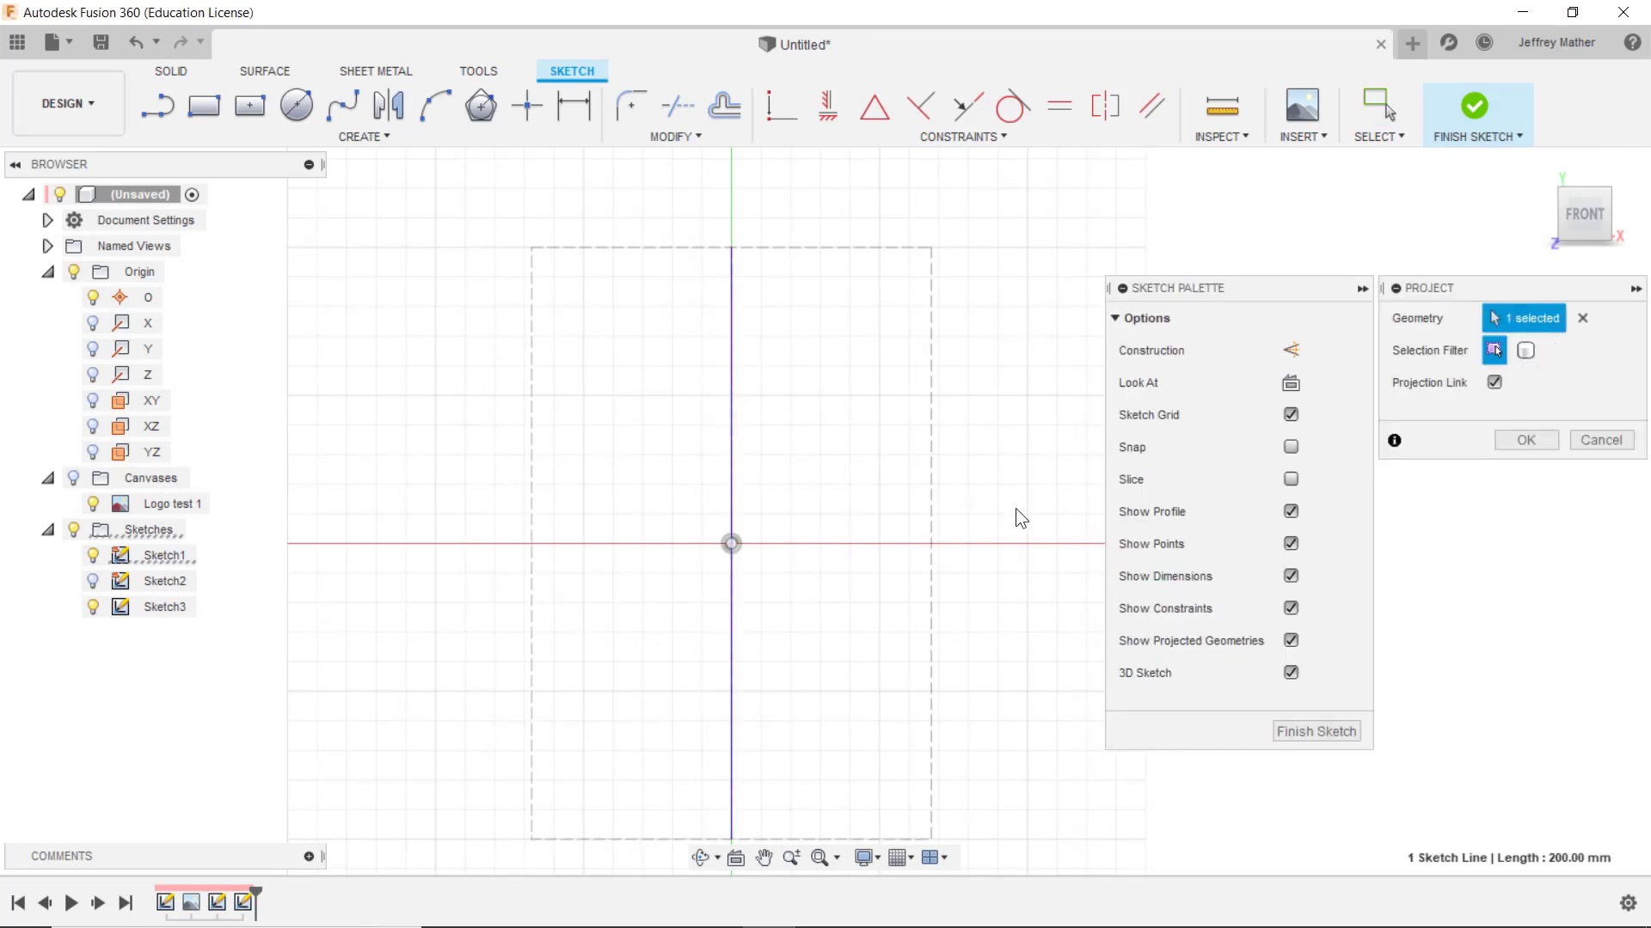
pyautogui.click(1525, 440)
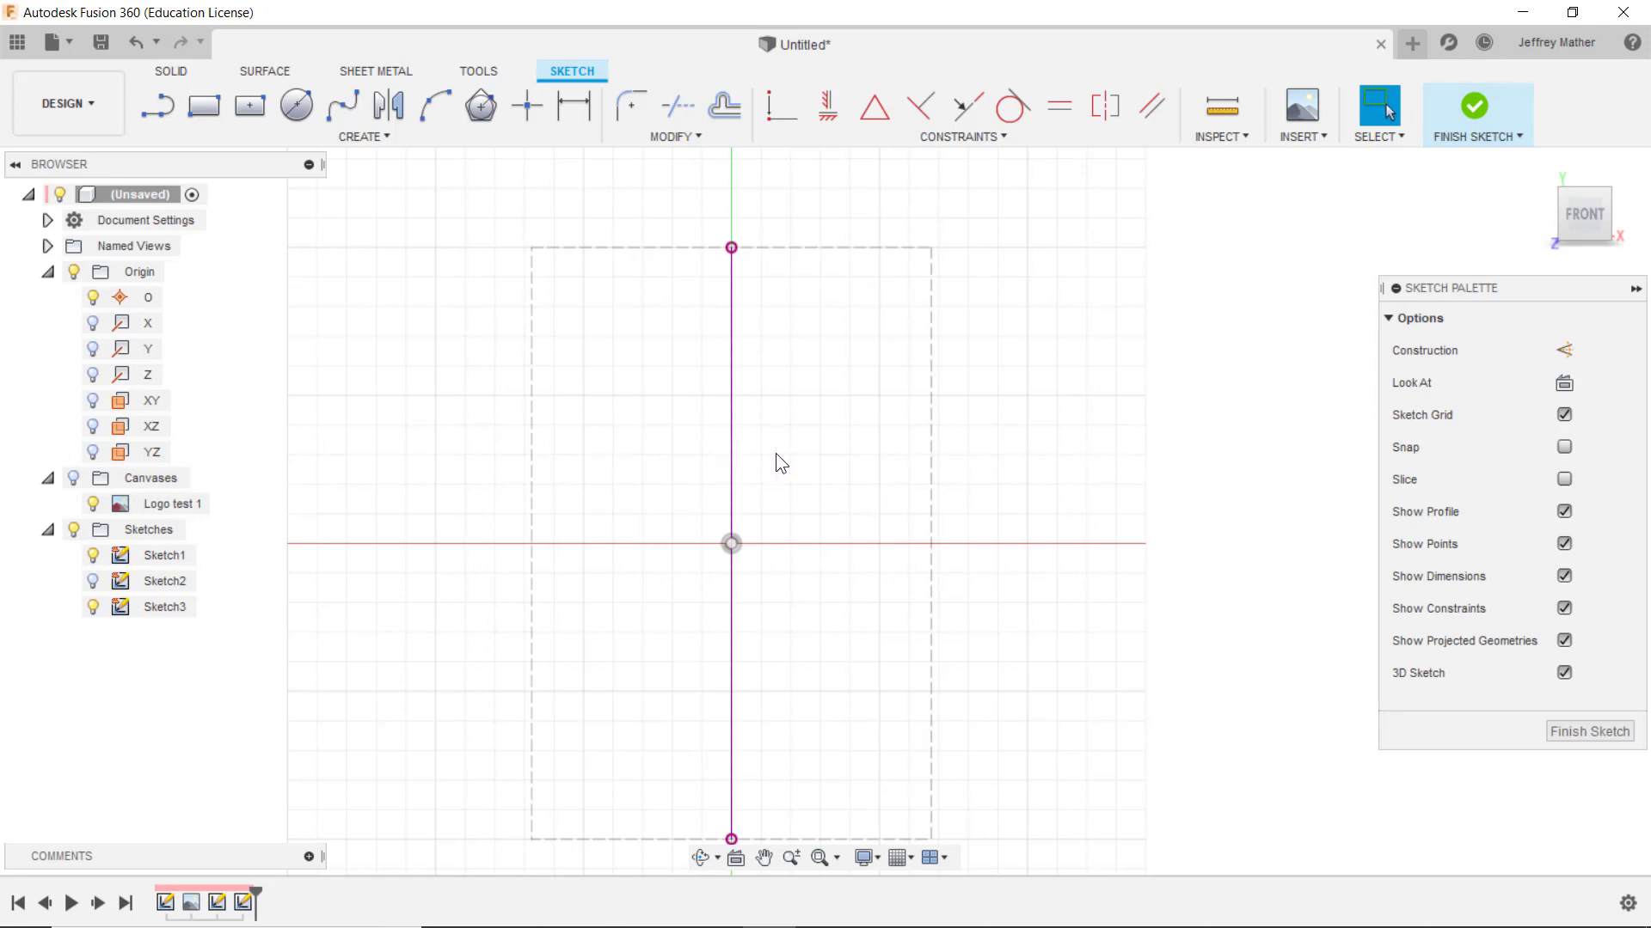
# Convert the projected vertical centreline to construction geometry
pyautogui.moveTo(713, 405); pyautogui.dragTo(712, 401)
pyautogui.rightClick(710, 398)
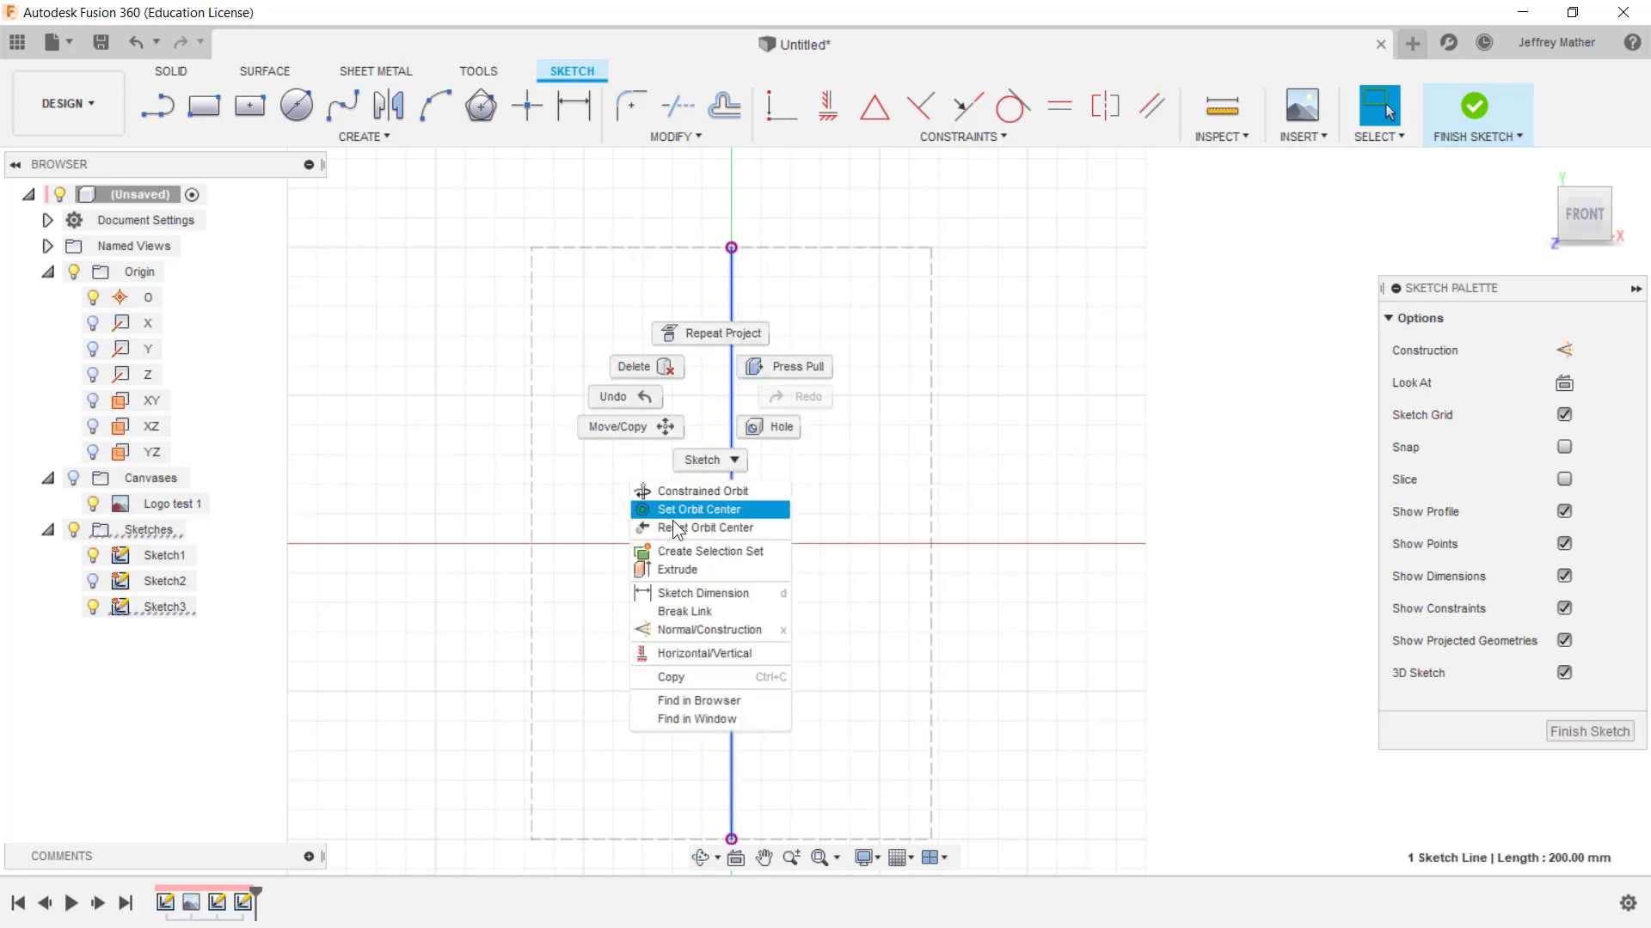
pyautogui.click(688, 630)
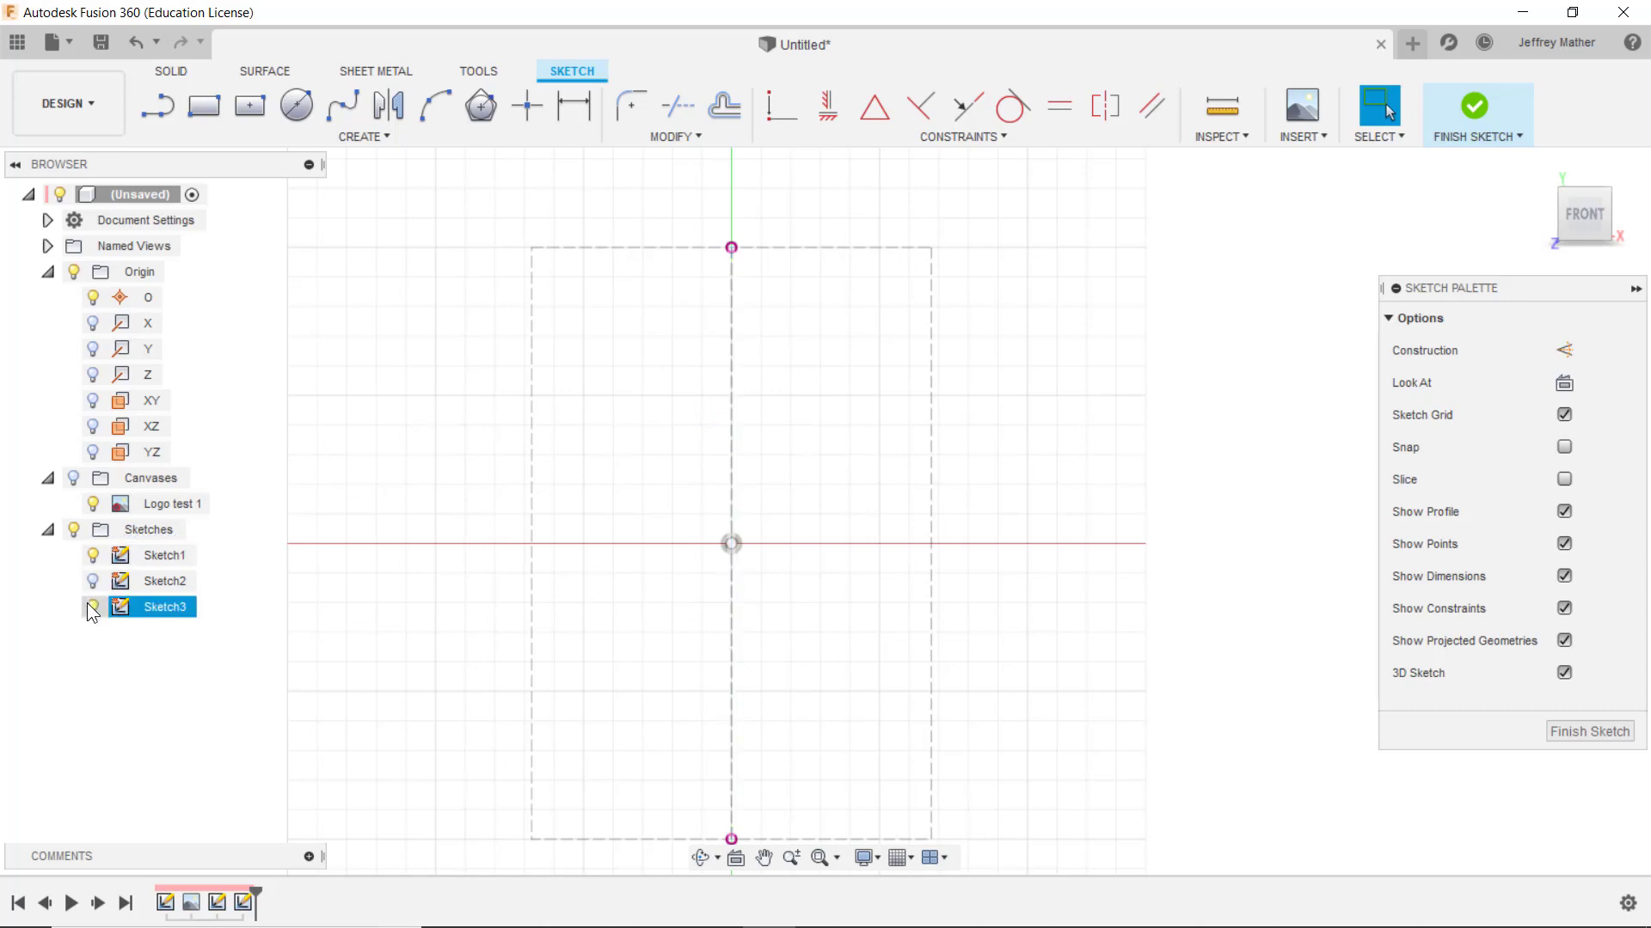
# Show the canvases again and hide the reference rectangle sketch and the ellipse sketch
pyautogui.click(164, 607)
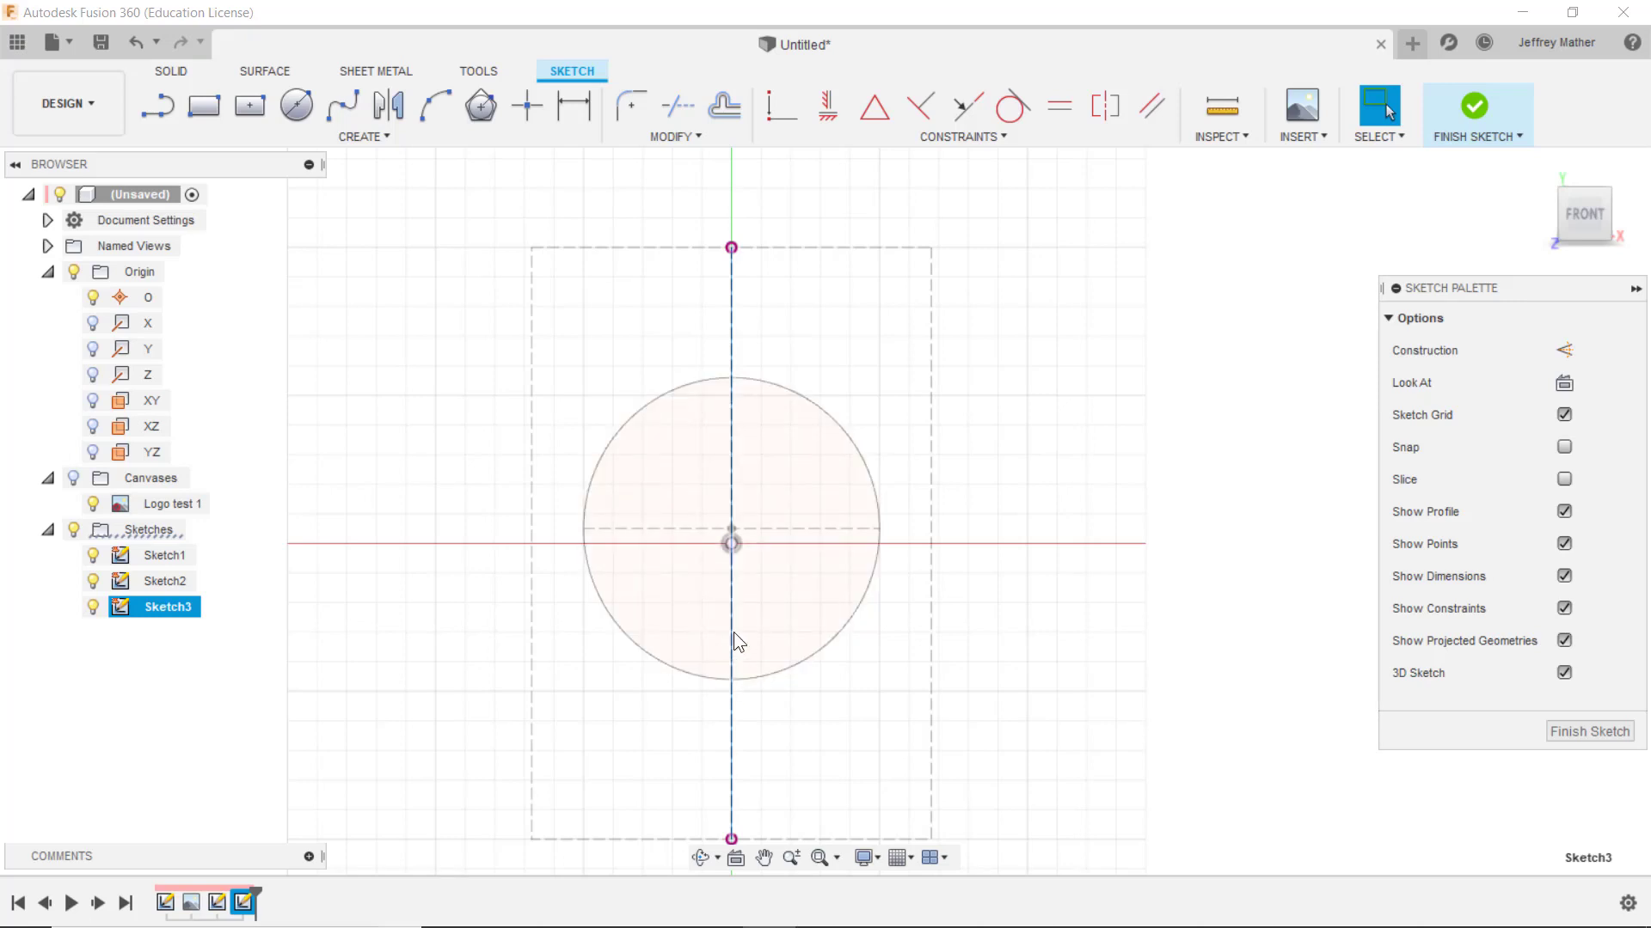
pyautogui.click(312, 449)
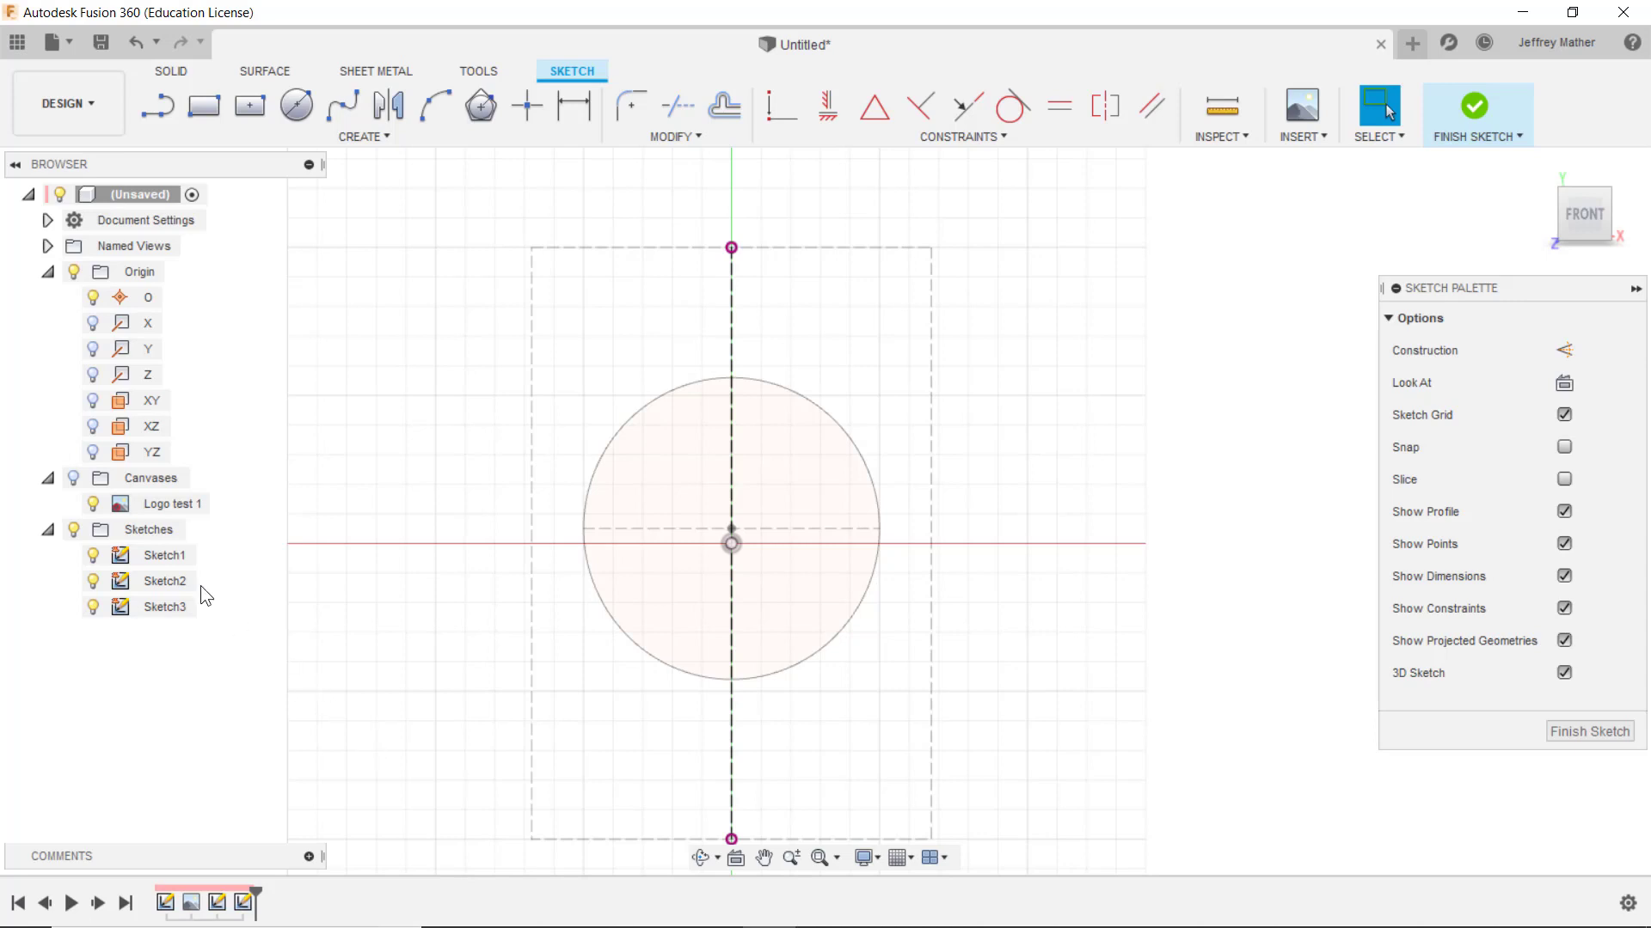
pyautogui.click(73, 478)
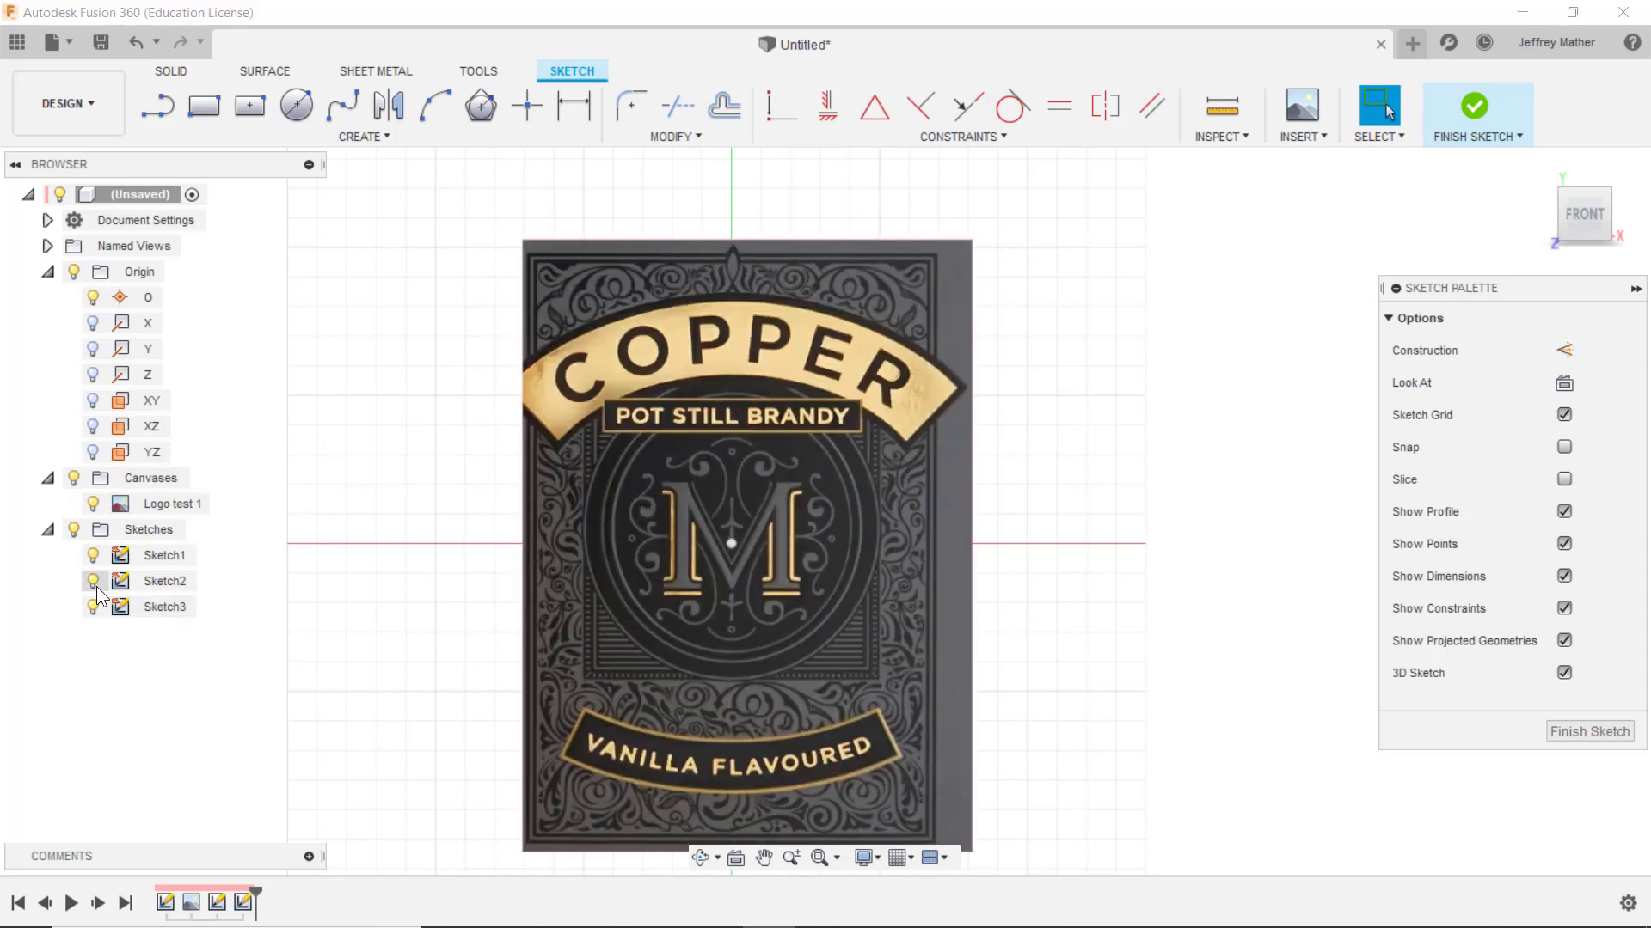
pyautogui.click(93, 582)
pyautogui.click(93, 556)
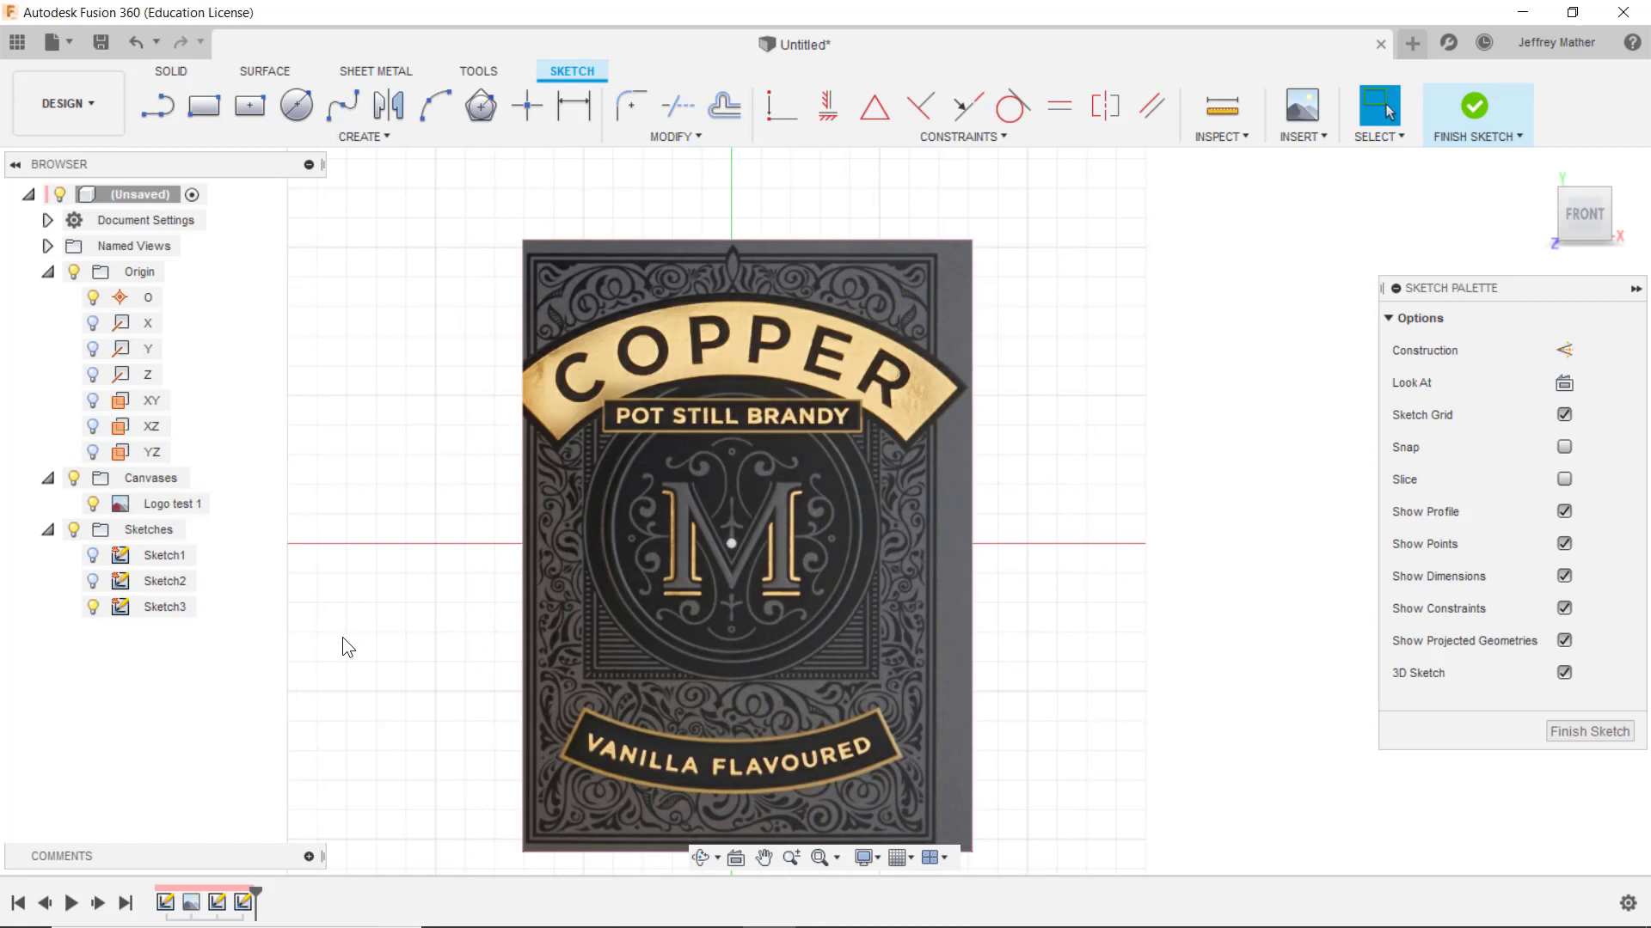
# Rotate the view a quarter turn and trace the long outer gold bar beside the M's left stem with a two-point rectangle
pyautogui.scroll(5, 560, 637)
pyautogui.scroll(4, 812, 544)
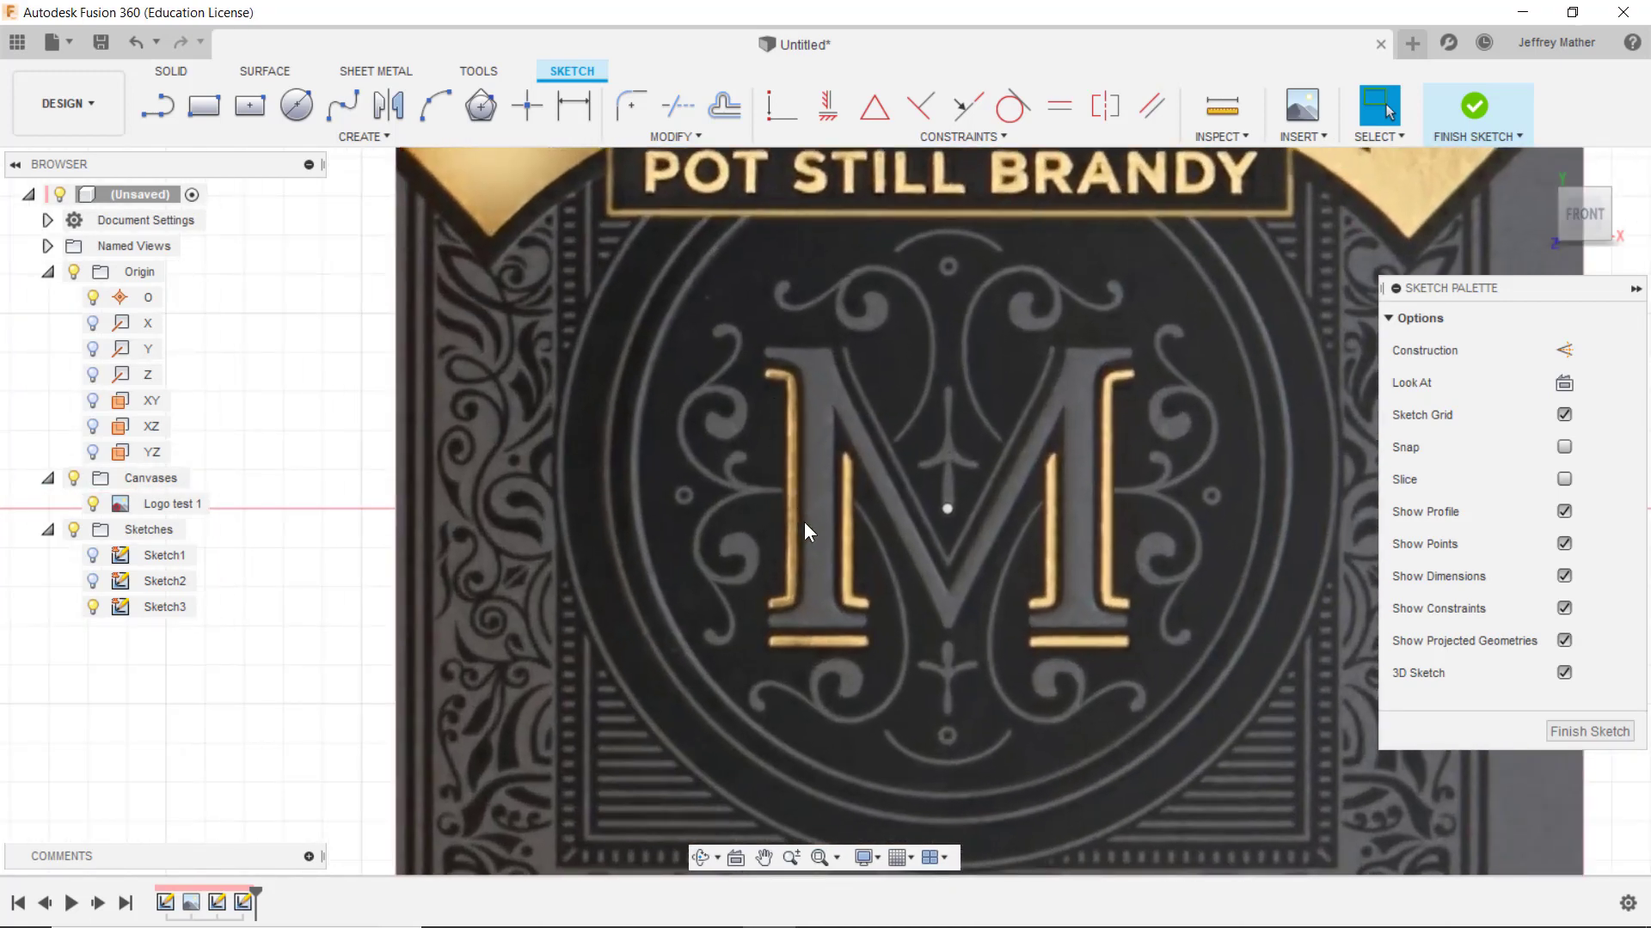
pyautogui.scroll(2, 812, 544)
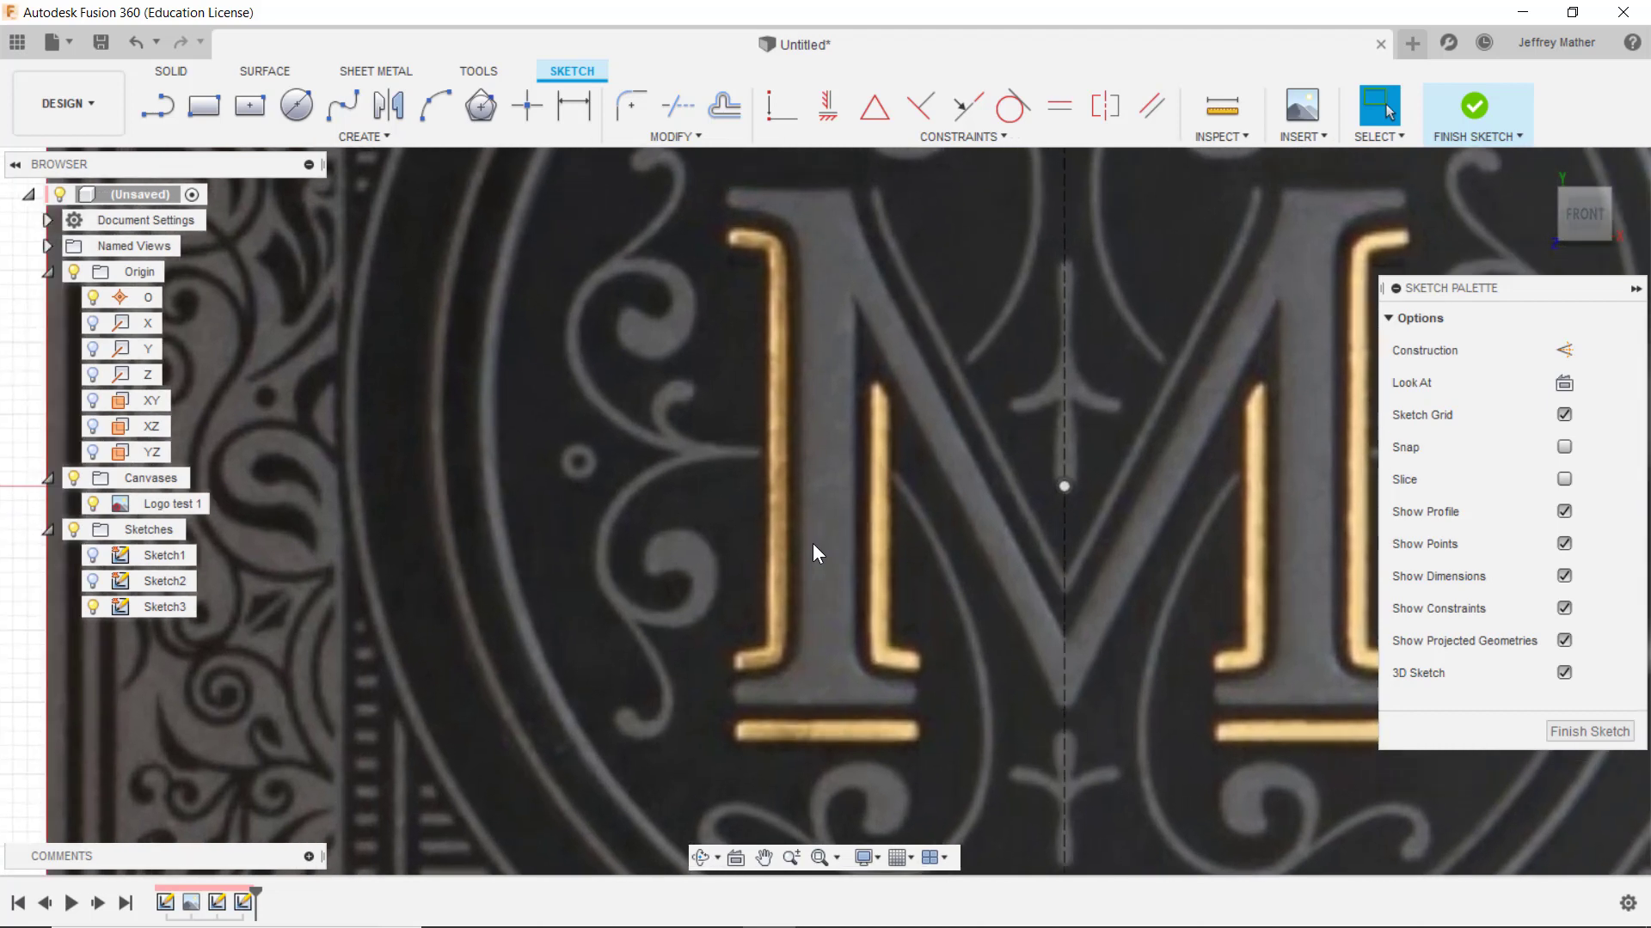
pyautogui.scroll(3, 1042, 433)
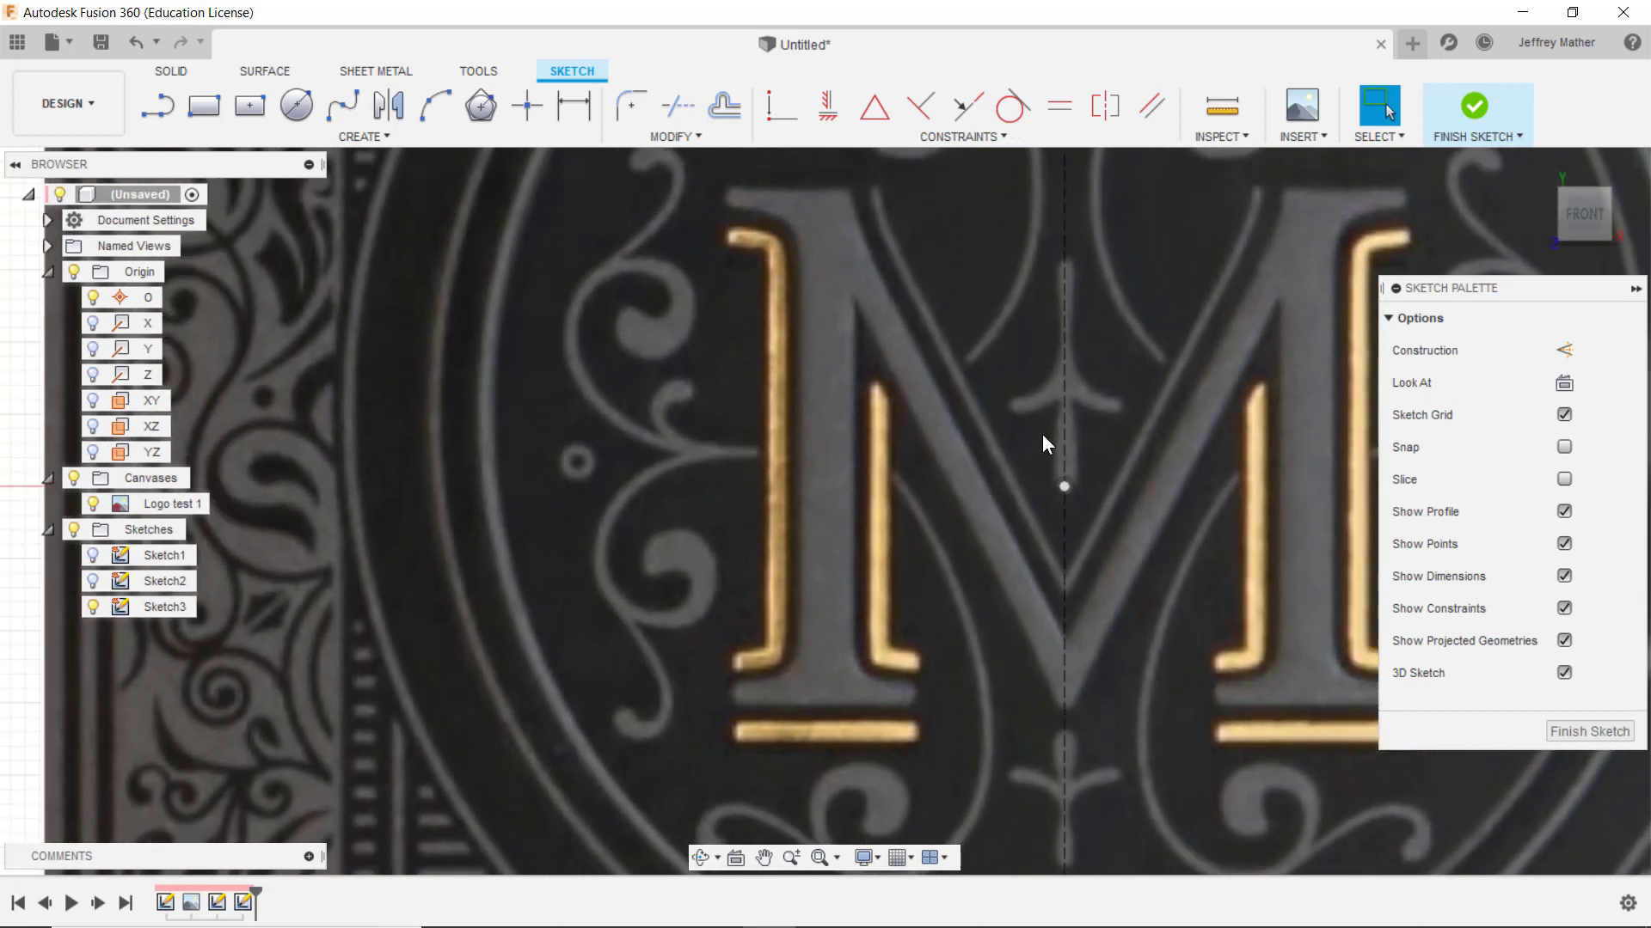
pyautogui.click(1611, 169)
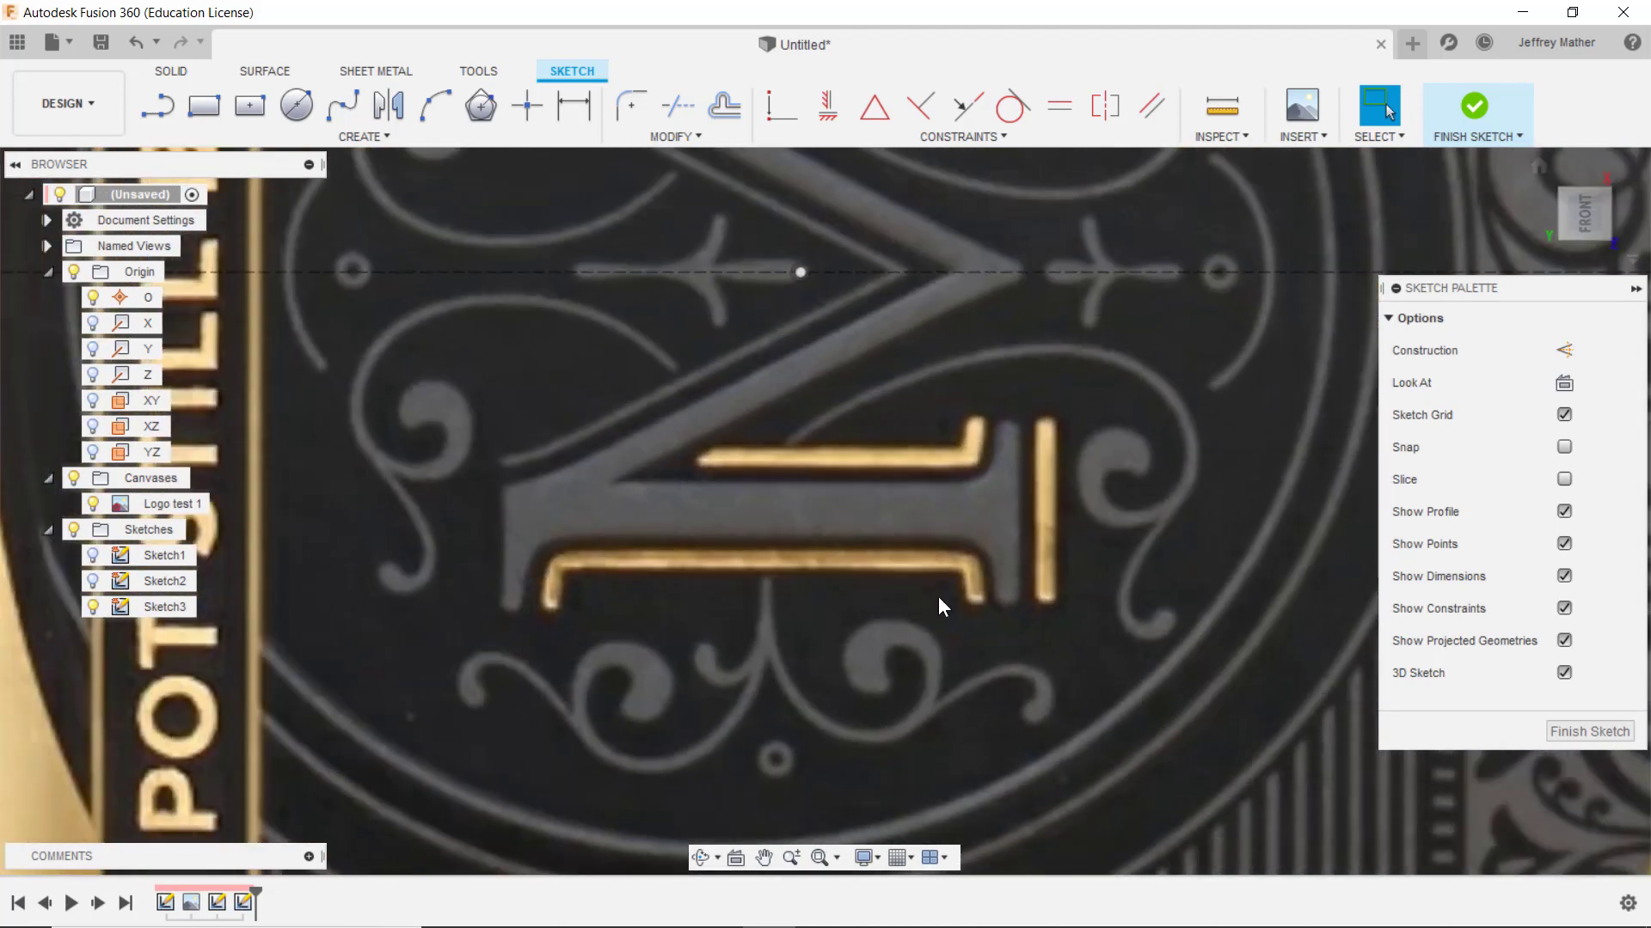
pyautogui.scroll(4, 636, 548)
pyautogui.scroll(1, 570, 557)
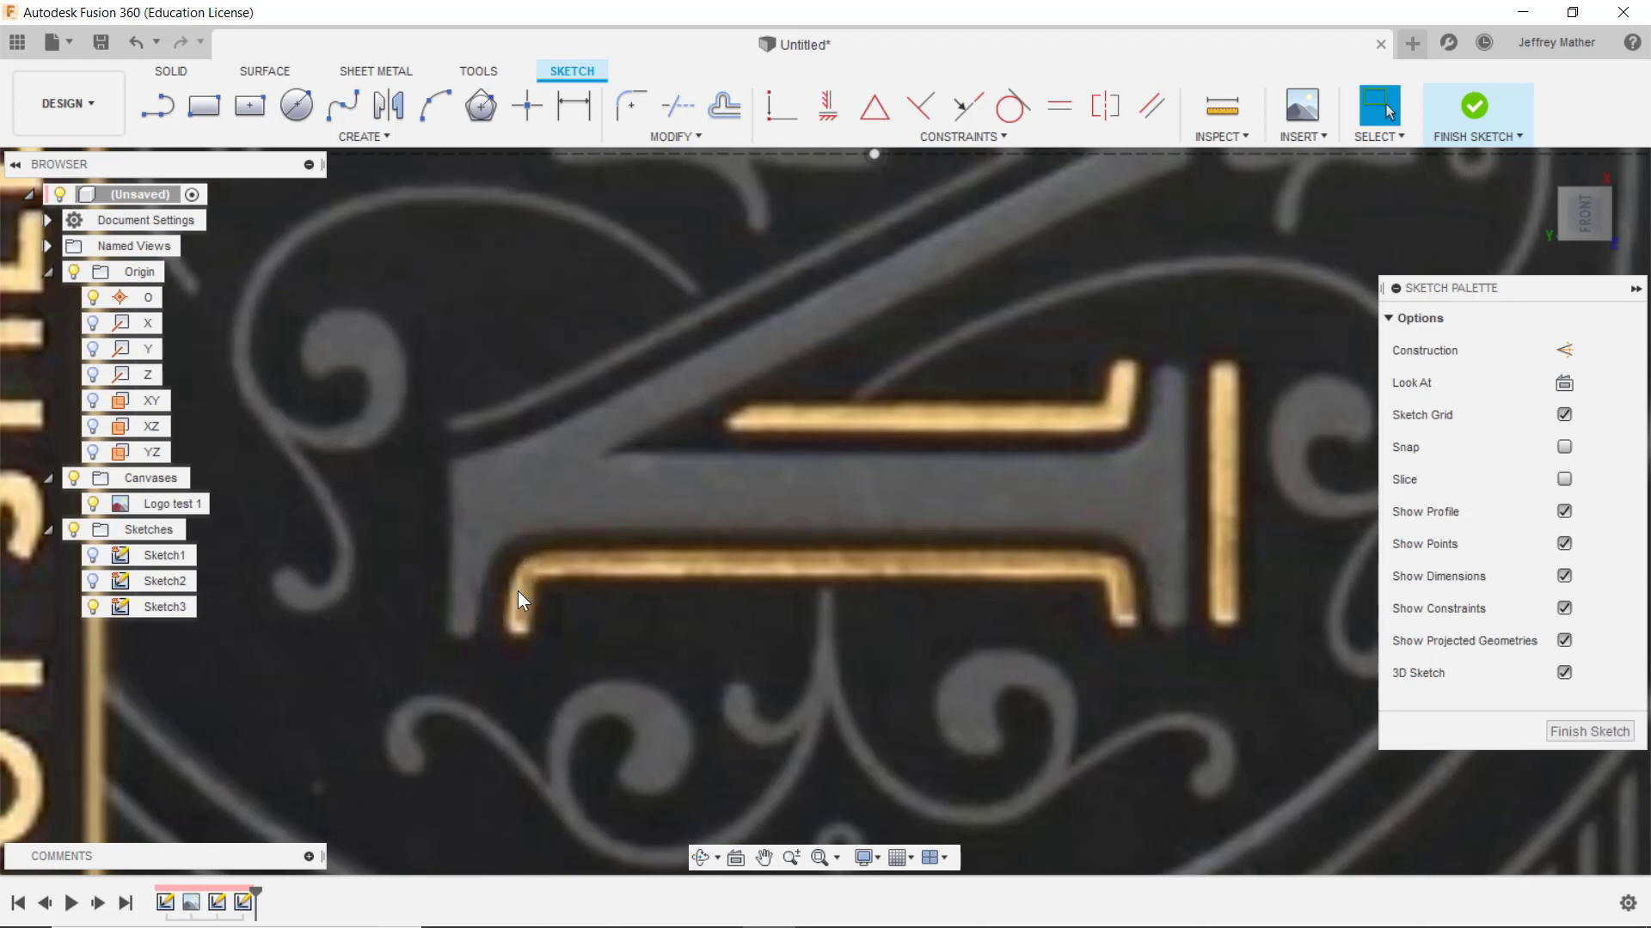
pyautogui.click(207, 106)
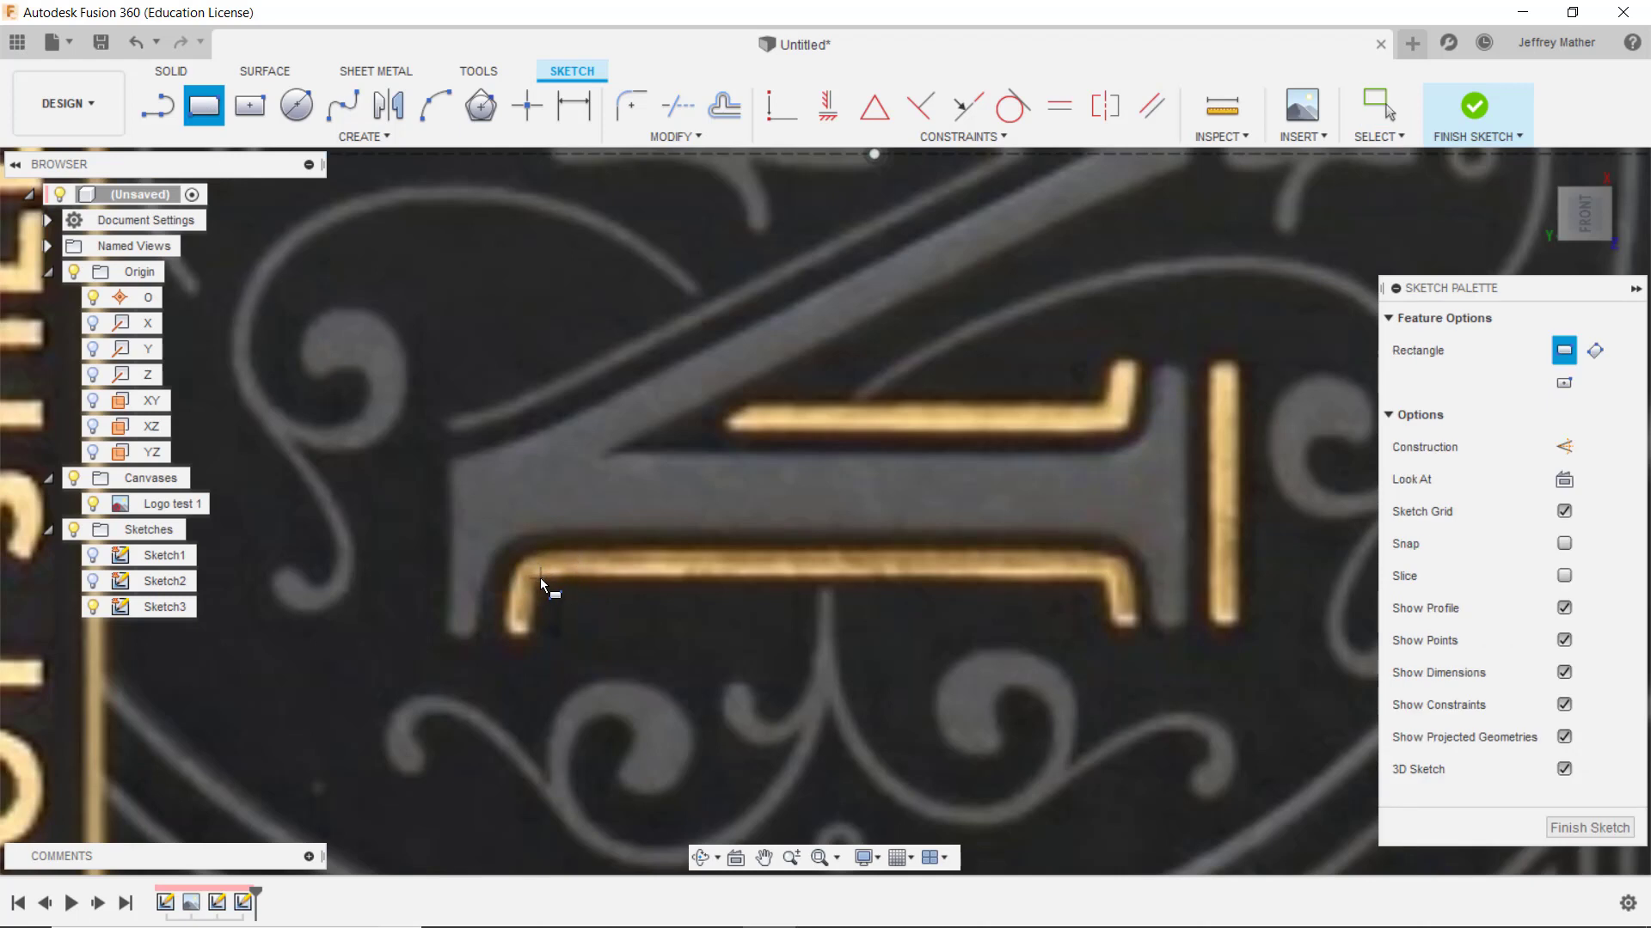
pyautogui.click(542, 557)
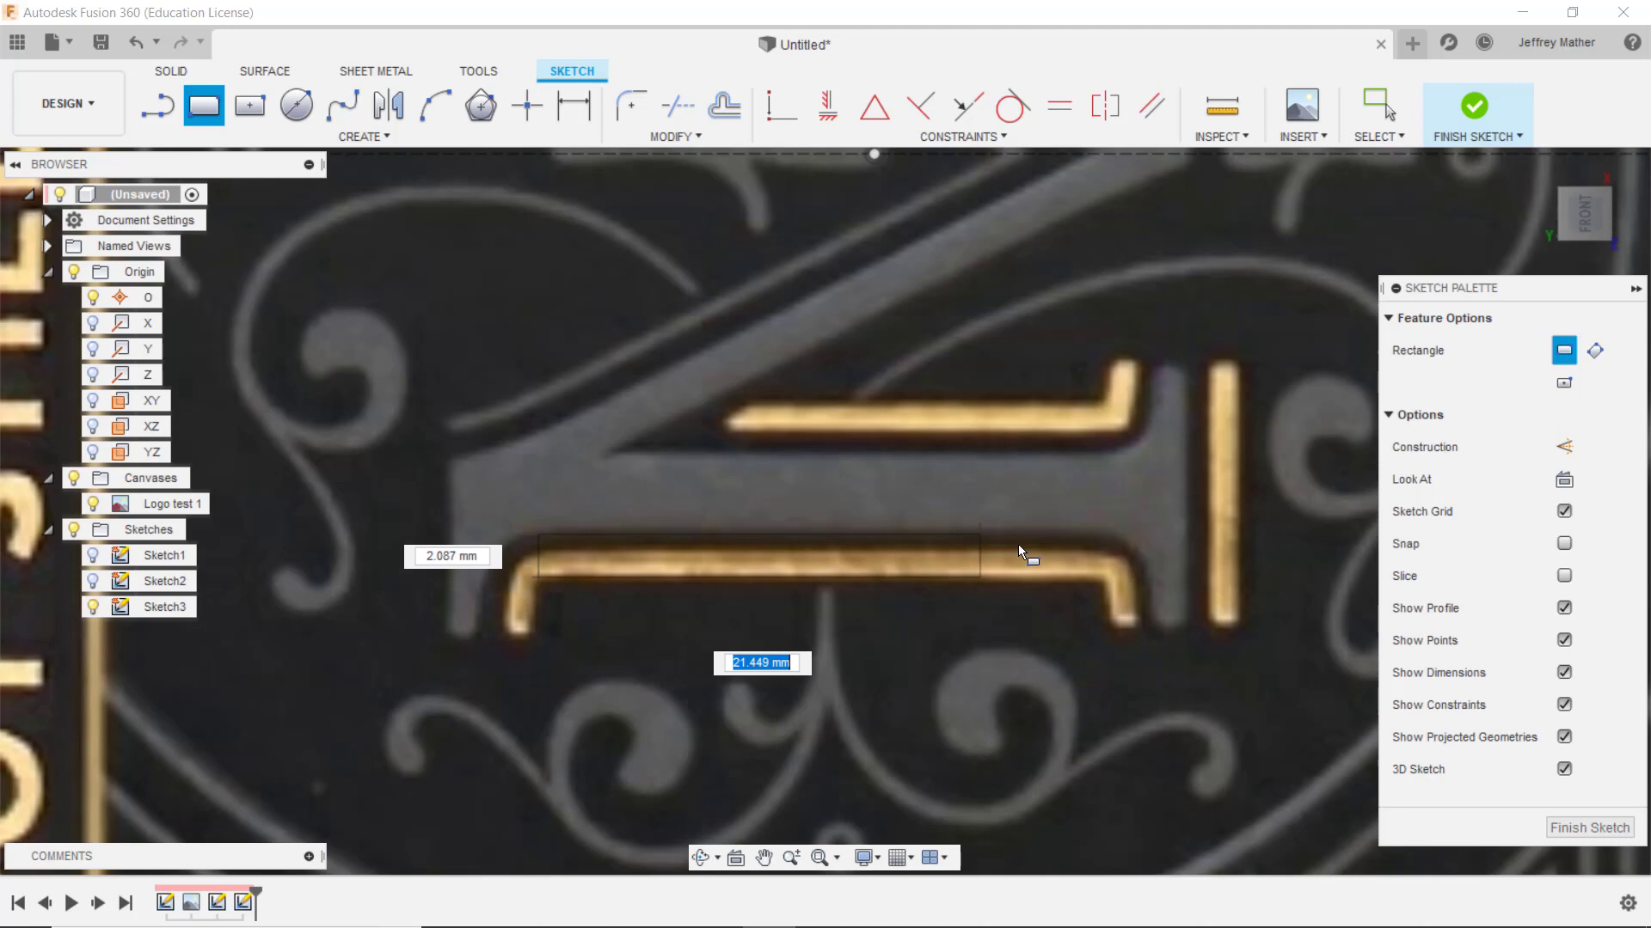
pyautogui.click(1107, 554)
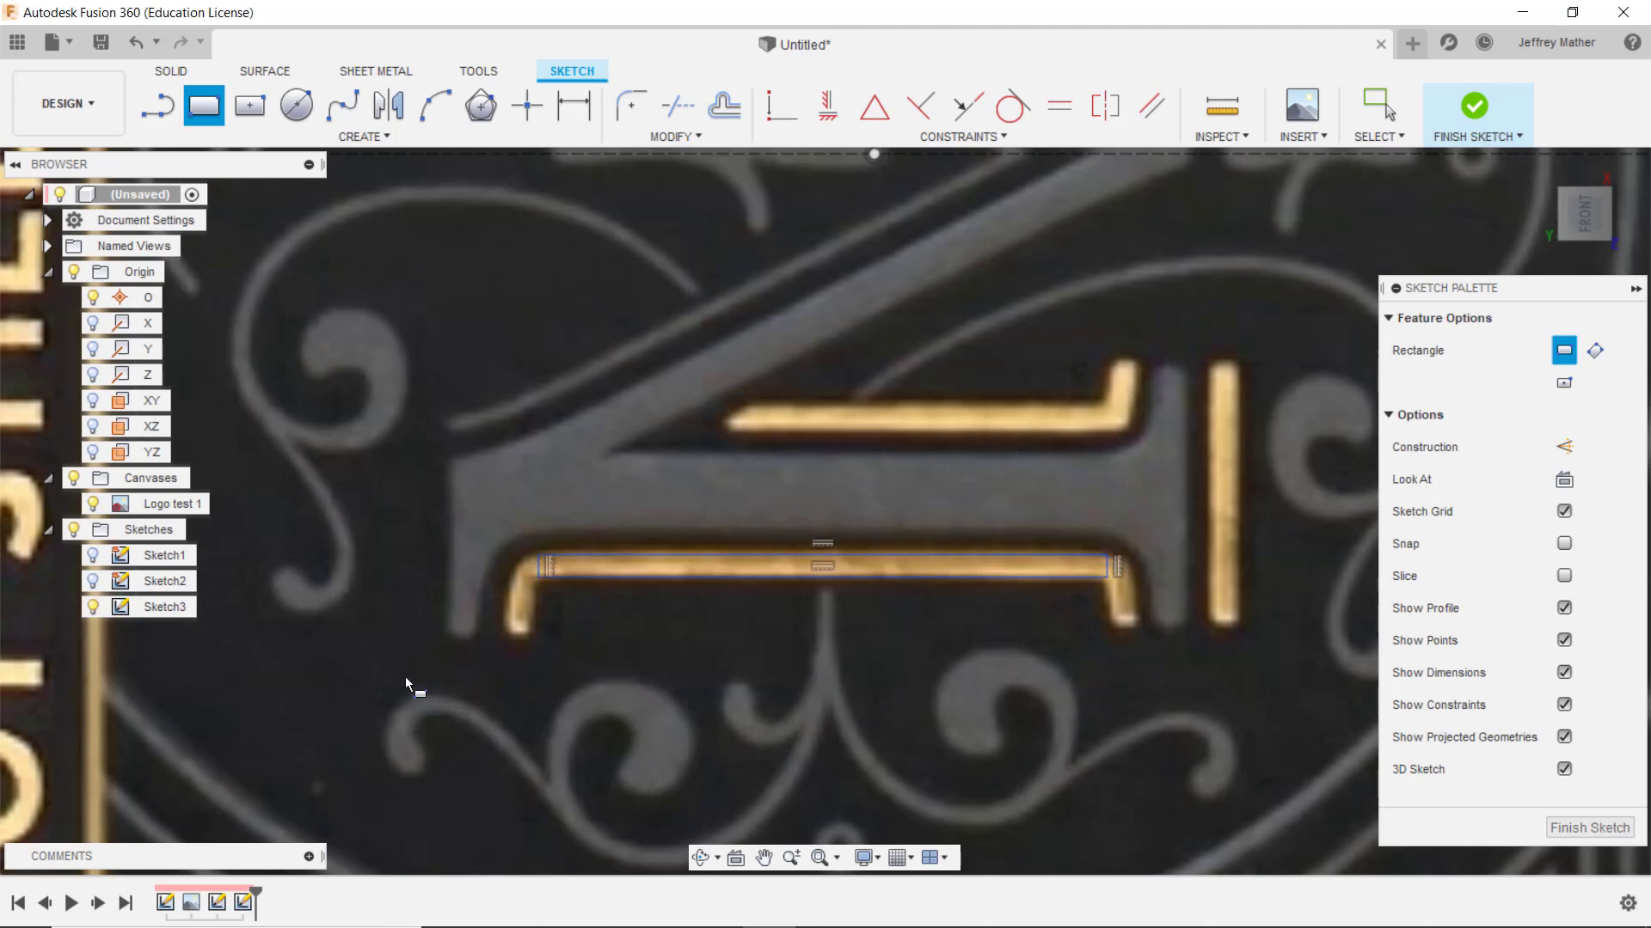
# Draw a rectangle over each end serif of the long gold bar, starting at its corners, the first about 1.3 by 3.9 mm
pyautogui.click(540, 557)
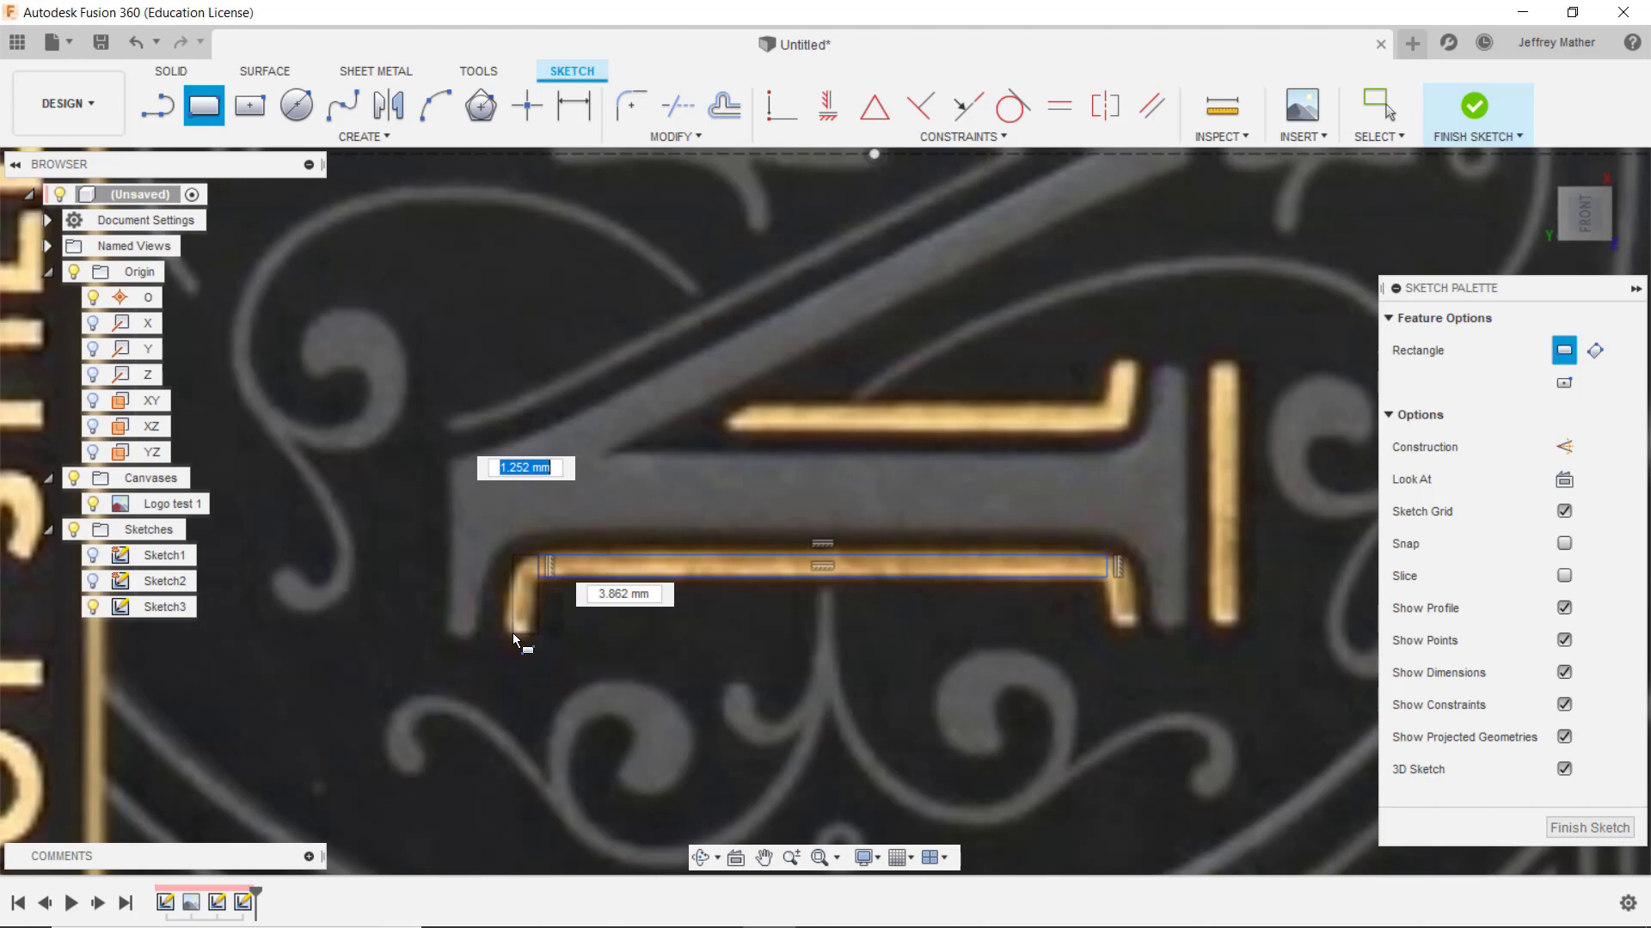
pyautogui.click(513, 633)
pyautogui.click(1107, 555)
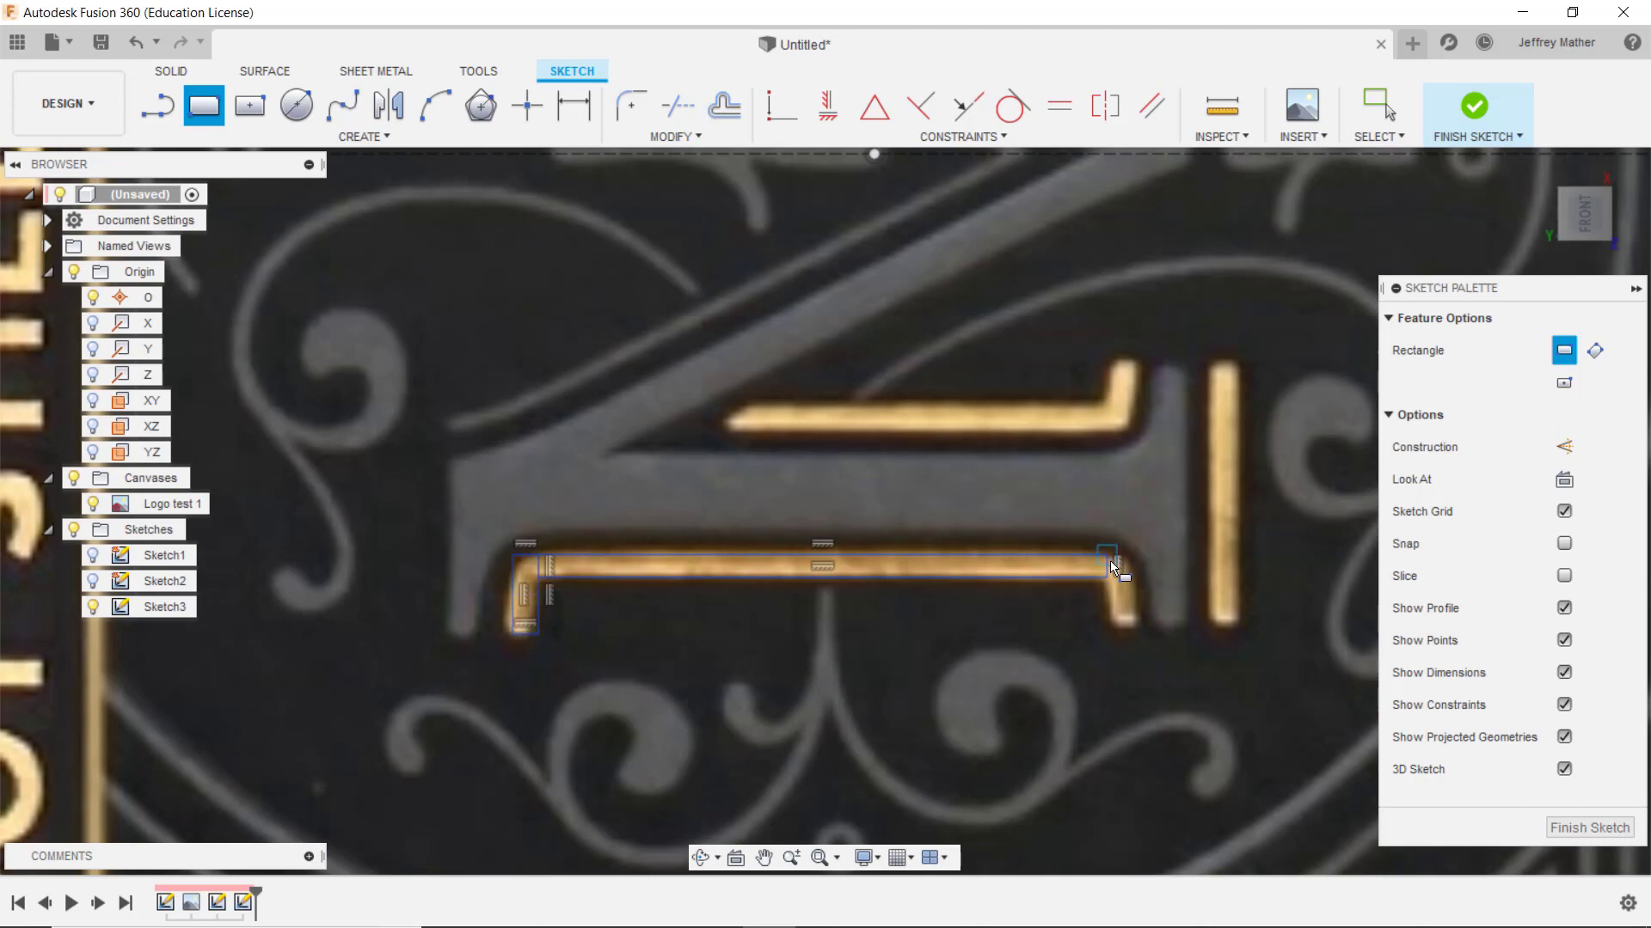
pyautogui.click(1132, 633)
# Dimension the distance from the origin to the long rectangle's edge facing the M as 19.5 mm
pyautogui.scroll(-4, 270, 521)
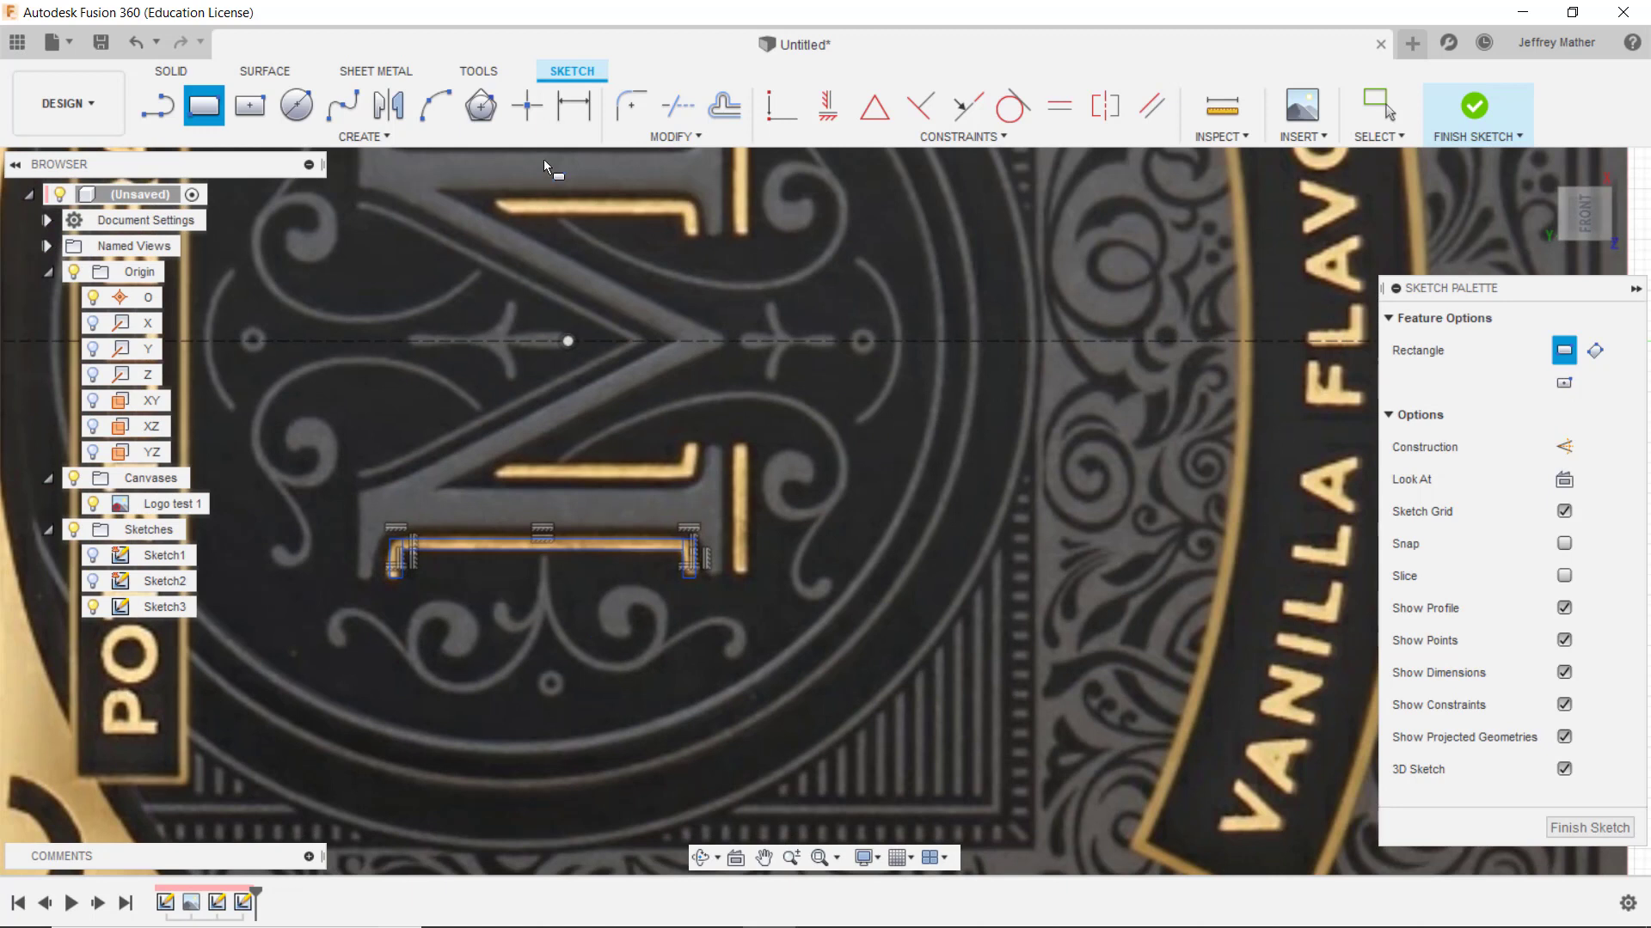
pyautogui.click(573, 105)
pyautogui.click(568, 341)
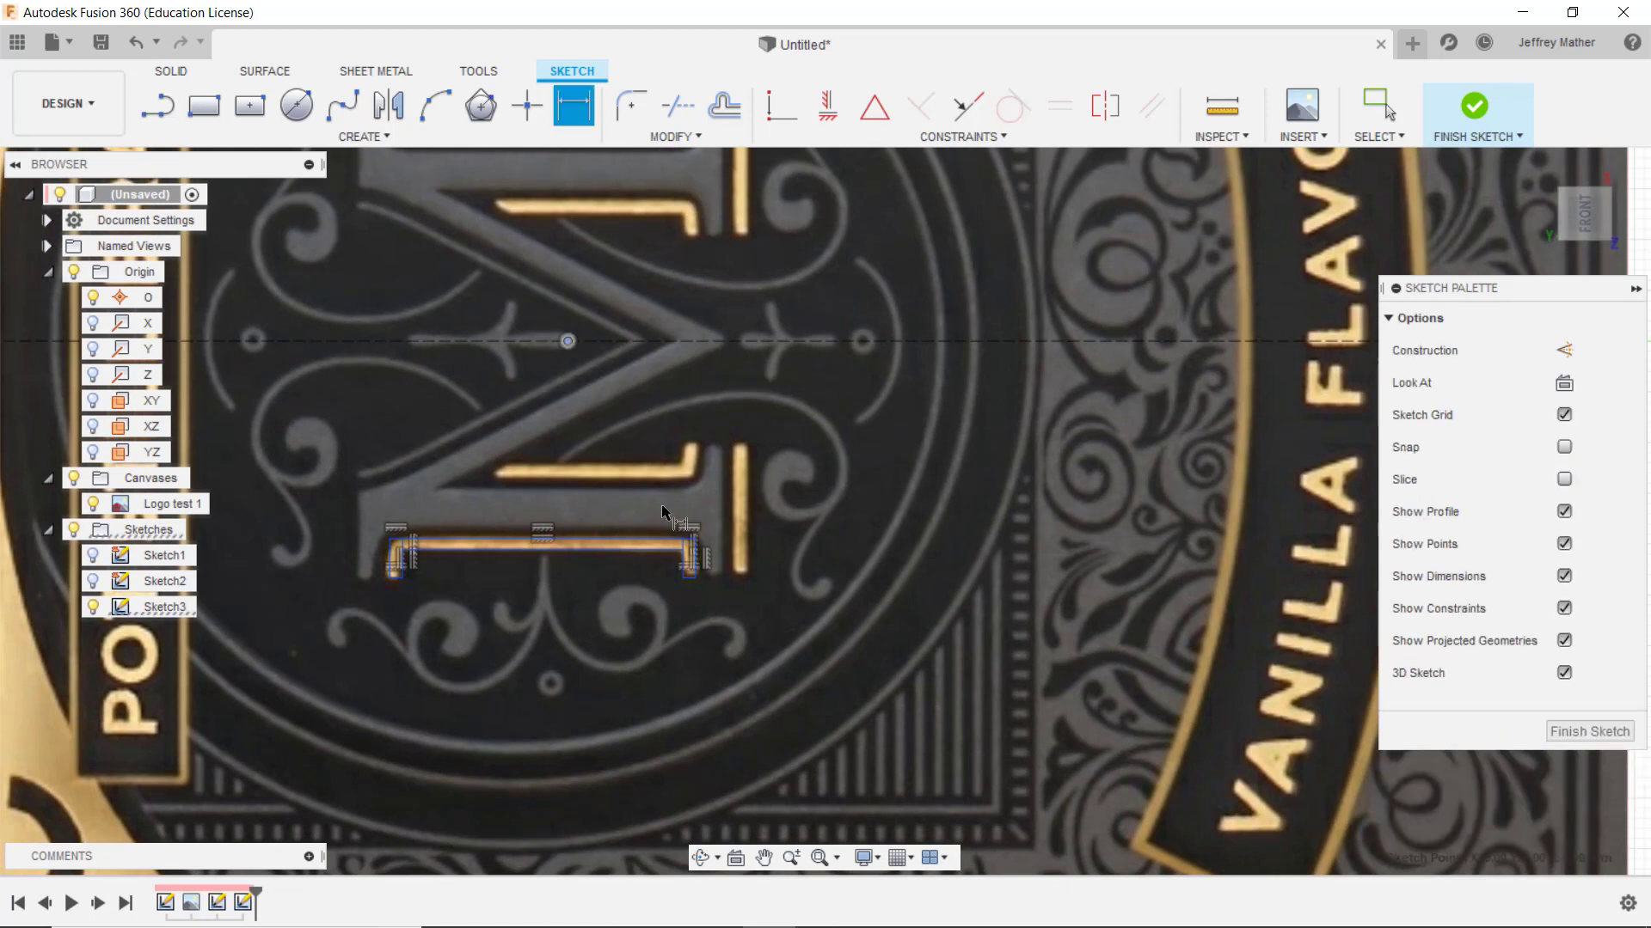
pyautogui.click(679, 543)
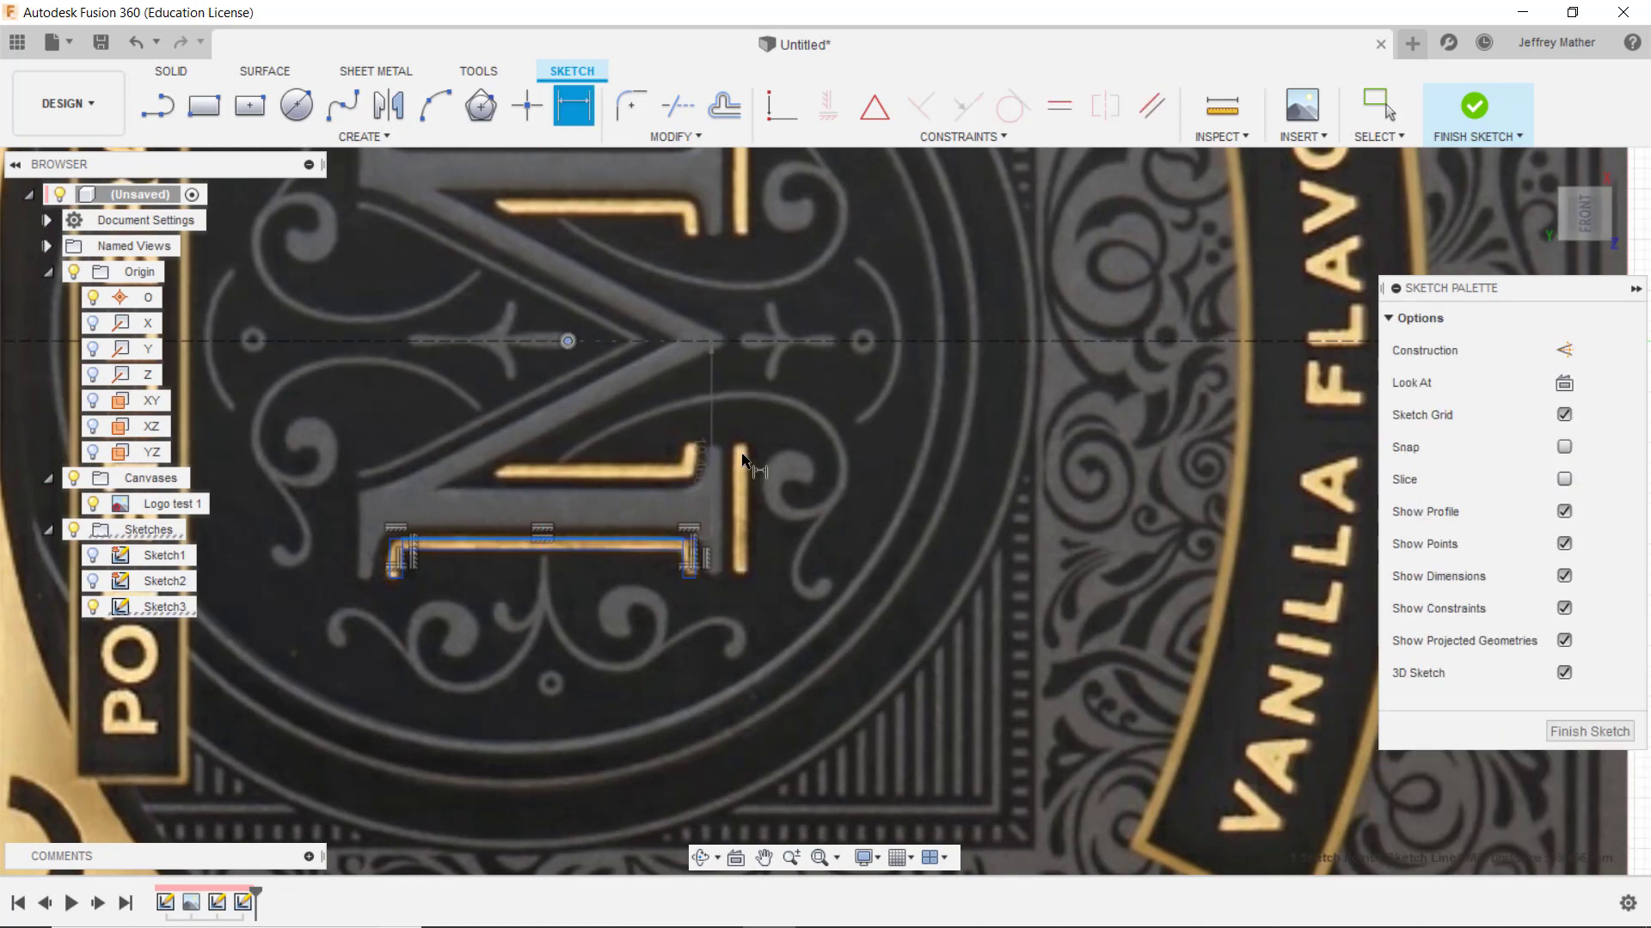
pyautogui.click(817, 469)
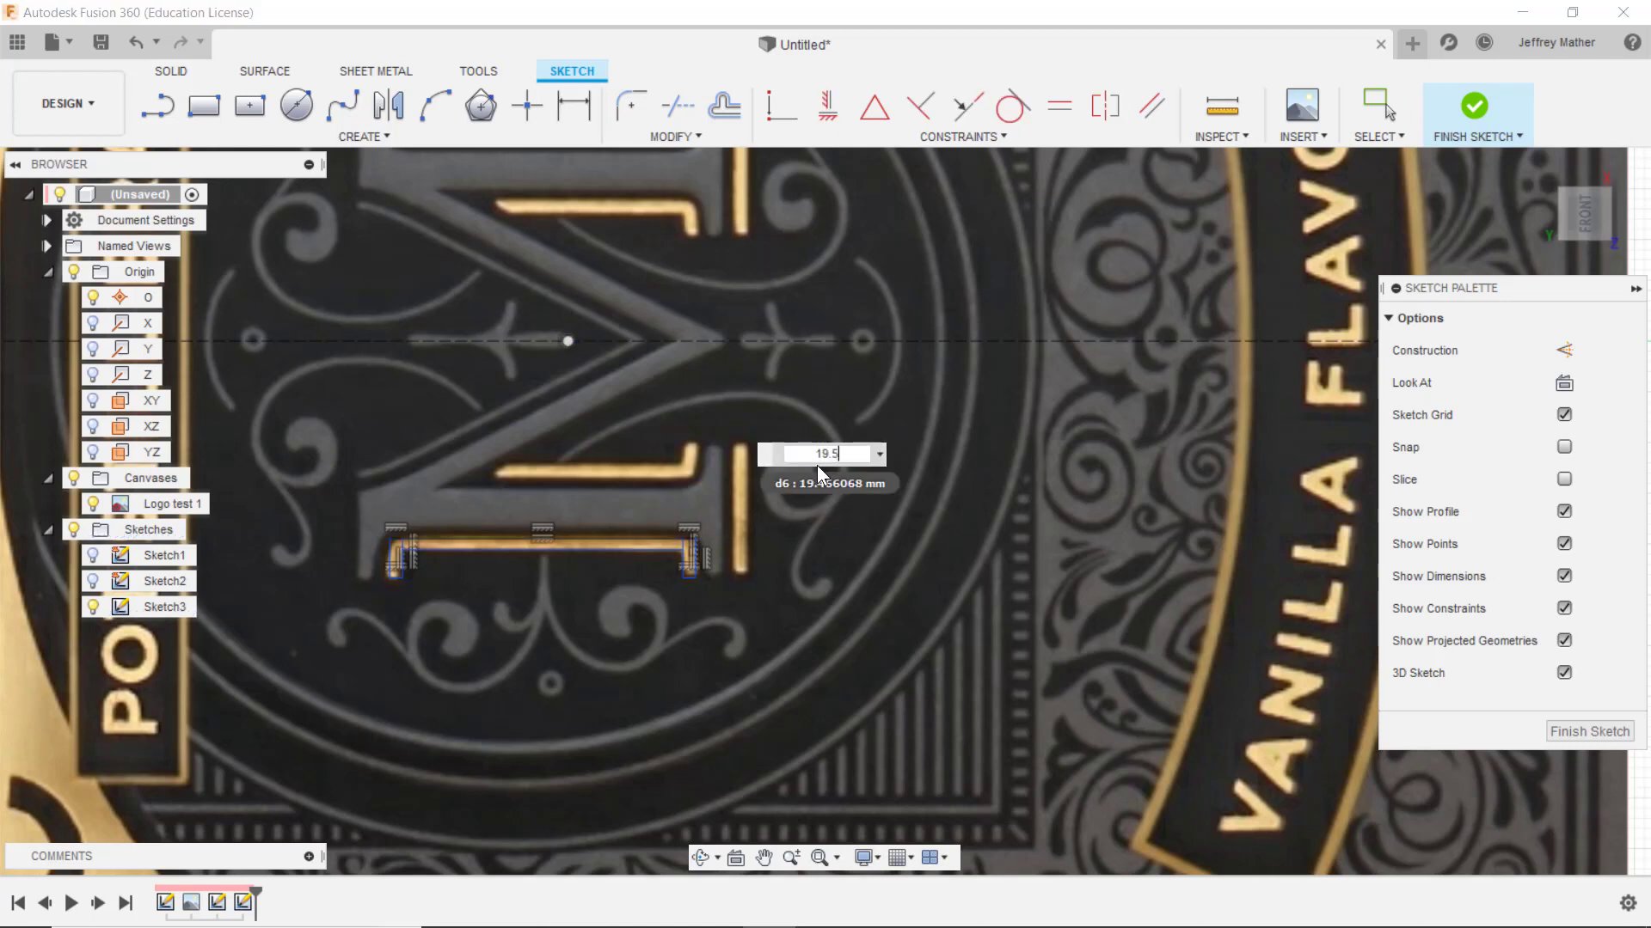
pyautogui.press('Return')
# Set the distance from the origin to the long rectangle's edge to 19.25 mm to match the gold bar
pyautogui.scroll(2, 553, 478)
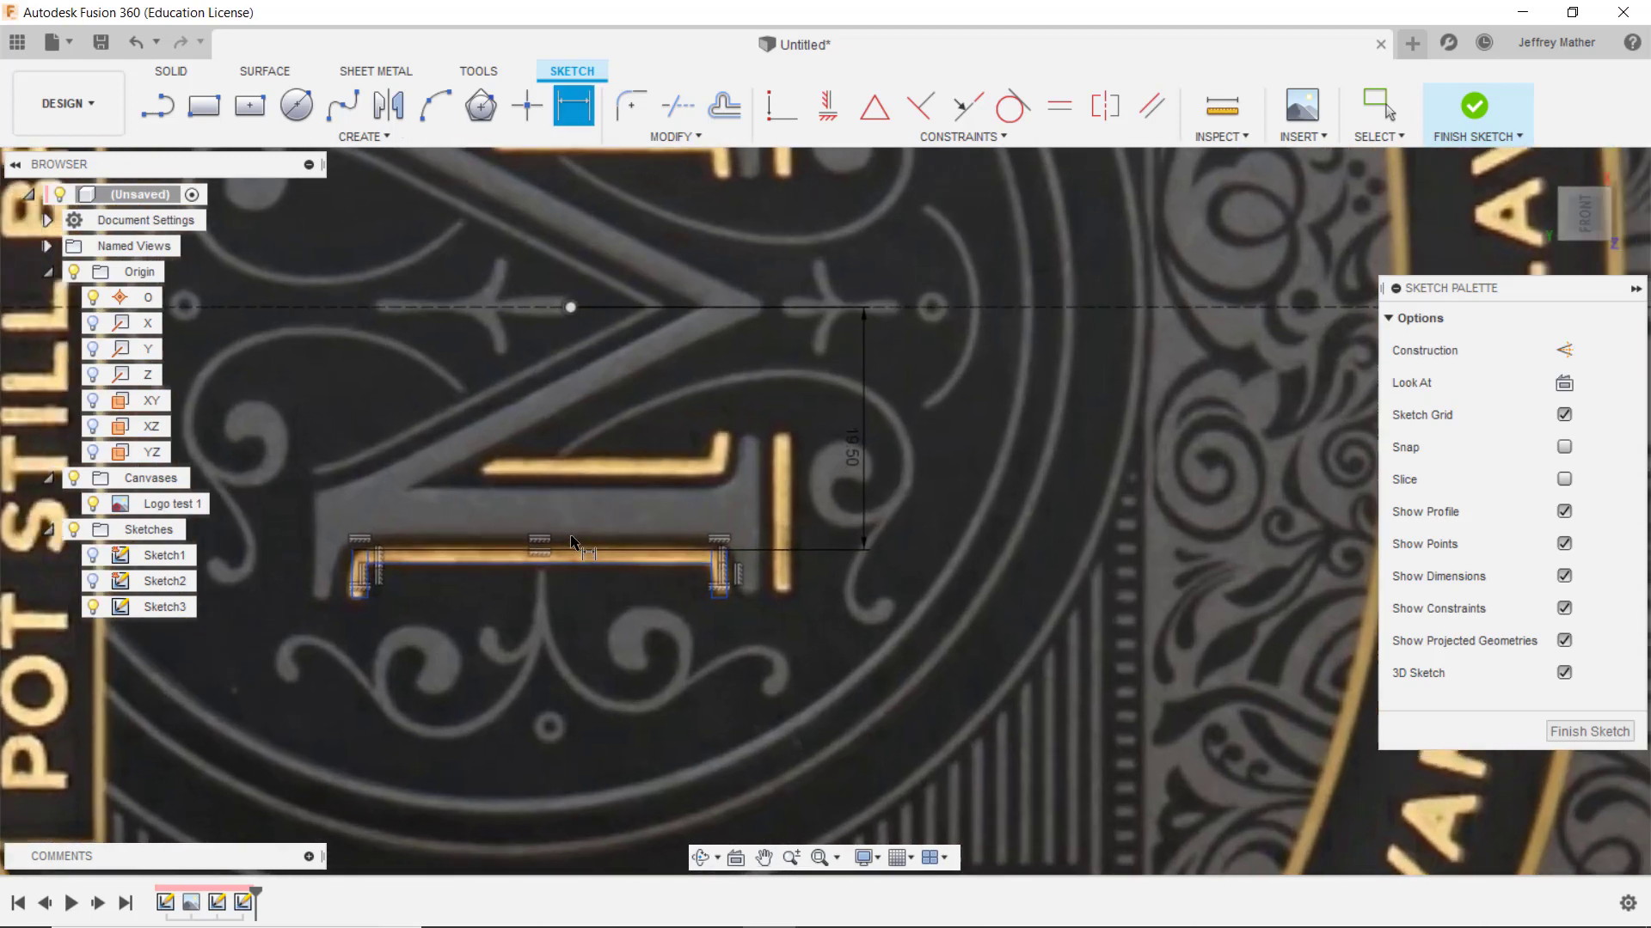
pyautogui.scroll(3, 582, 555)
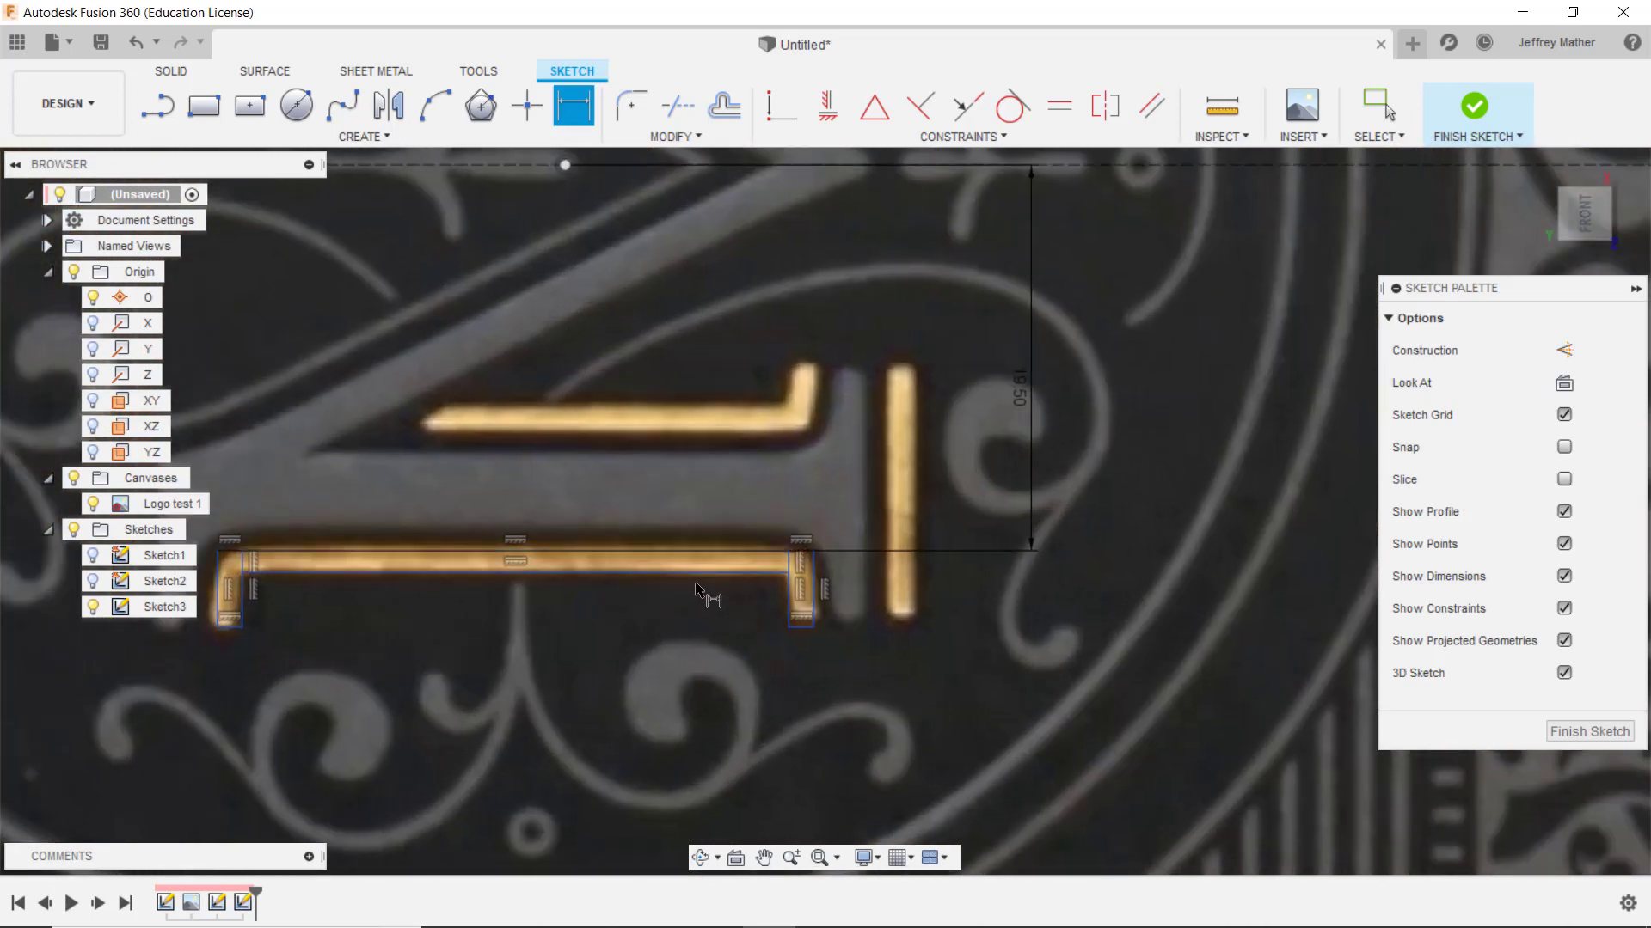
pyautogui.doubleClick(1020, 393)
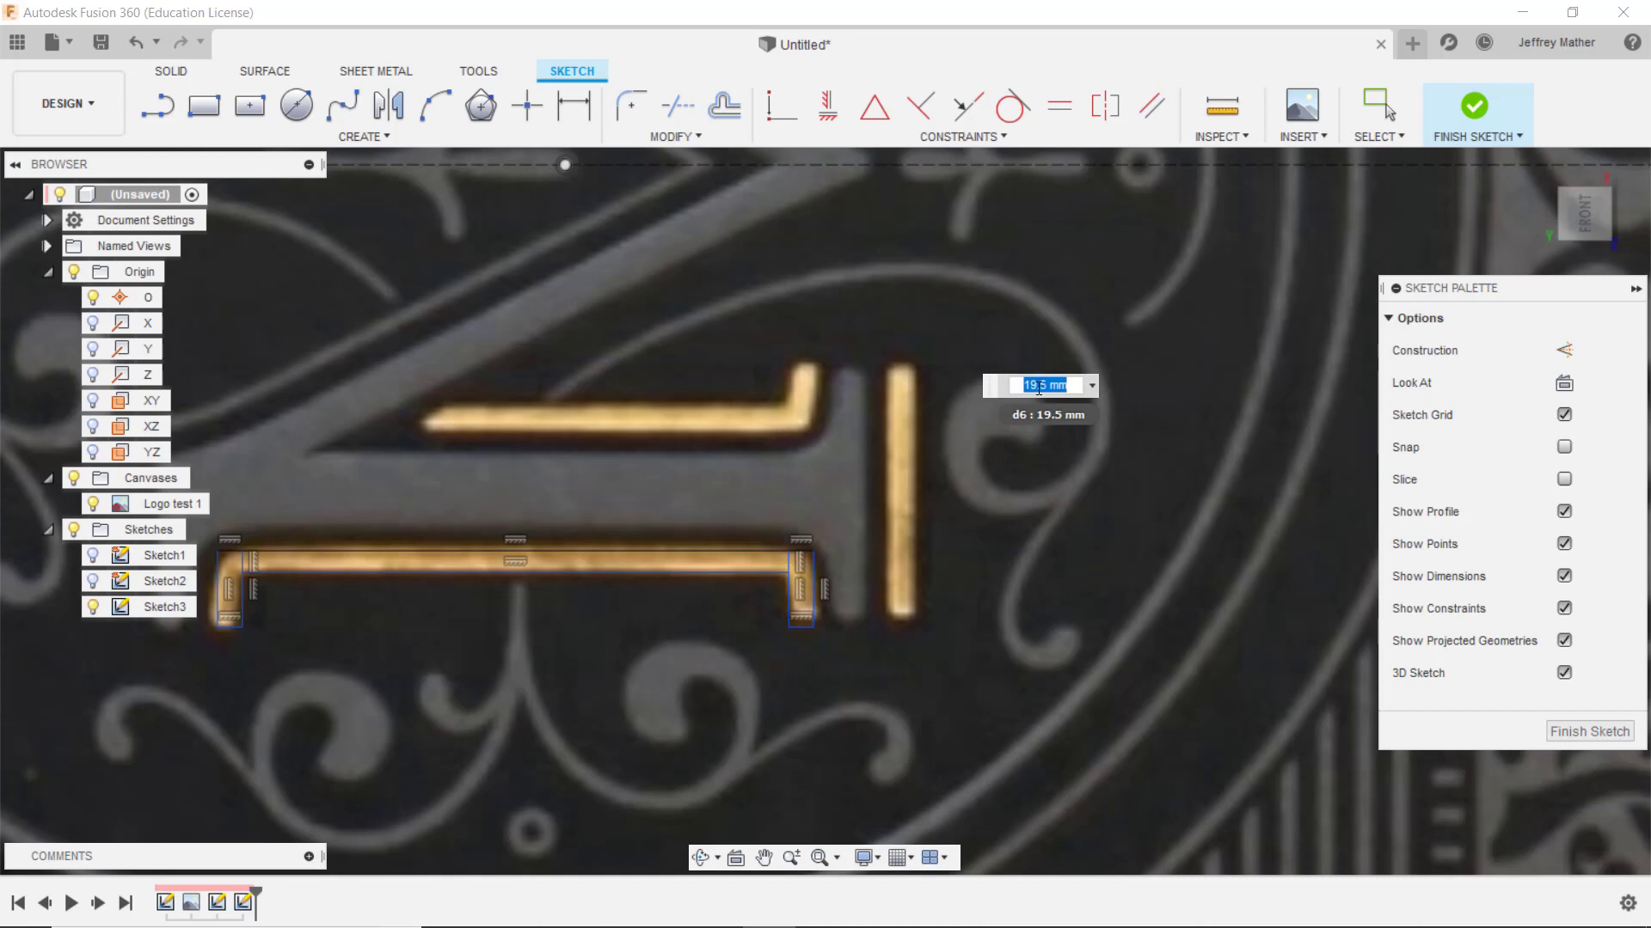
pyautogui.click(1050, 386)
pyautogui.write('2')
pyautogui.press('Return')
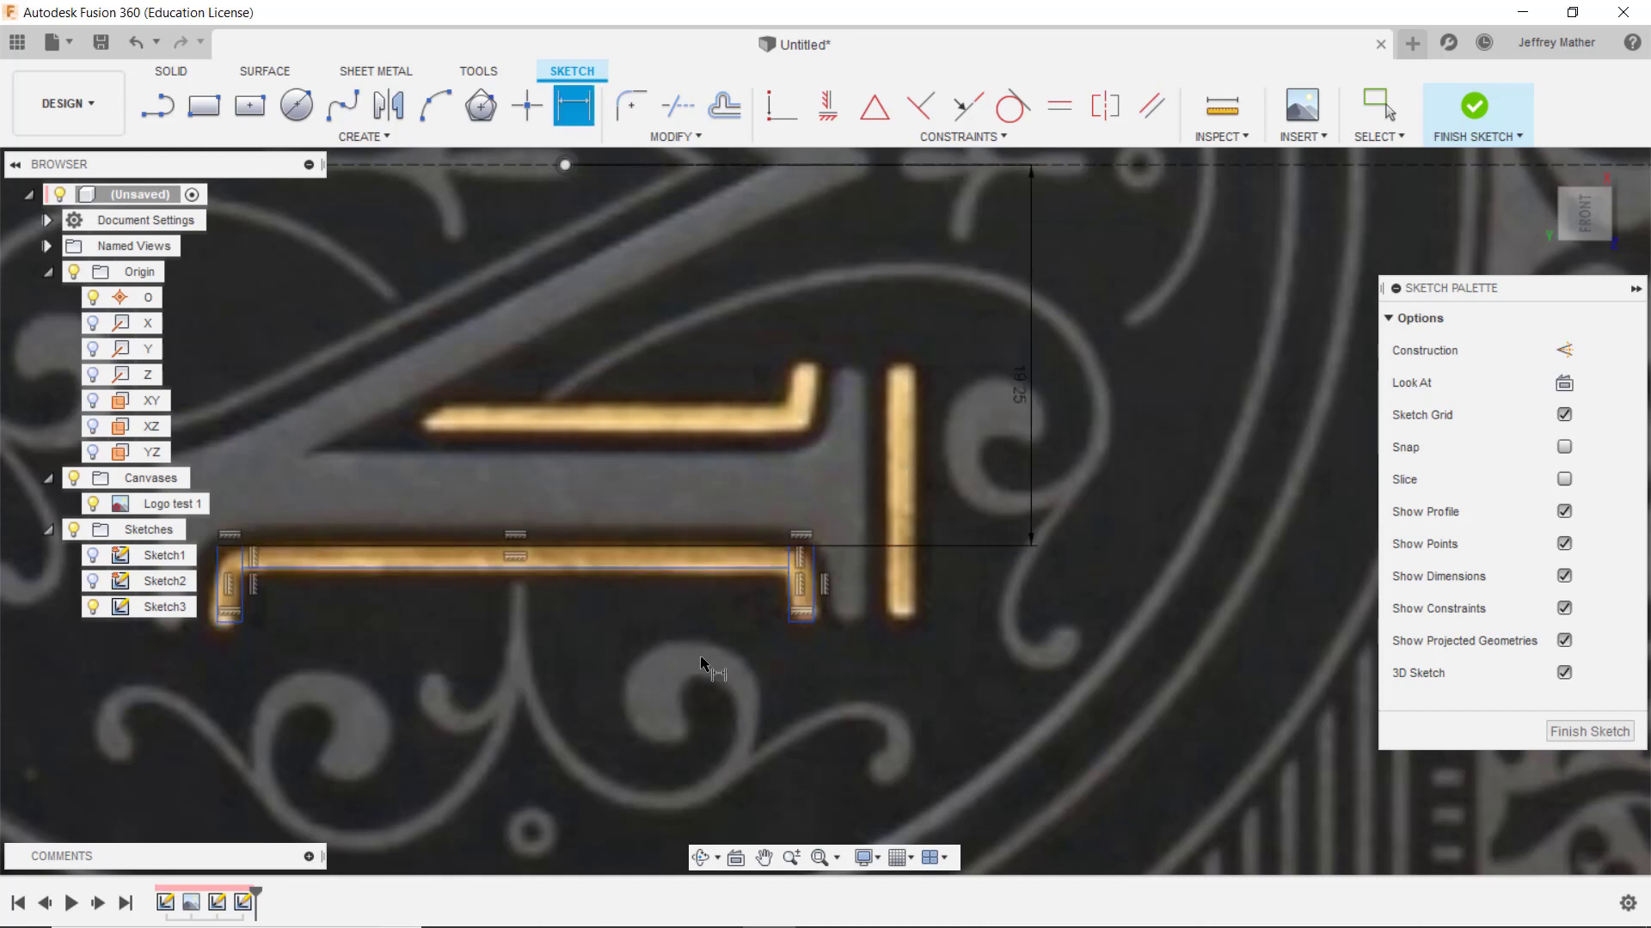
# Dimension the thickness of the long gold bar's rectangle as 1.1 mm
pyautogui.scroll(-1, 762, 675)
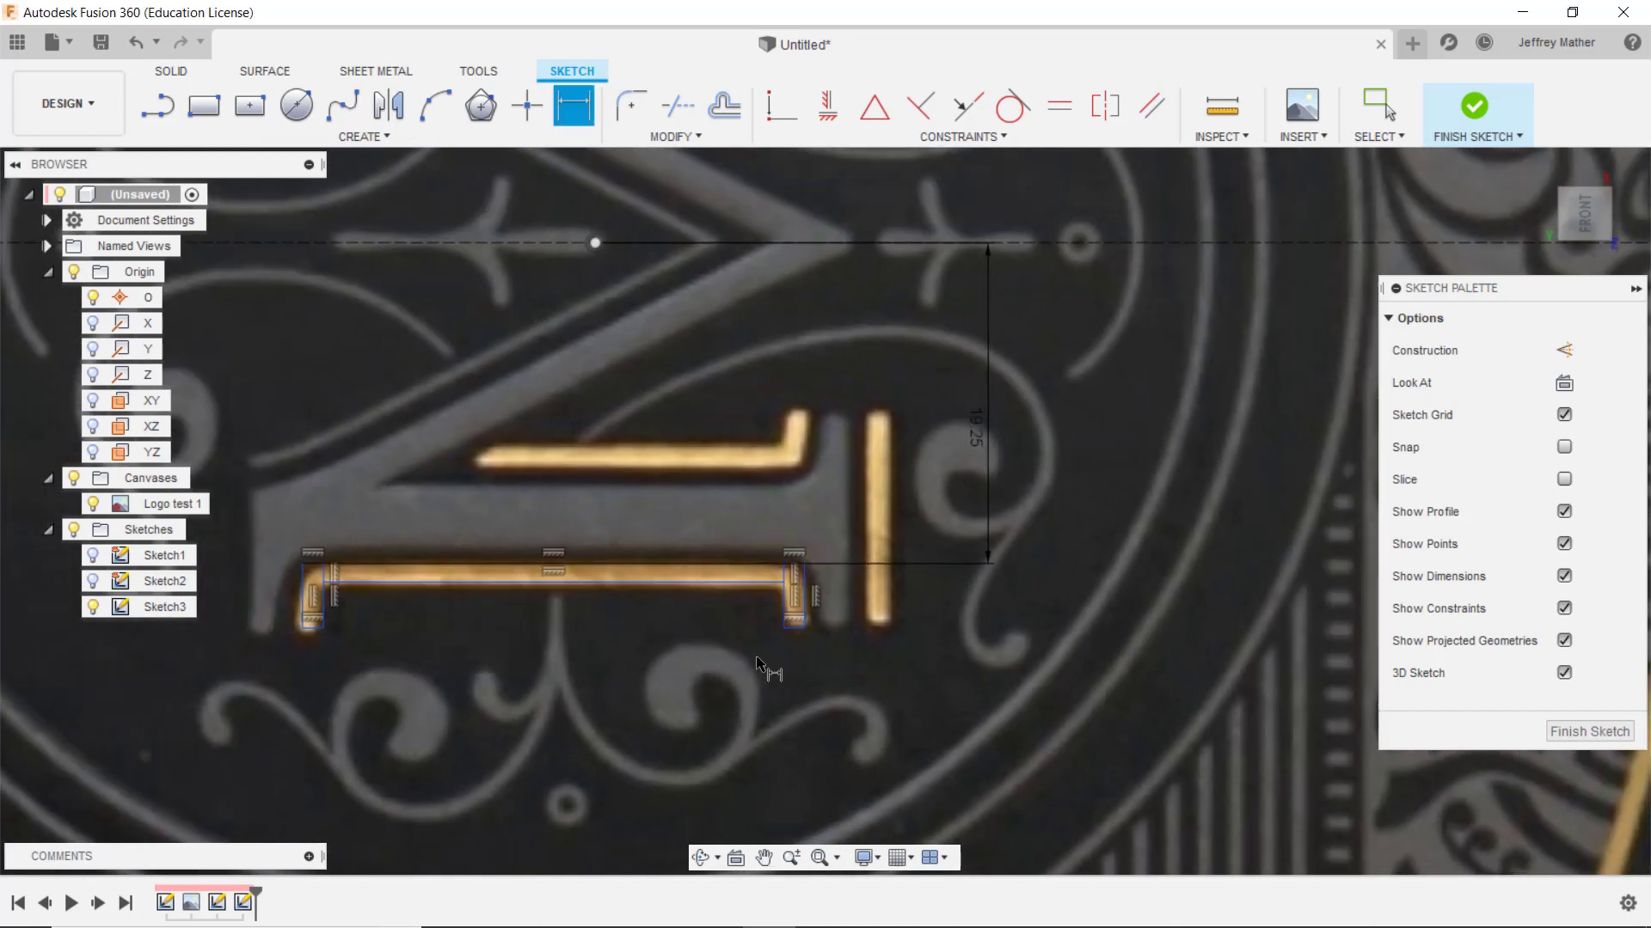
pyautogui.click(651, 590)
pyautogui.click(651, 636)
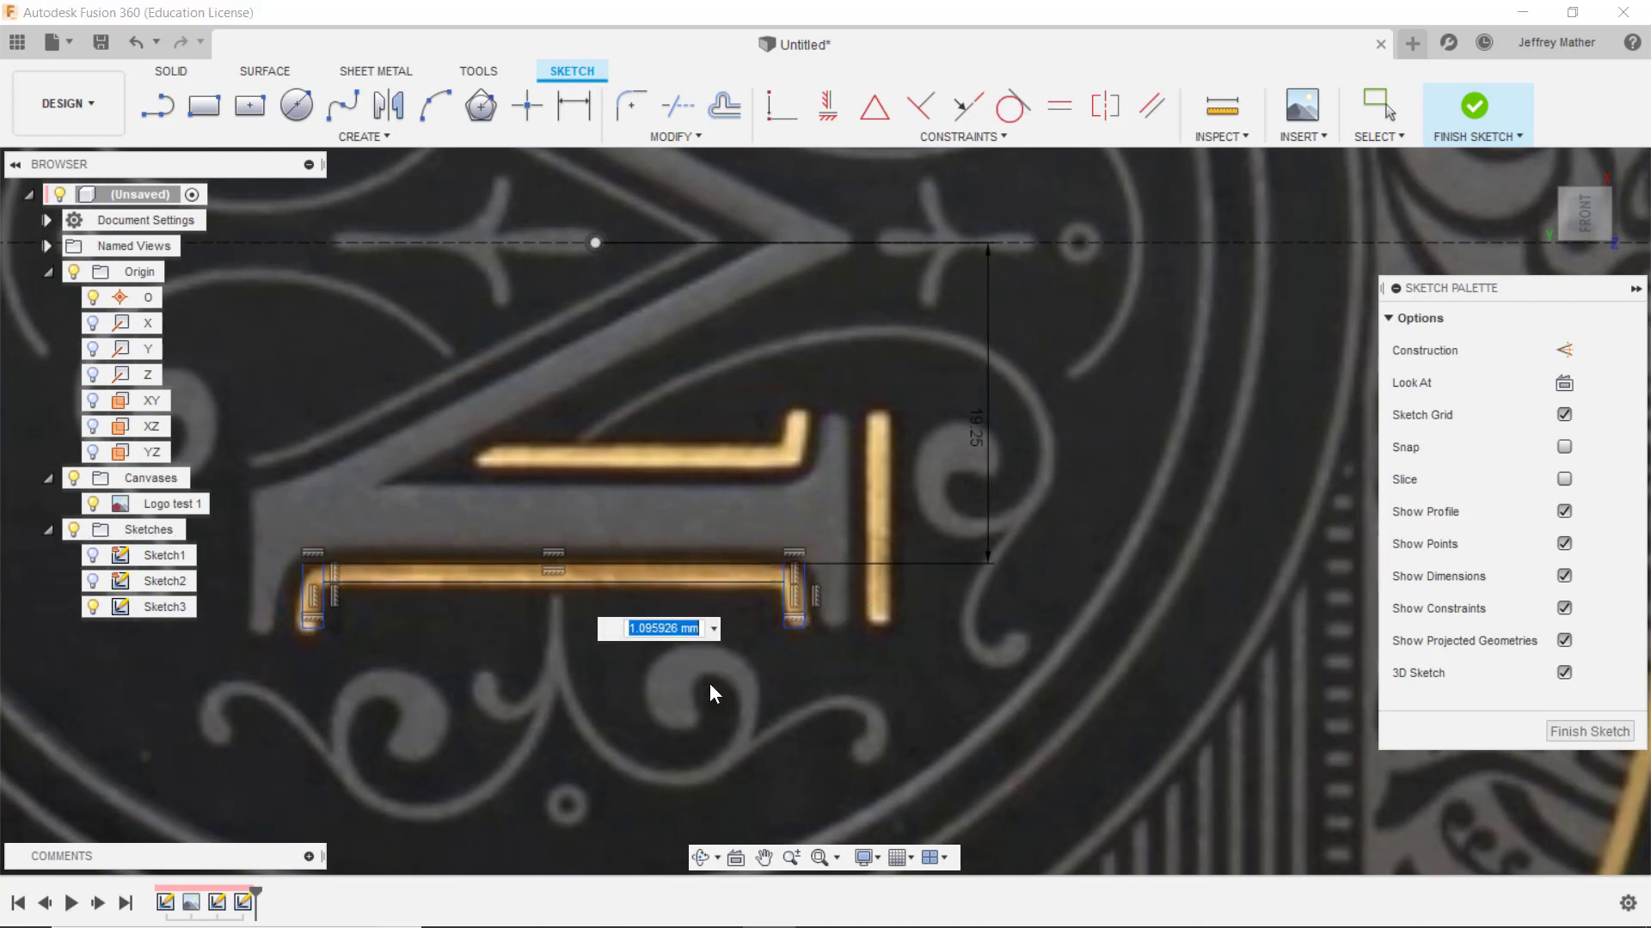
pyautogui.write('1.1')
pyautogui.press('Return')
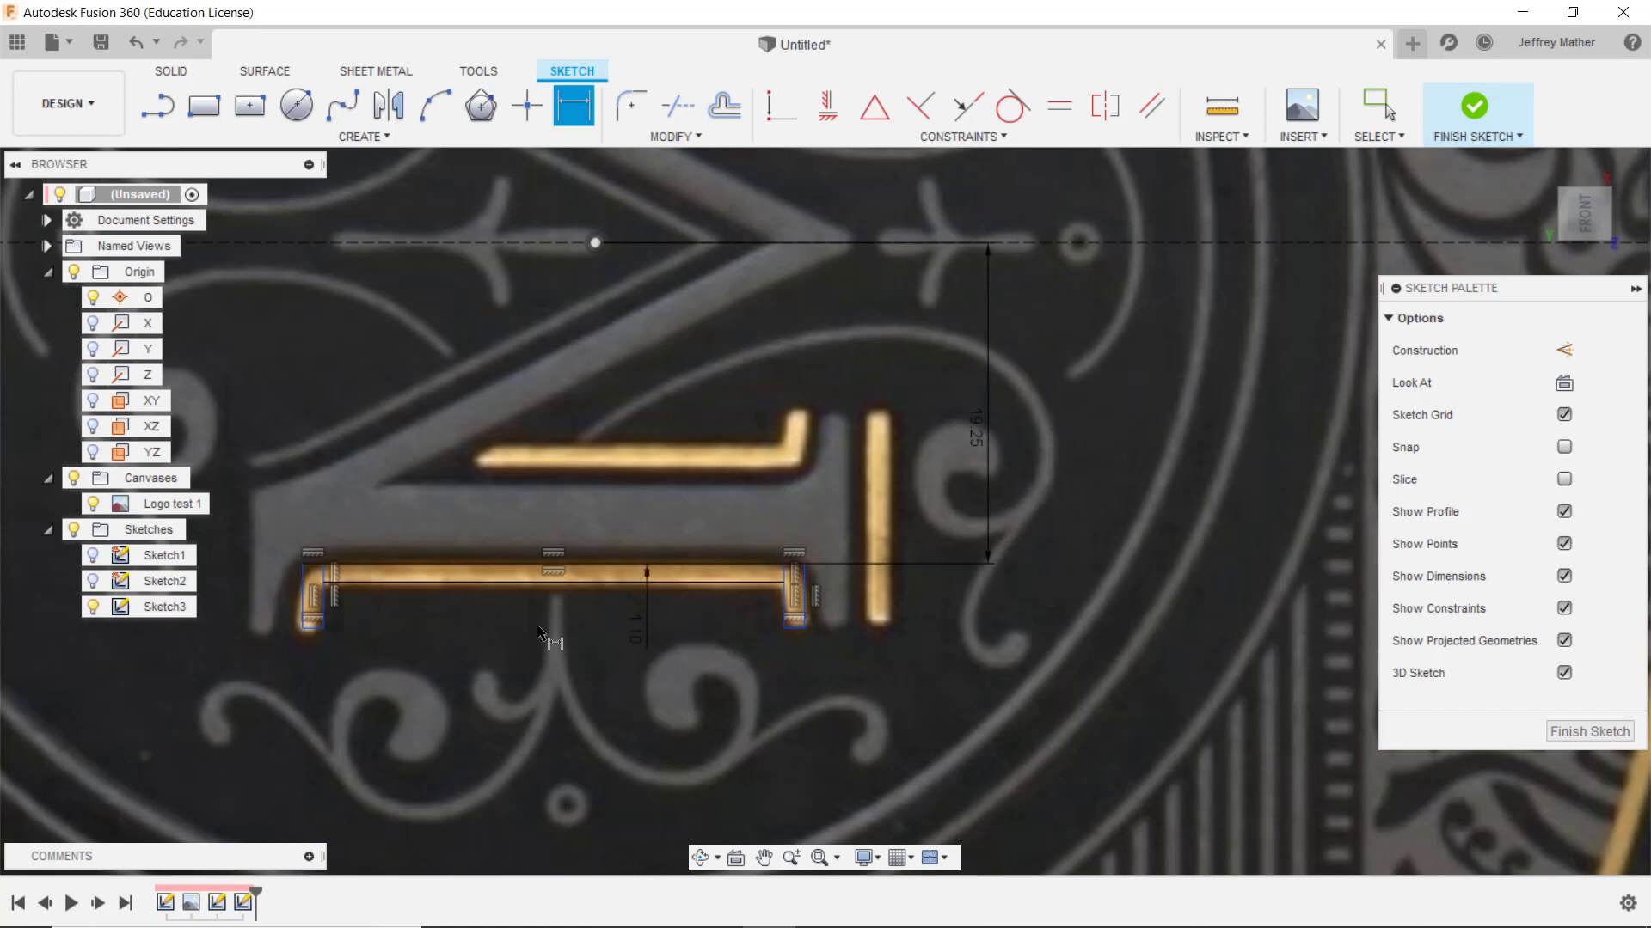
# Set the long rectangle's thickness to 1.25 mm to match the gold bar
pyautogui.doubleClick(635, 636)
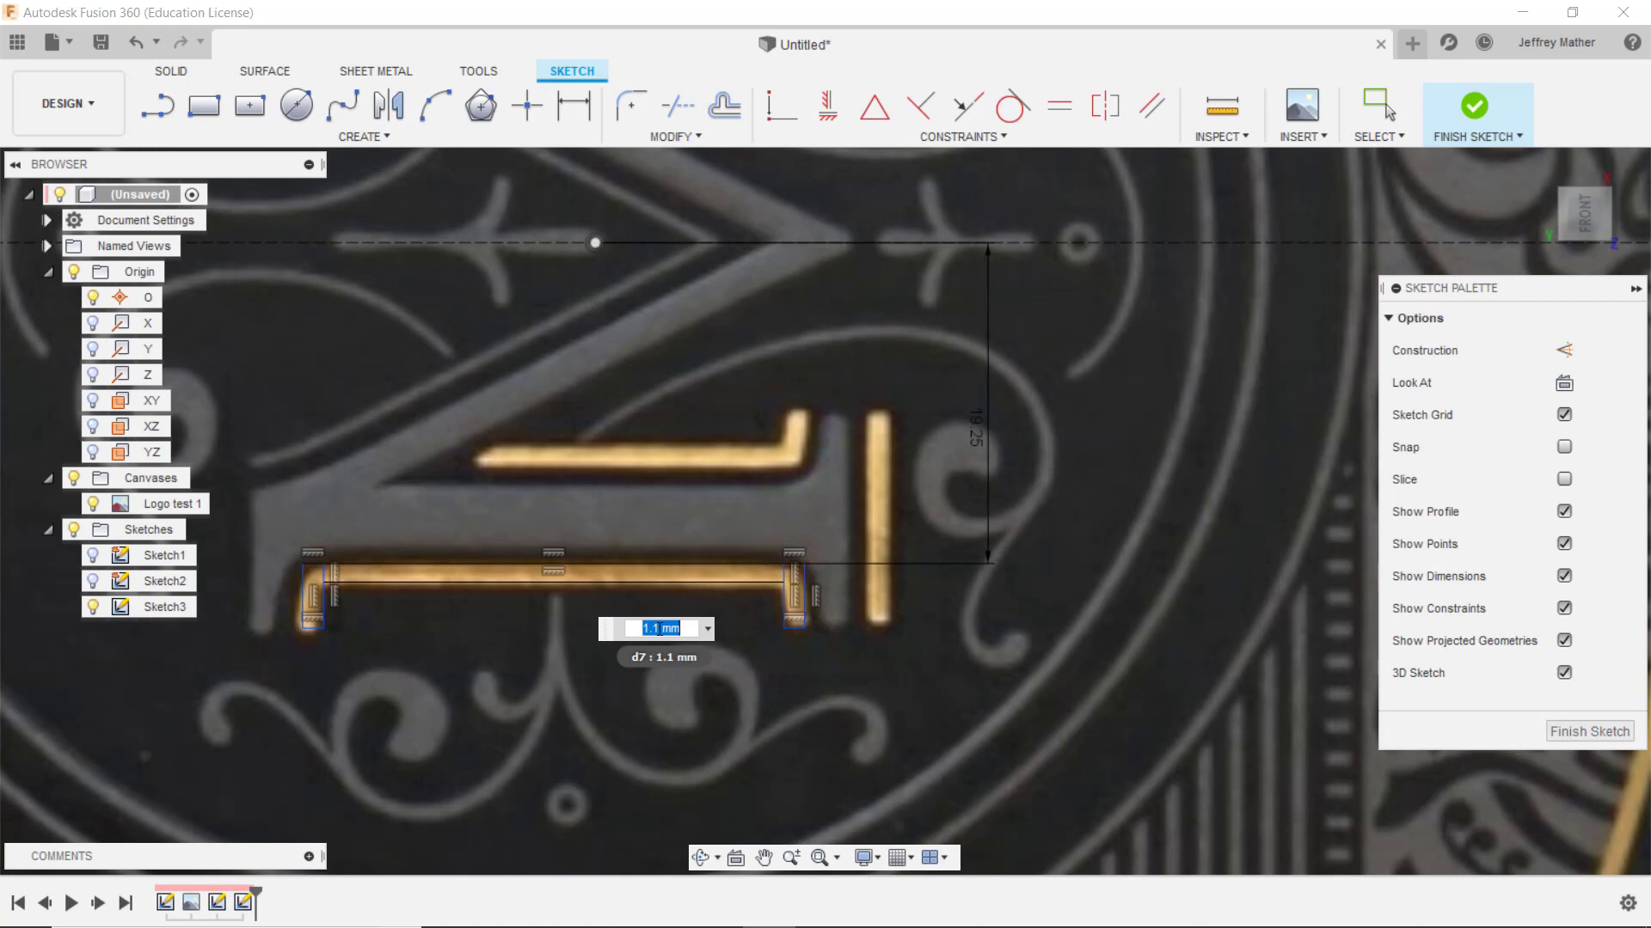
pyautogui.click(654, 628)
pyautogui.write('25')
pyautogui.press('Return')
pyautogui.press('d')
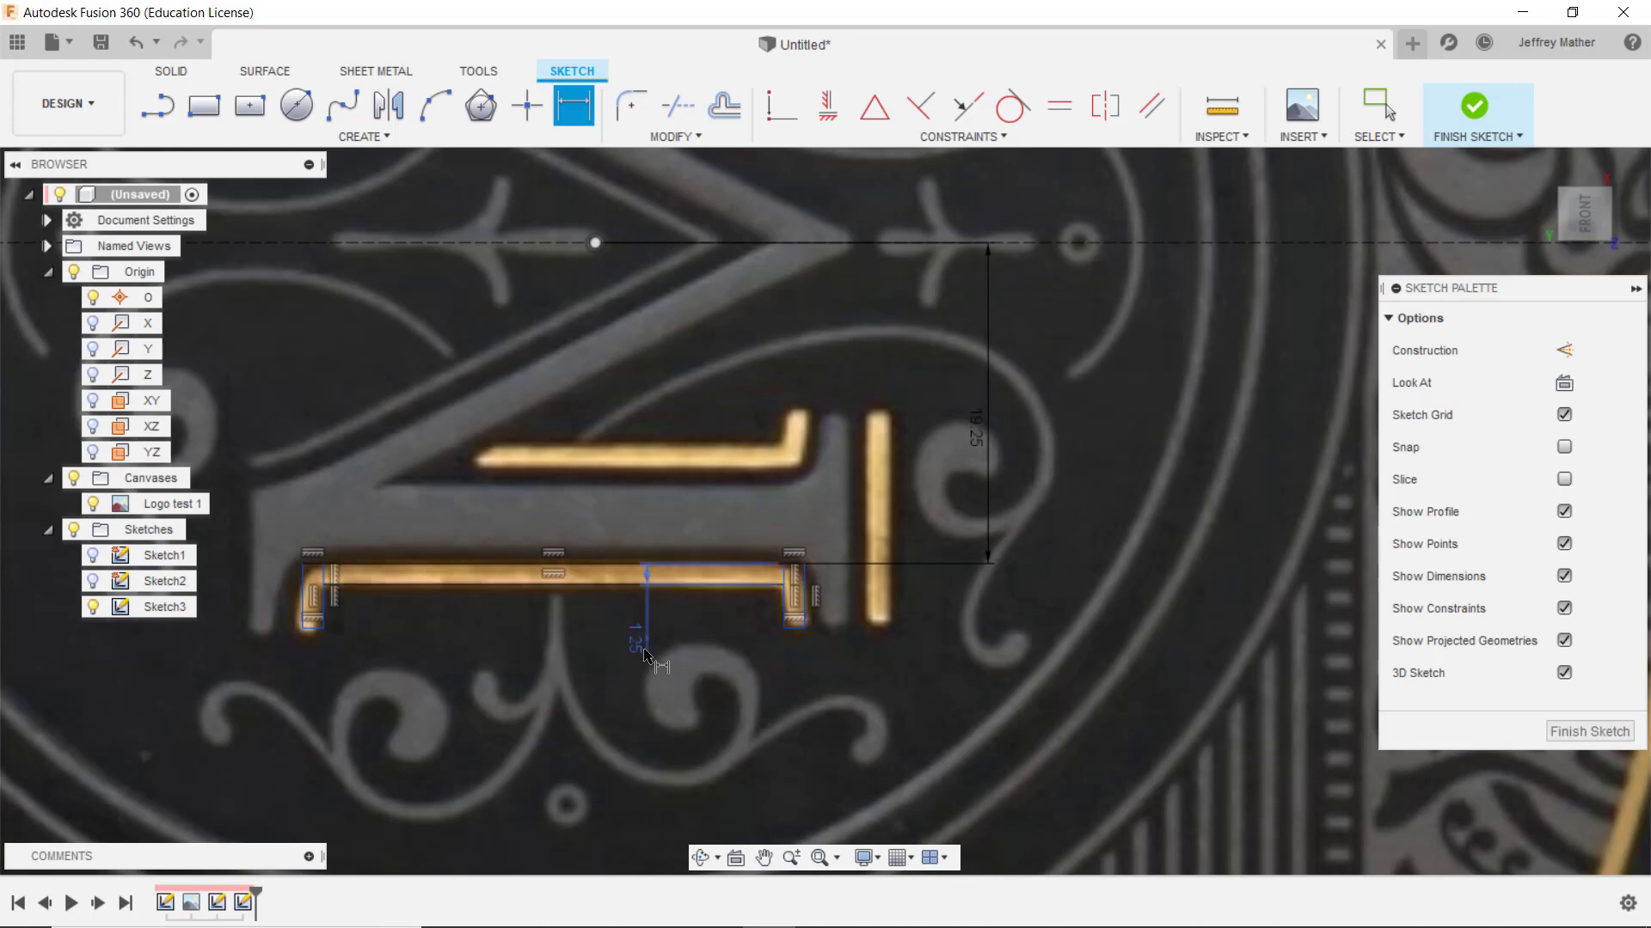
# Dimension the length of the serif rectangle nearest the separate short gold bar as 4 mm
pyautogui.scroll(1, 636, 679)
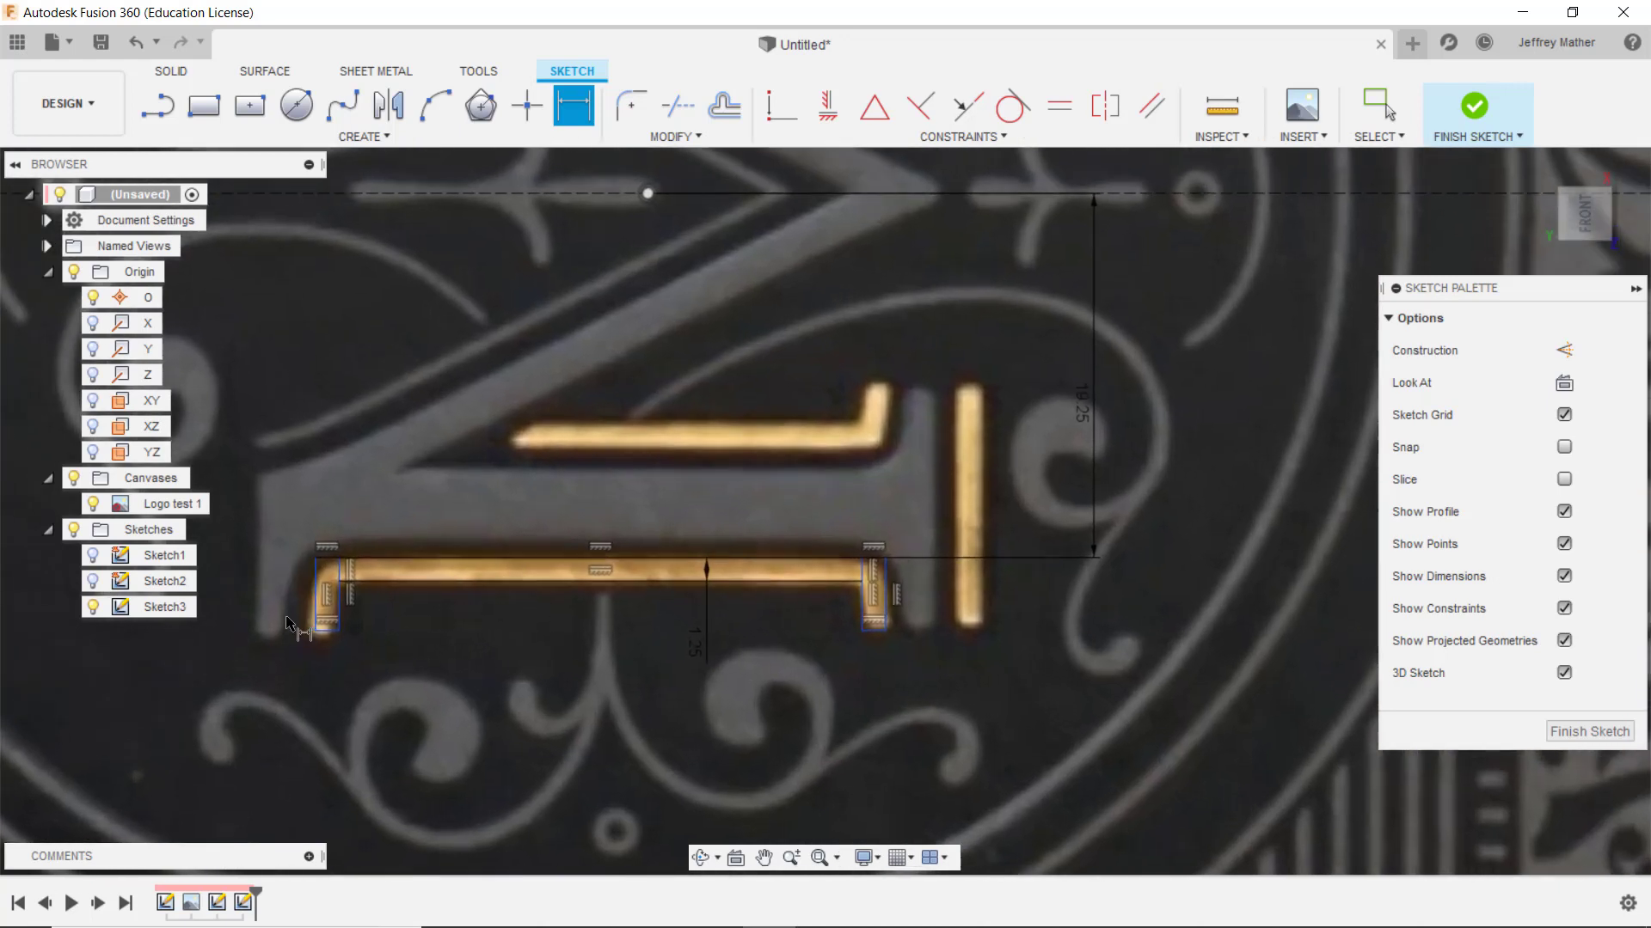
pyautogui.scroll(1, 313, 627)
pyautogui.click(896, 605)
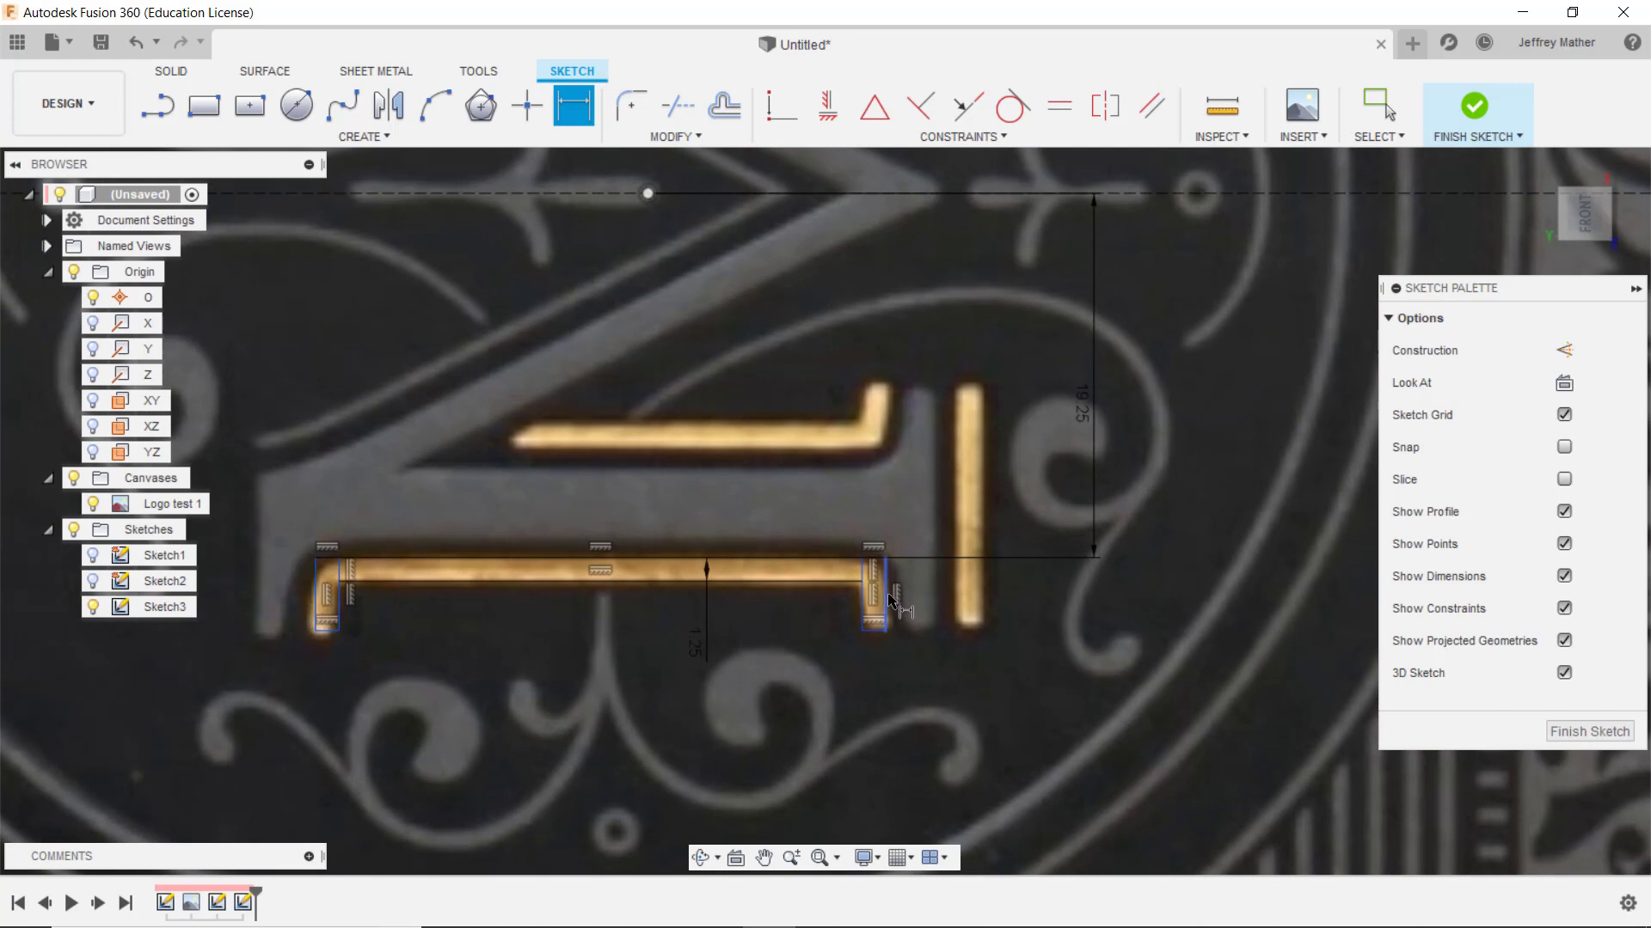
pyautogui.click(972, 683)
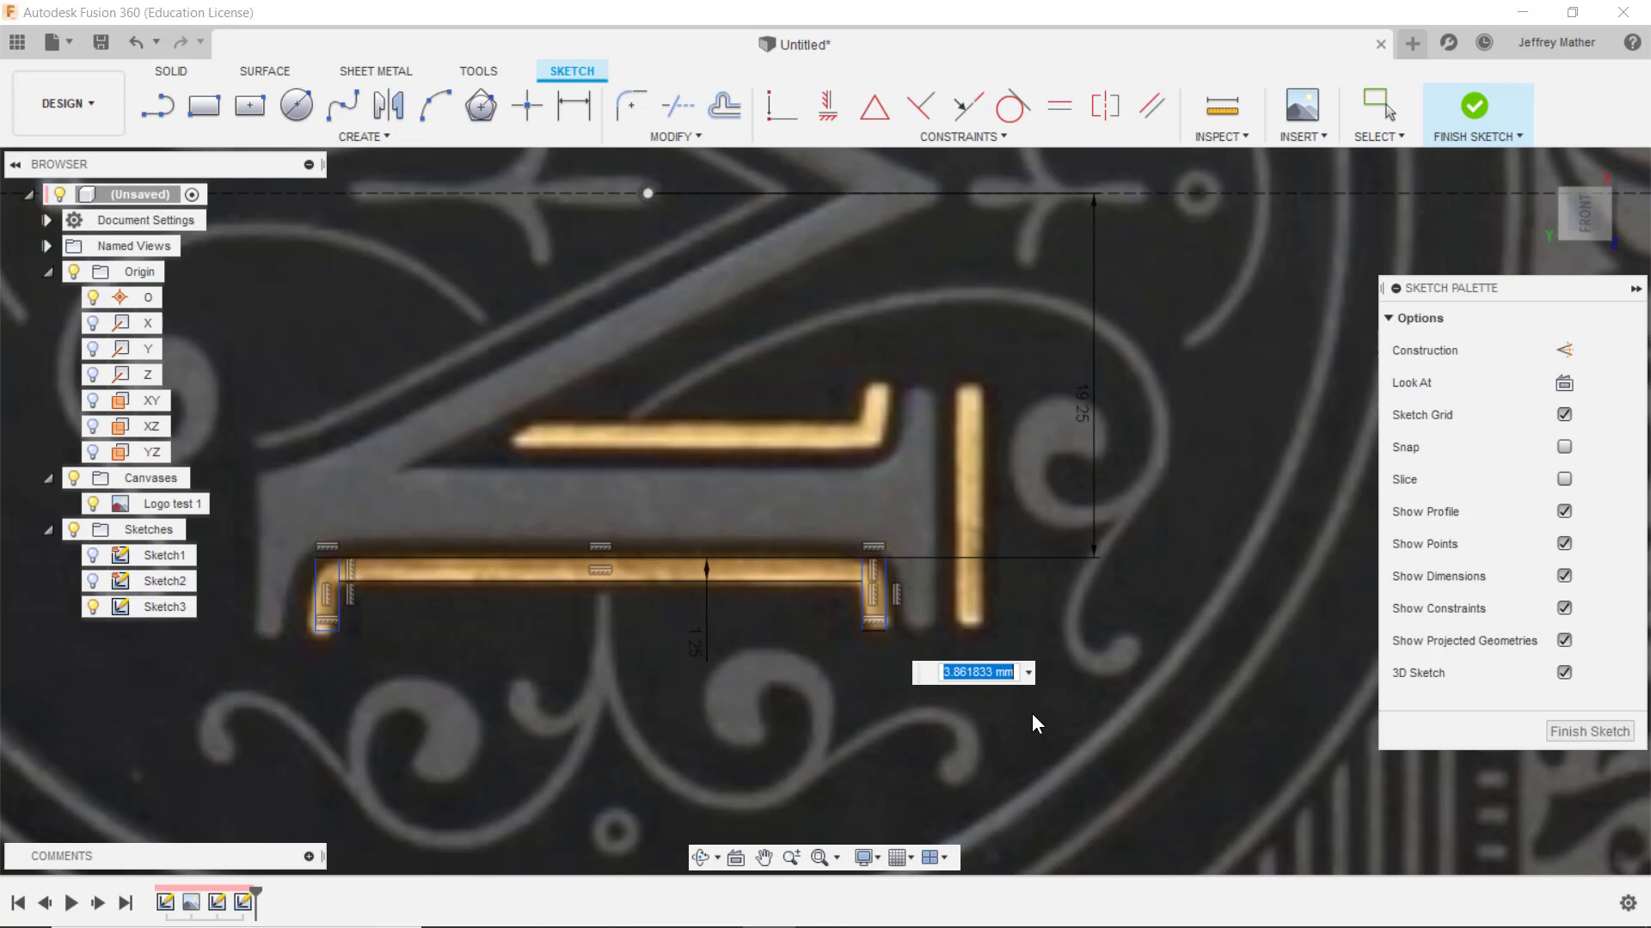
pyautogui.write('4')
pyautogui.press('Return')
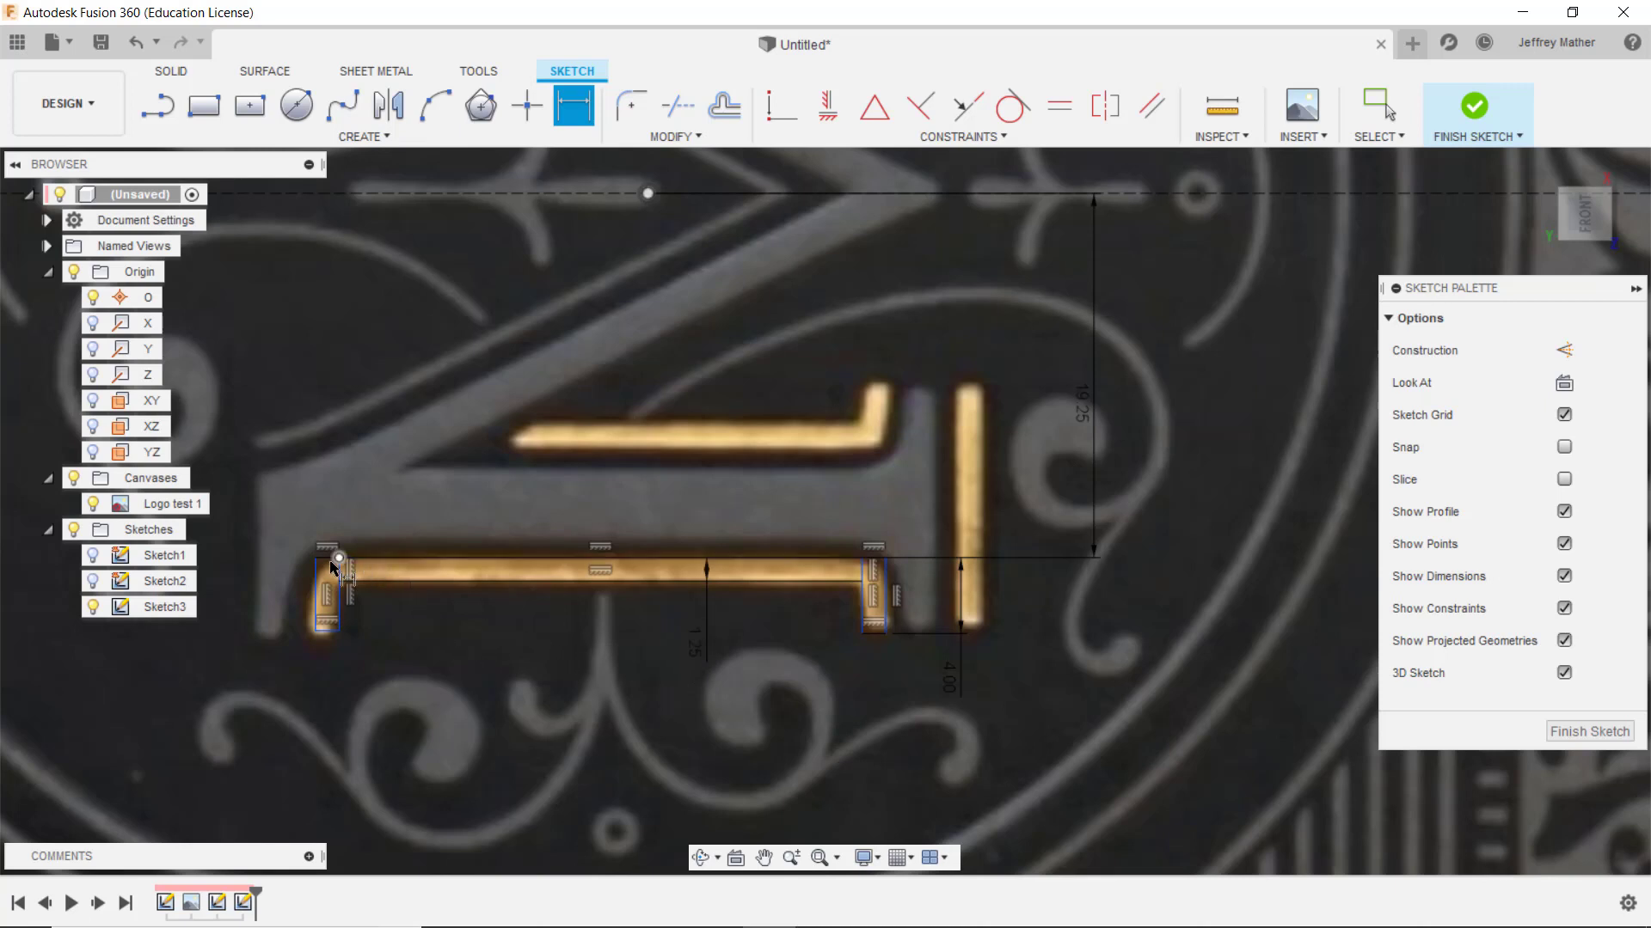
# Dimension the overall length of the bar between the outer corners of its two serifs as 30 mm
pyautogui.click(870, 584)
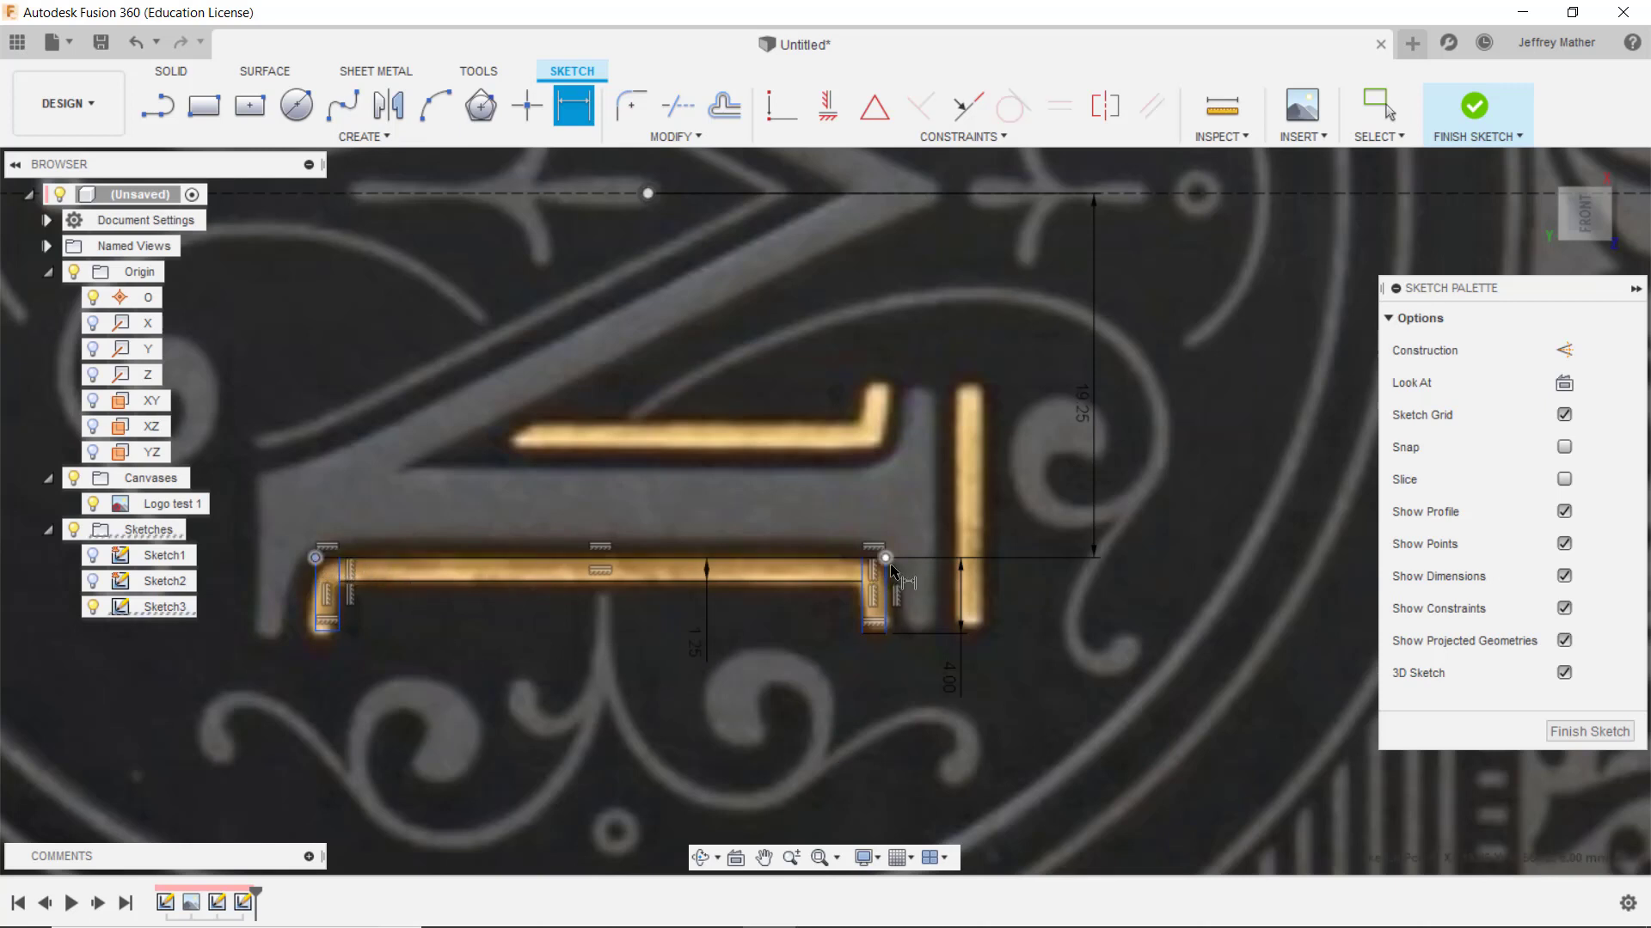
pyautogui.click(661, 508)
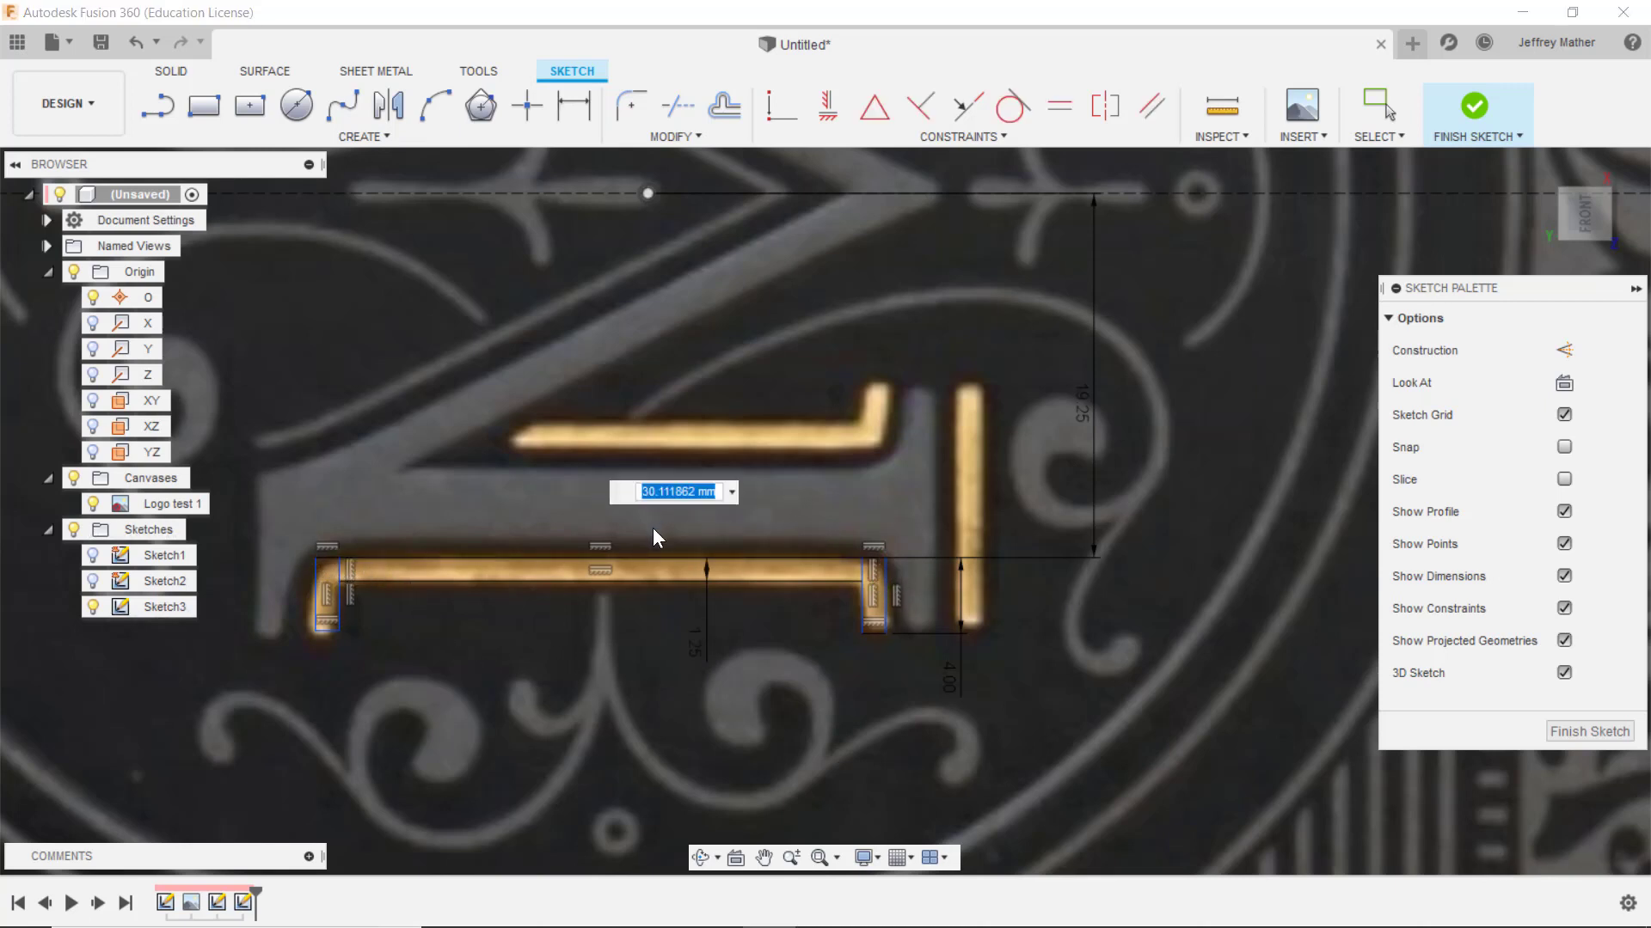
pyautogui.write('30')
pyautogui.press('Return')
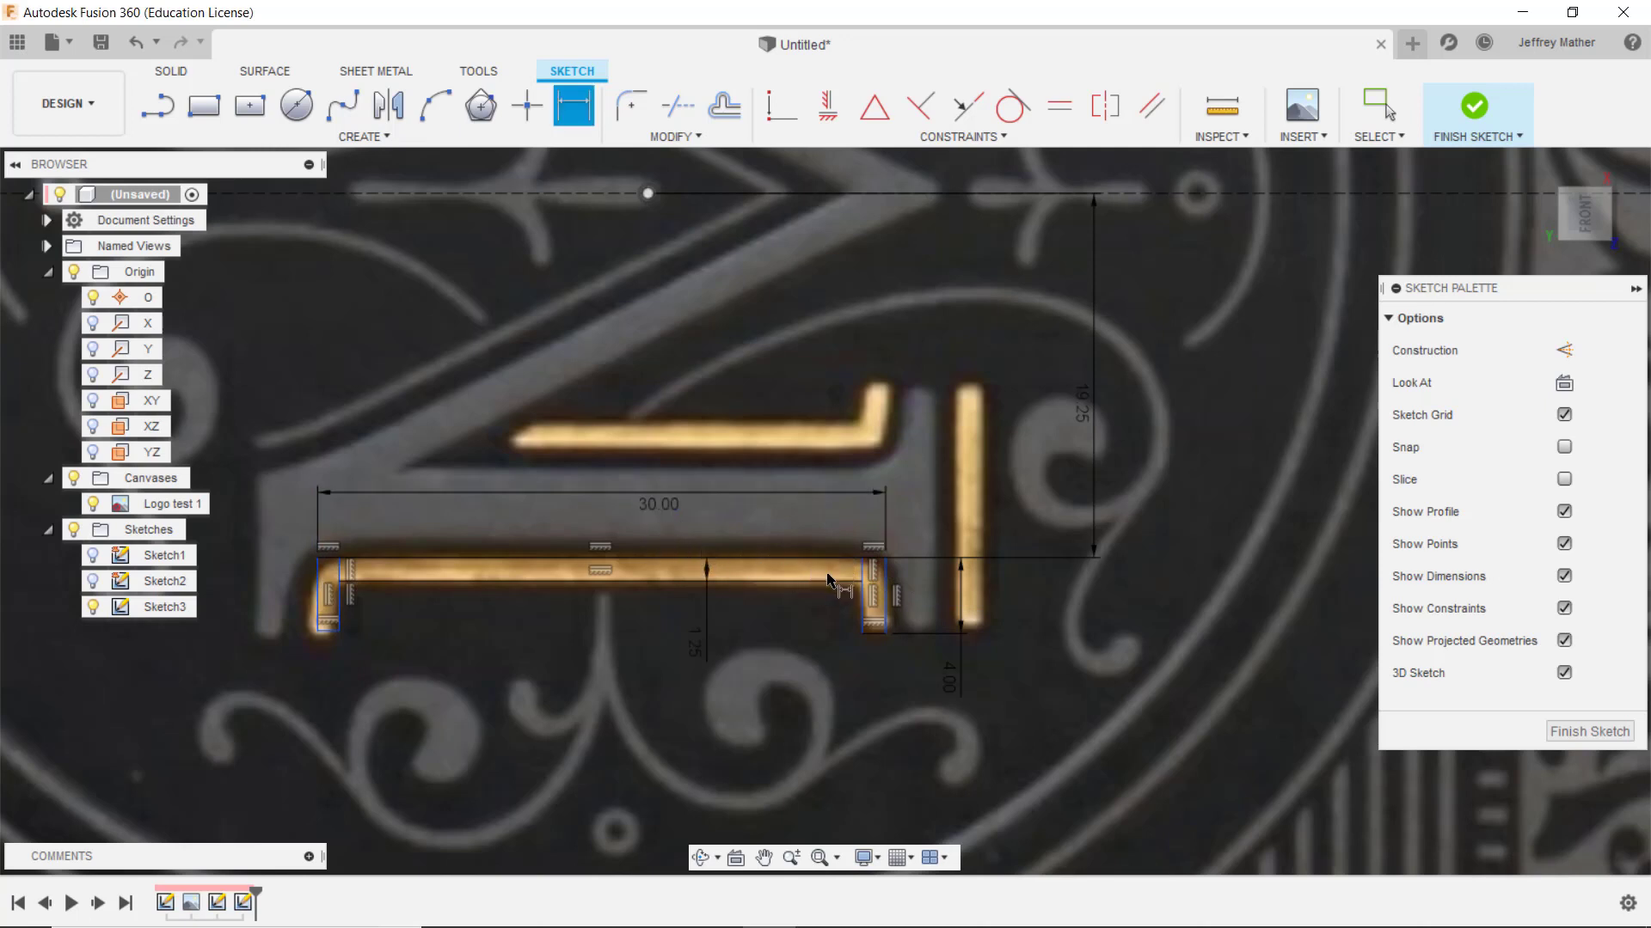
# Dimension the distance along the bar from the origin to the outer edge of the 4 mm serif as 12.5 mm
pyautogui.click(648, 193)
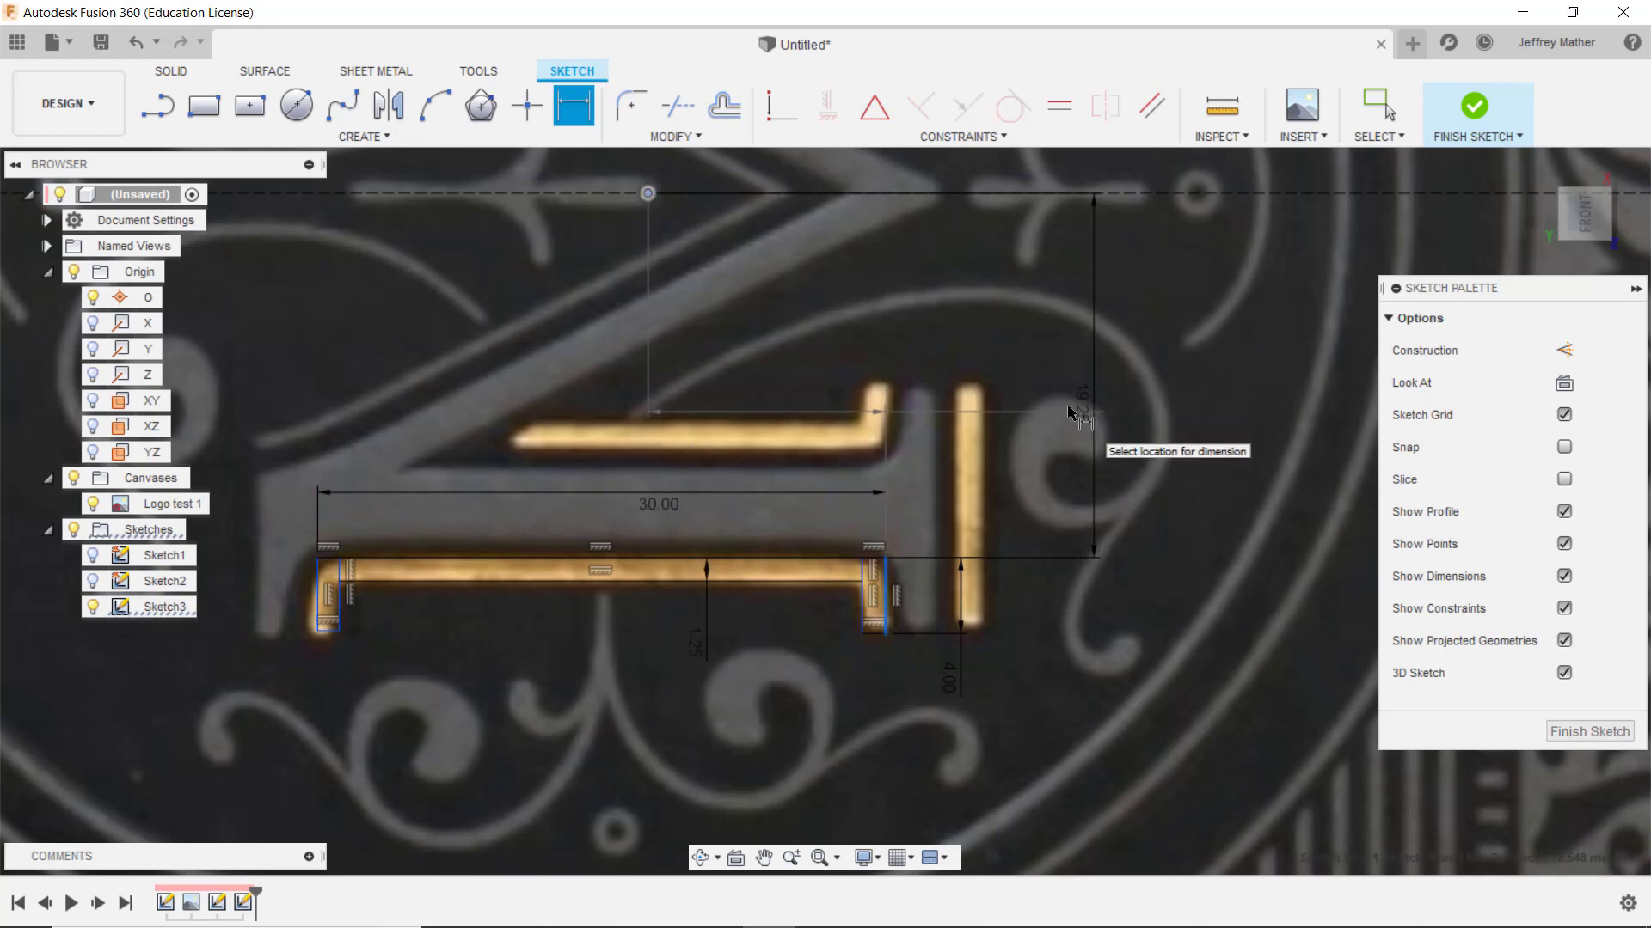
pyautogui.click(805, 332)
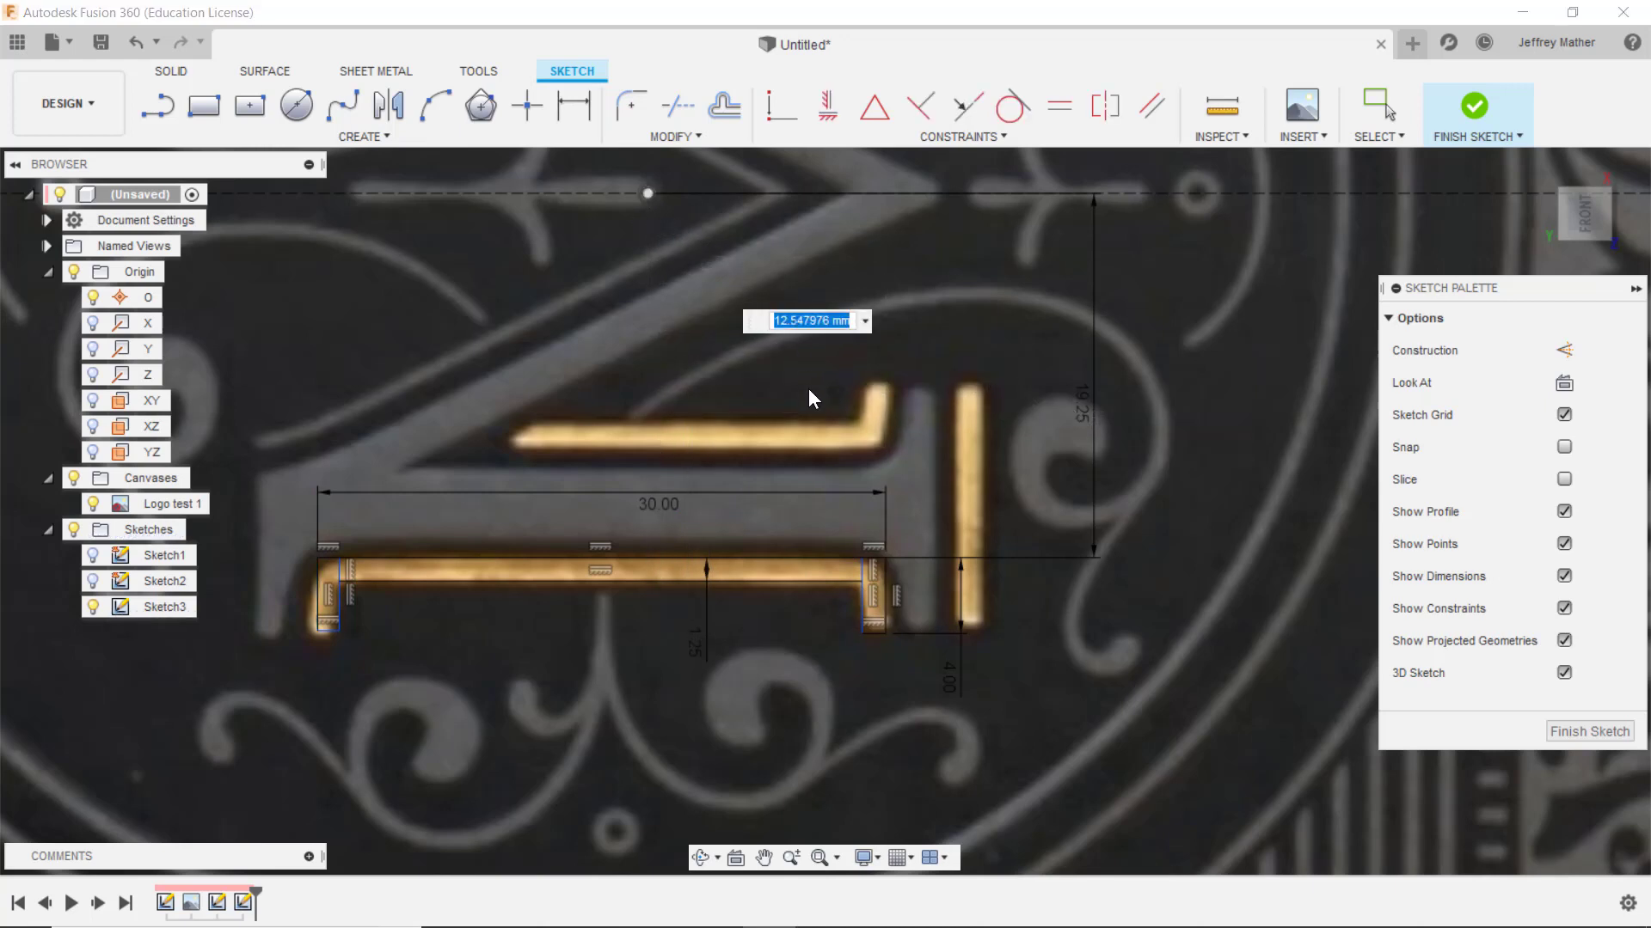
pyautogui.write('12.5')
pyautogui.press('Return')
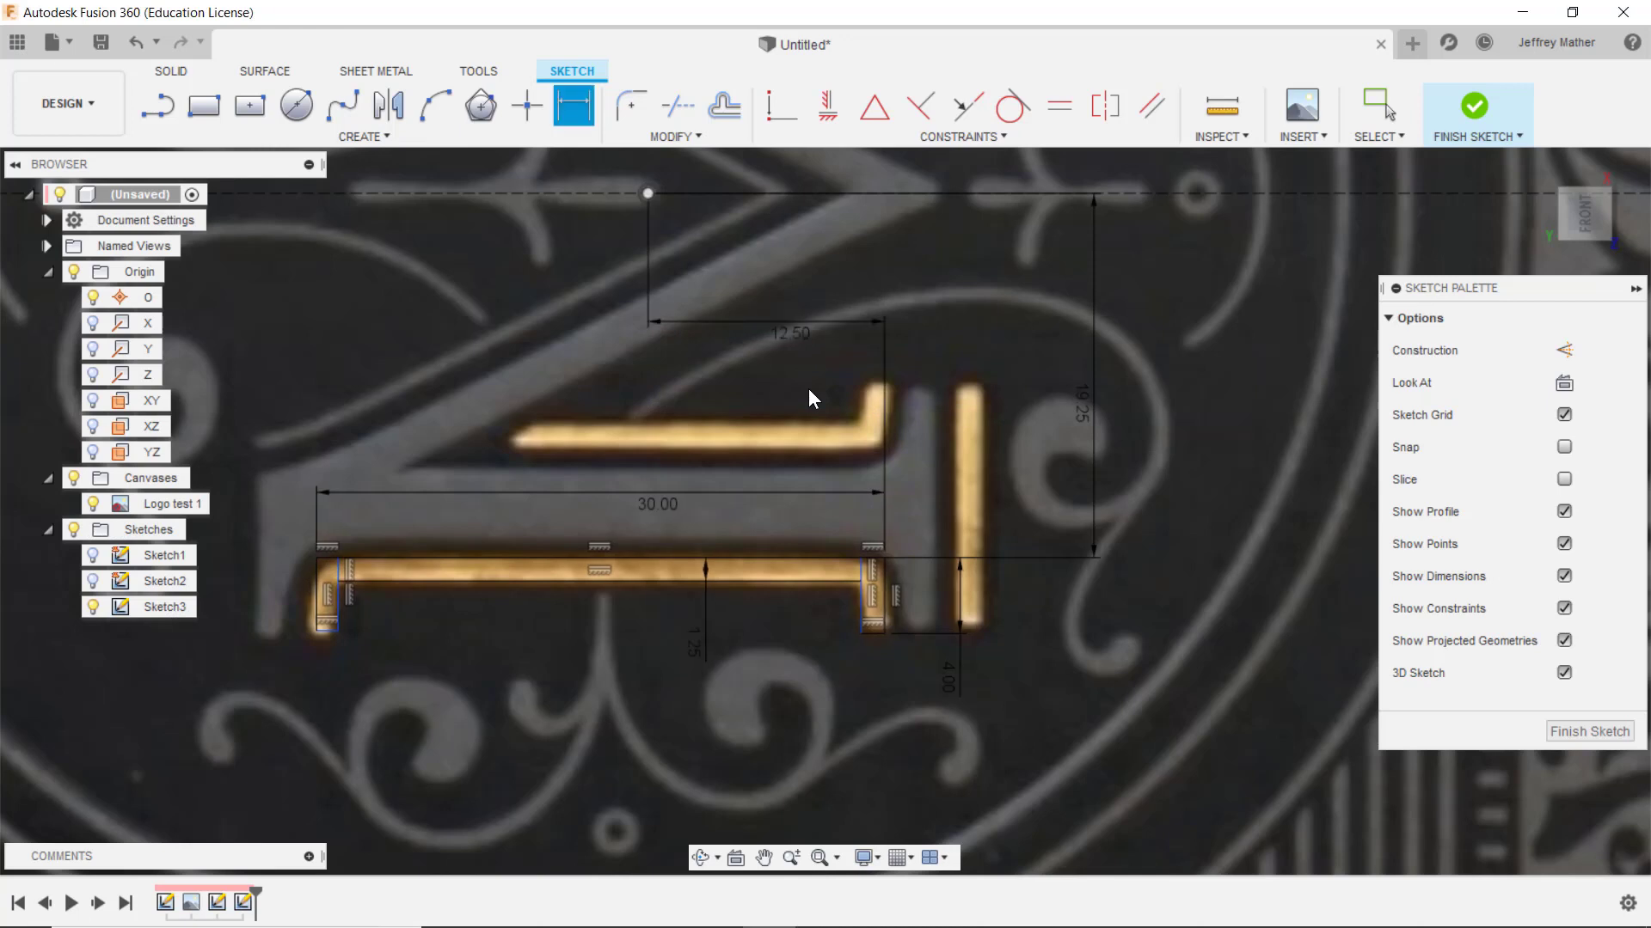
# Hide the canvas and make the end edges of the two serif rectangles collinear
pyautogui.click(73, 481)
pyautogui.scroll(-1, 921, 785)
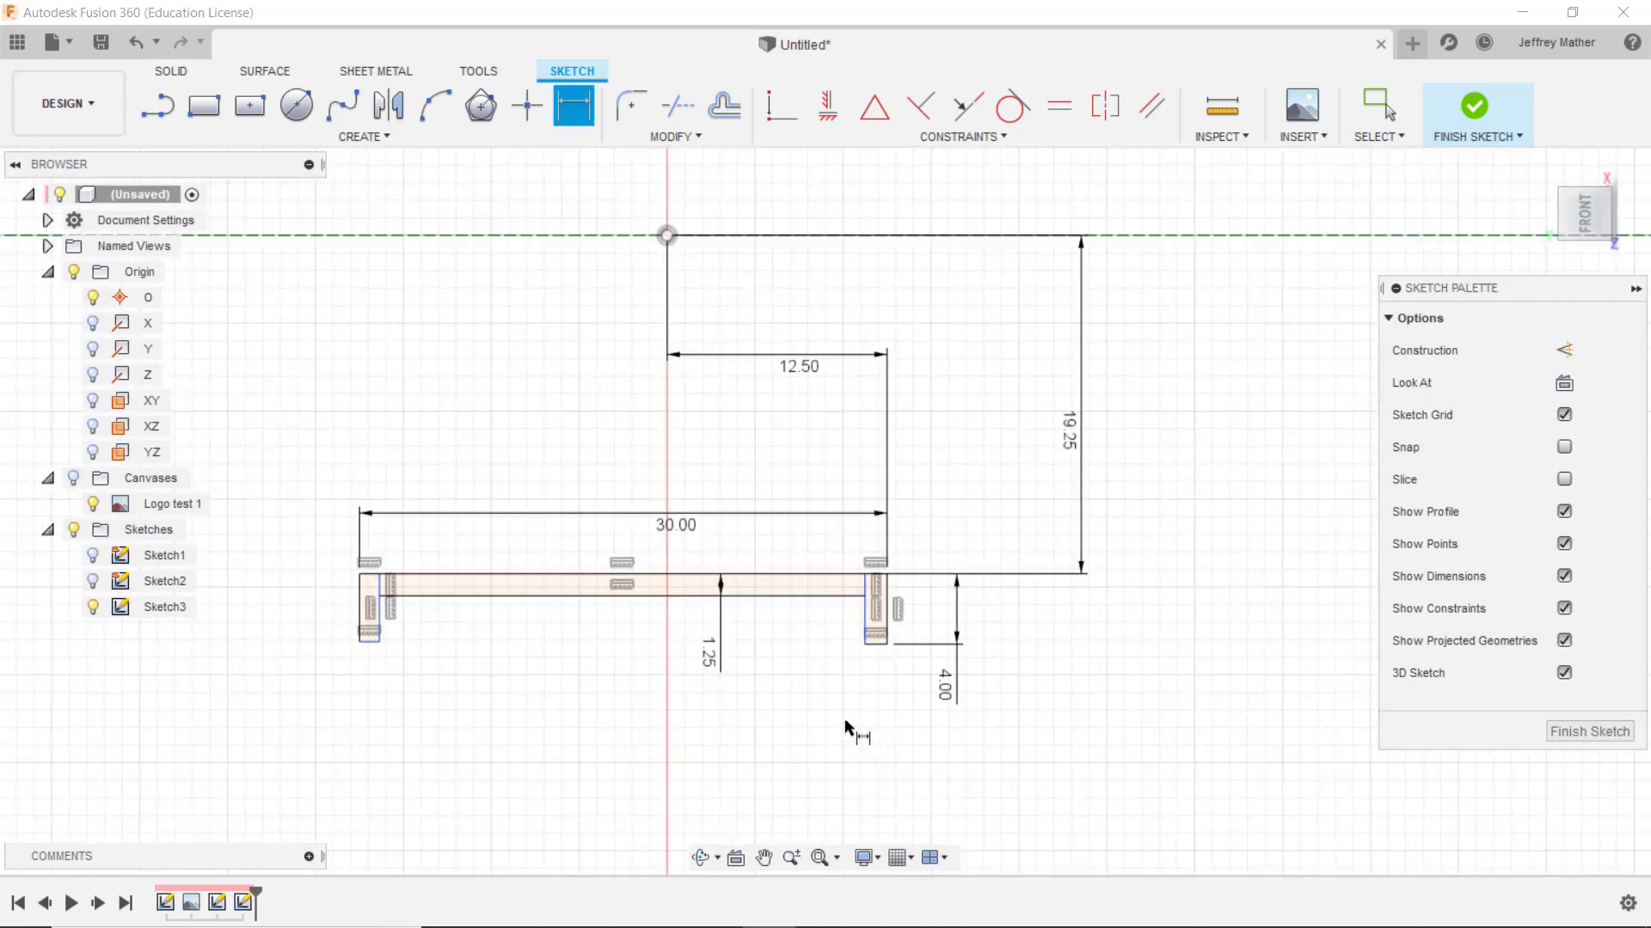
pyautogui.scroll(1, 799, 683)
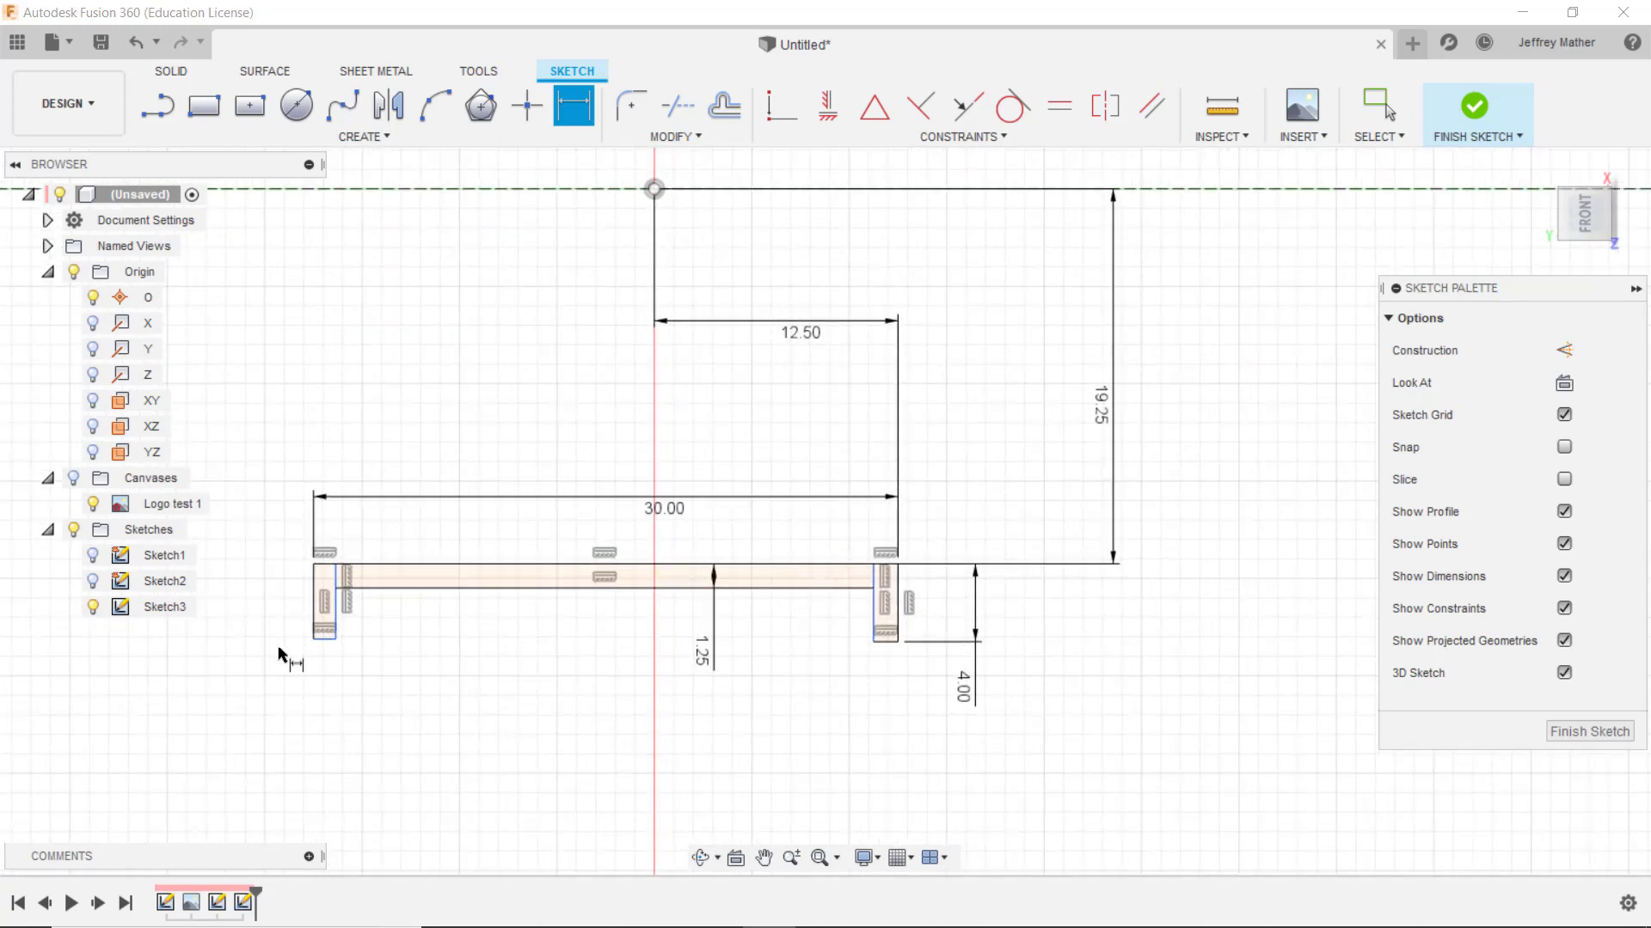
pyautogui.scroll(1, 278, 653)
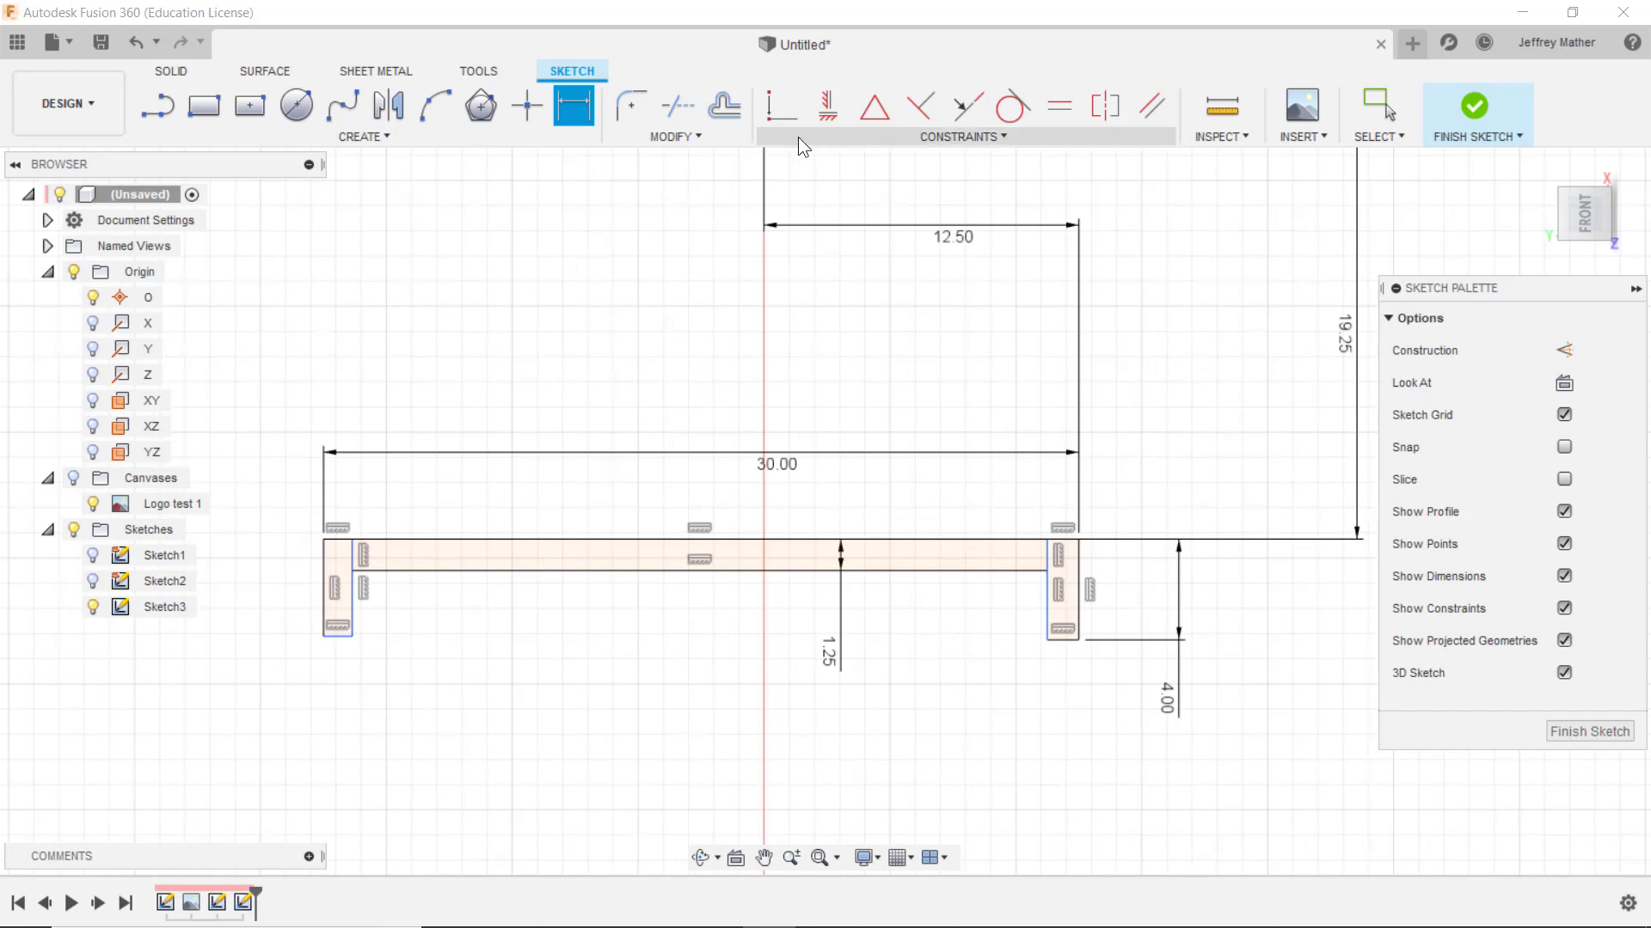
pyautogui.click(965, 105)
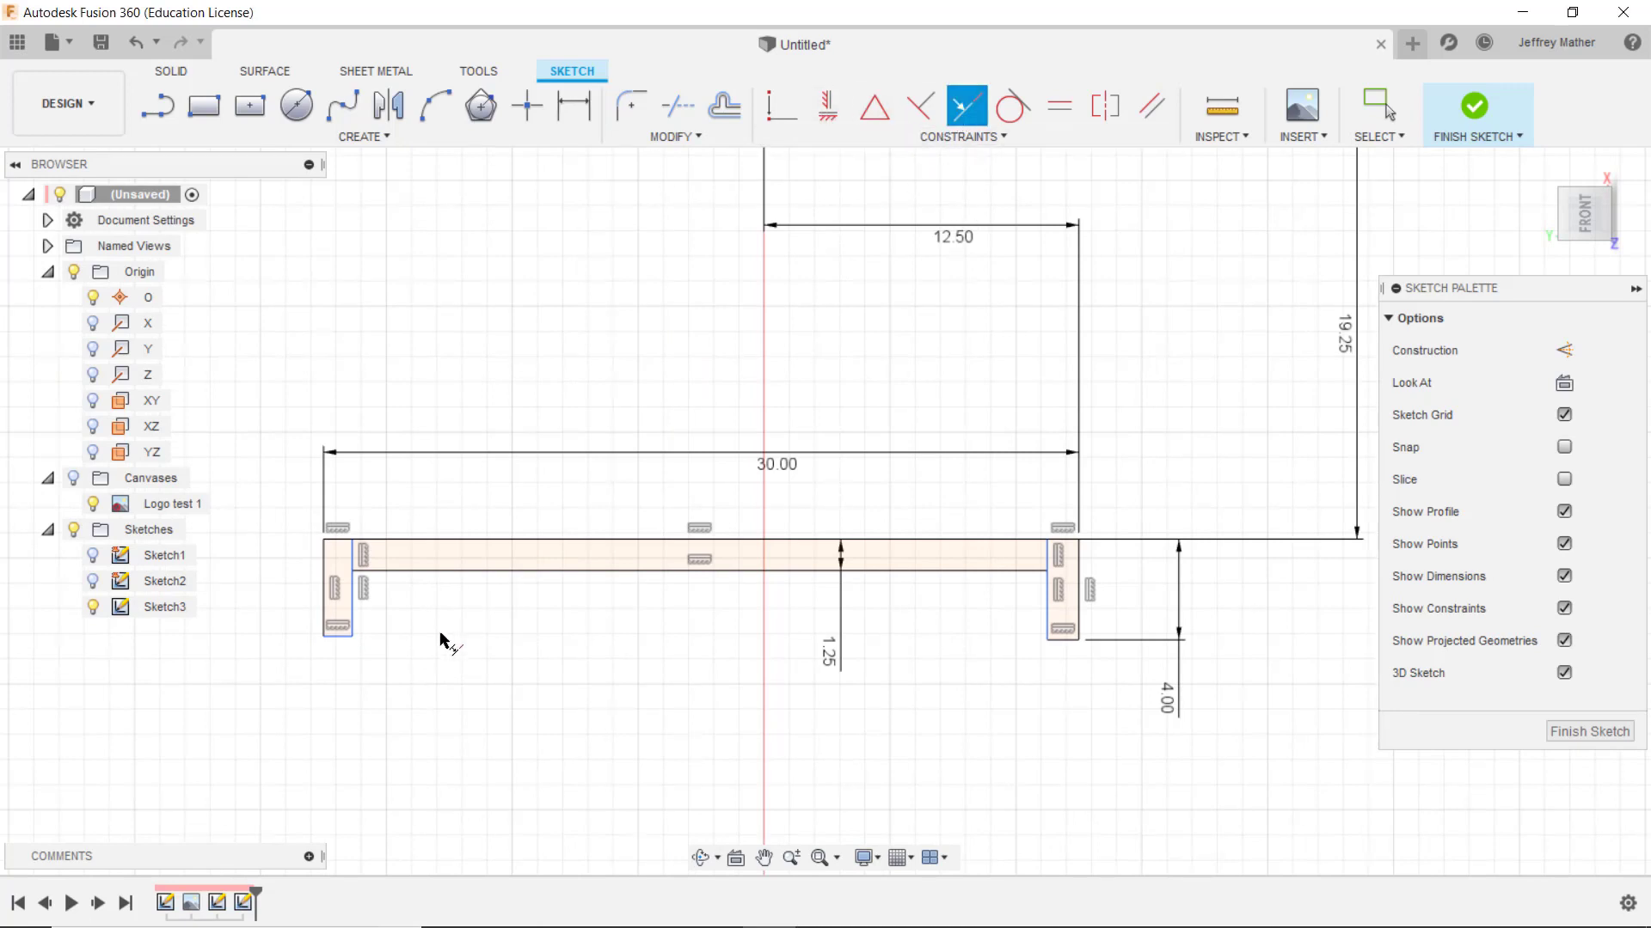
pyautogui.click(340, 636)
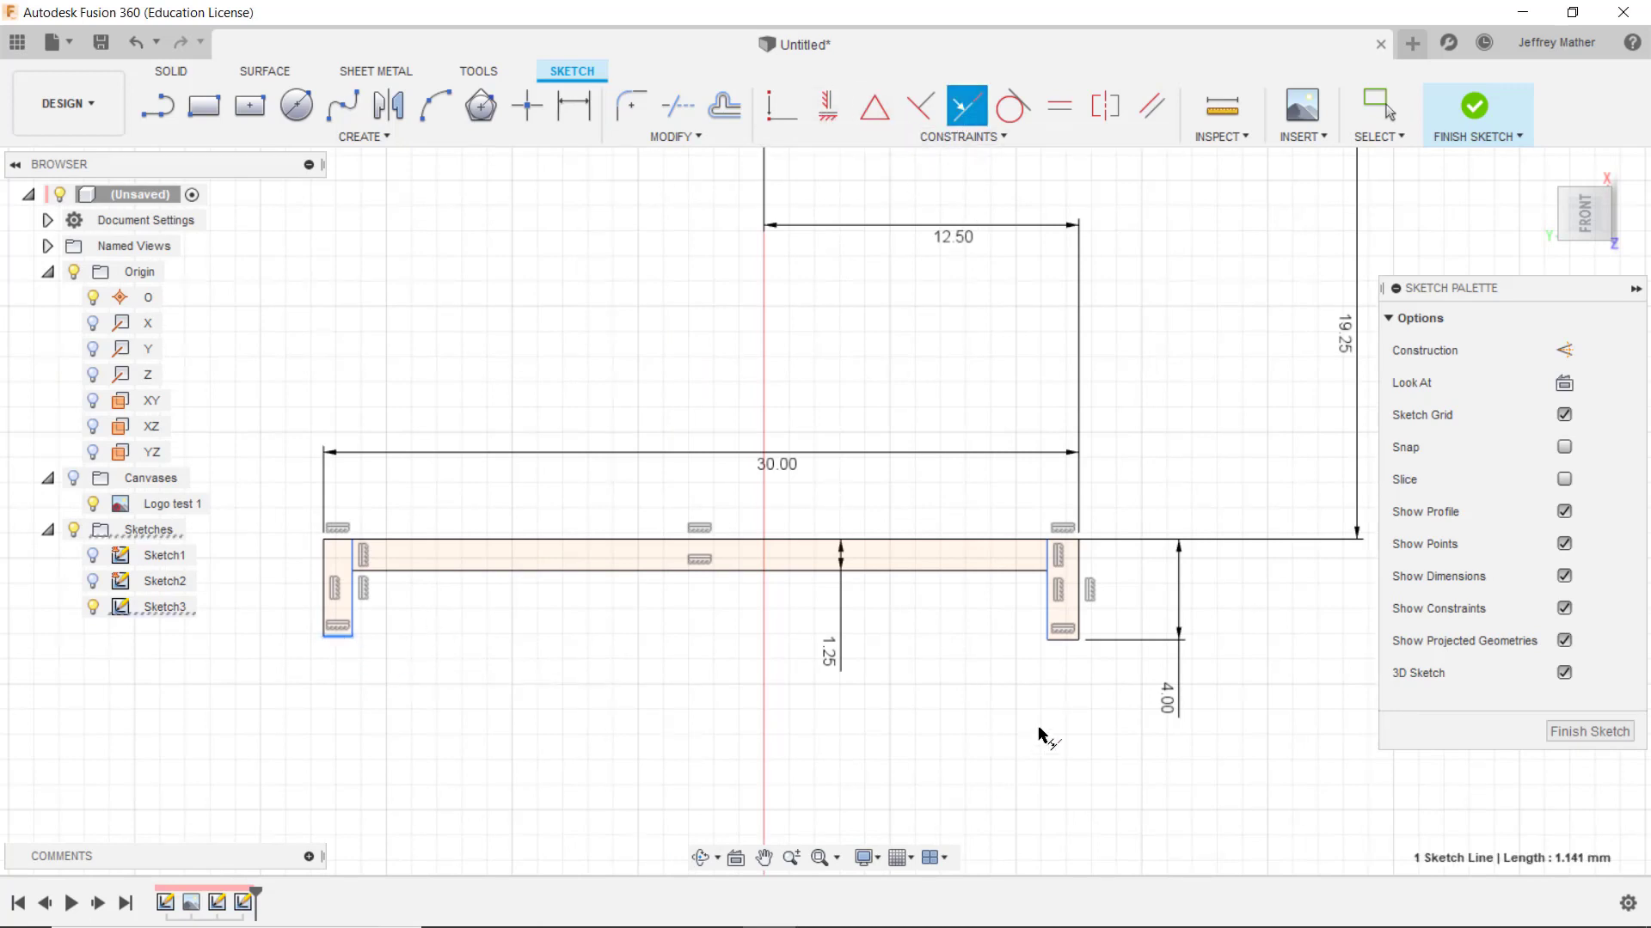
pyautogui.click(1063, 639)
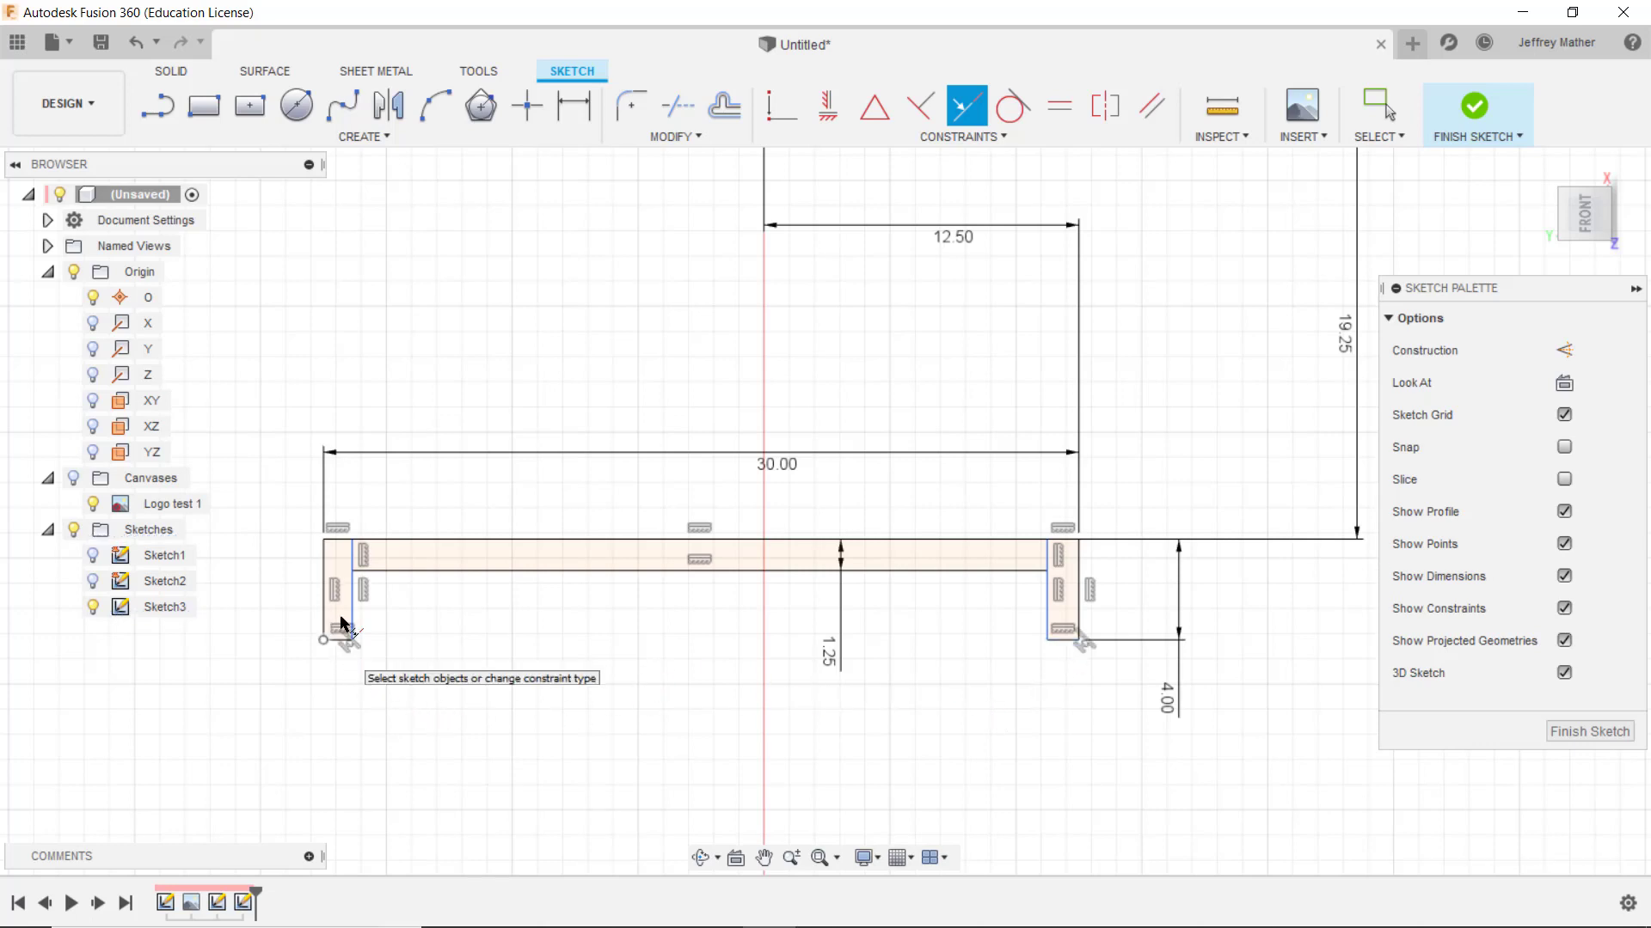
# Apply an Equal constraint between the undimensioned serif's end edge and the adjoining short edge of the long bar
pyautogui.scroll(3, 254, 671)
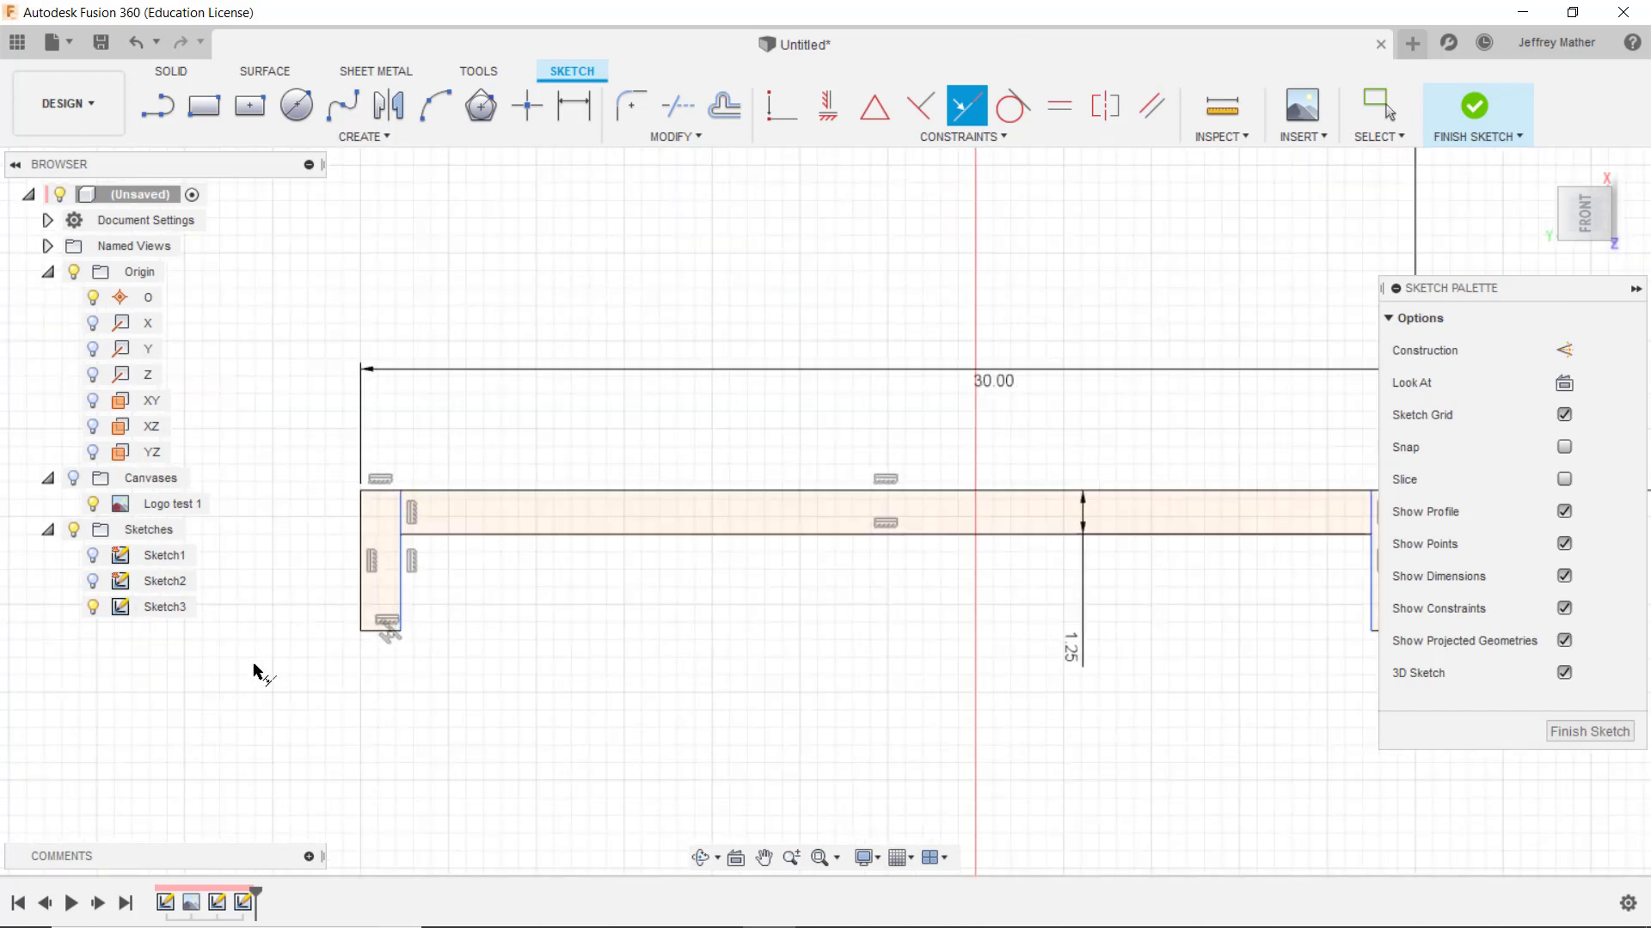
pyautogui.scroll(2, 255, 670)
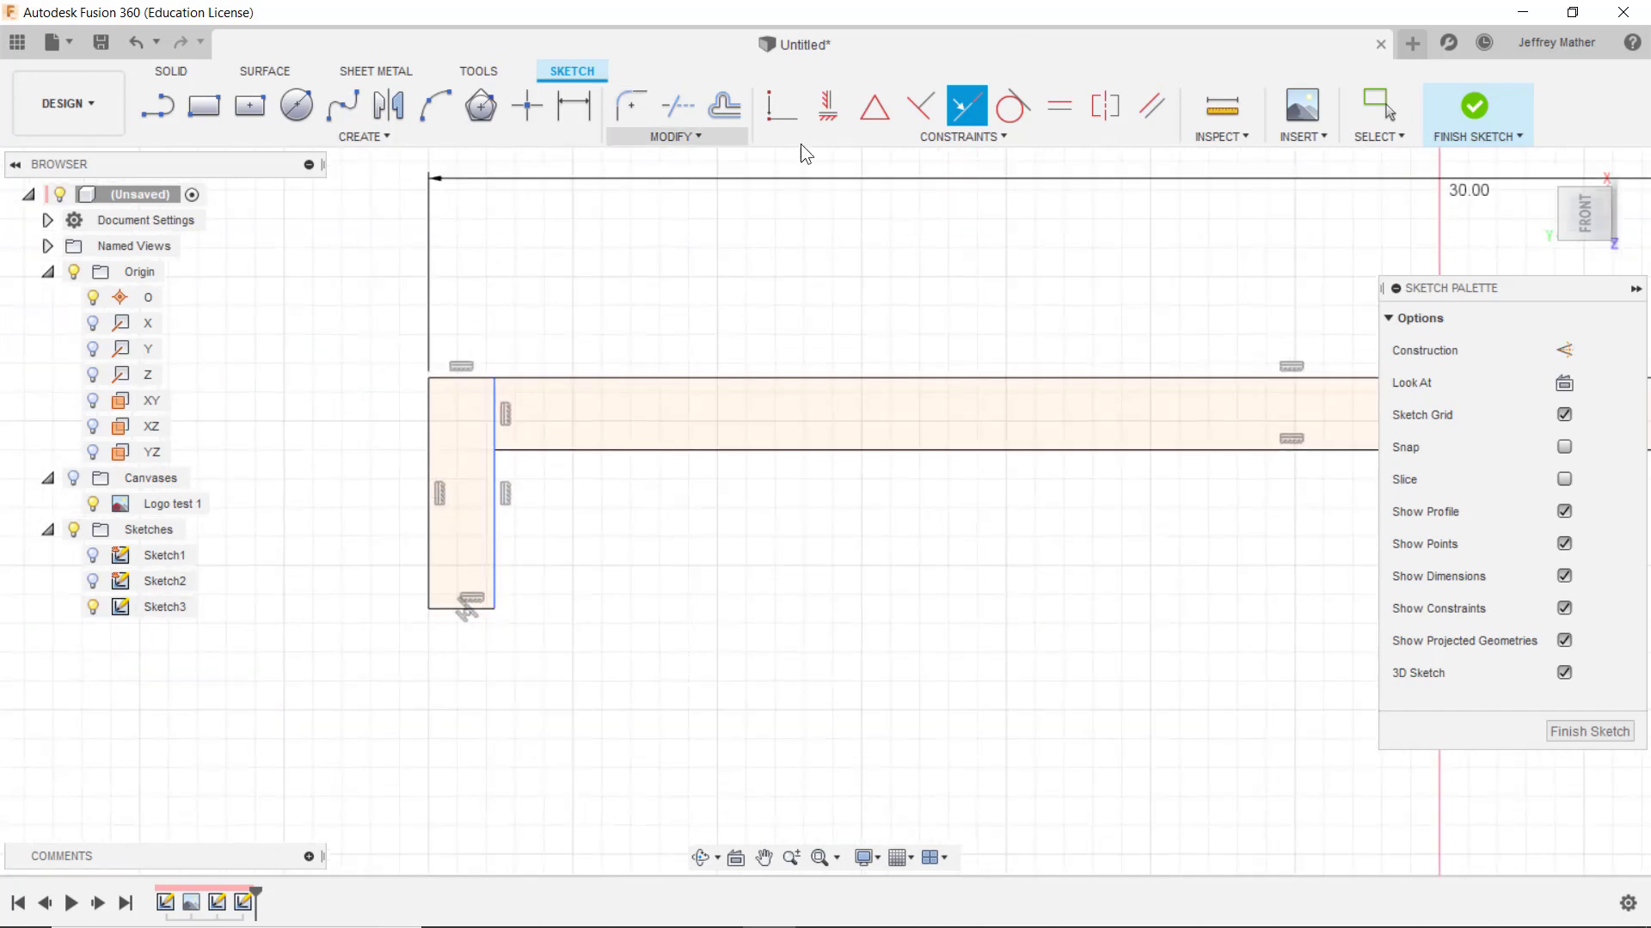
pyautogui.click(1059, 107)
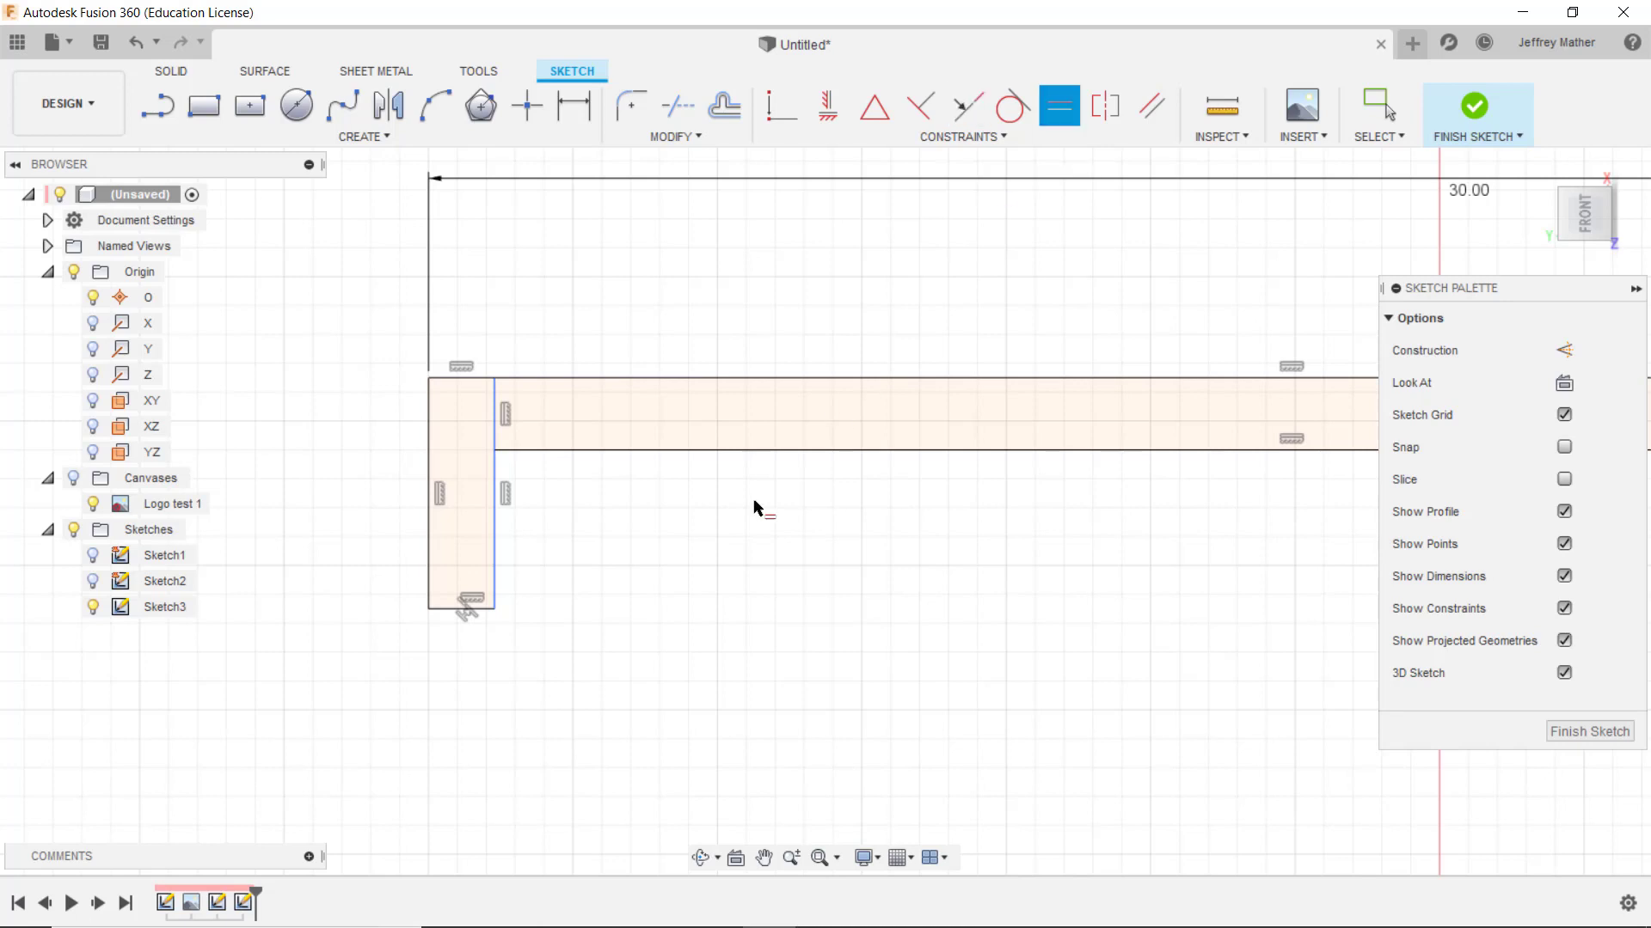
pyautogui.click(462, 608)
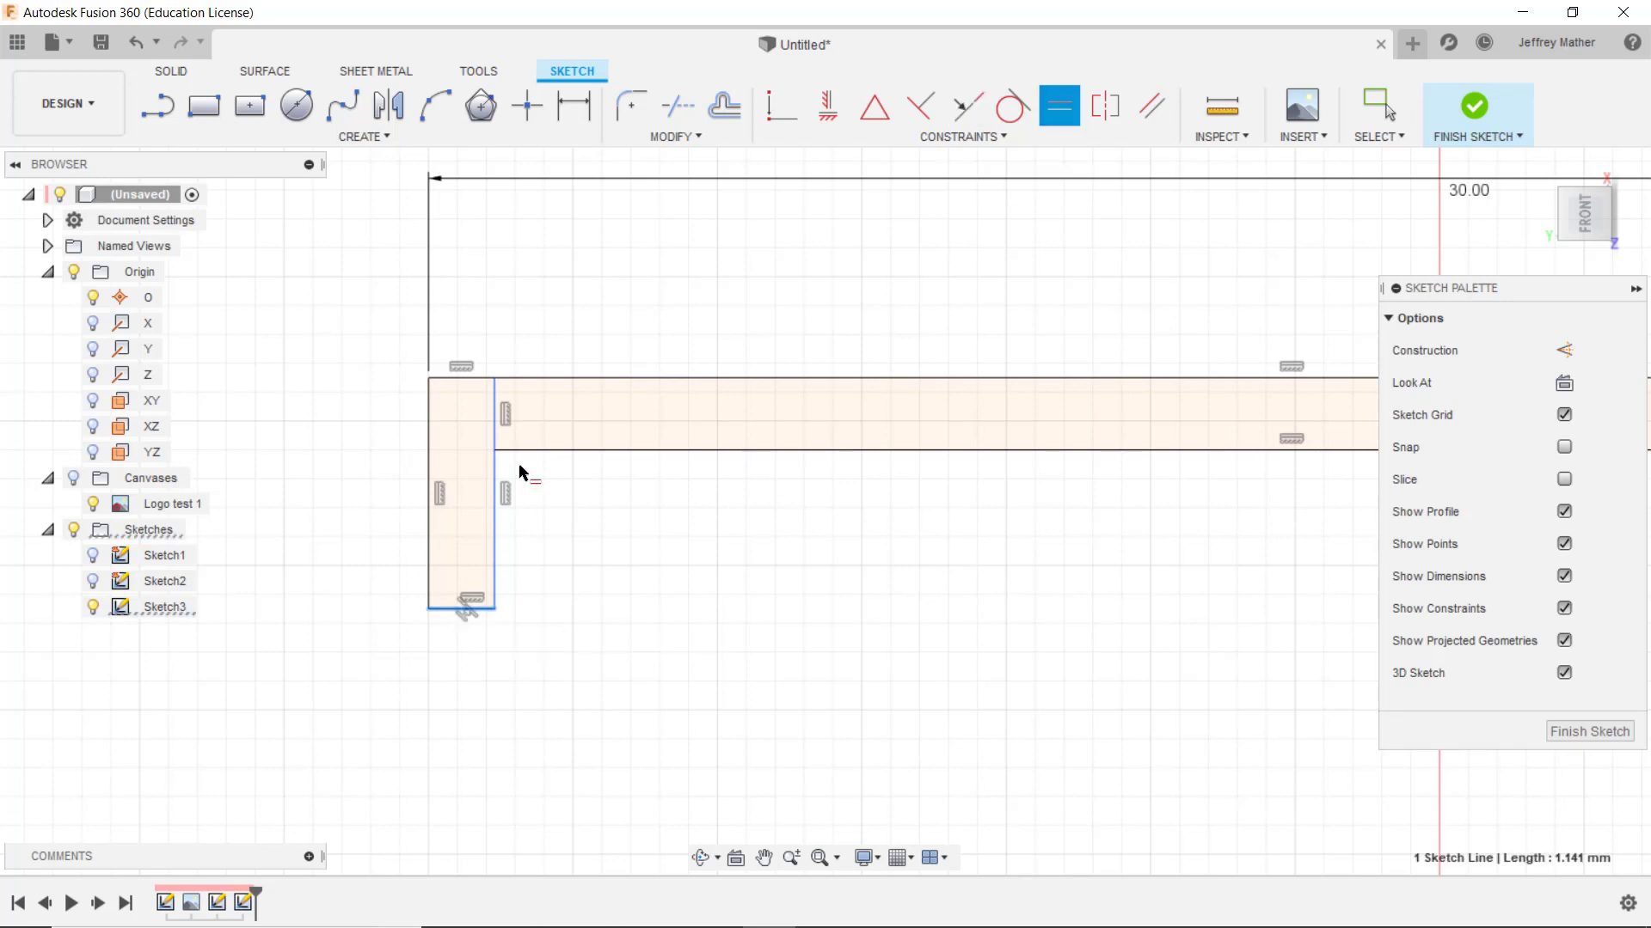
pyautogui.click(497, 401)
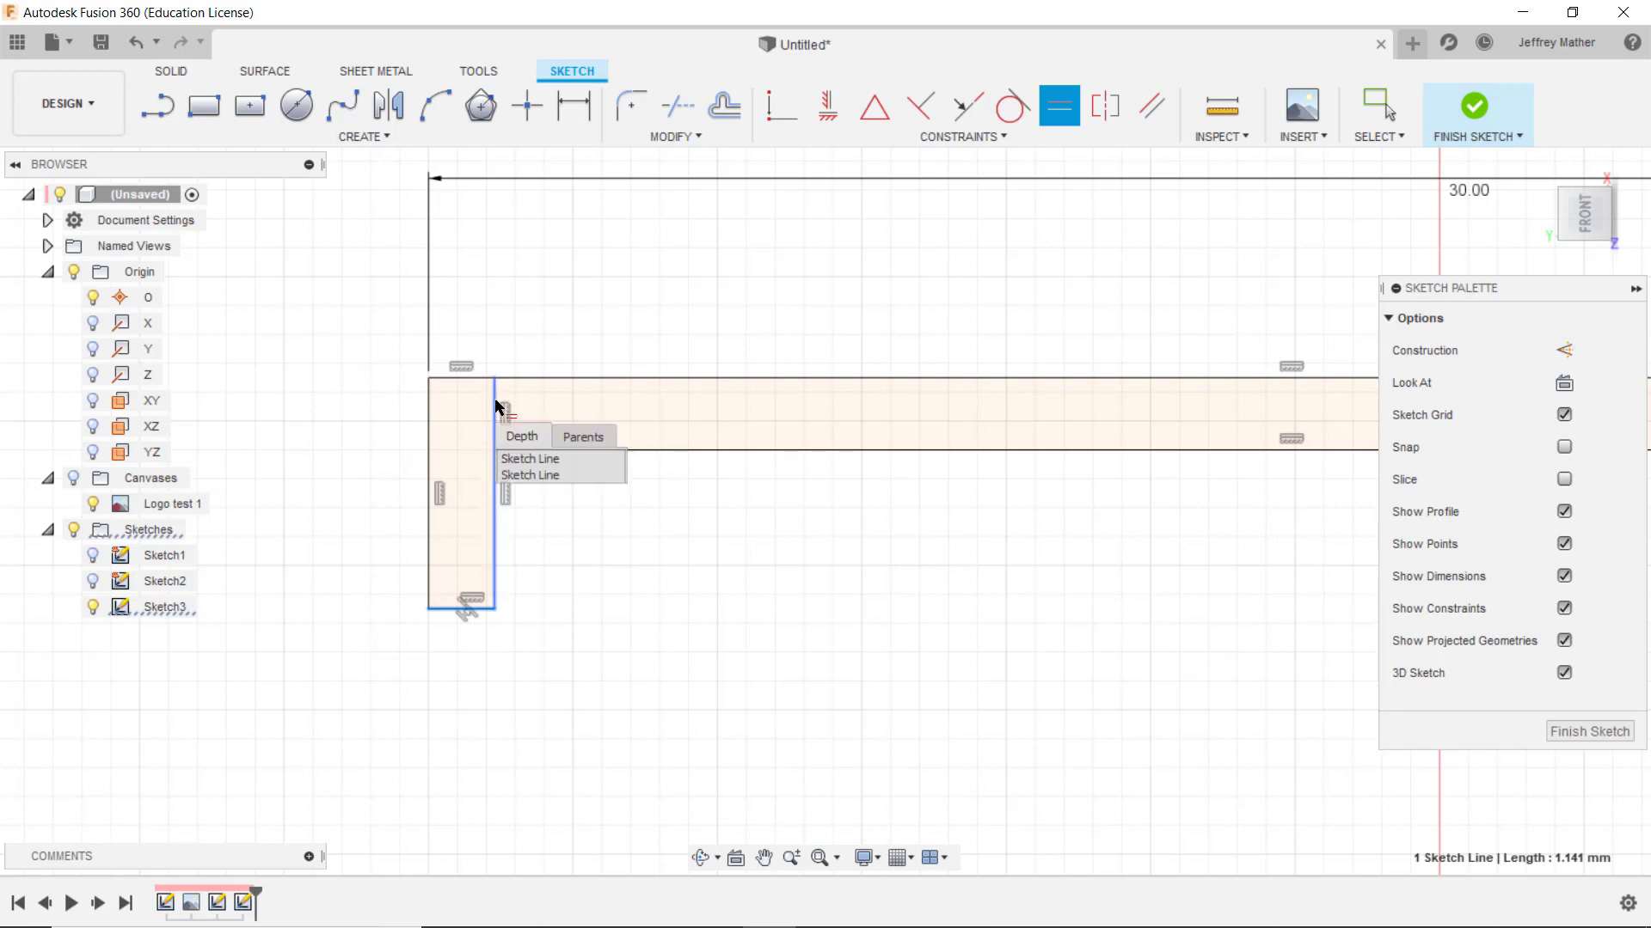
pyautogui.click(515, 458)
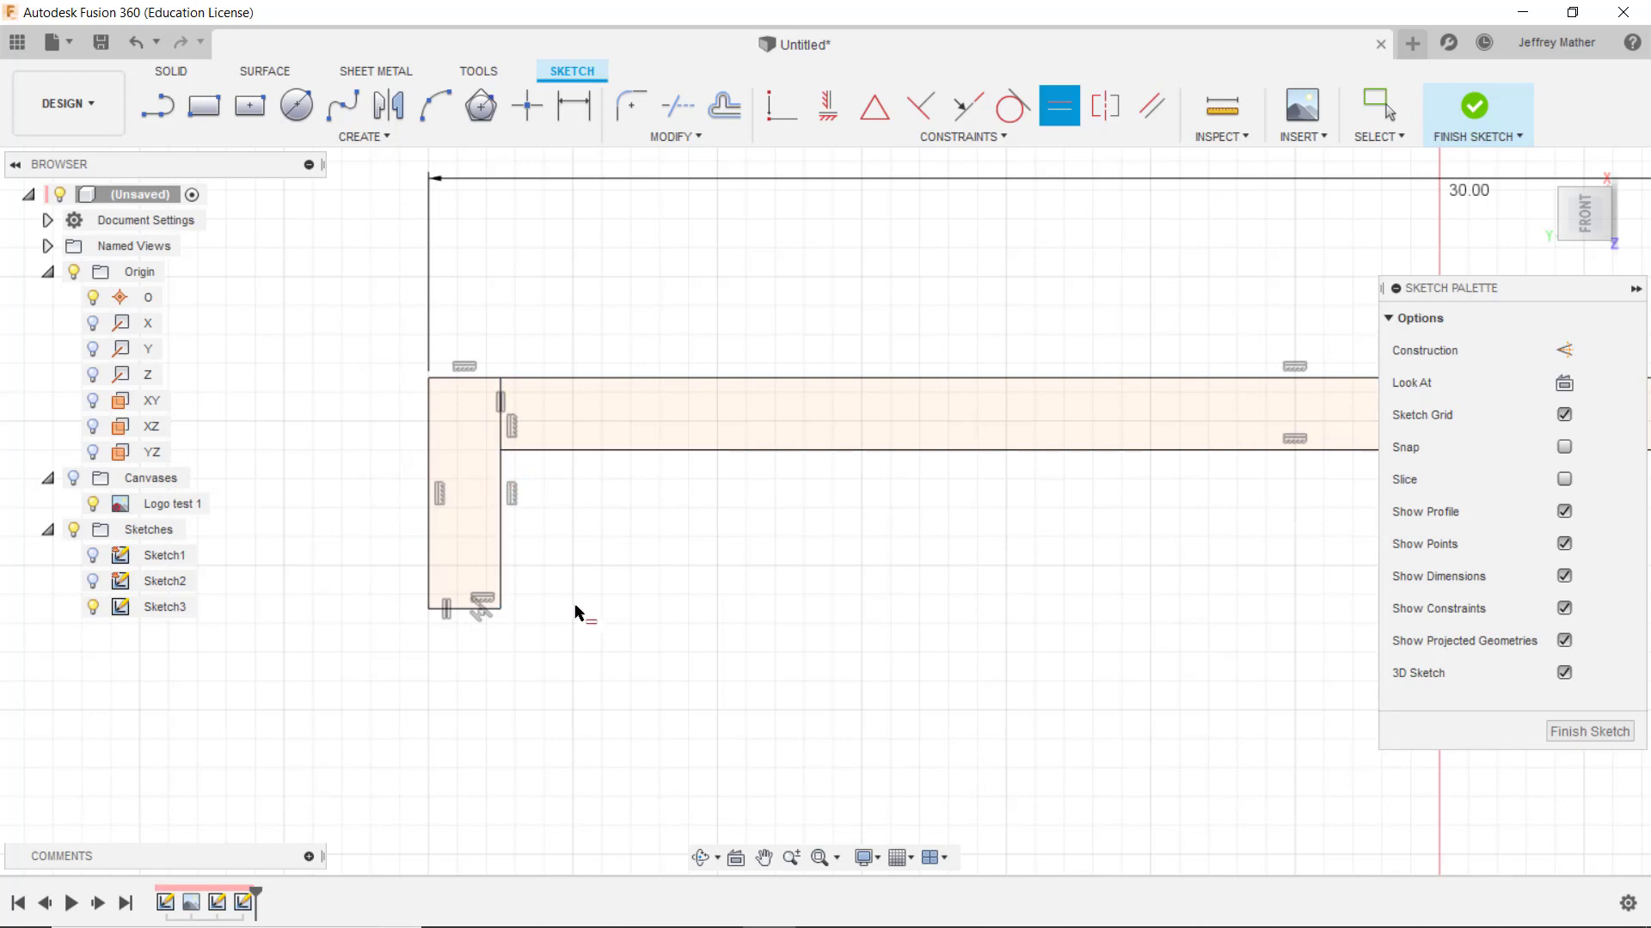
# Apply an Equal constraint between the 4 mm serif's end edge and the adjoining short edge of the long bar
pyautogui.scroll(-5, 533, 582)
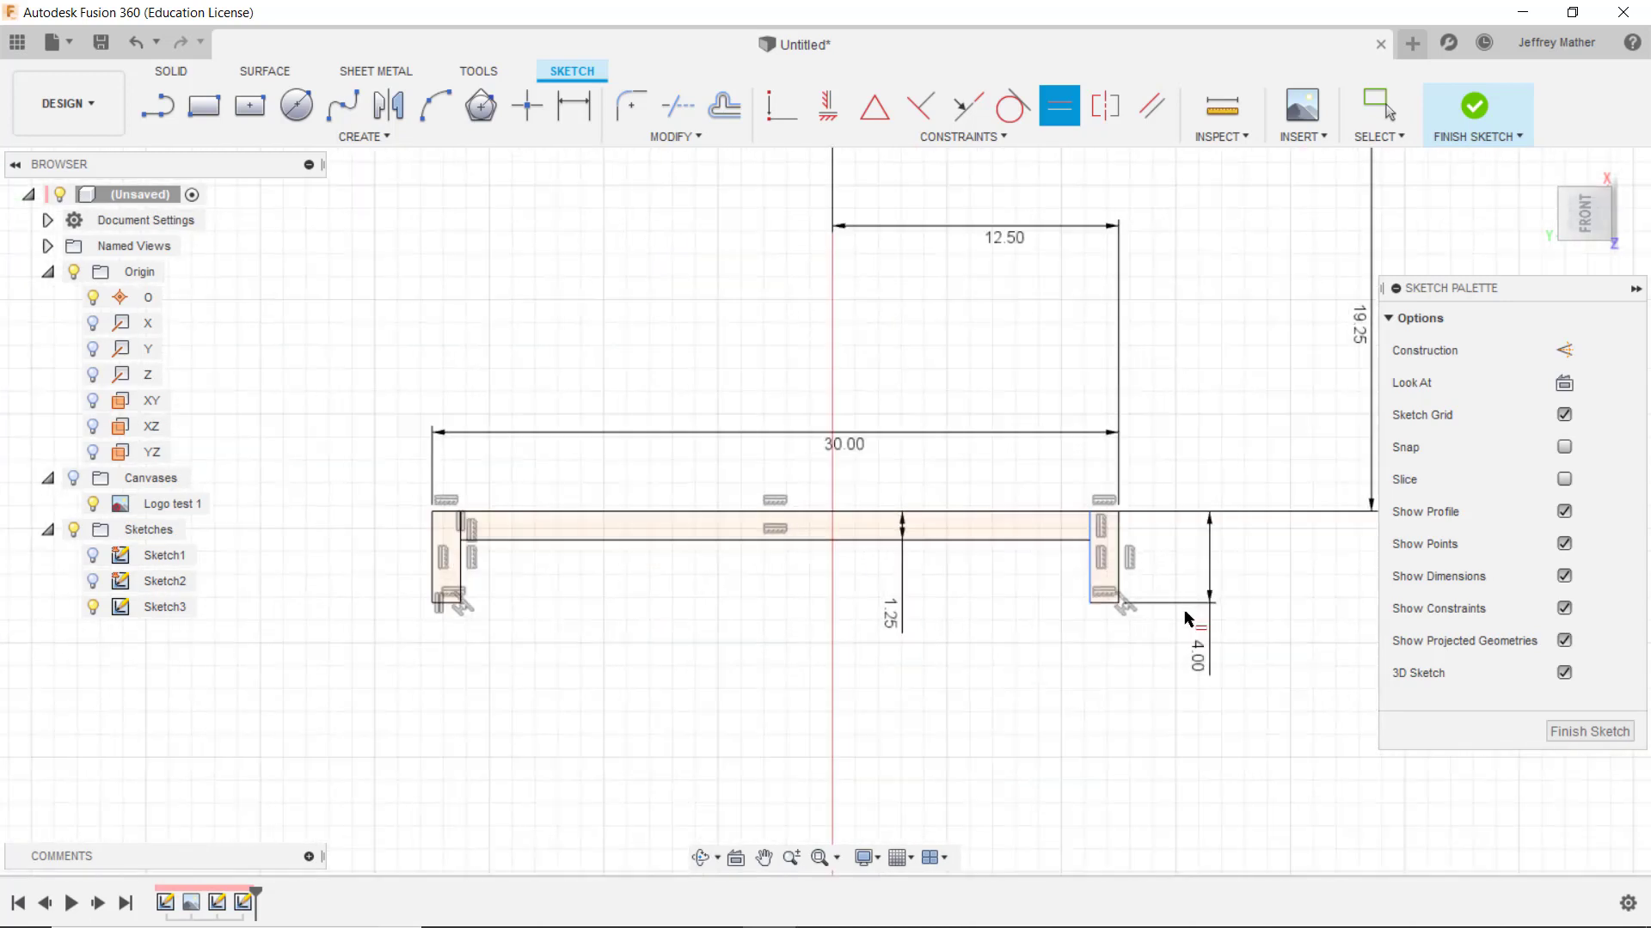
pyautogui.scroll(1, 1178, 609)
pyautogui.scroll(4, 1096, 585)
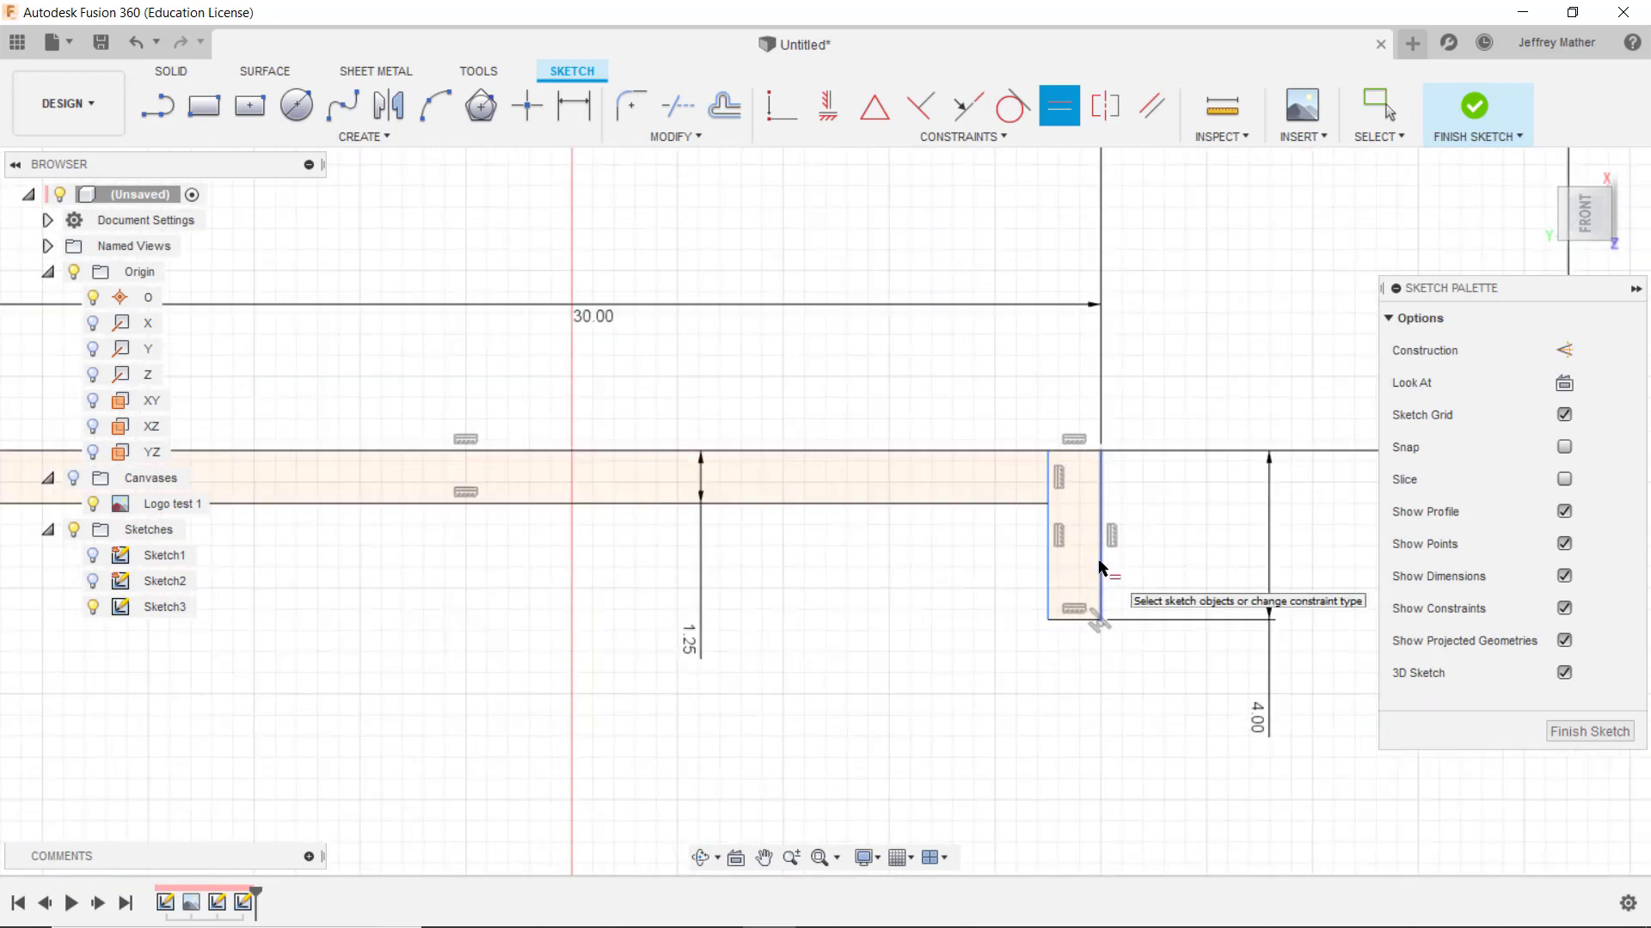
pyautogui.scroll(1, 1100, 567)
pyautogui.click(1072, 630)
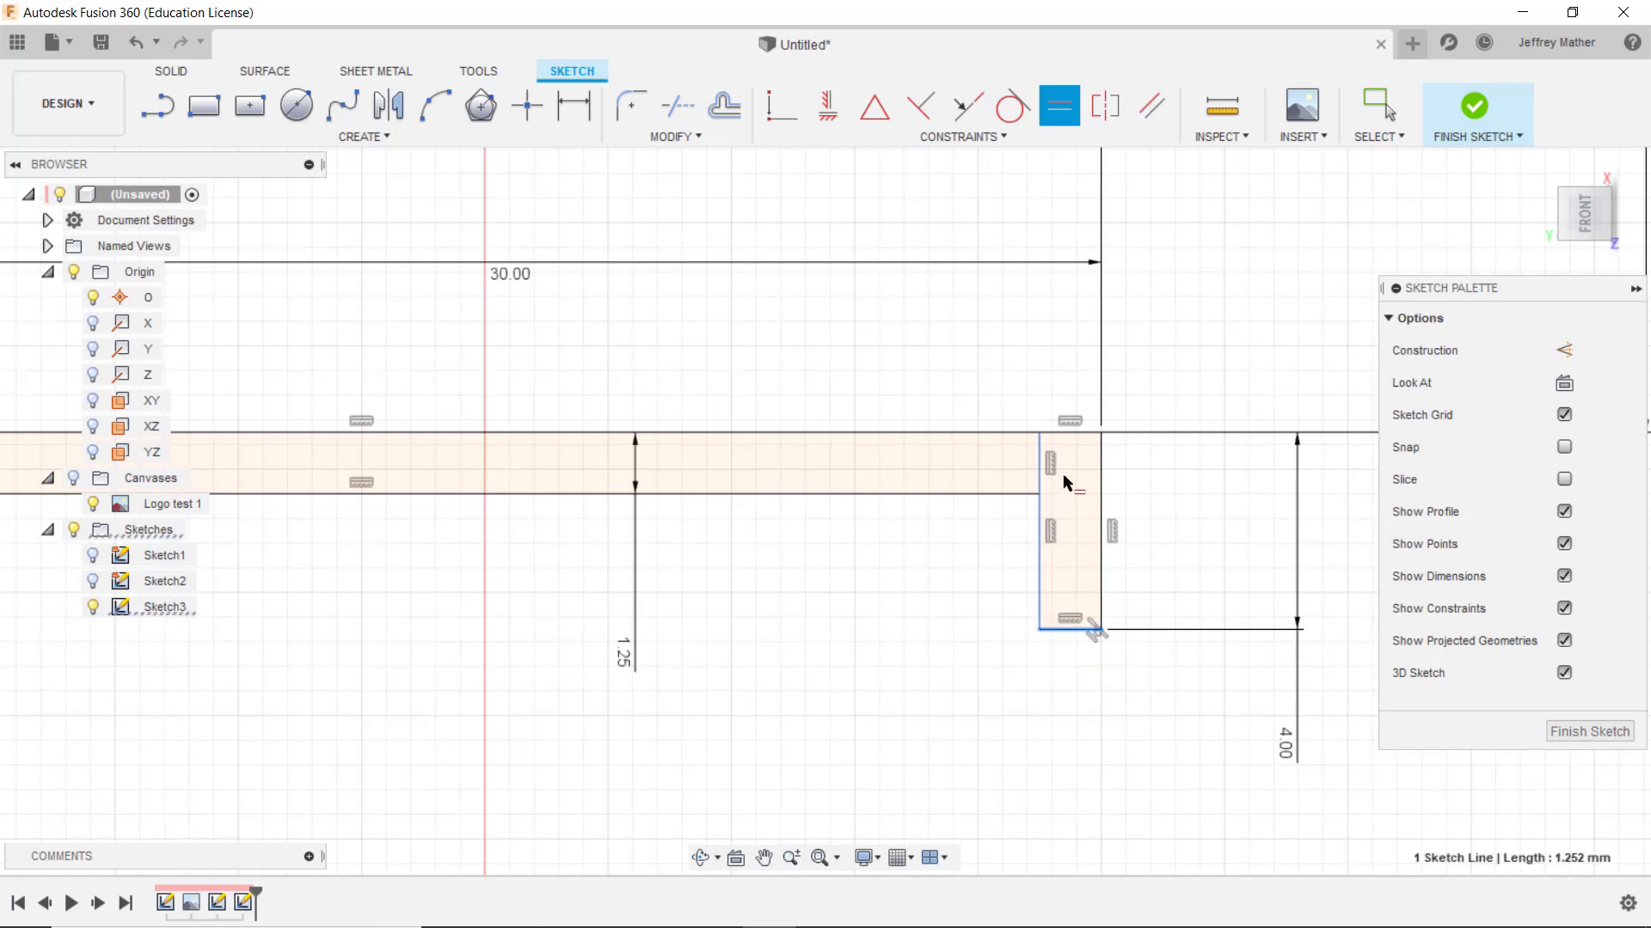
pyautogui.click(1041, 471)
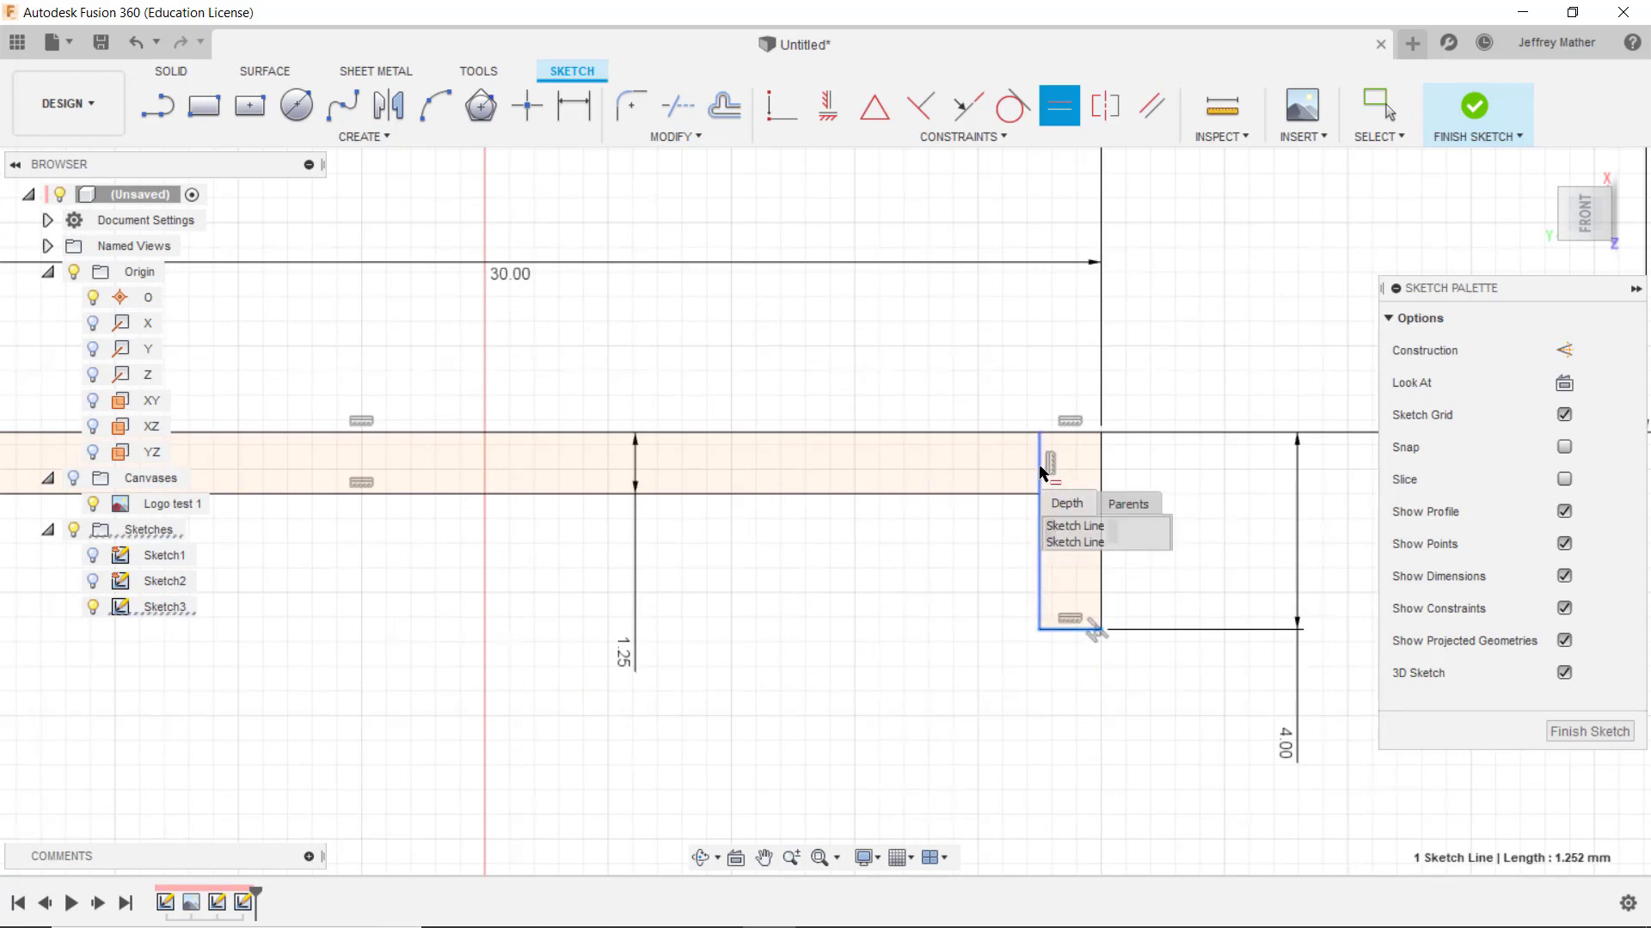
pyautogui.click(1058, 539)
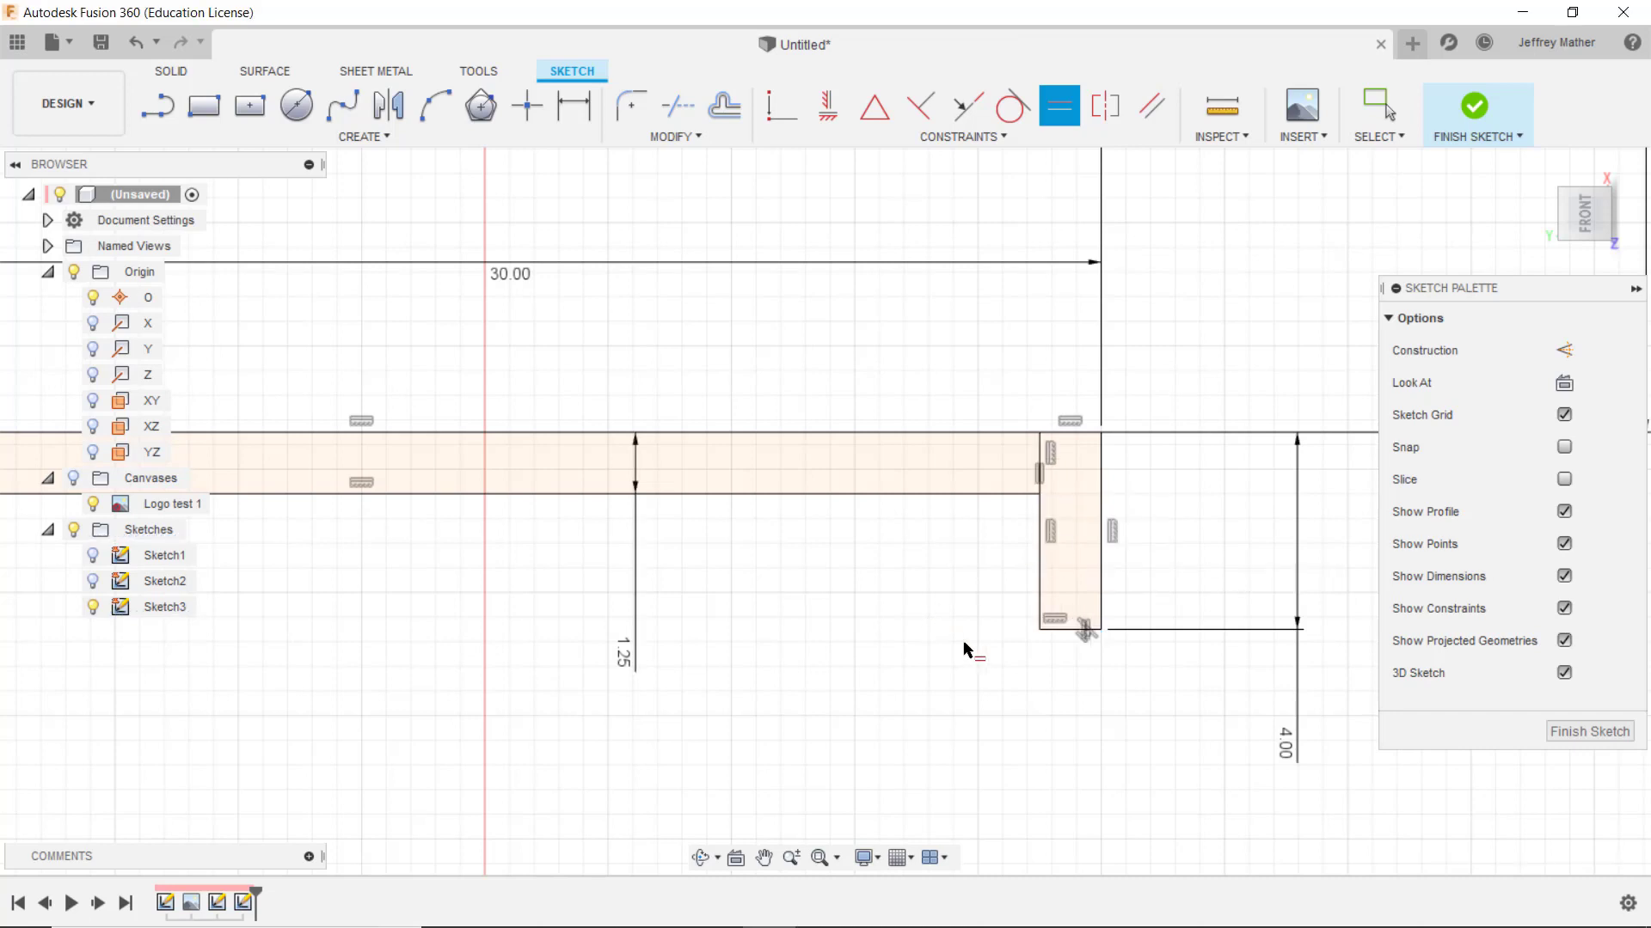
# Finish the sketch of the long bar and its two serifs
pyautogui.scroll(-5, 1027, 632)
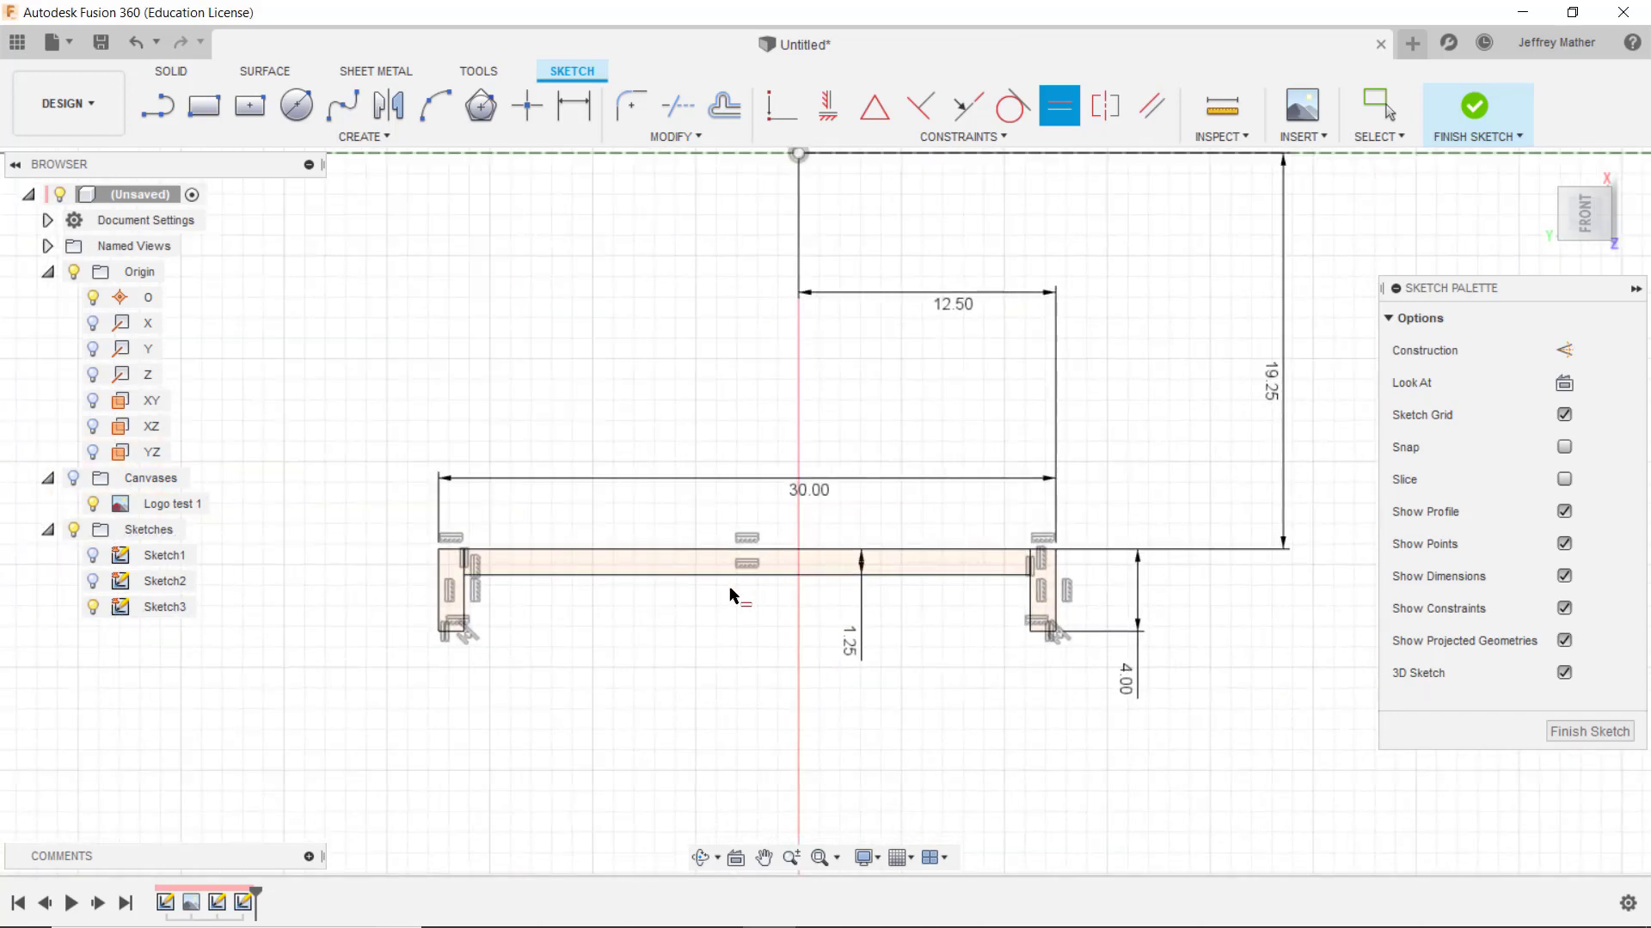
pyautogui.scroll(-3, 726, 624)
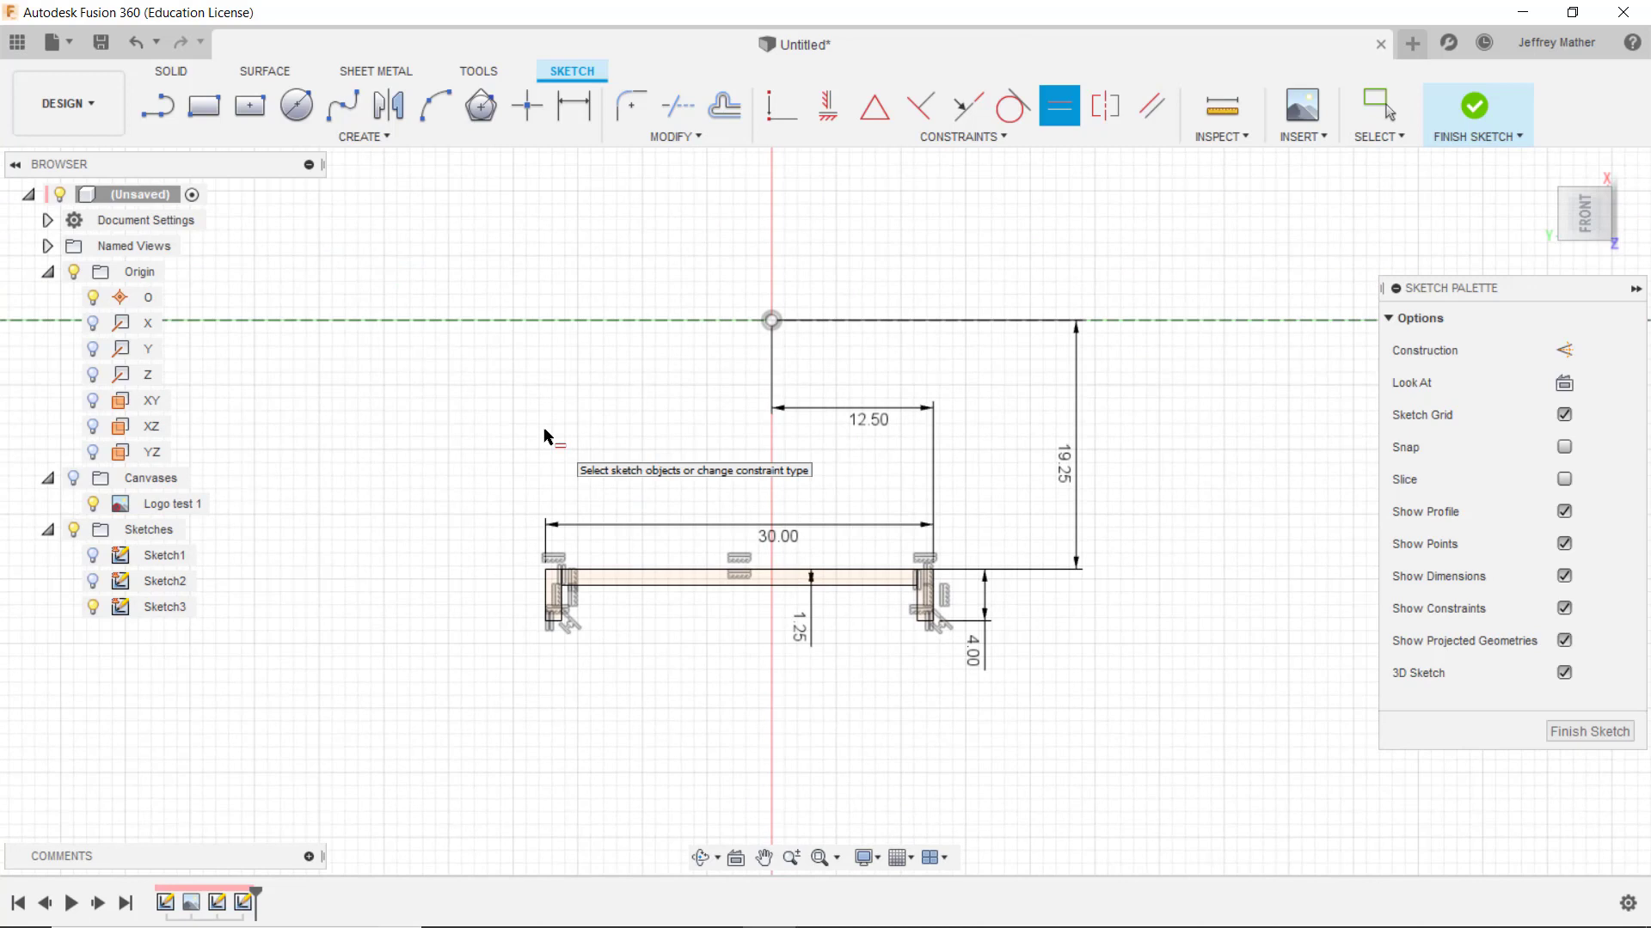
pyautogui.click(1500, 116)
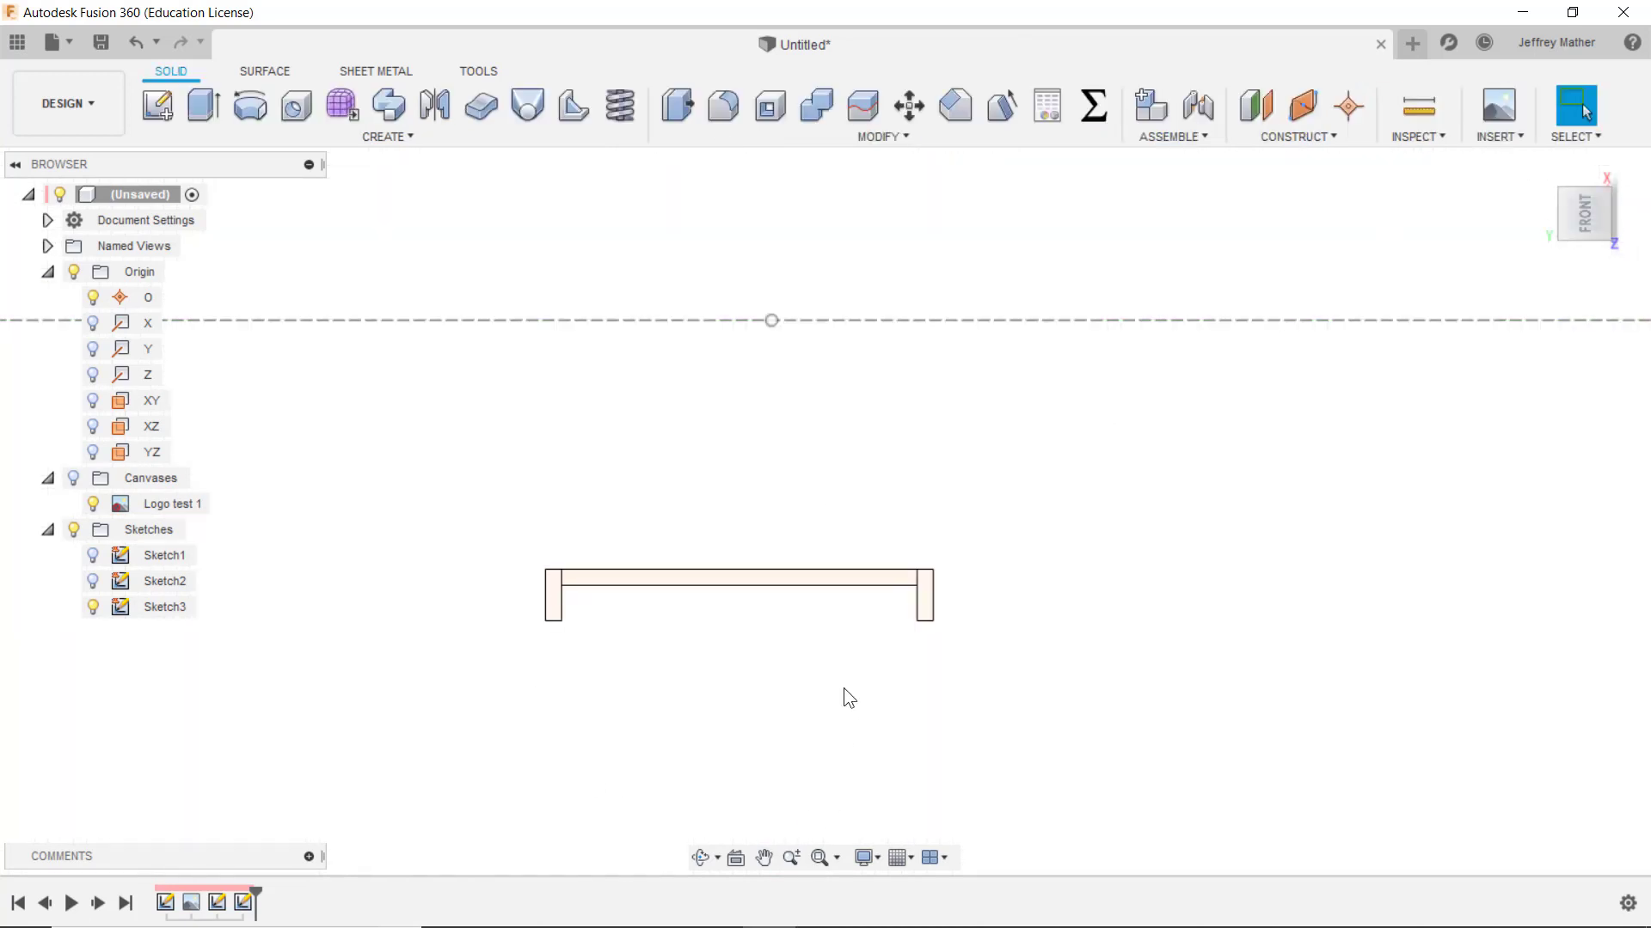
# Show the label canvas again and rotate the front view 90 degrees so the lettering reads upright
pyautogui.scroll(-4, 585, 516)
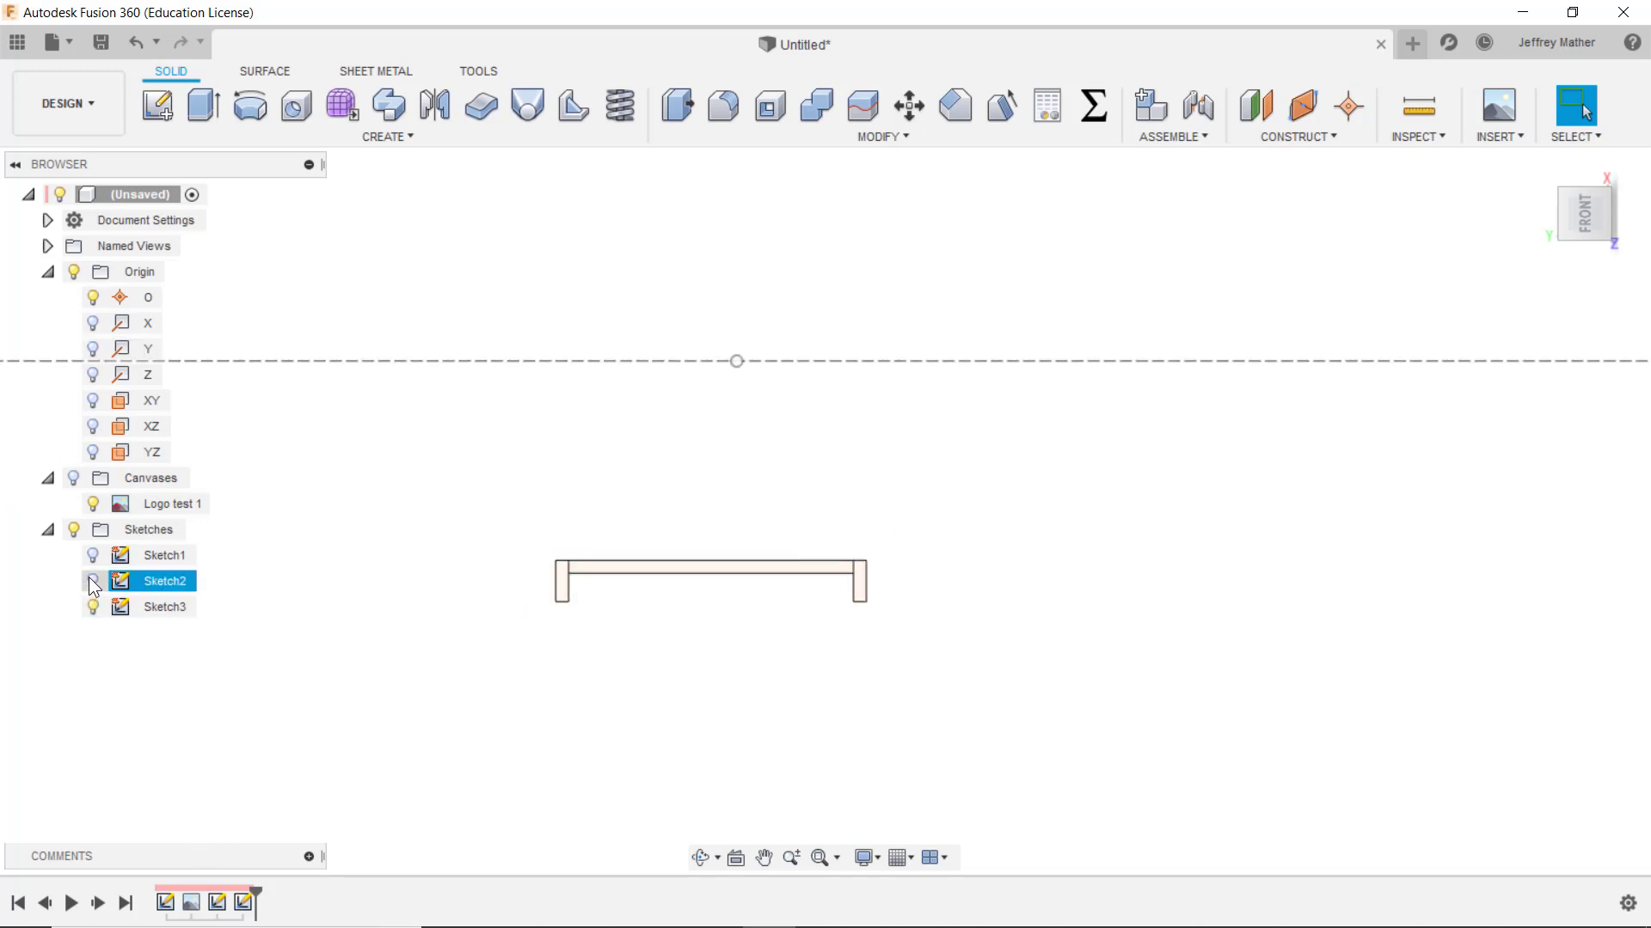
pyautogui.click(93, 504)
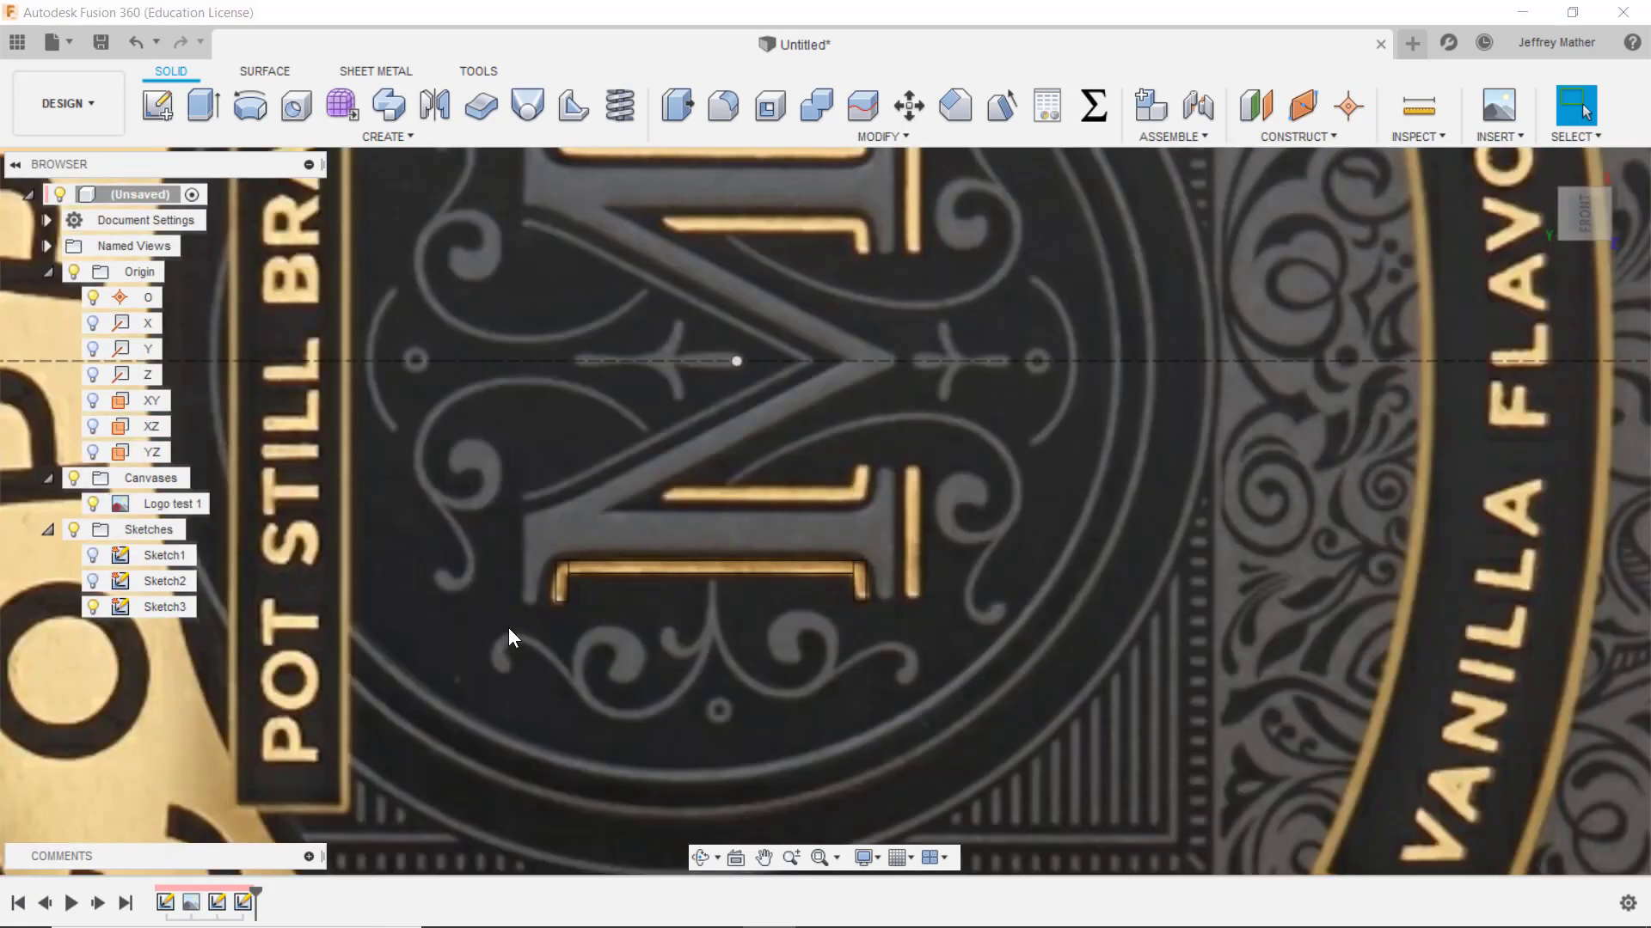
pyautogui.scroll(-8, 836, 703)
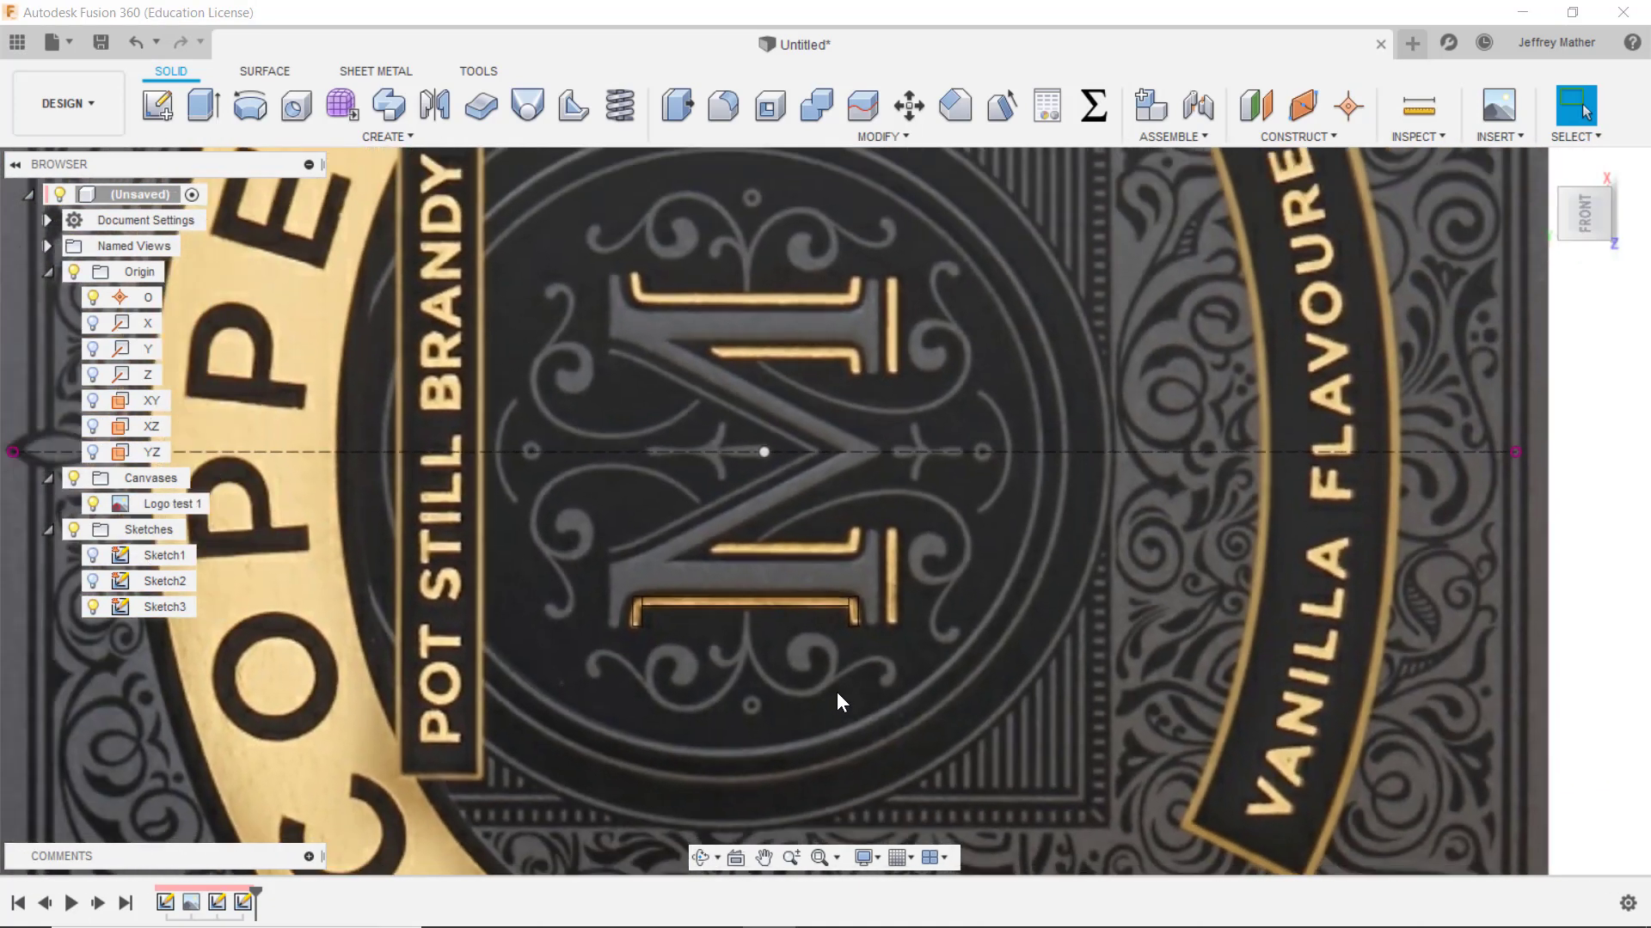
pyautogui.scroll(8, 808, 719)
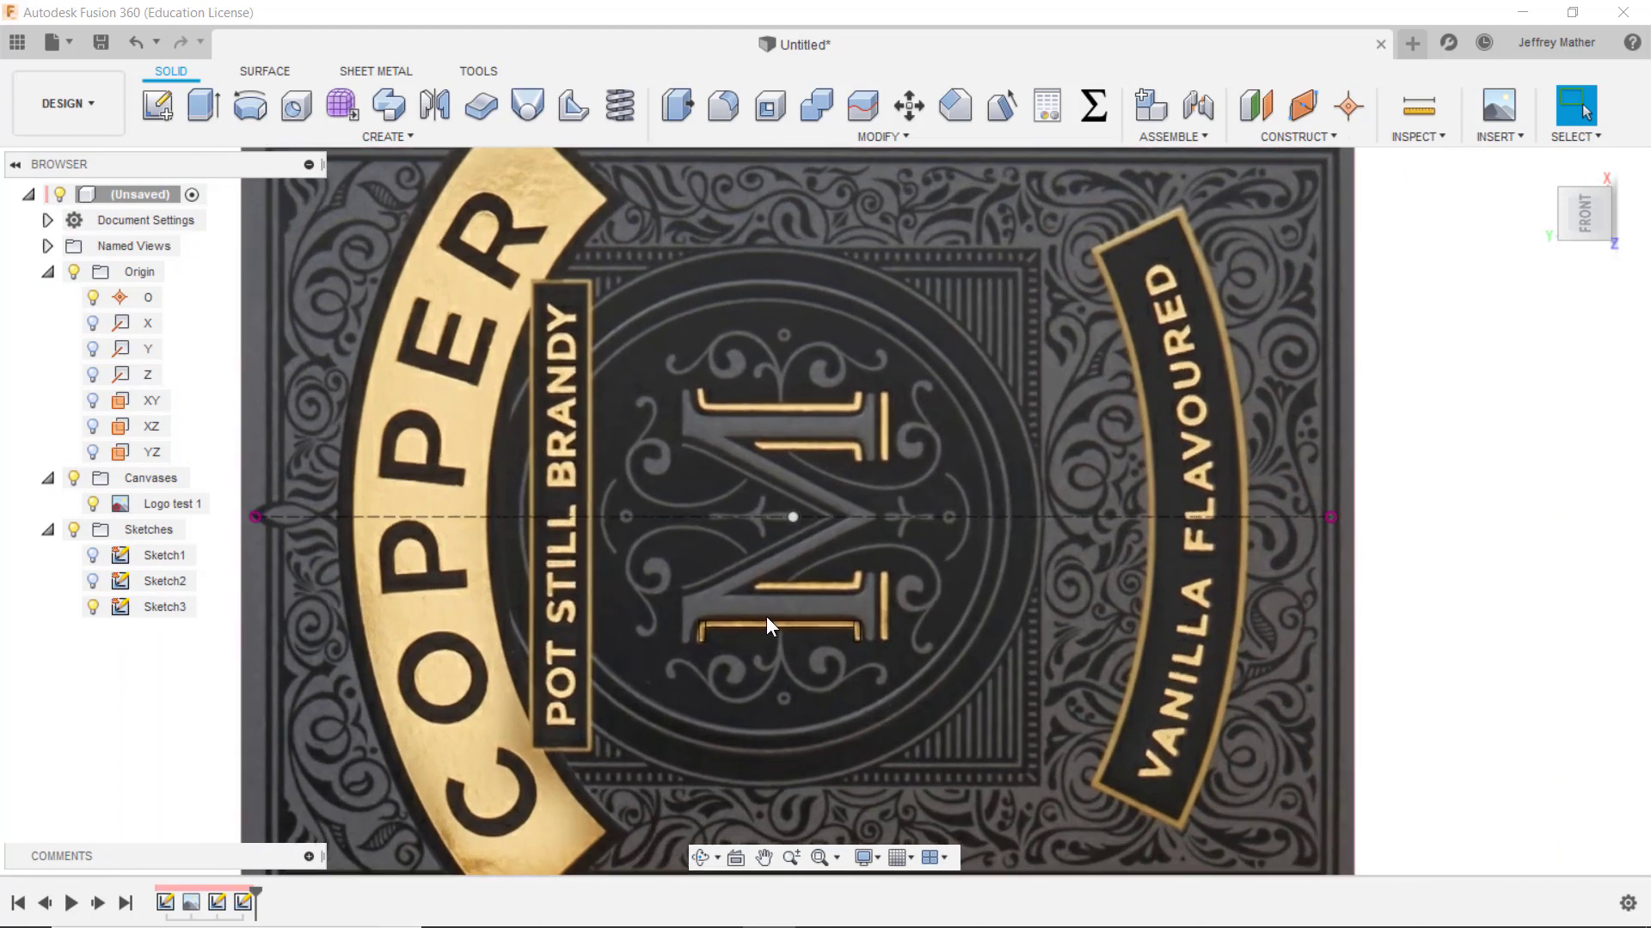
pyautogui.scroll(2, 724, 652)
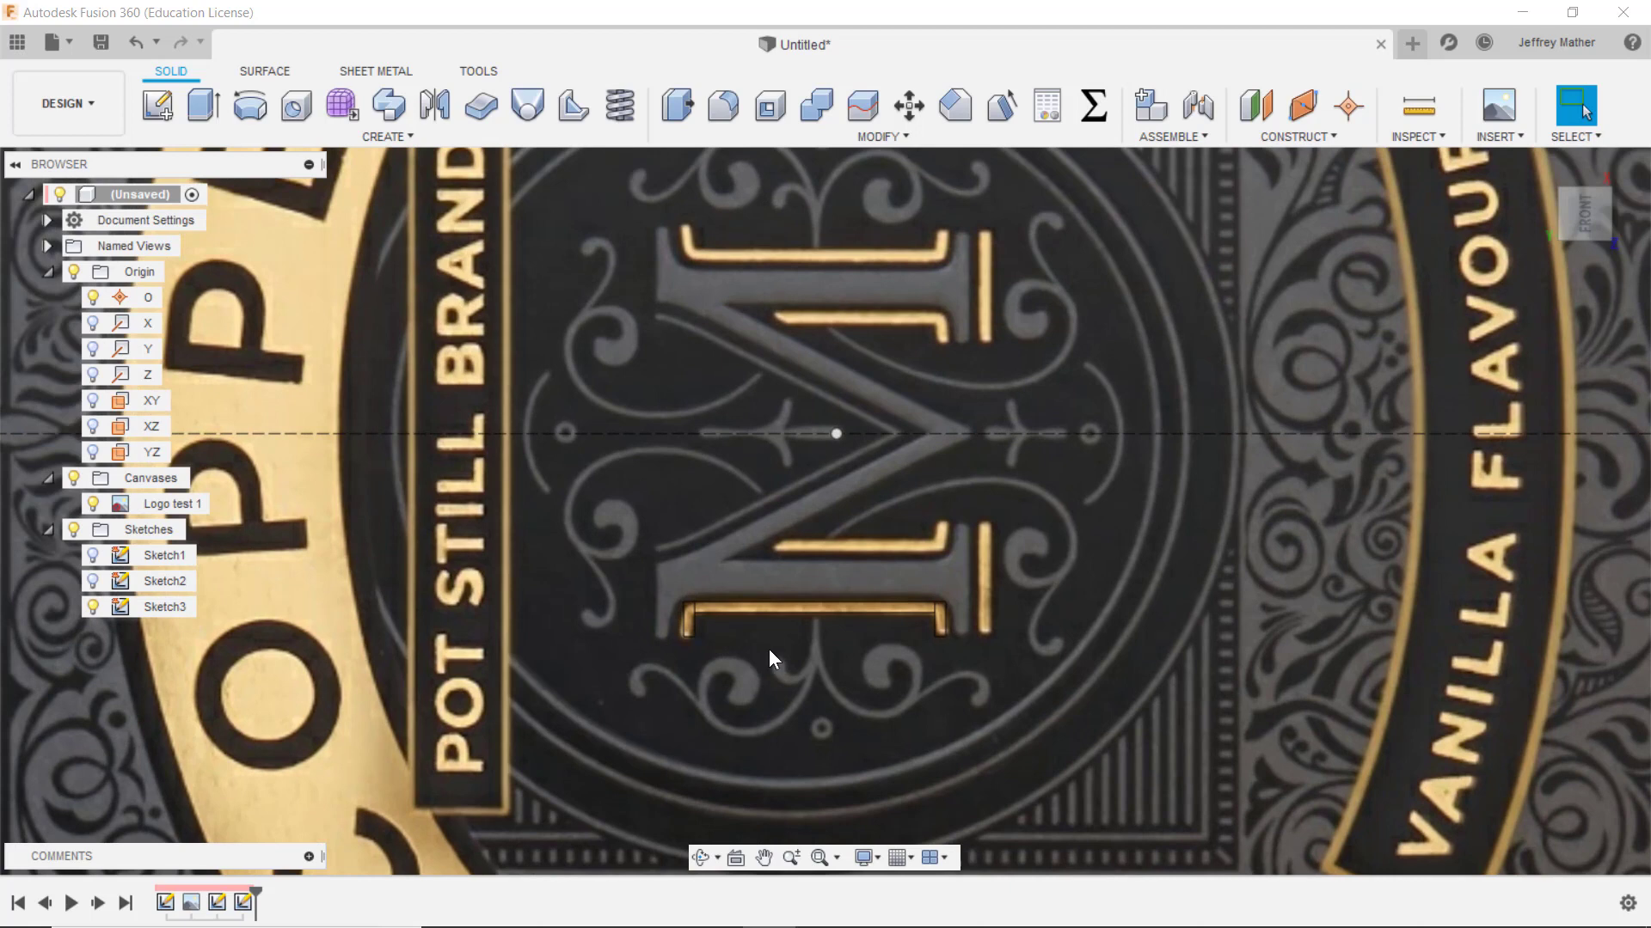
pyautogui.scroll(-2, 769, 651)
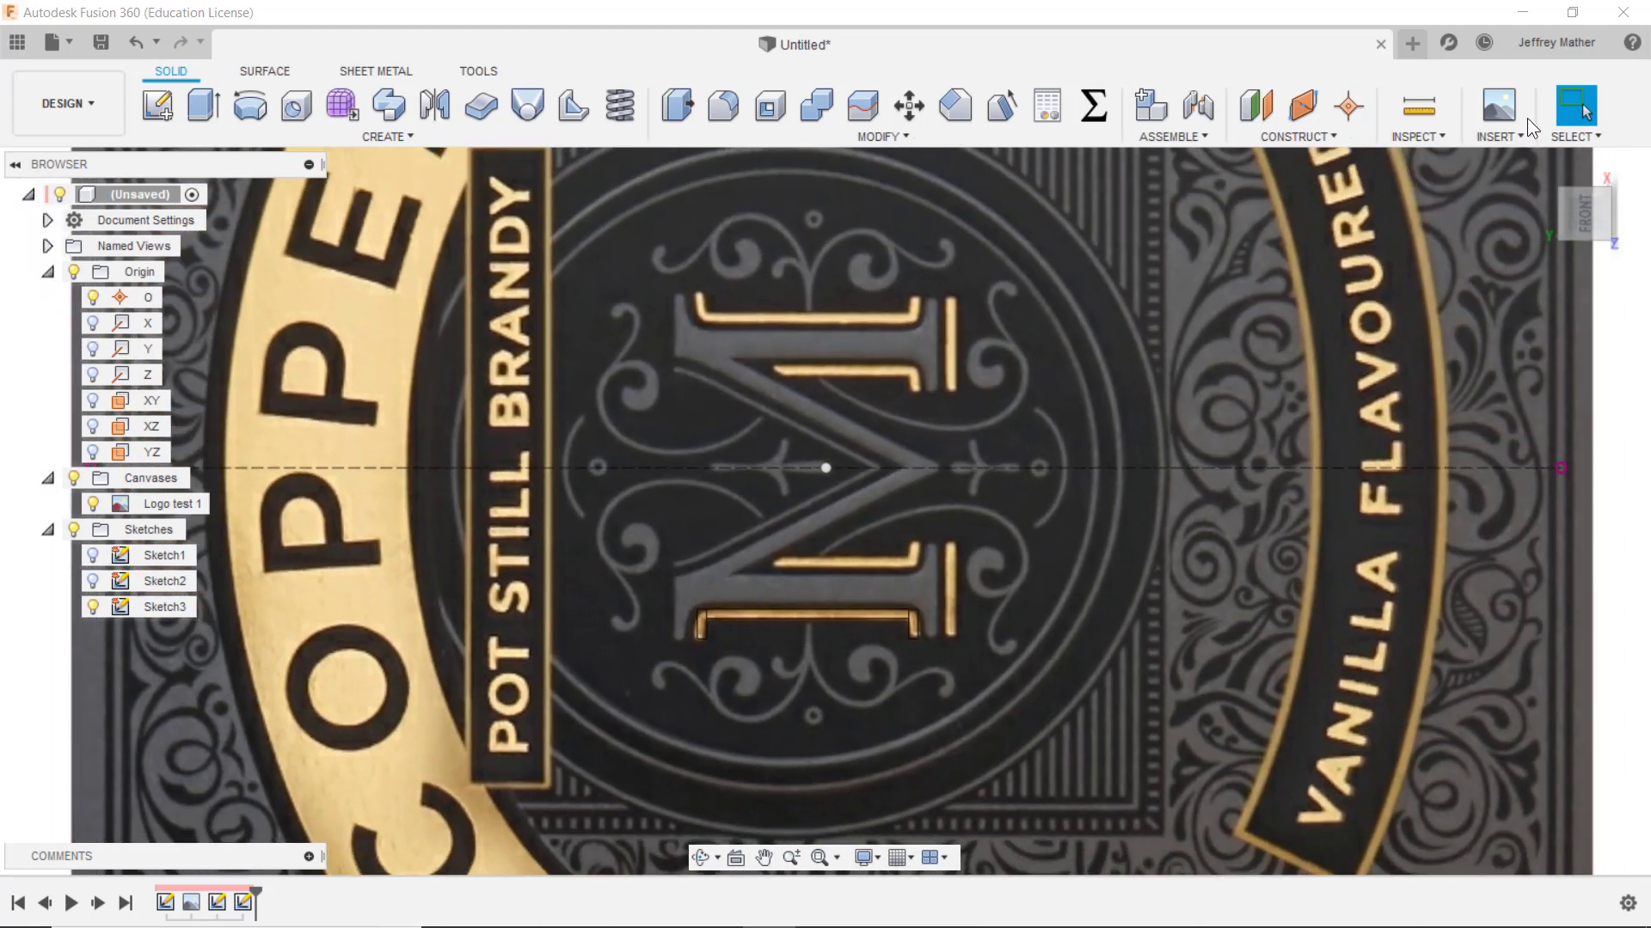
pyautogui.click(1637, 188)
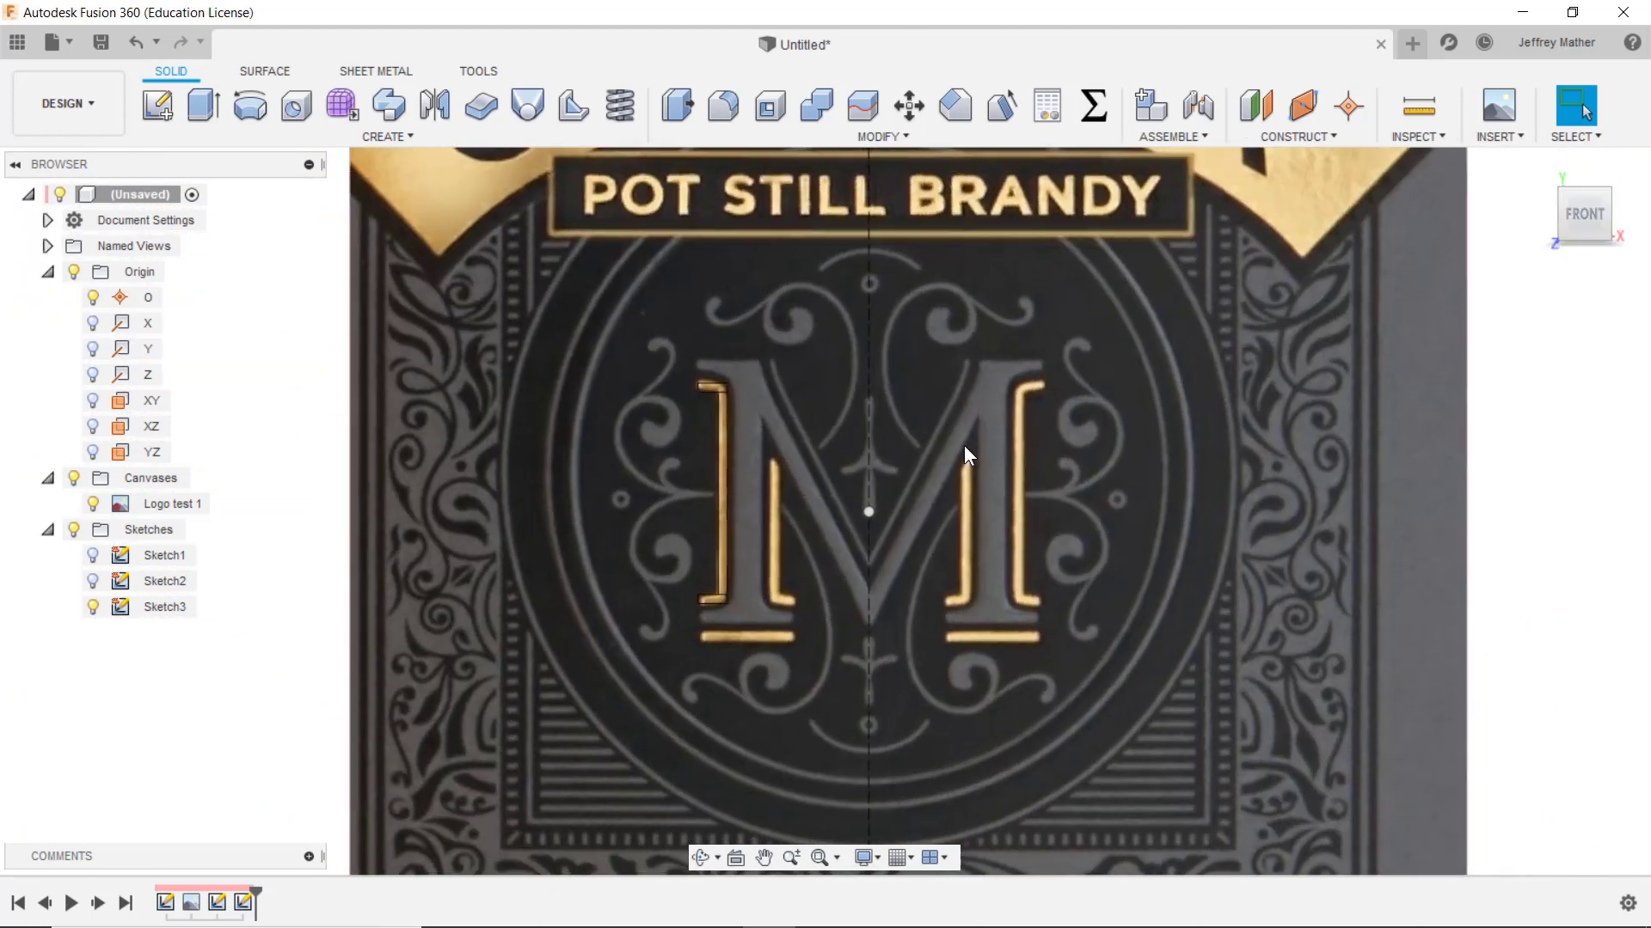
# Examine the traced bar and serifs against the M emblem's gold outlines and the overall label artwork
pyautogui.scroll(2, 797, 352)
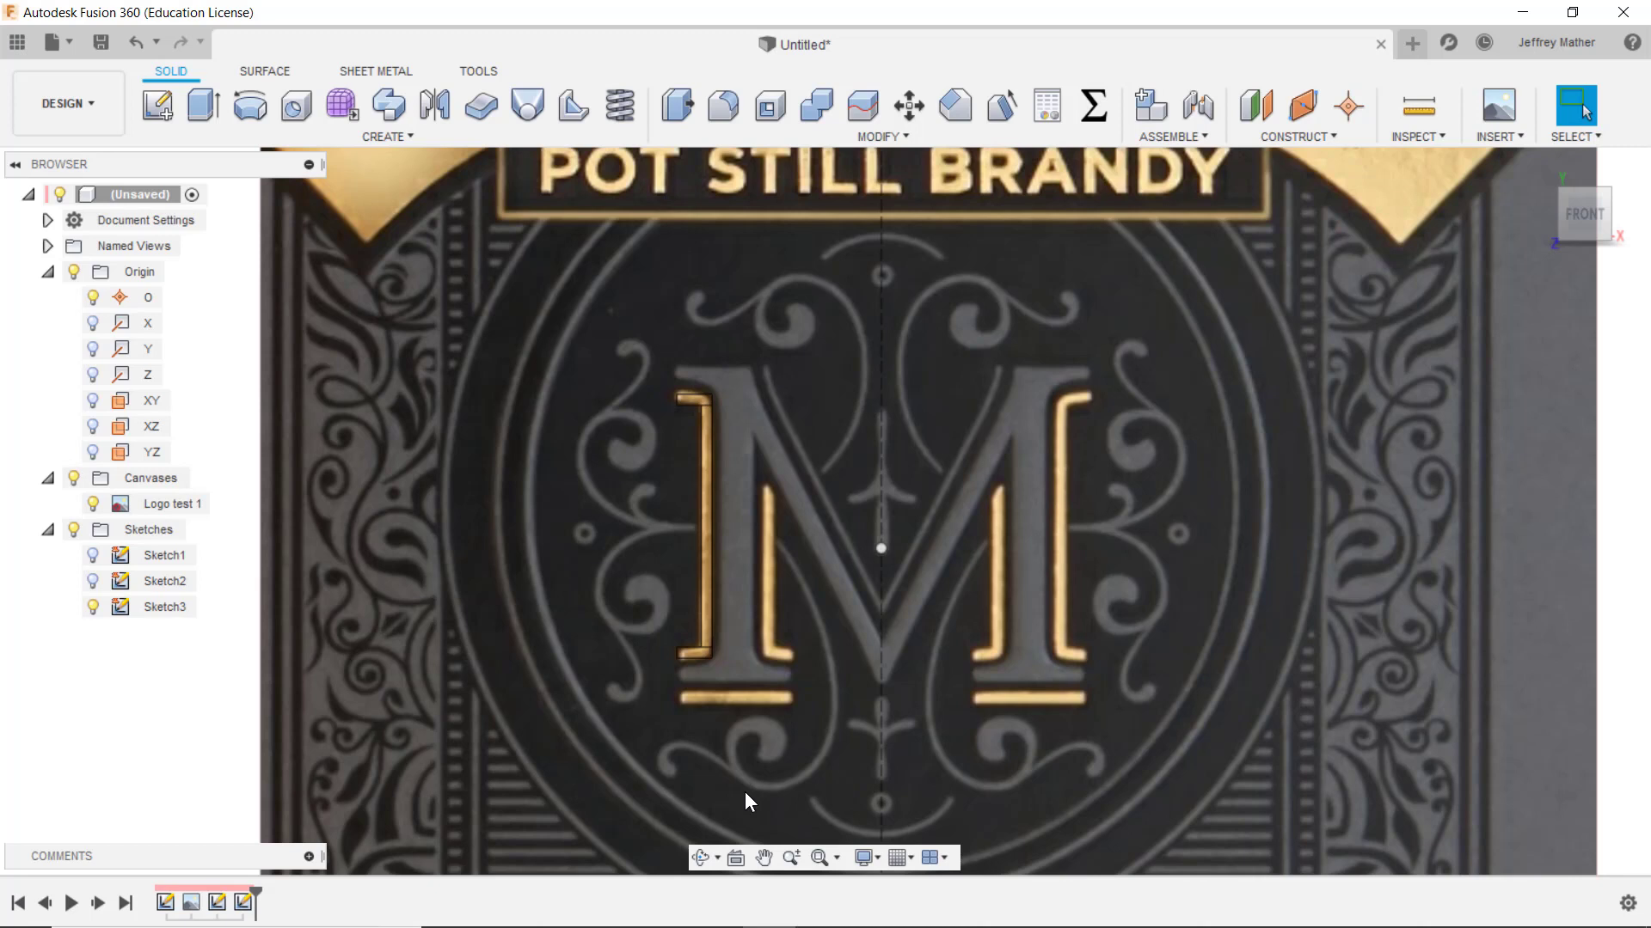
pyautogui.scroll(-5, 776, 607)
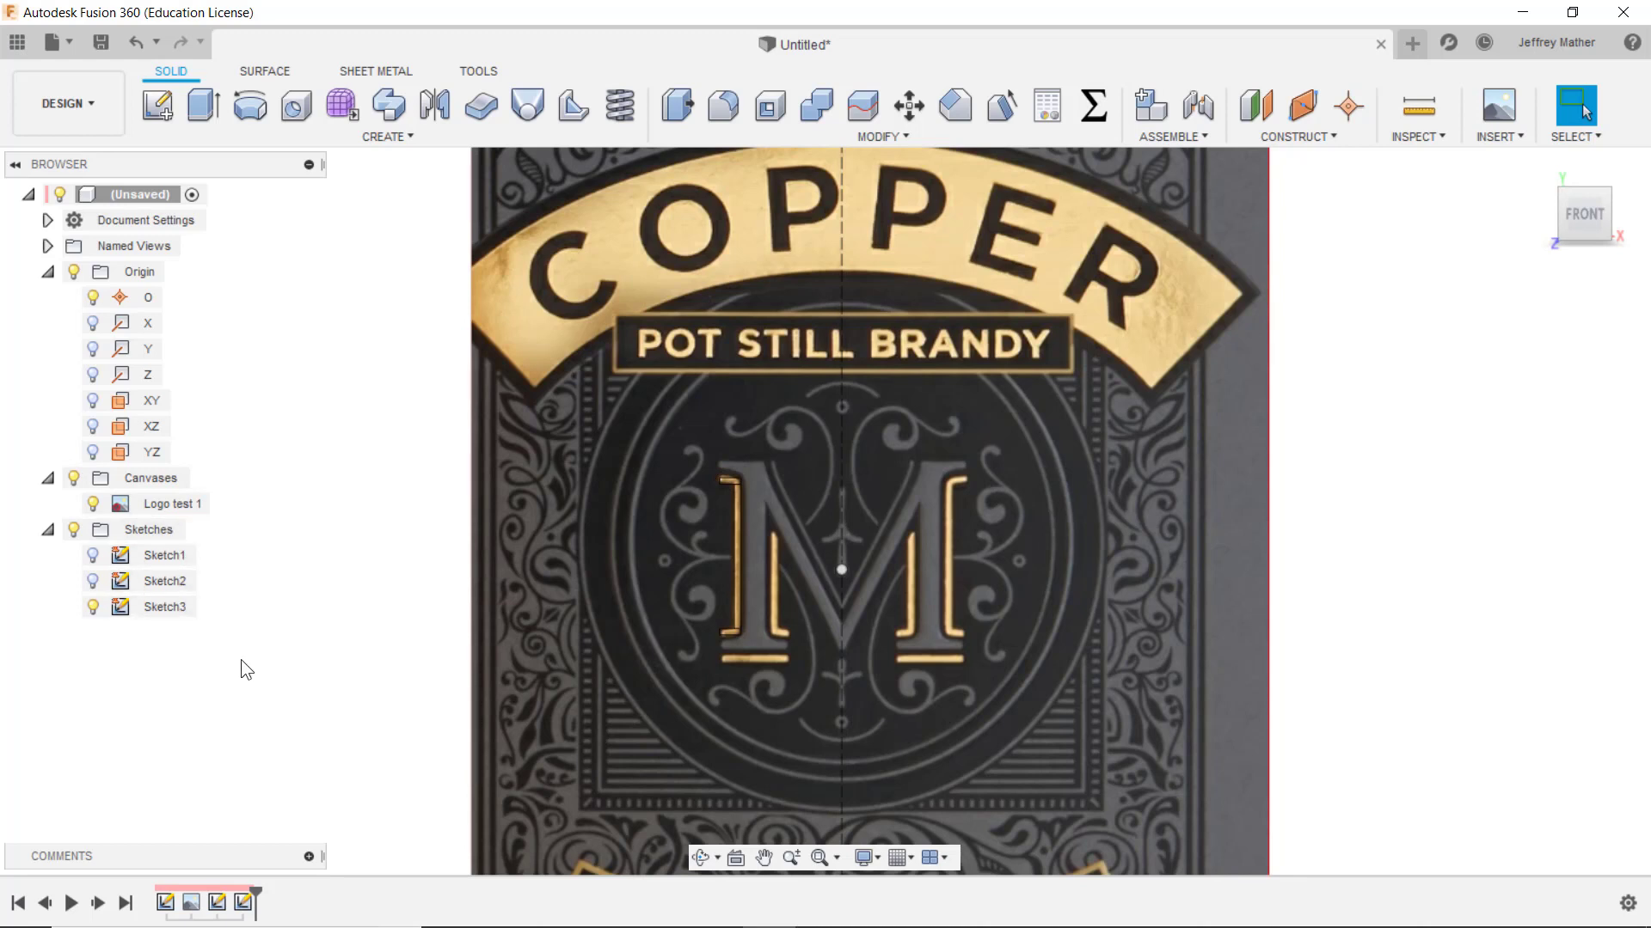
pyautogui.scroll(5, 631, 559)
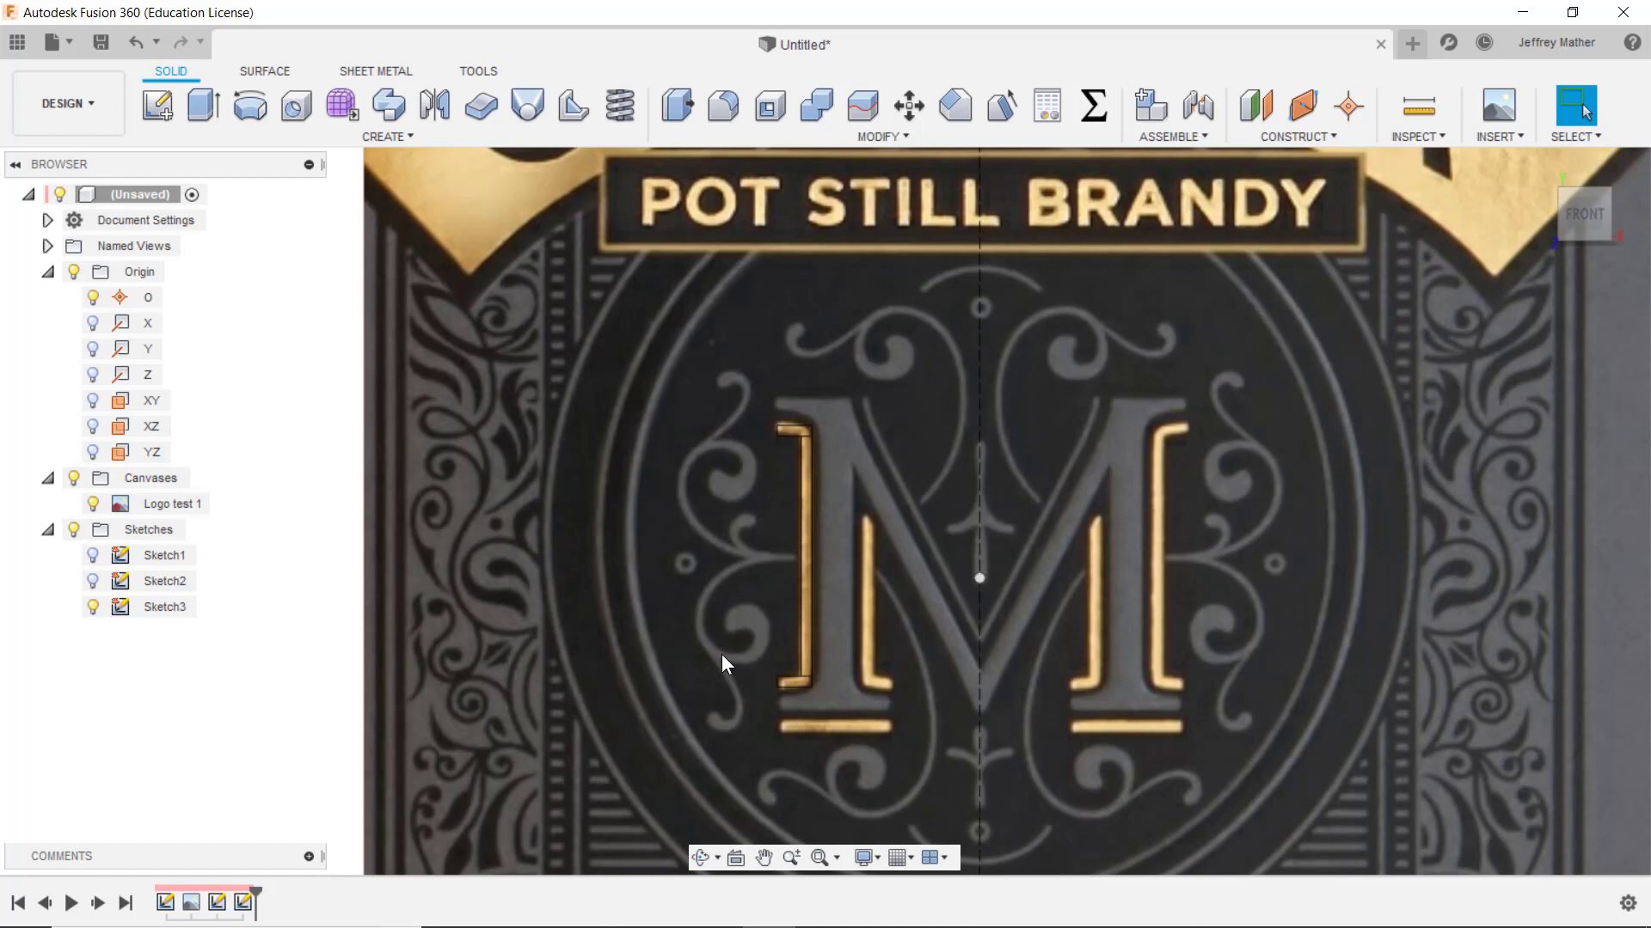
pyautogui.scroll(-8, 722, 655)
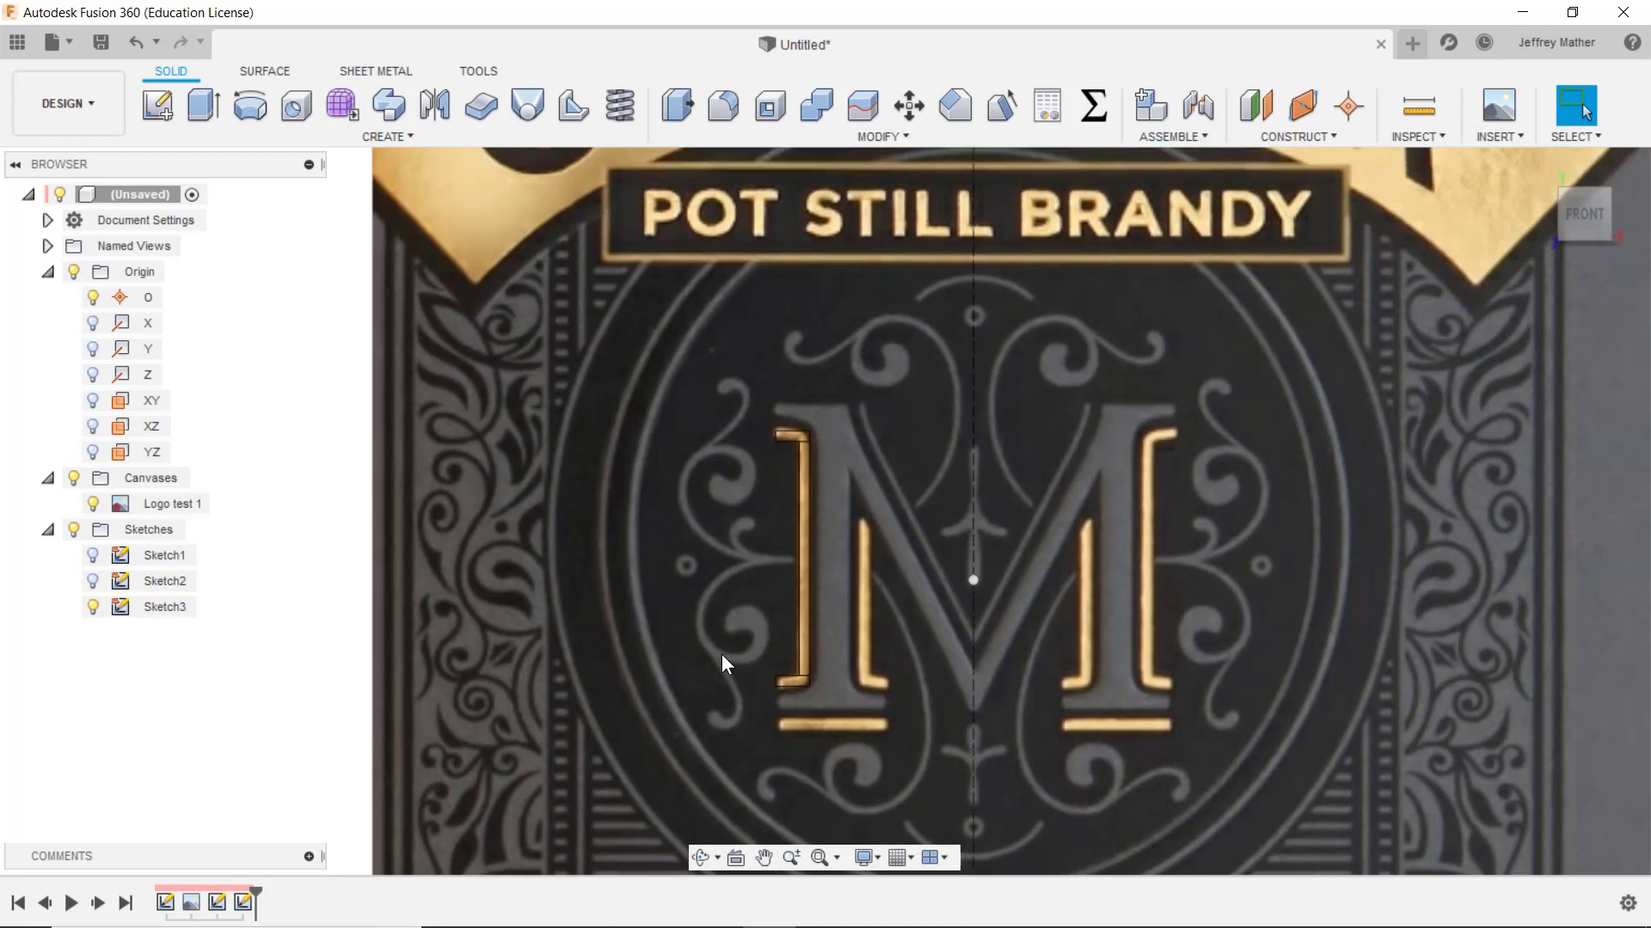
pyautogui.scroll(-4, 724, 641)
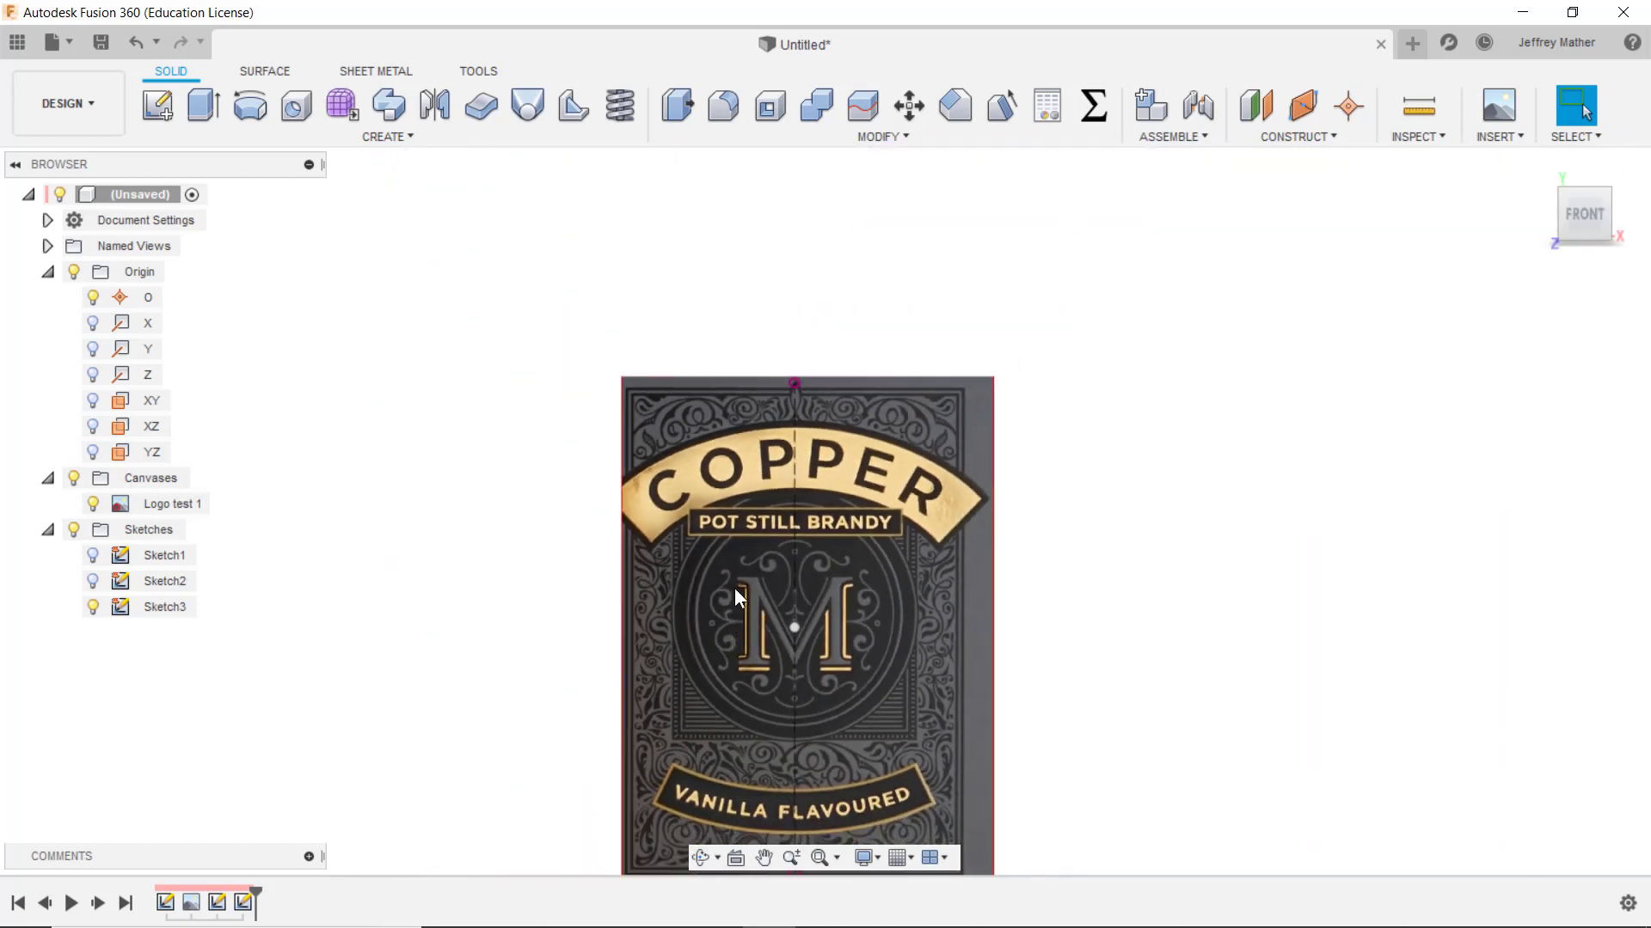
pyautogui.scroll(4, 719, 607)
pyautogui.scroll(-2, 751, 731)
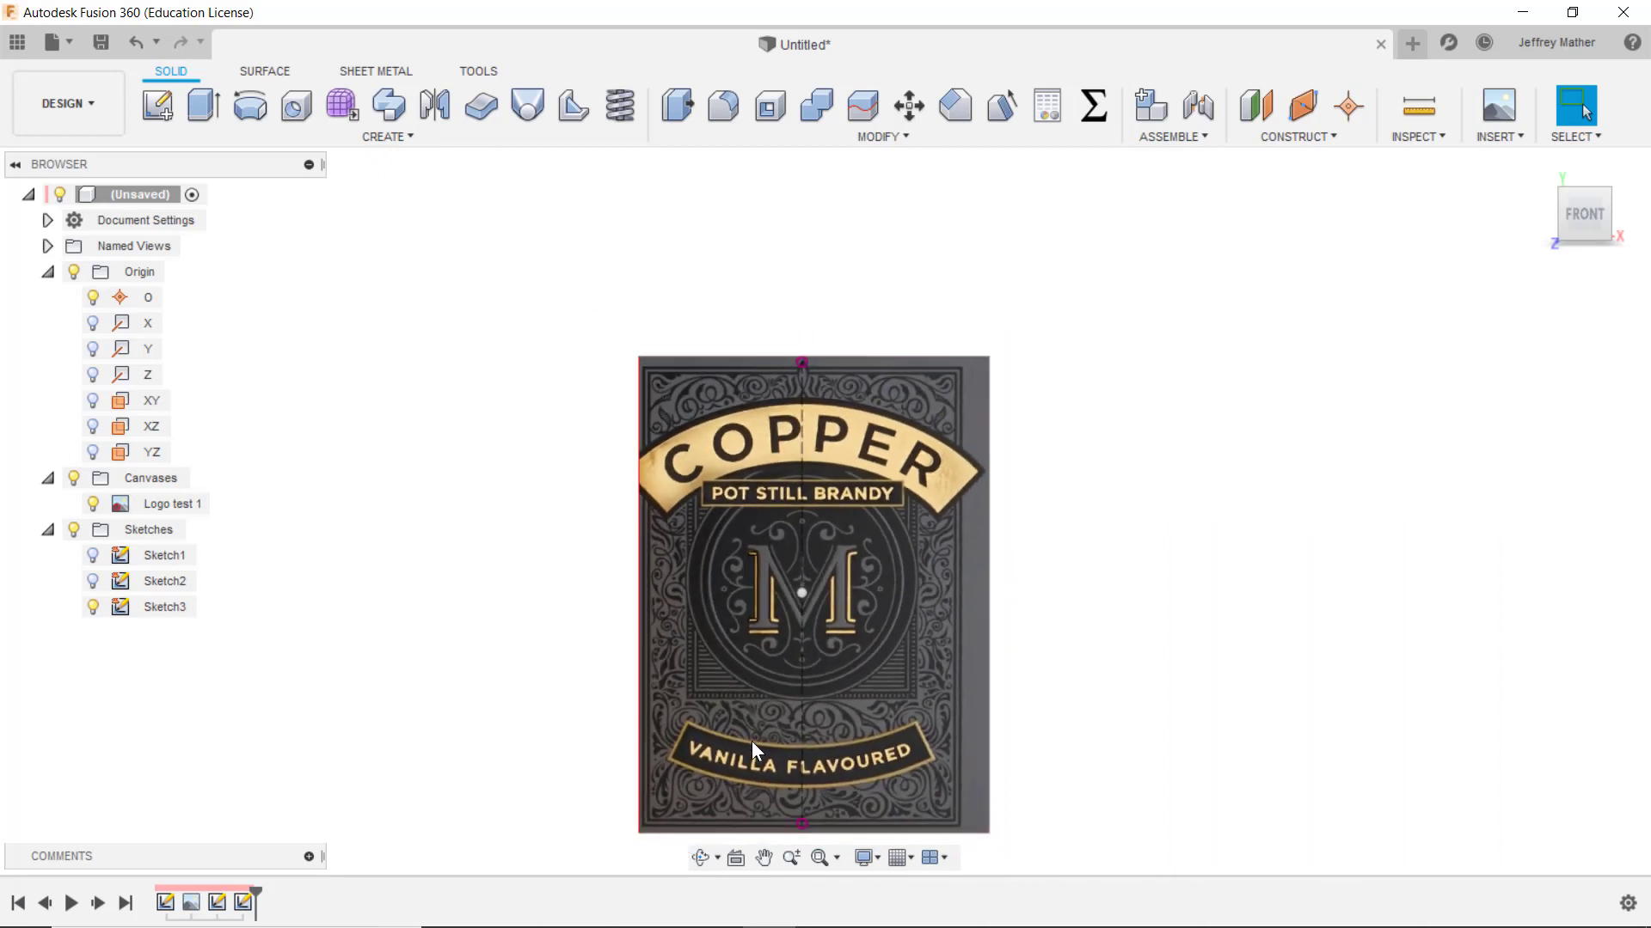
pyautogui.scroll(2, 746, 802)
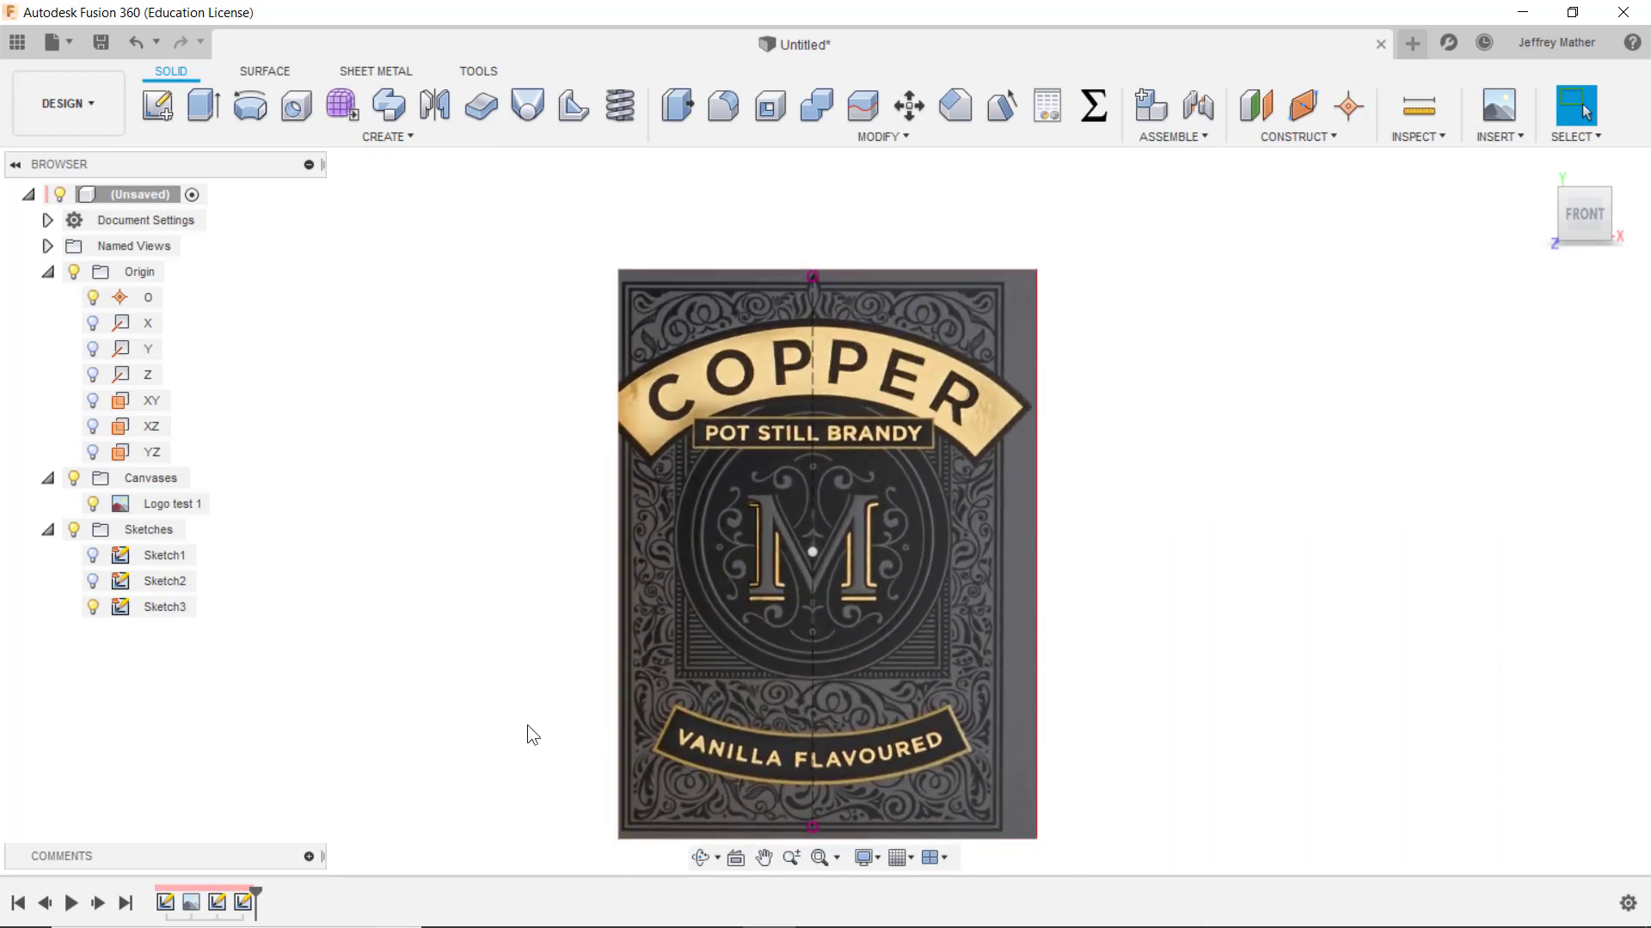
pyautogui.scroll(-3, 528, 725)
pyautogui.scroll(2, 533, 746)
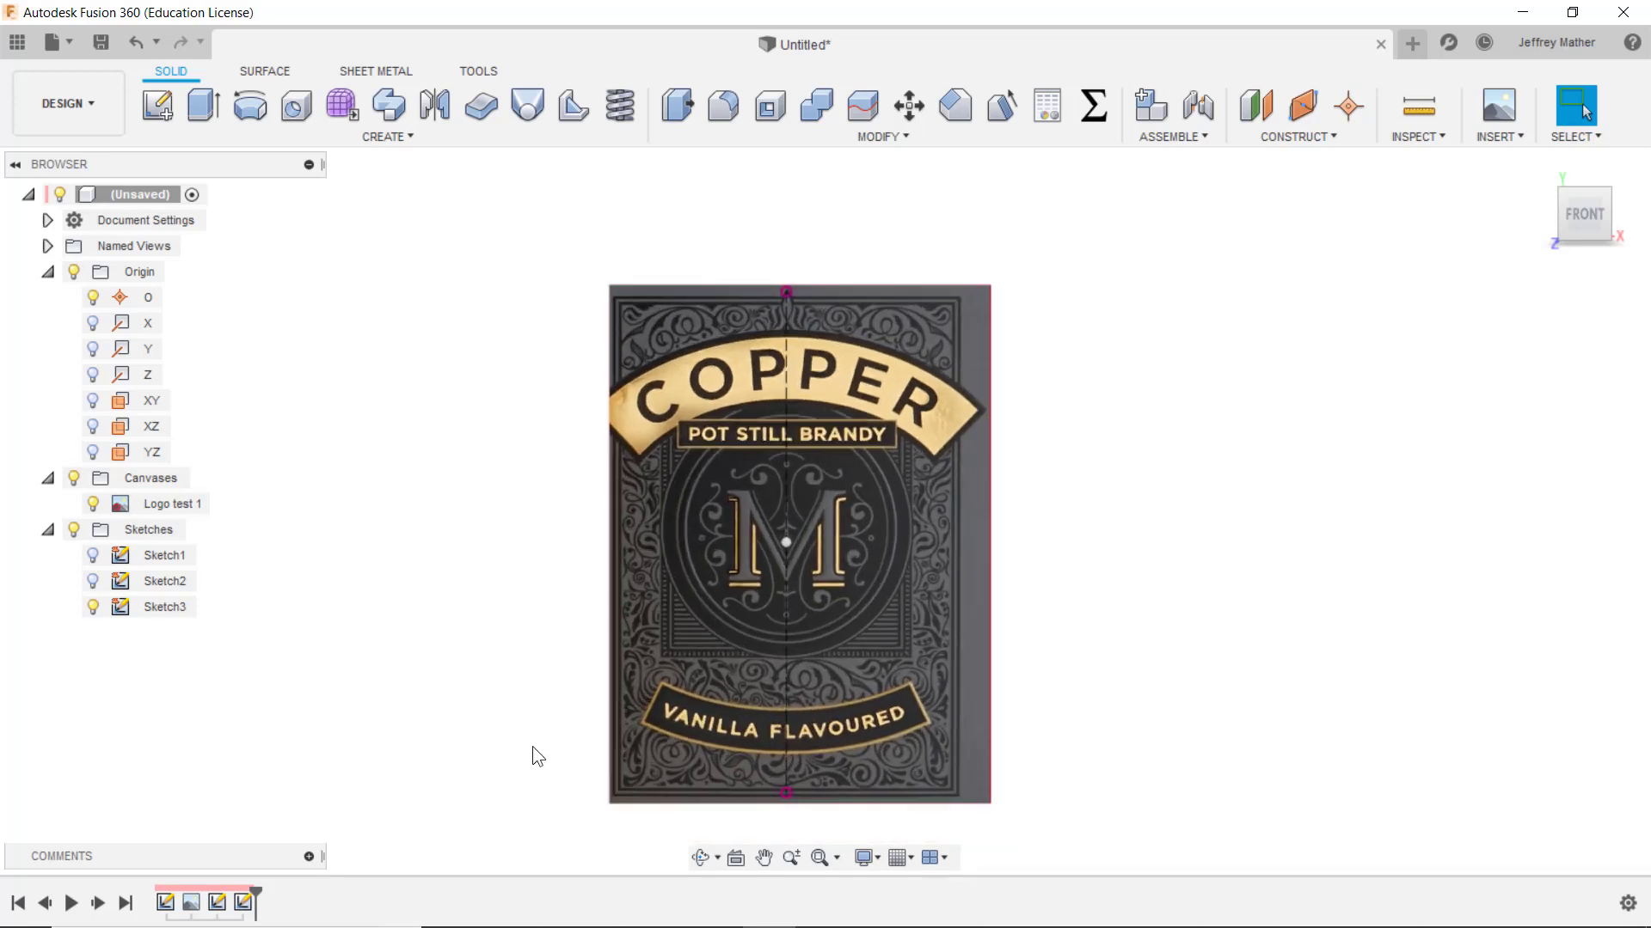